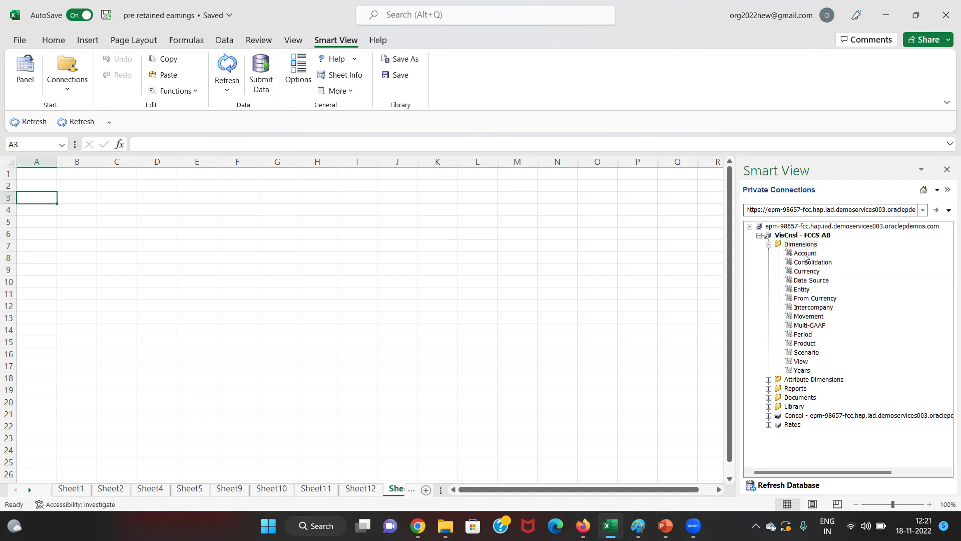
- Open the Entity dimension for editing in the sheet and expand its top Entity member
right_click(804, 290)
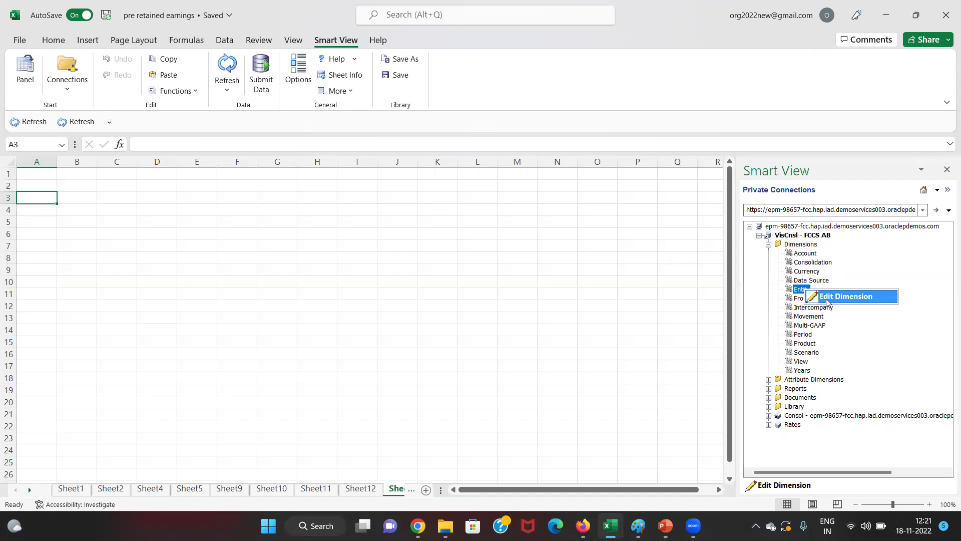
left_click(826, 301)
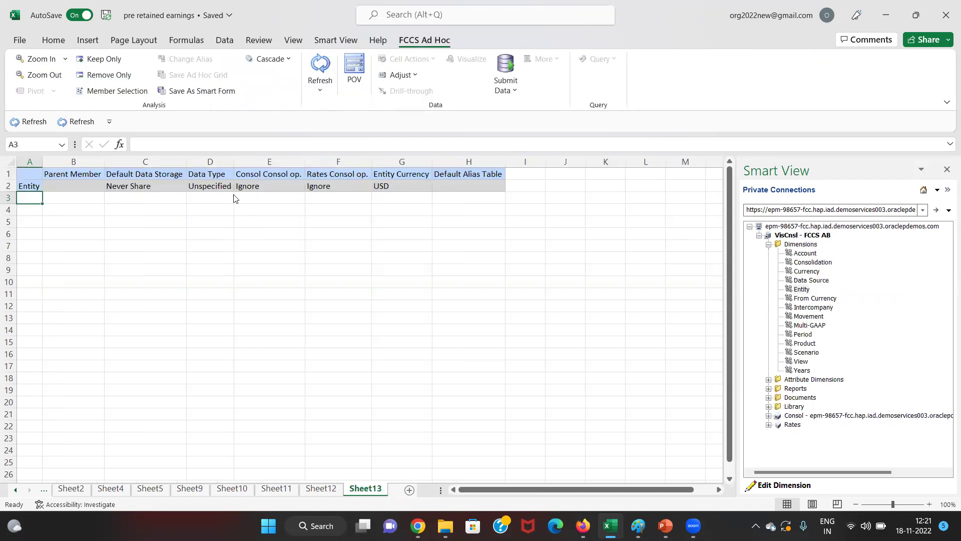
left_click(184, 186)
key("Home")
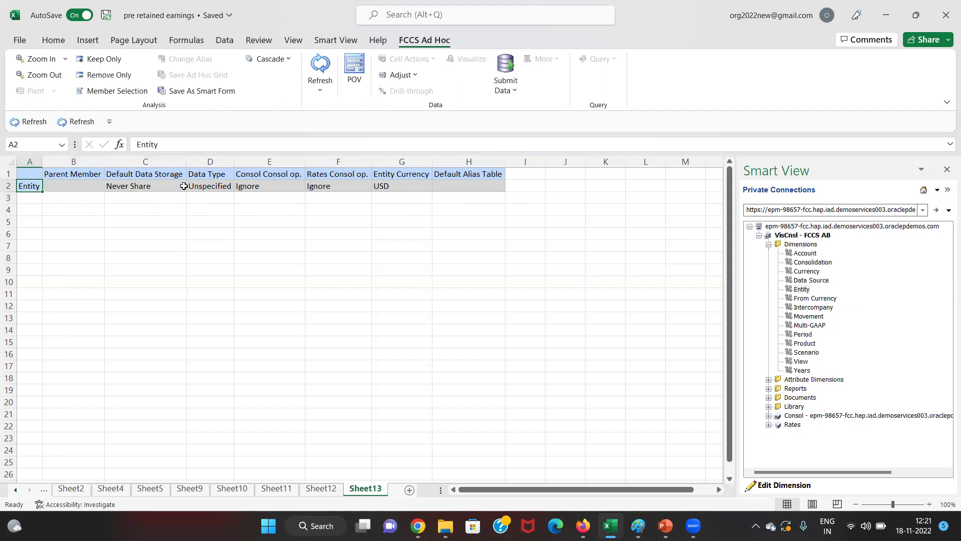
double_click(36, 189)
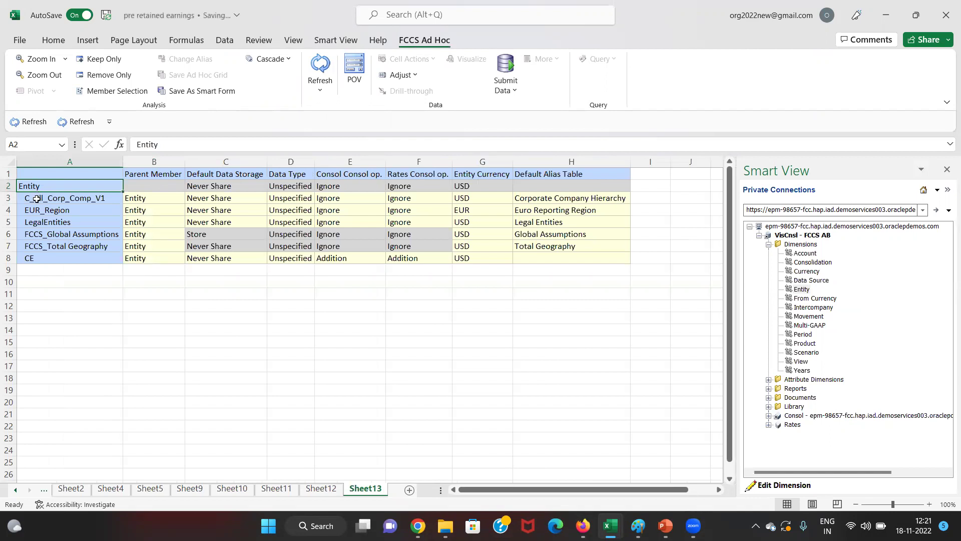
- Expand C_All_Corp_Comp_V1, its child C_T and then C_600 in the entity grid
left_click(37, 199)
double_click(36, 199)
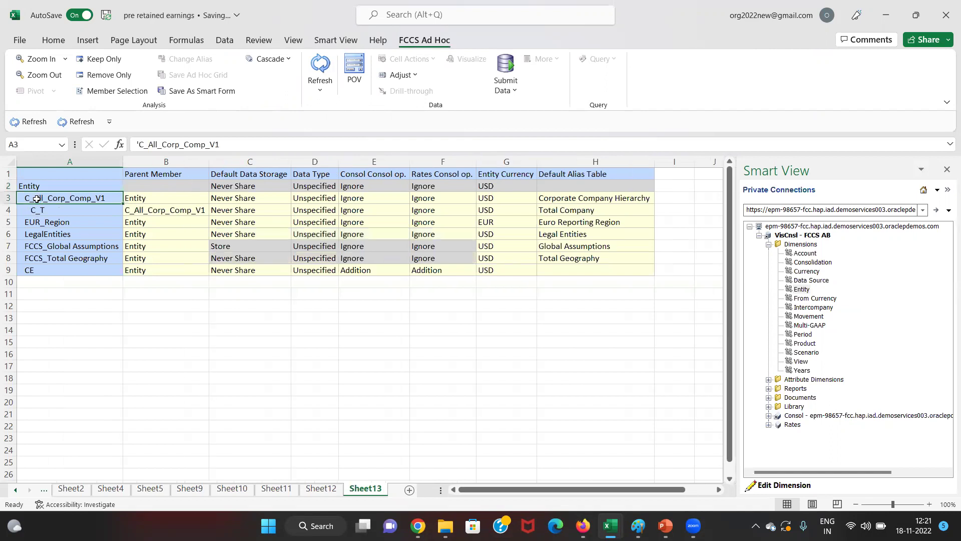
double_click(37, 209)
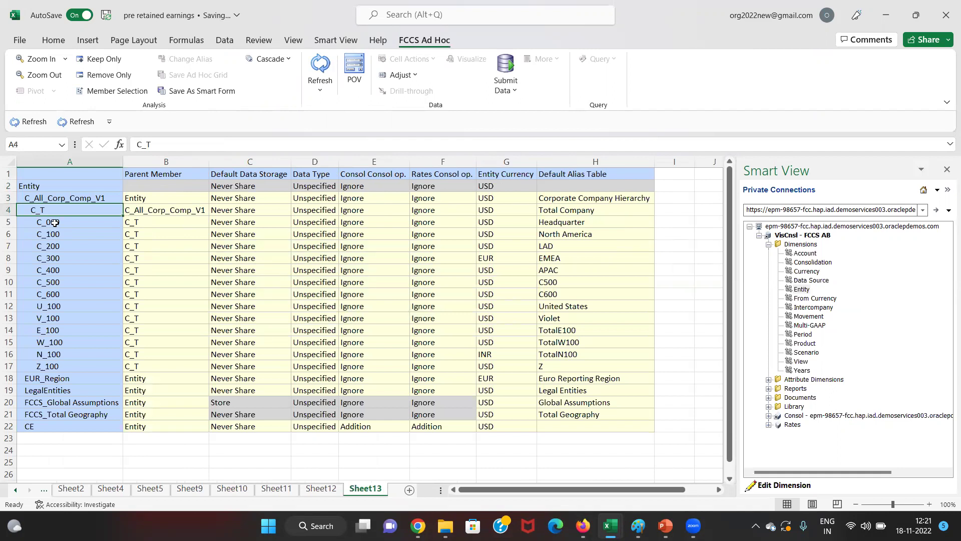
left_click(51, 303)
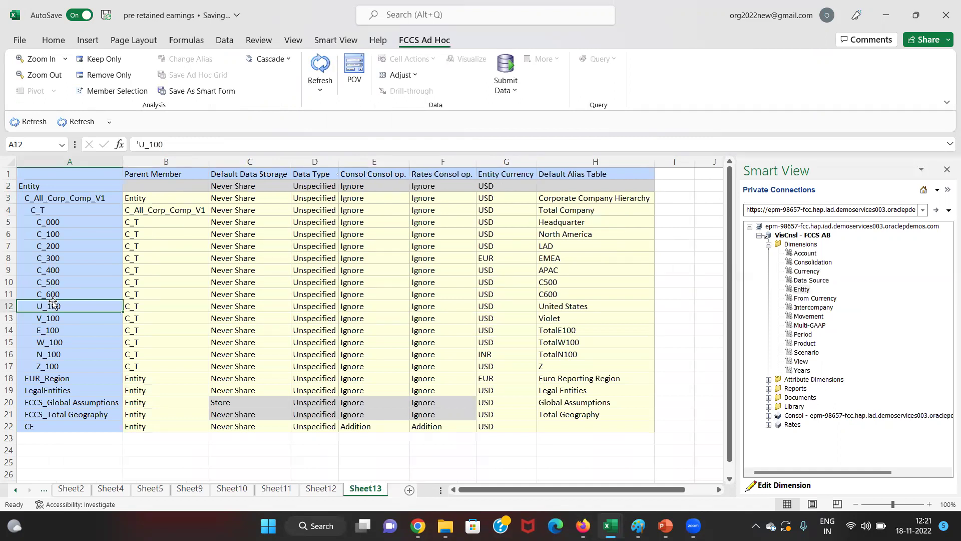
double_click(51, 295)
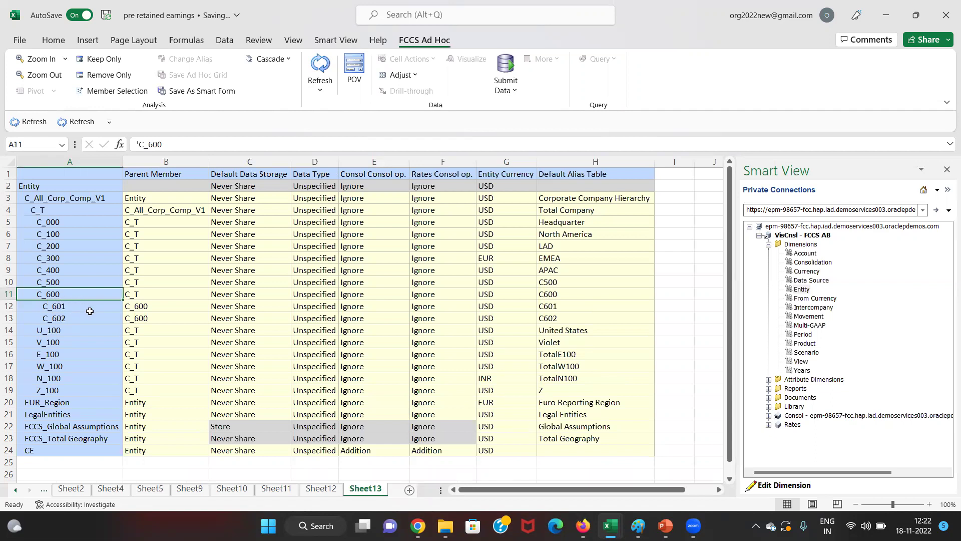
- Insert three blank rows directly above the U_100 entity row
left_click(93, 328)
key("shift+space")
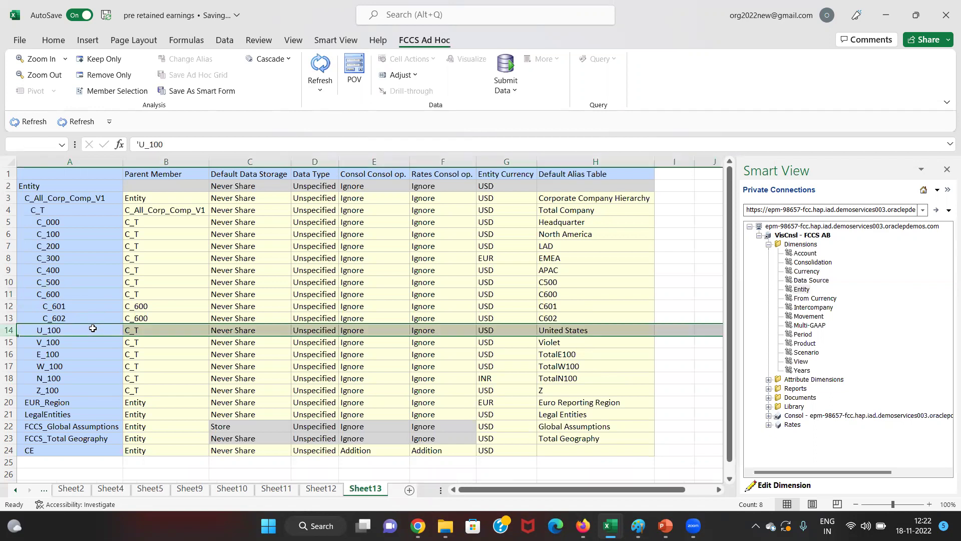
key("ctrl+shift+plus")
key("ctrl+shift+plus")
key("ctrl+shift+plus")
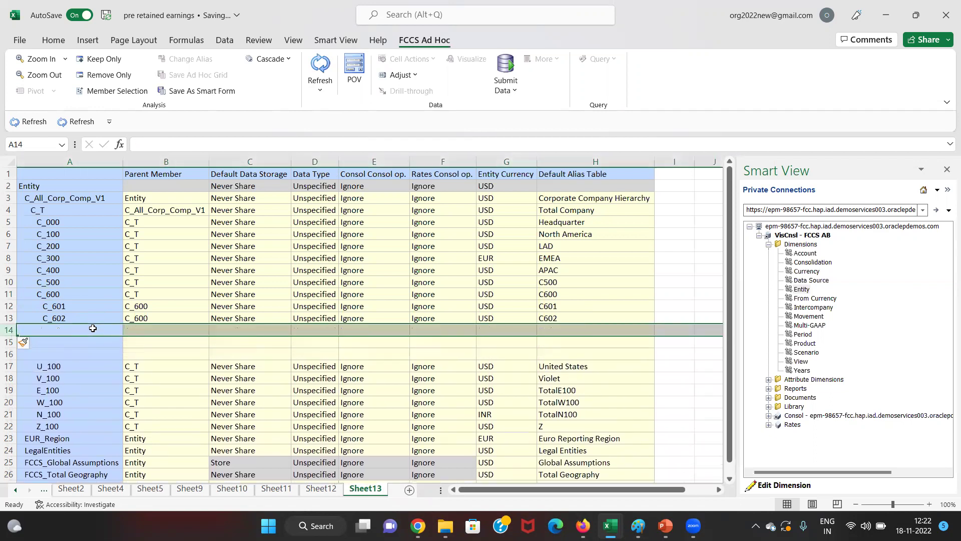
- Enter the new entity member name C_700 in the first blank row, below C_602
left_click(93, 327)
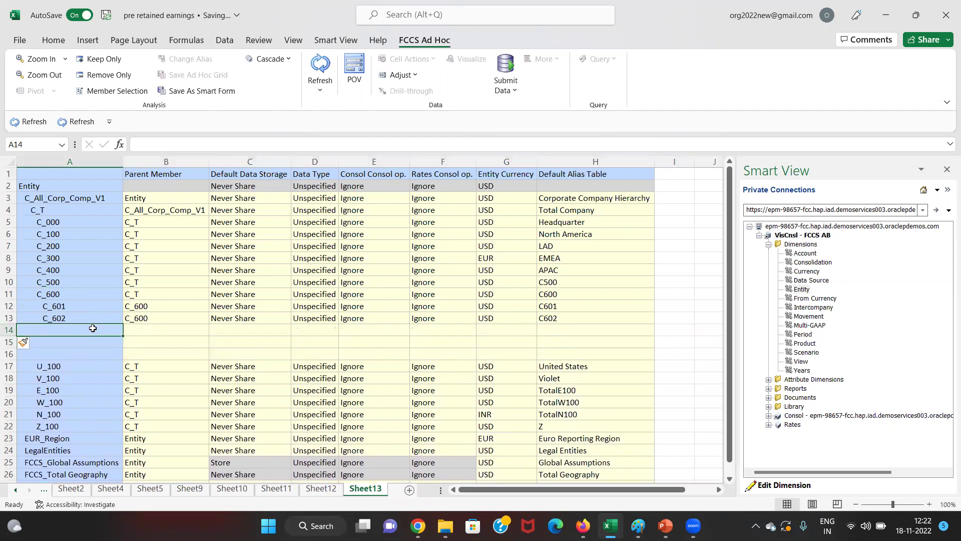
type("C")
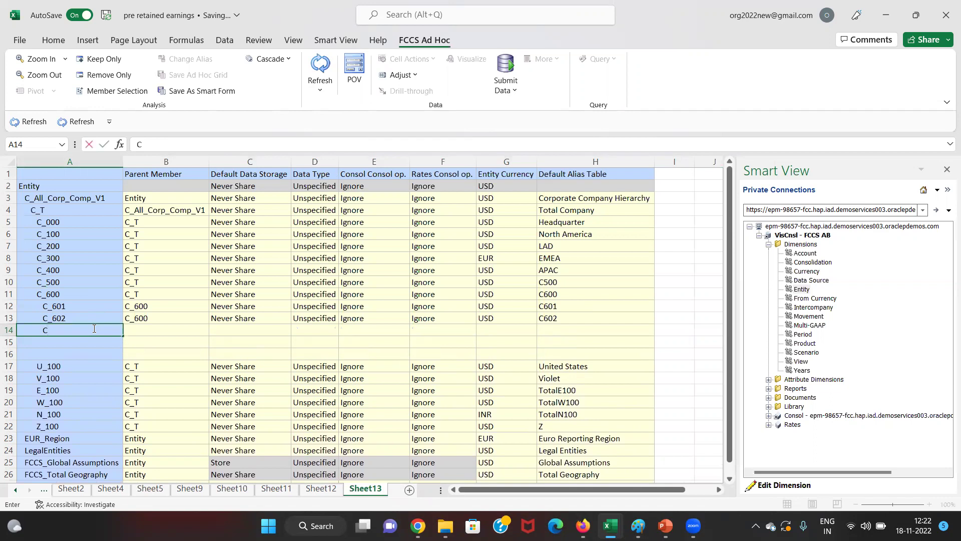
type("_700")
key("Return")
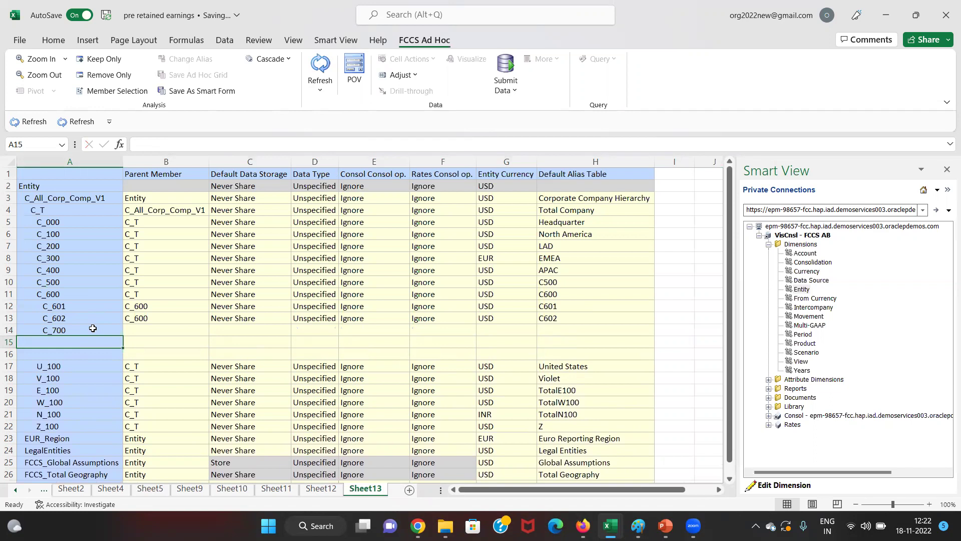
- Assign C_T as the parent member of C_700 by copying the parent entry of C_600
left_click(92, 327)
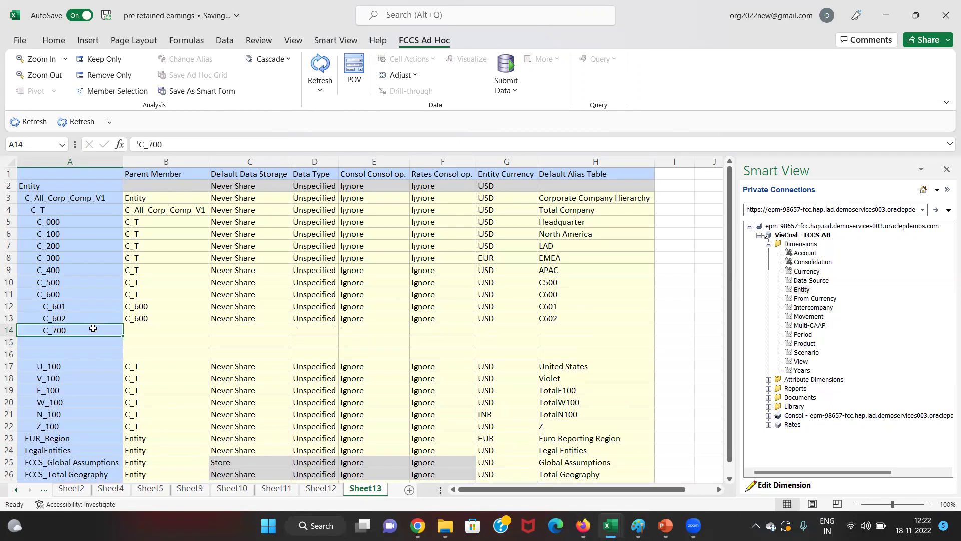
key("Right")
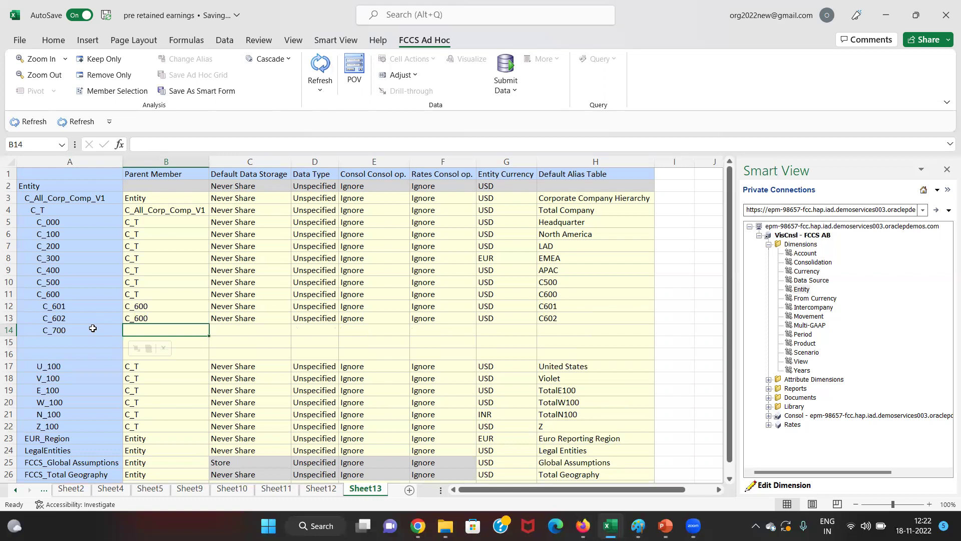
key("Left")
key("Right")
key("Up")
key("Up")
key("Up")
key("ctrl+c")
key("Down")
key("Down")
key("Down")
key("ctrl+v")
- Review the child entities of C_T and their parent entries, from C_000 down to C_700
key("Up")
key("Up")
key("Up")
key("Up")
key("Up")
key("Up")
key("Up")
key("Up")
key("Up")
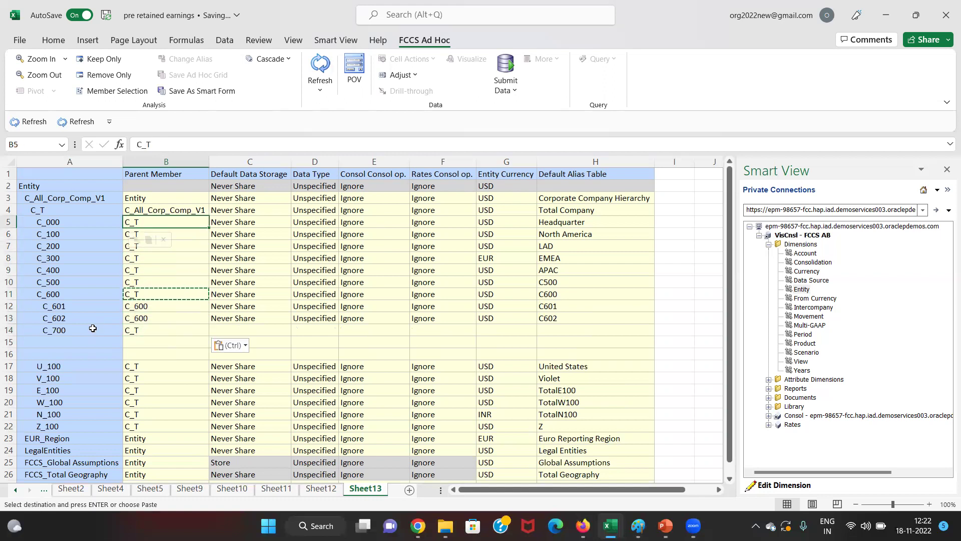
key("Left")
key("Down")
key("Down")
key("Down")
key("Down")
key("Down")
key("Down")
key("Down")
key("Down")
key("Down")
key("Down")
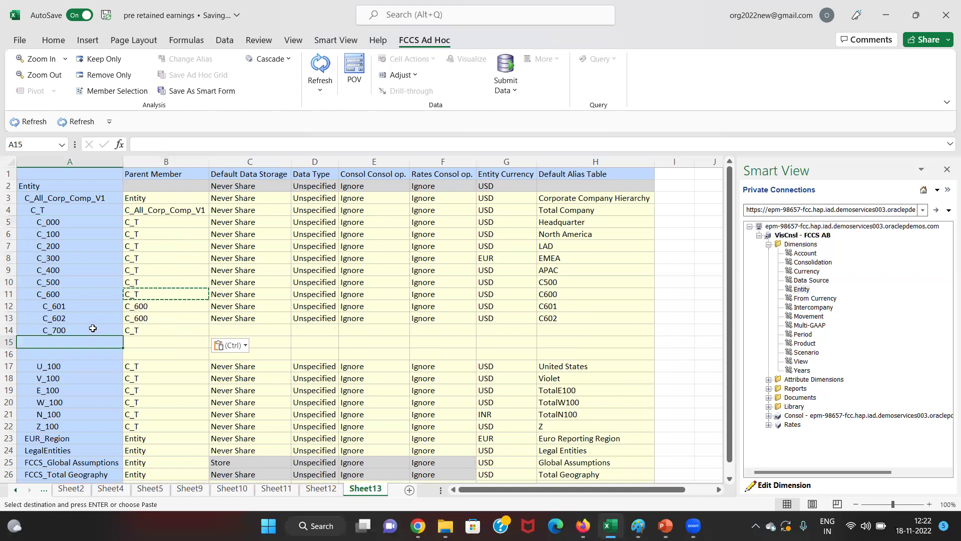
- Set the default data storage of C_700 to Never Share and its data type to Unspecified
key("Right")
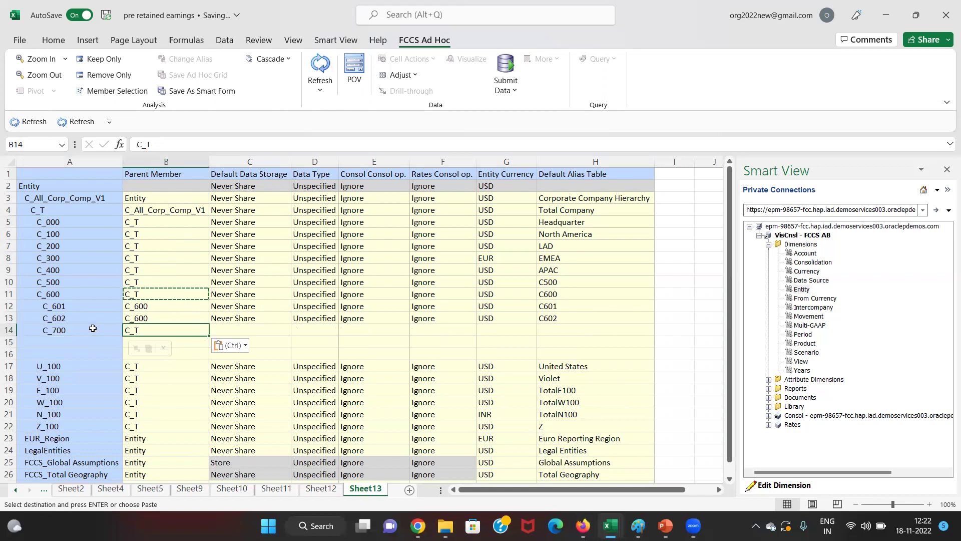
key("Right")
key("Up")
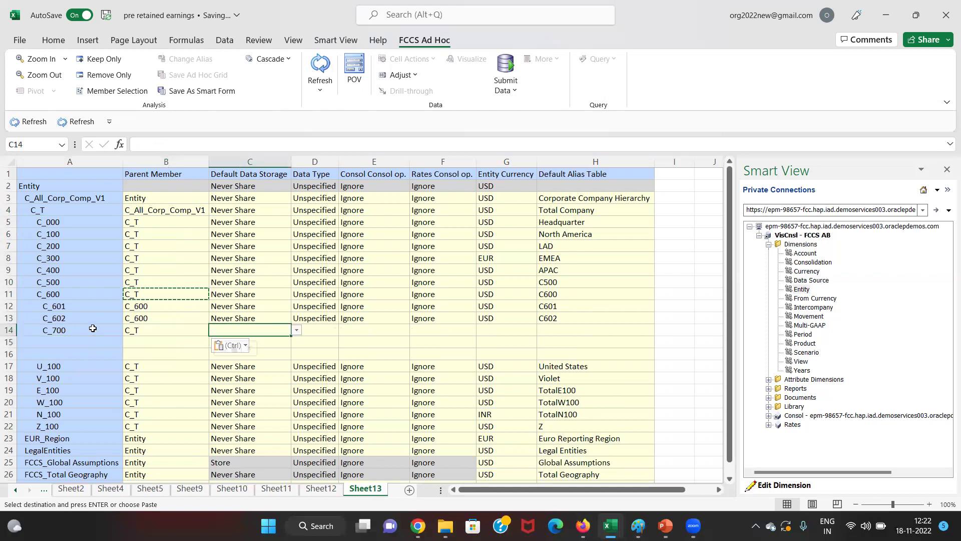
type("Never Share")
key("Tab")
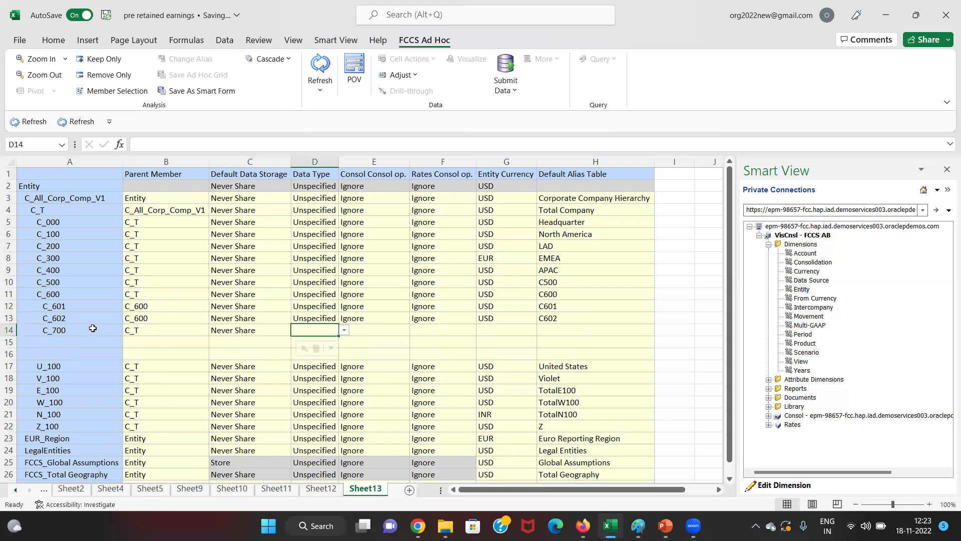
key("ctrl+d")
key("Tab")
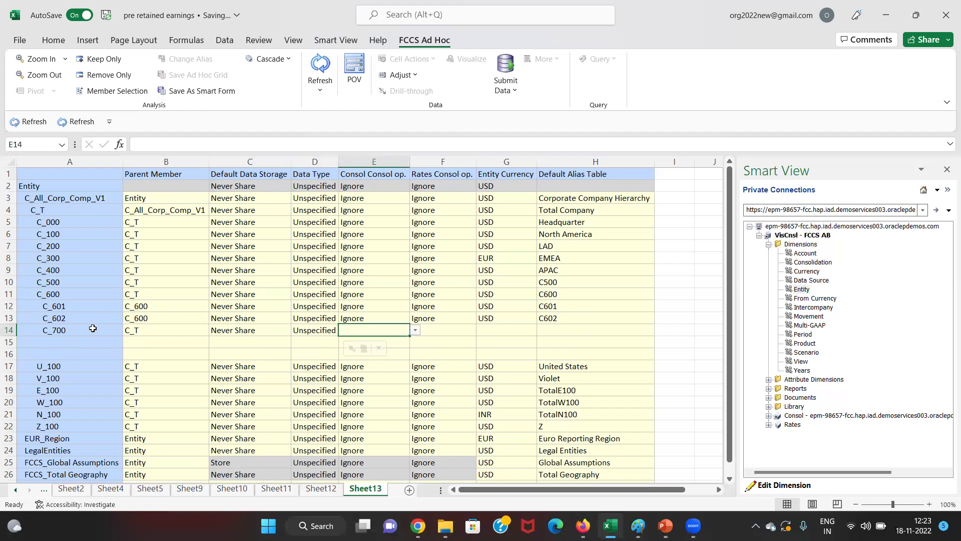
- Set both the Consol and the Rates consolidation operators of C_700 to Ignore
key("shift+Tab")
key("Tab")
type("I")
key("Tab")
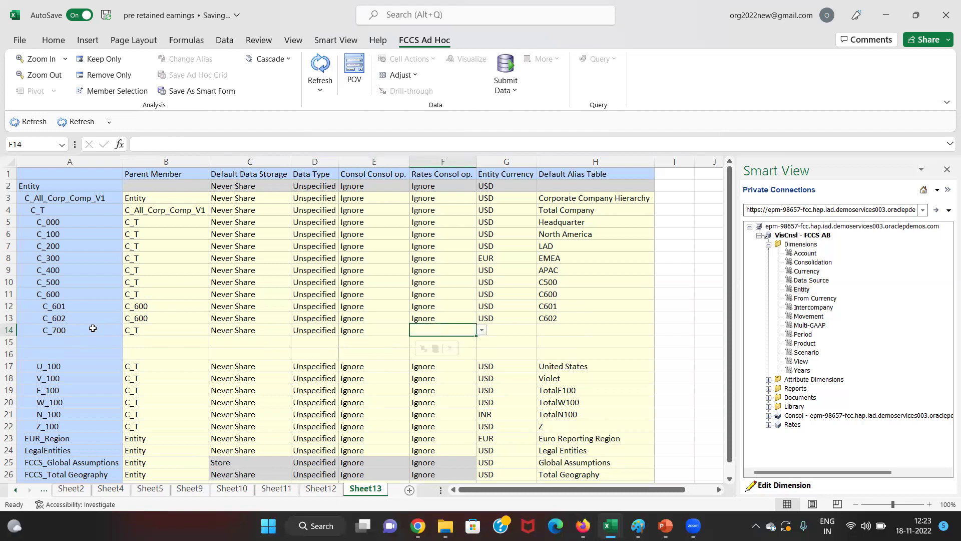
key("ctrl+d")
key("Tab")
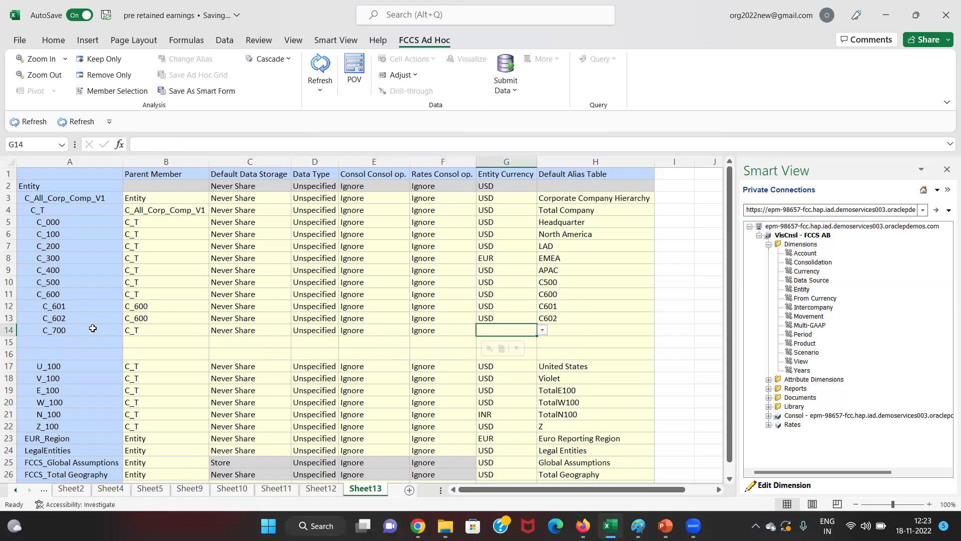
- Set the entity currency of C_700 to USD and its default alias to C700
key("ctrl+d")
key("Tab")
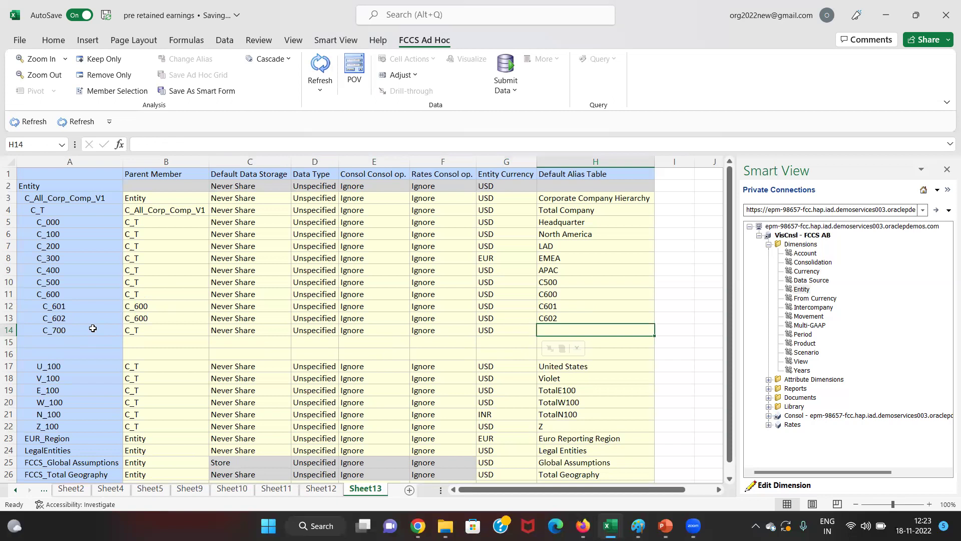
type("C700")
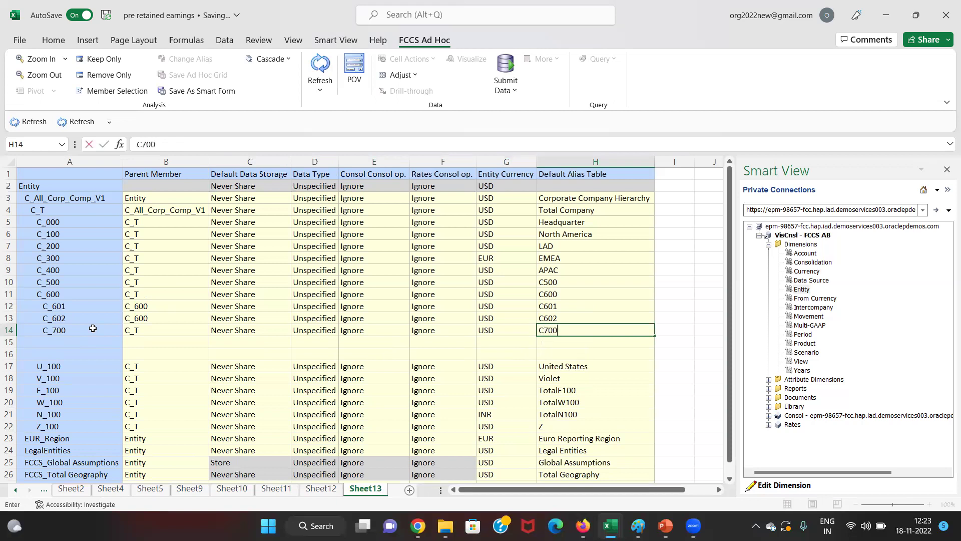
key("Return")
- Enter the member names C_701 and C_702 in the two blank rows below C_700
key("Left")
key("Left")
key("Left")
key("Left")
key("Left")
key("Left")
key("Left")
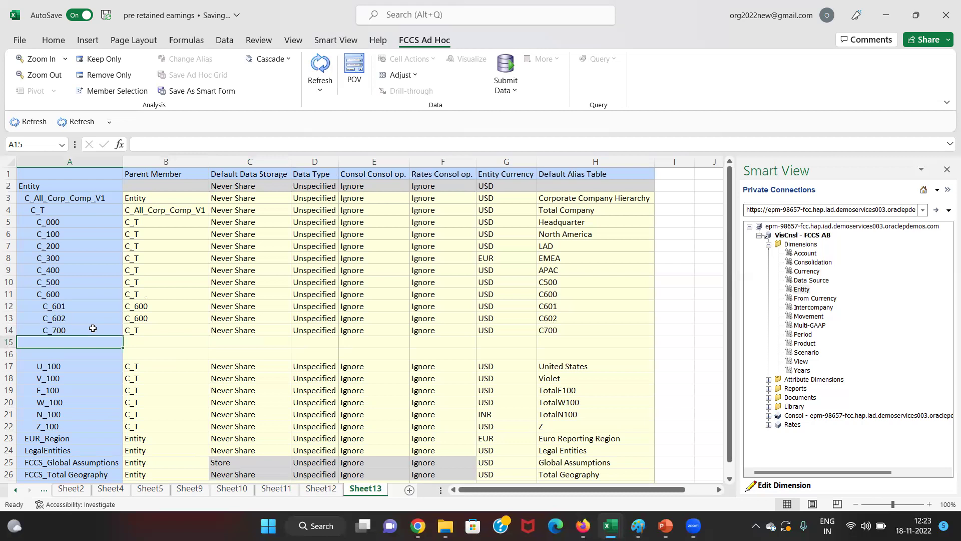
type("C_701")
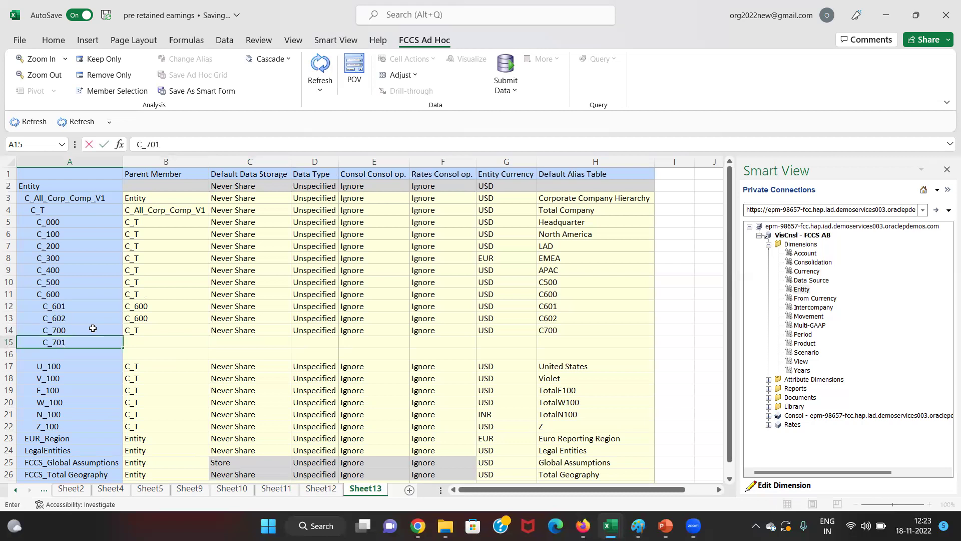
key("Return")
type("C")
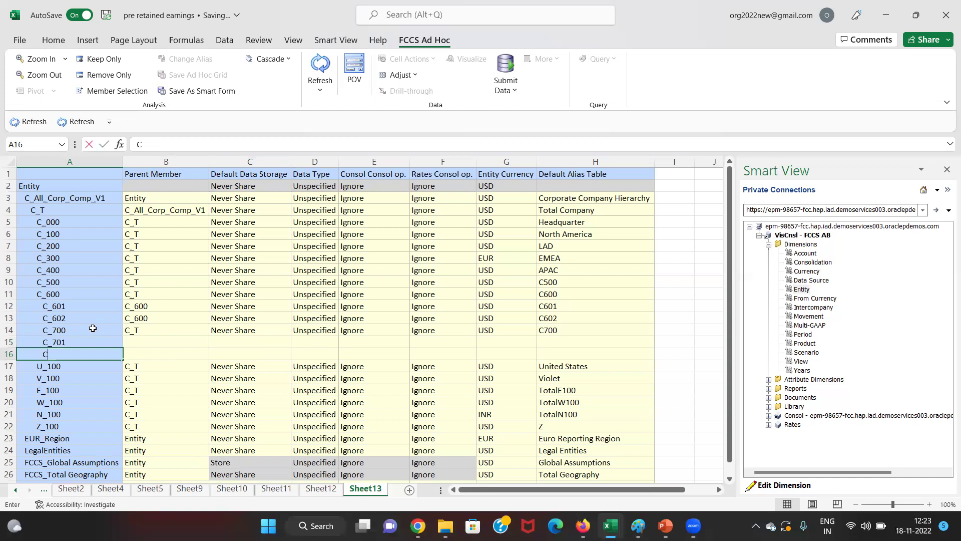
type("_702")
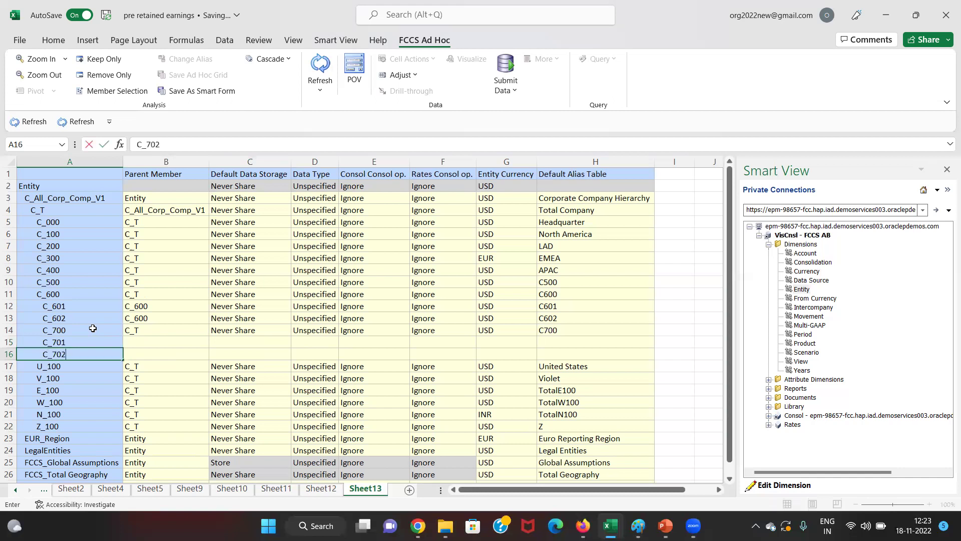
key("Return")
- Set C_700 as the parent member of both C_701 and C_702
key("Right")
key("Up")
key("Up")
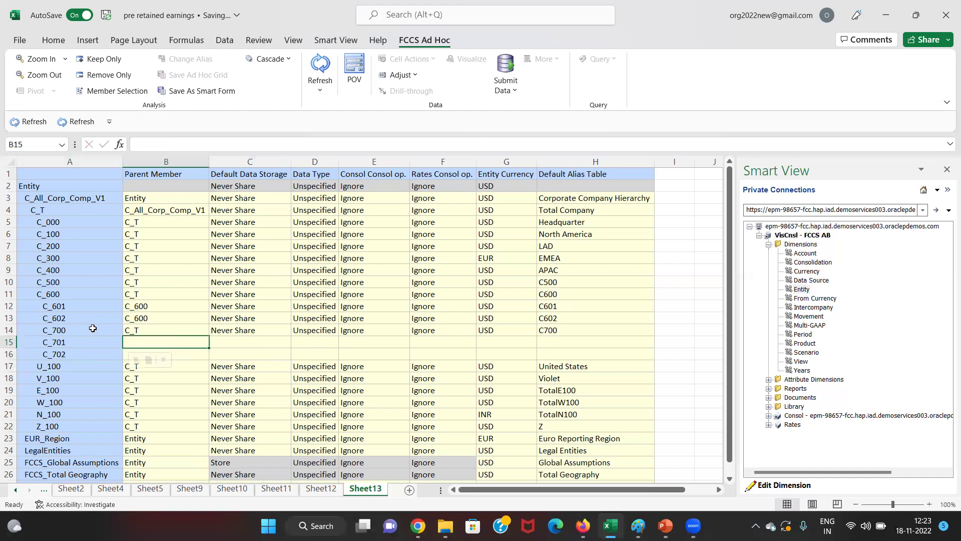
type("C_700")
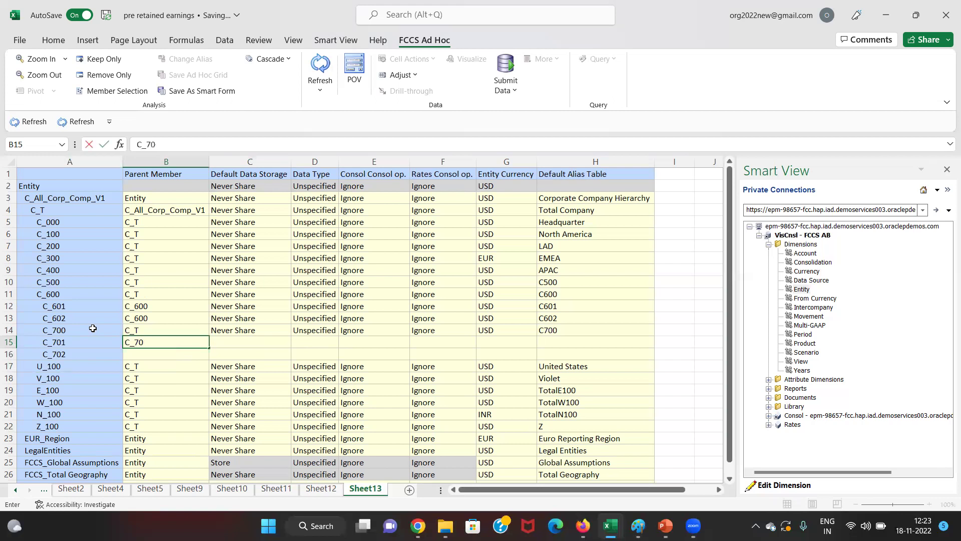
key("Return")
key("ctrl+d")
- Copy the C_700 properties from default data storage through default alias into the C_701 and C_702 rows
key("Right")
key("Up")
key("Up")
key("shift+Right")
key("shift+Right")
key("shift+Right")
key("shift+Right")
key("shift+Right")
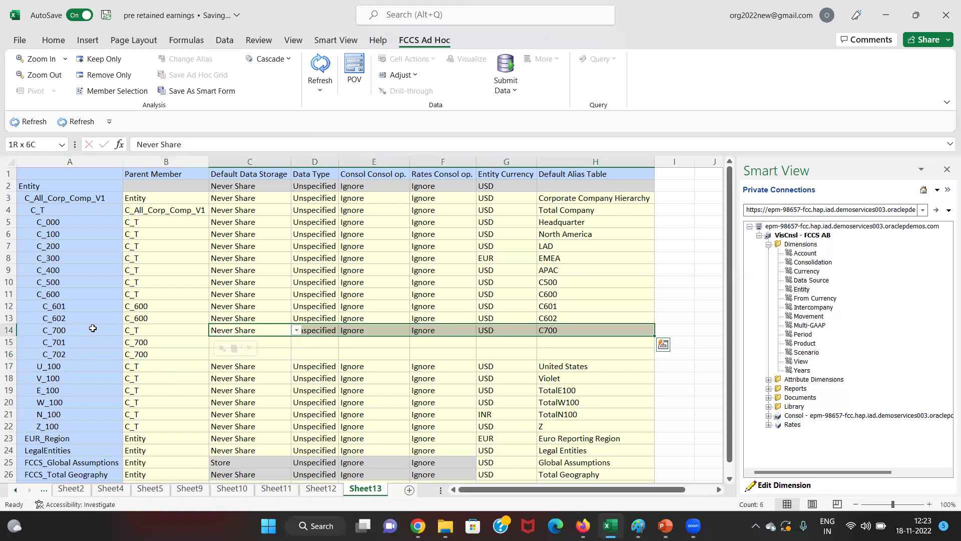
key("ctrl+c")
key("Down")
key("shift+Right")
key("shift+Down")
key("shift+Right")
key("shift+Right")
key("shift+Right")
key("shift+Right")
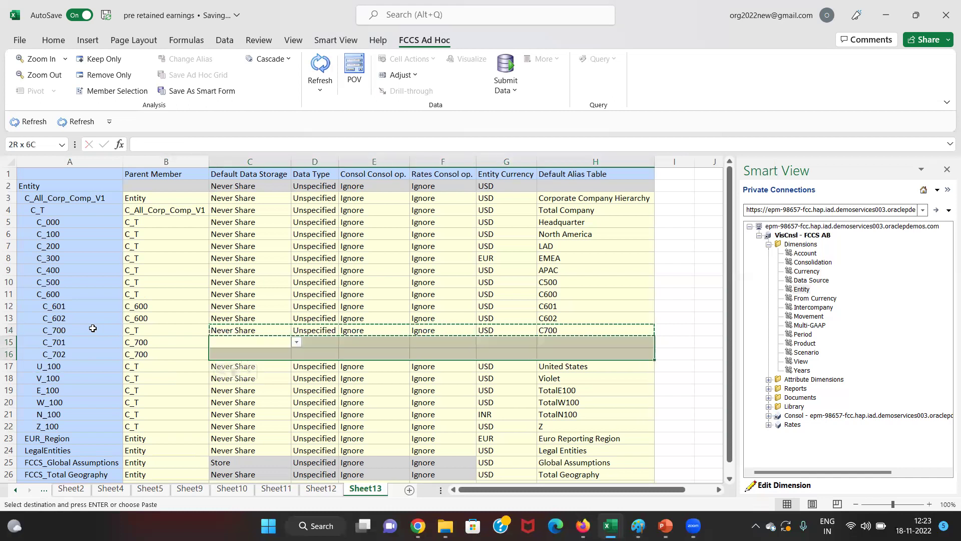
key("ctrl+v")
key("Escape")
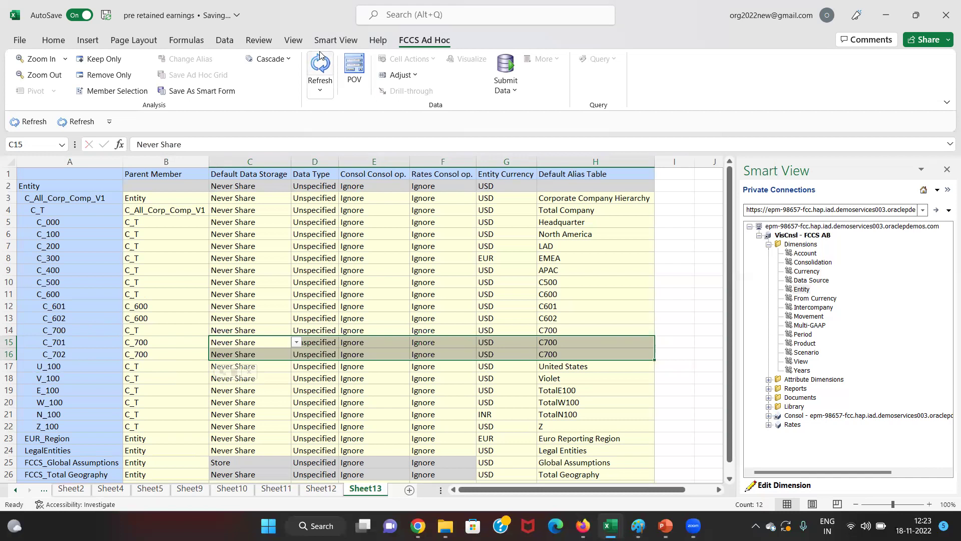
- Submit the new entity rows to the Entity dimension
left_click(502, 62)
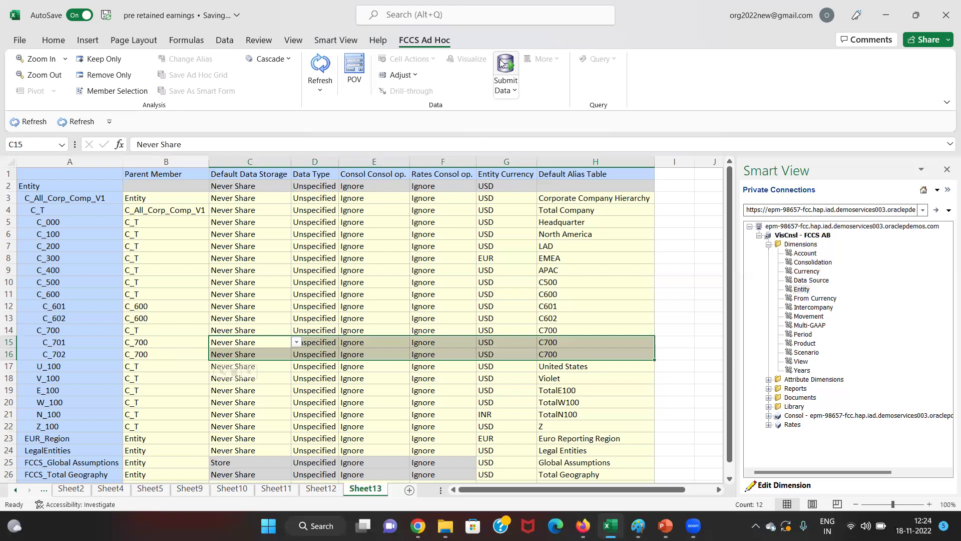
- Try to refresh the application database from the Dimensions node with the Database option enabled
left_click(801, 244)
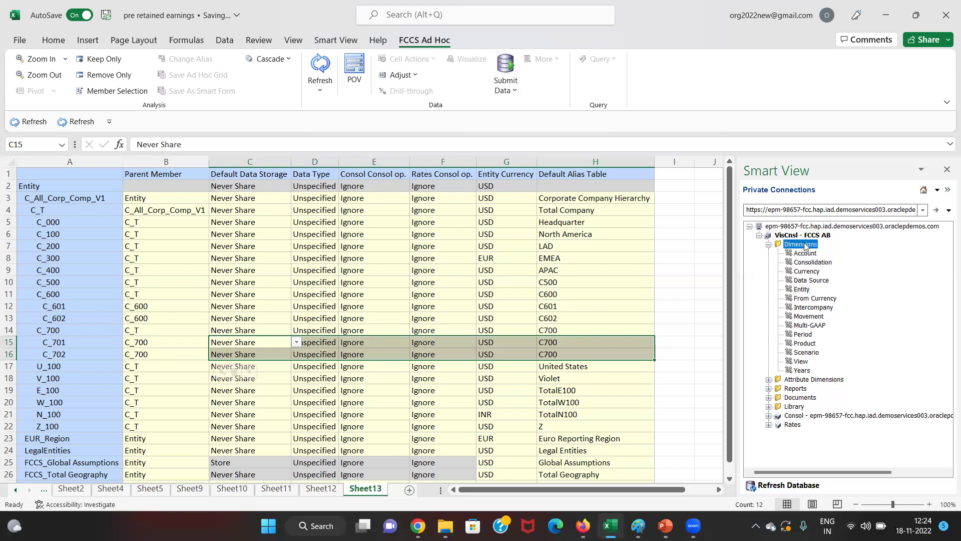
right_click(805, 245)
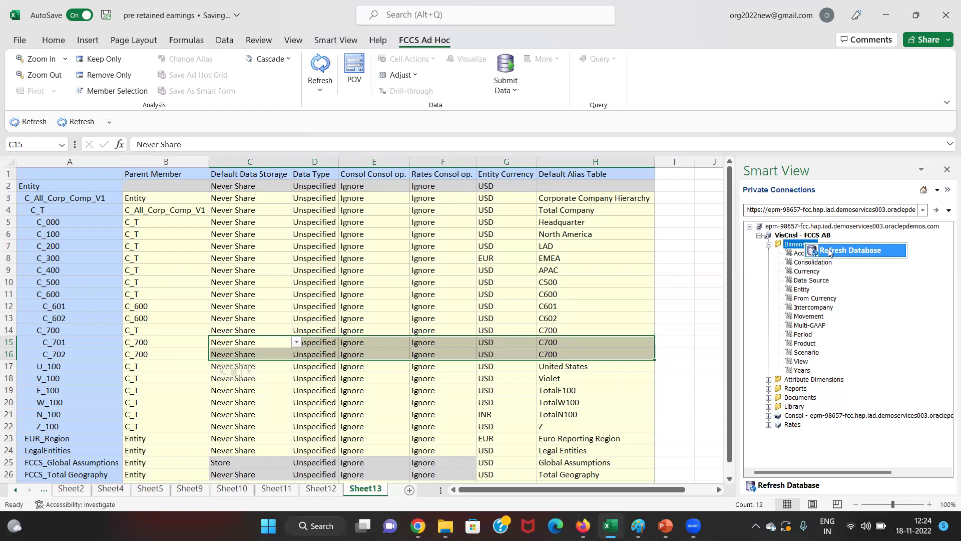
left_click(829, 250)
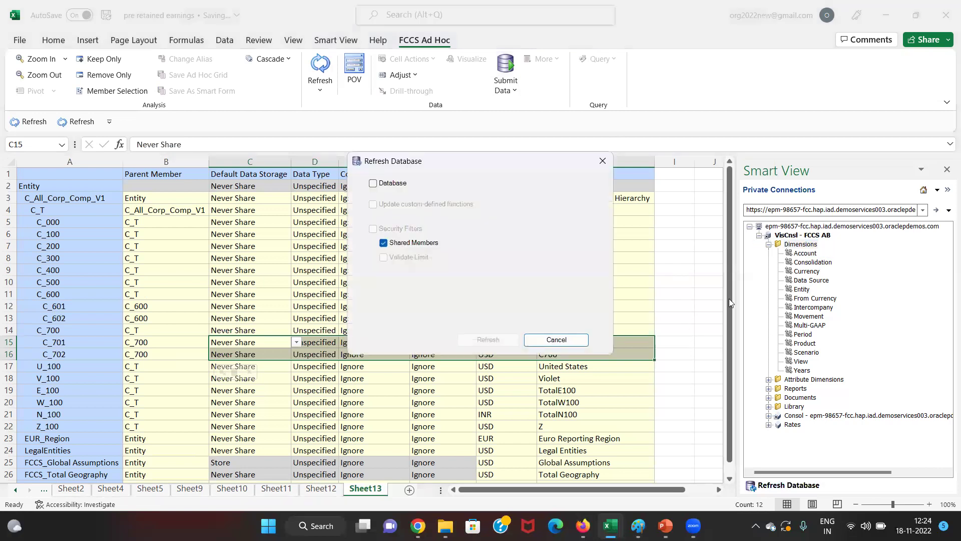
left_click(376, 182)
left_click(485, 343)
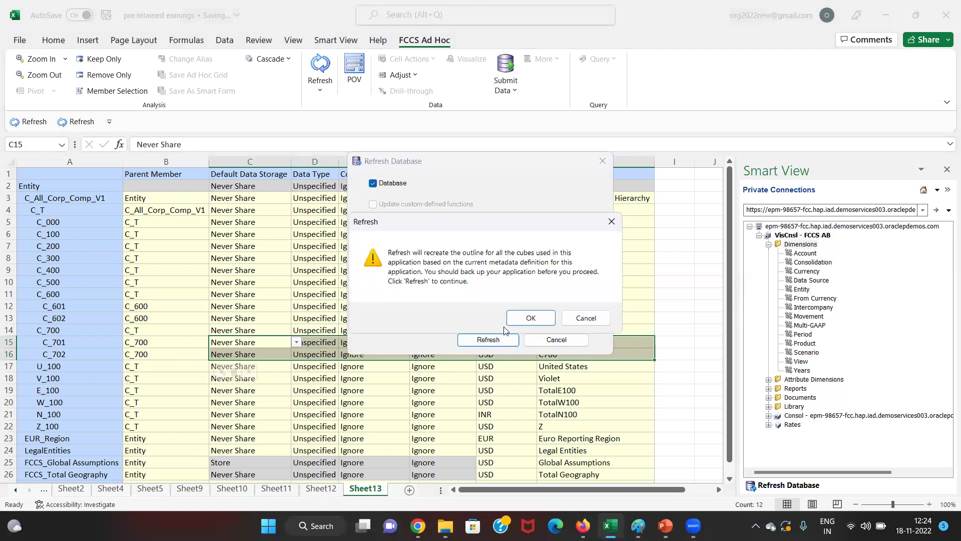
left_click(530, 318)
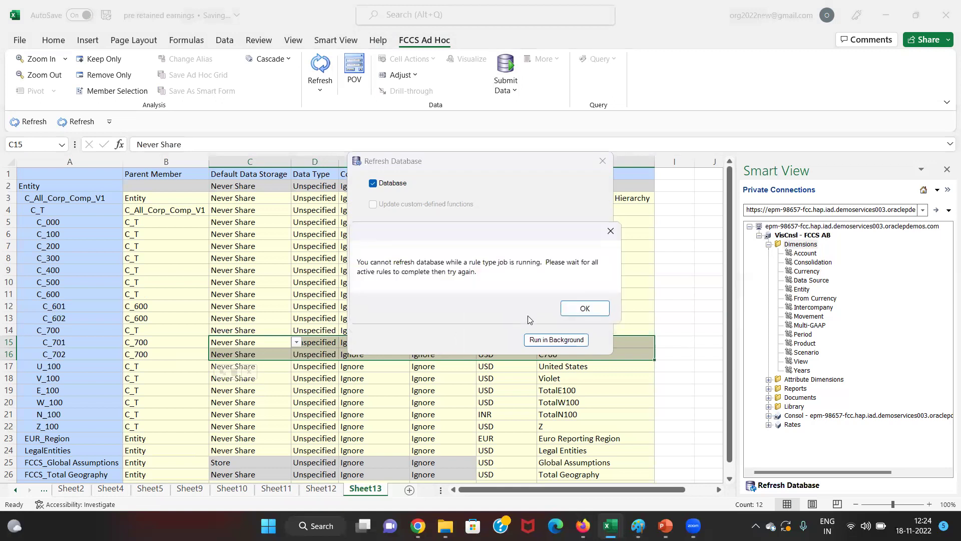
left_click(577, 308)
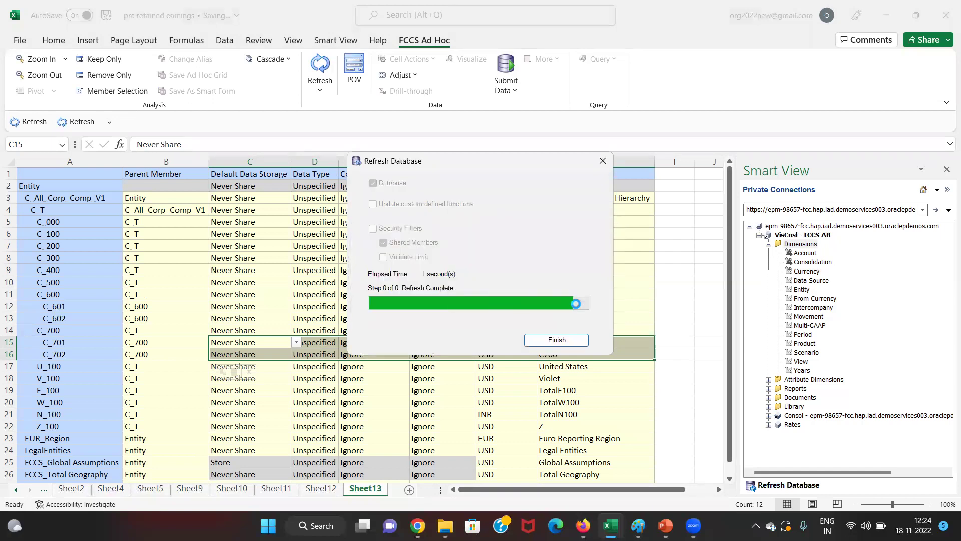
left_click(551, 339)
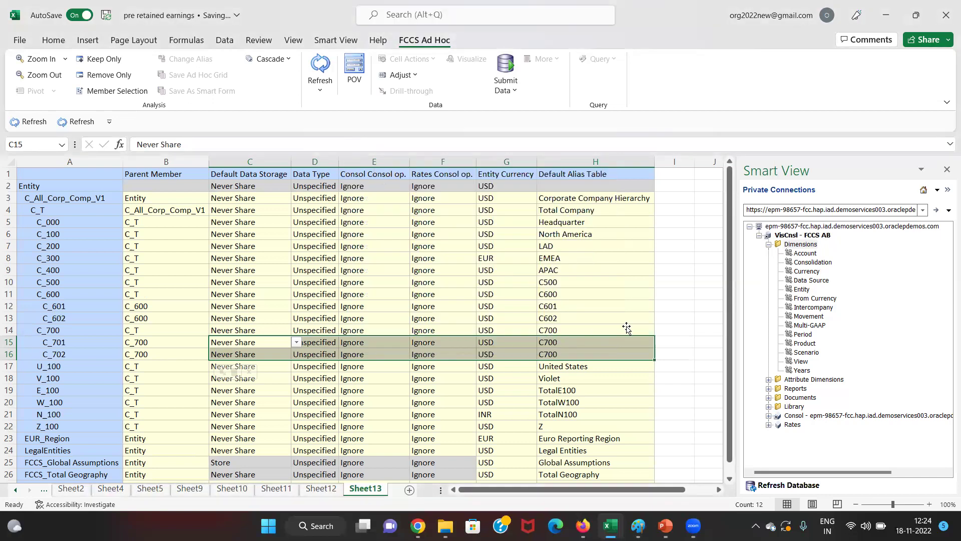
- Retry the database refresh for the VisCnsl application with the Database option enabled, and close the refresh dialog
left_click(791, 245)
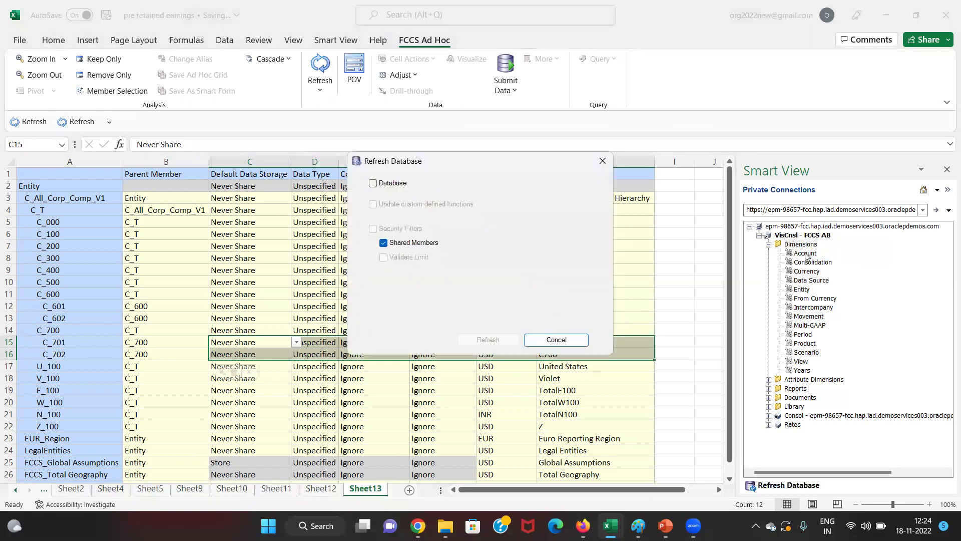
left_click(375, 184)
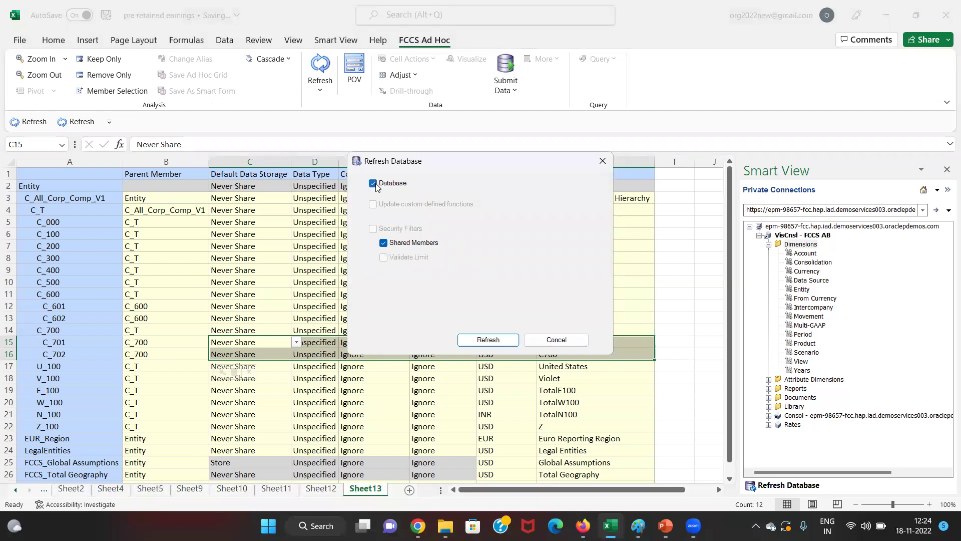
left_click(498, 346)
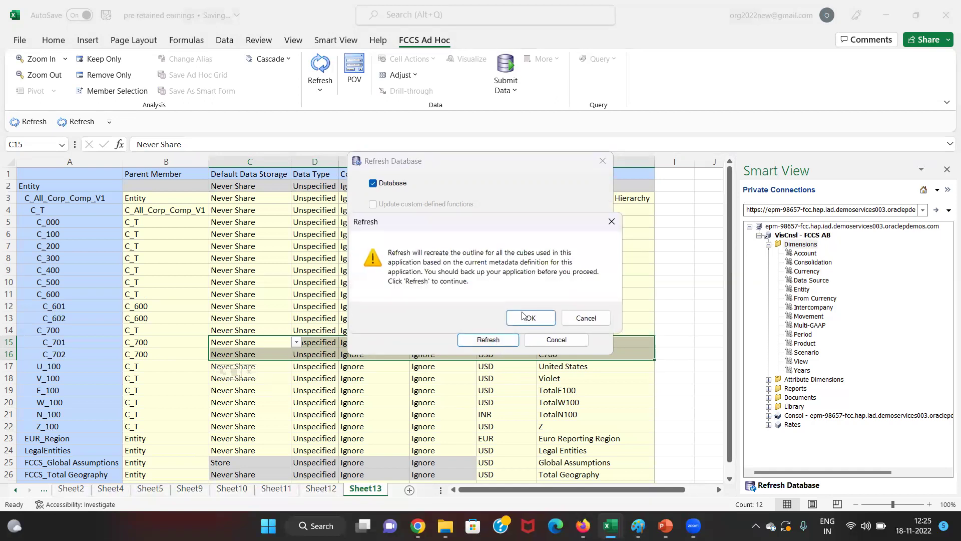
left_click(525, 316)
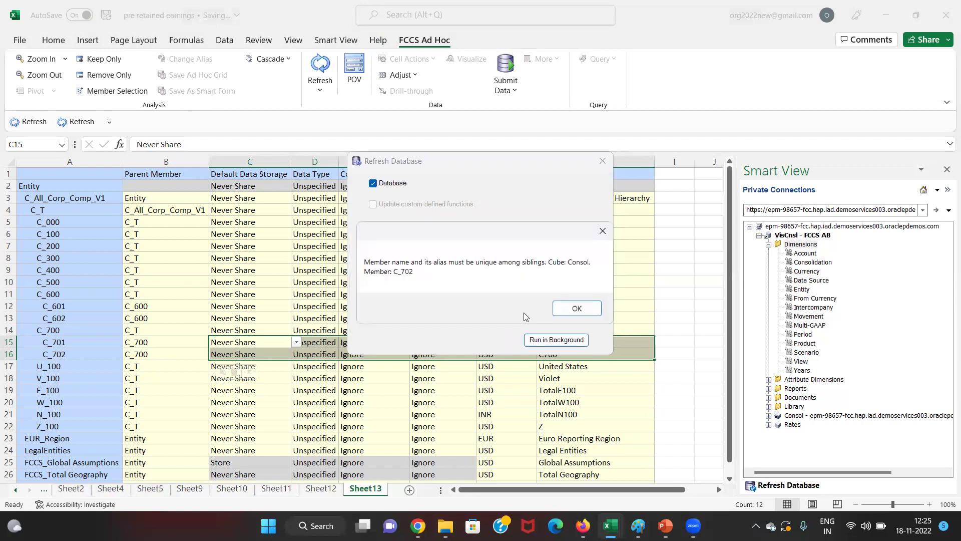
left_click(568, 310)
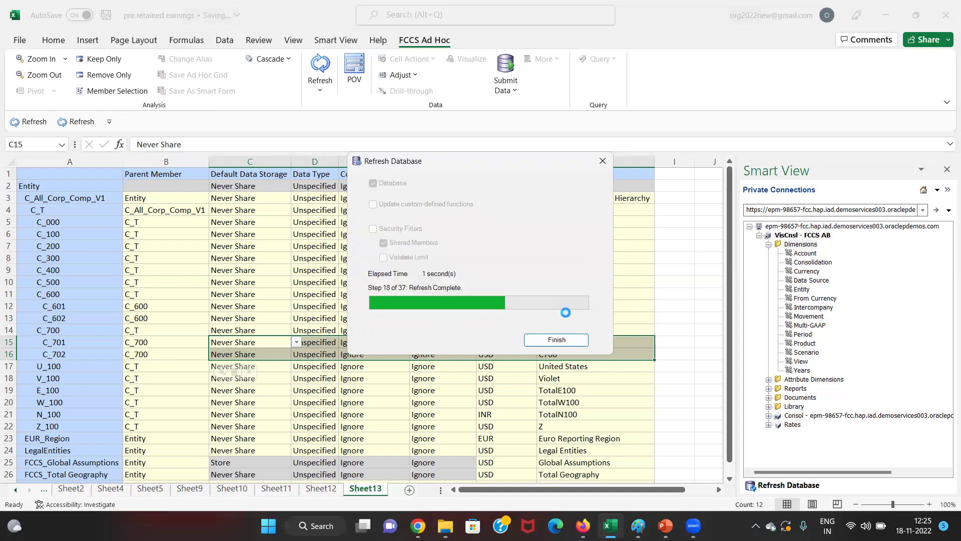
left_click(603, 163)
- Set the default aliases of C_701 and C_702 to C701 and C702, and submit the changes
left_click(566, 350)
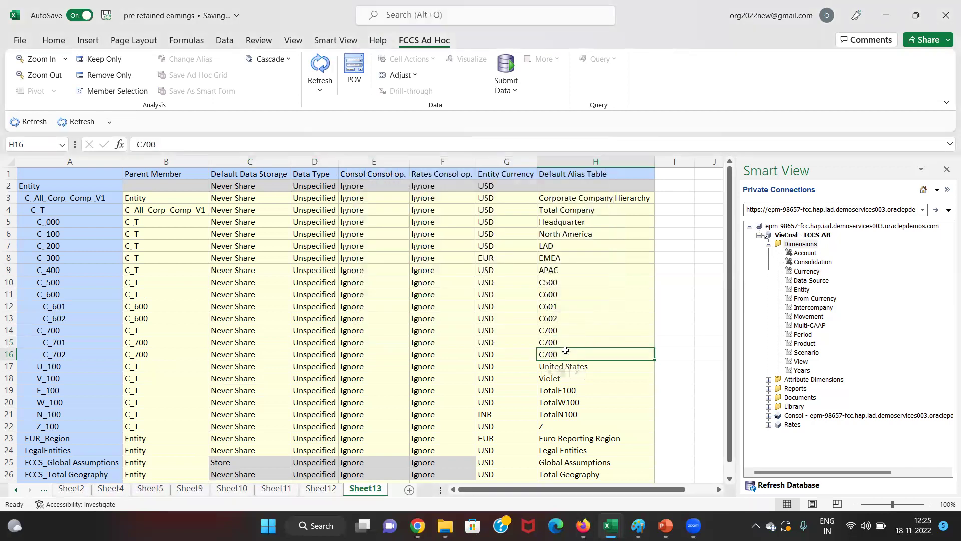
key("Up")
key("F2")
key("BackSpace")
type("1")
key("Return")
key("F2")
key("BackSpace")
type("2")
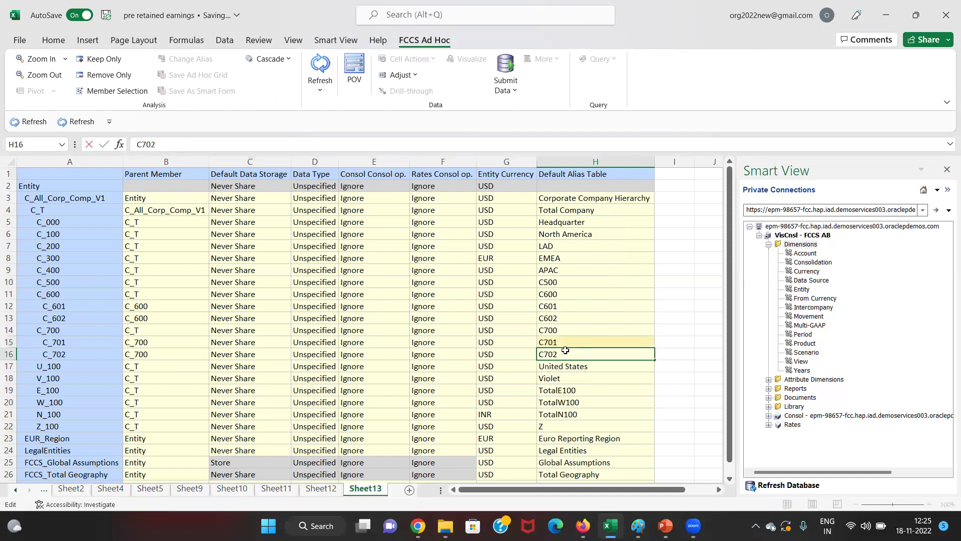
key("Return")
left_click(504, 74)
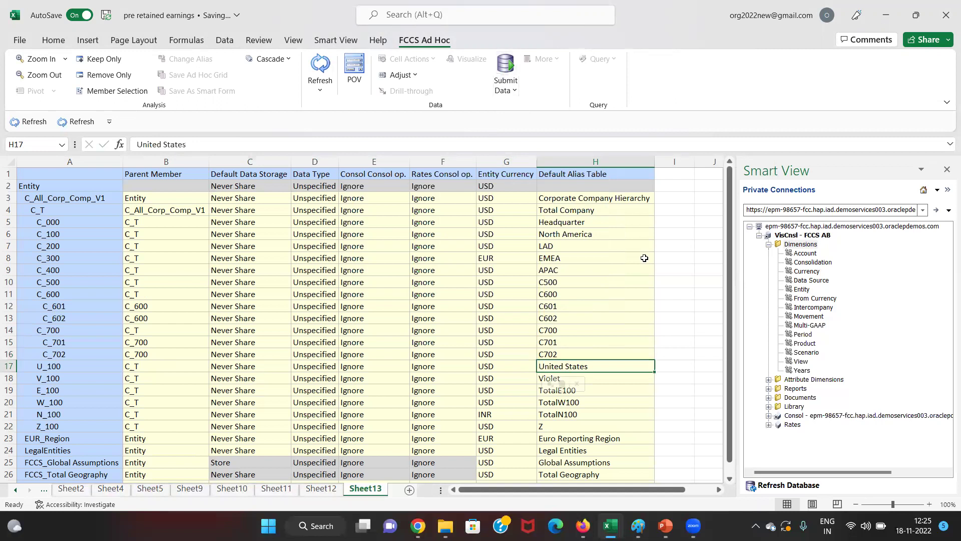
- Refresh the application database from the Dimensions node with the Database option enabled, accepting that the cube outlines are recreated
left_click(800, 245)
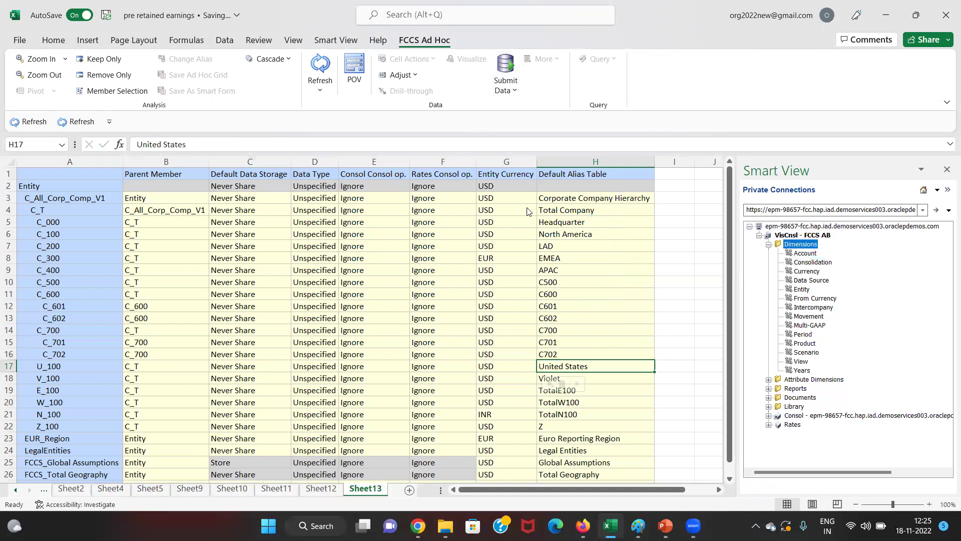
left_click(373, 184)
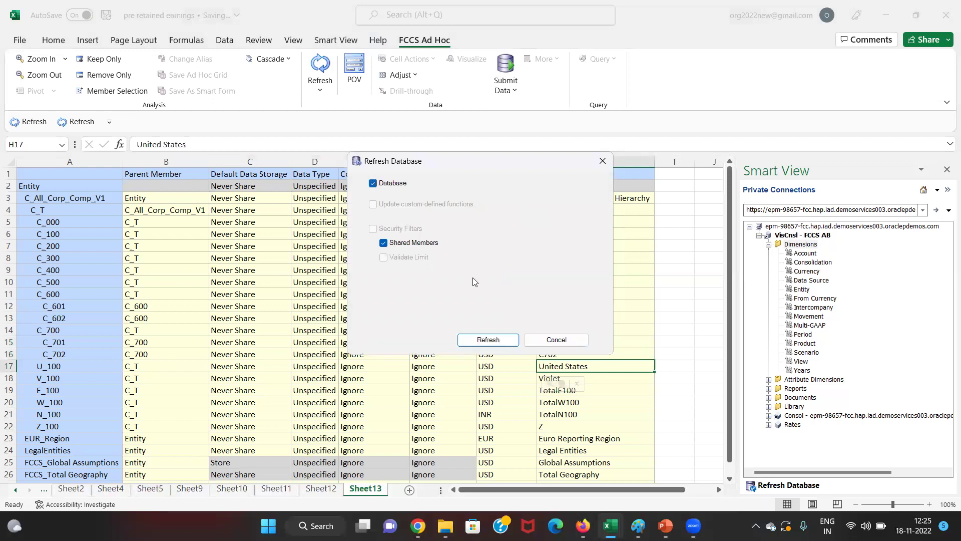
left_click(483, 340)
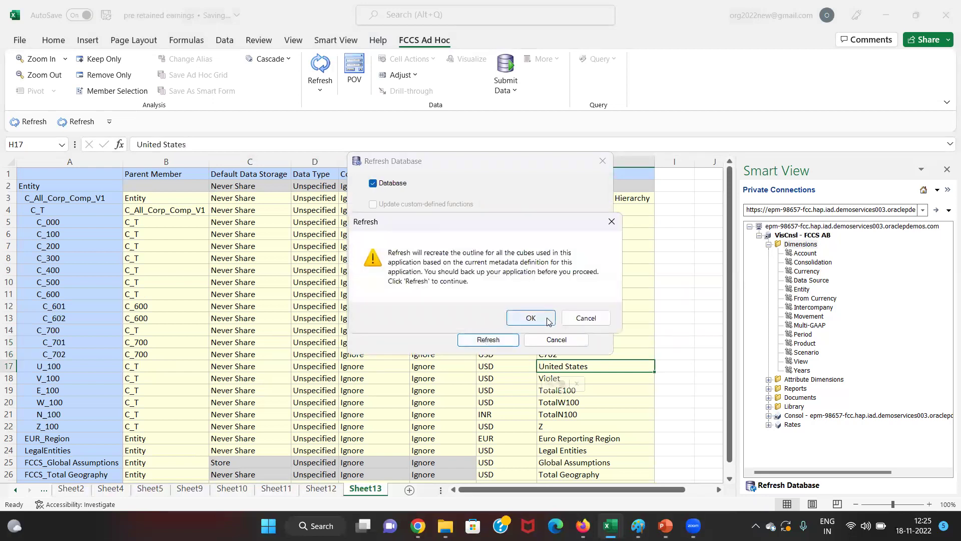
left_click(531, 317)
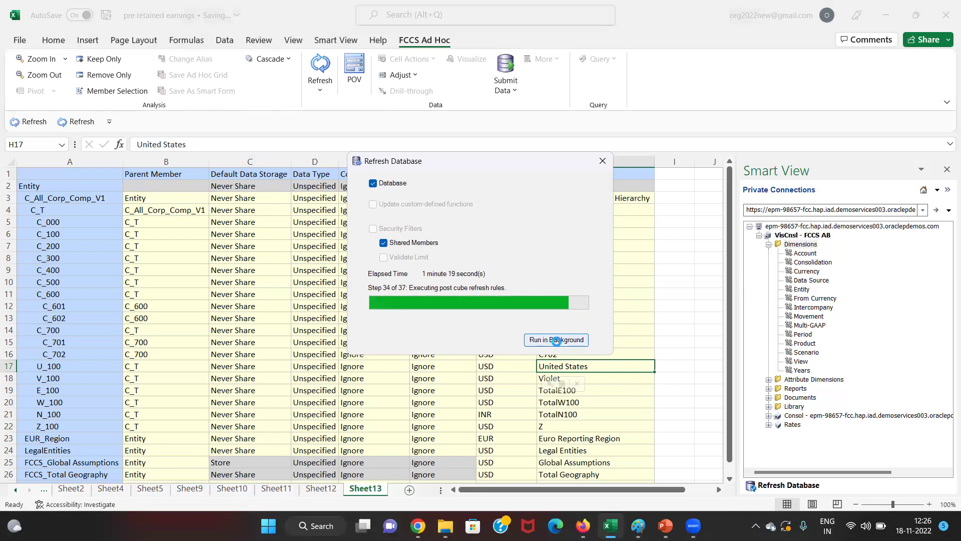
- Switch to the EPM Cloud web application in Chrome and expand the Entity dimension through C_All_Corp_Comp_V1 and C_T to C_700's children
key("alt+Tab")
key("alt+Tab")
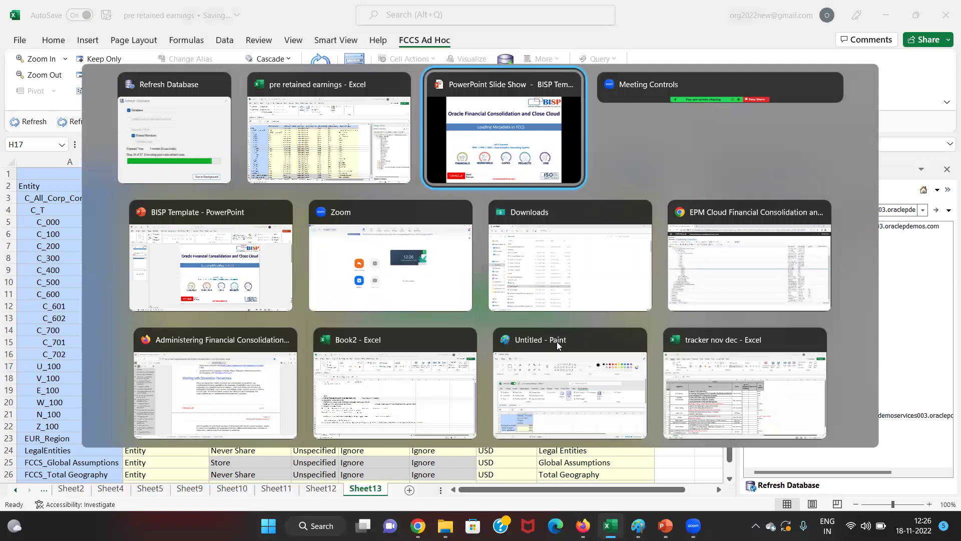
key("alt+Tab")
key("alt+Tab")
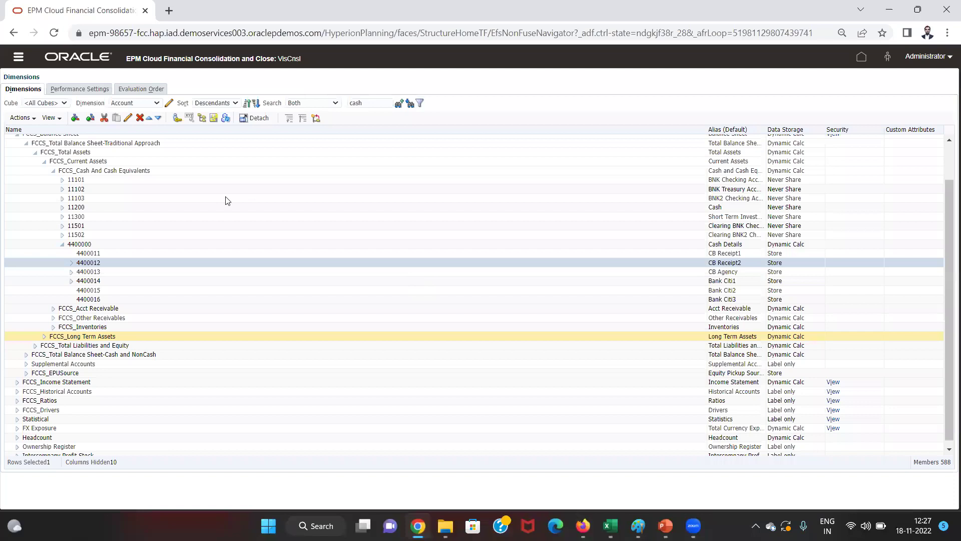
left_click(136, 103)
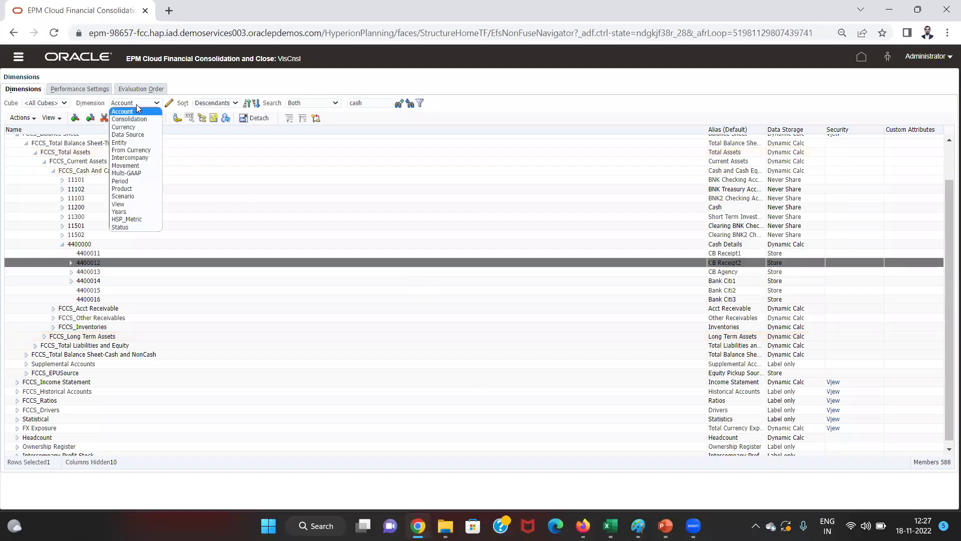
left_click(133, 141)
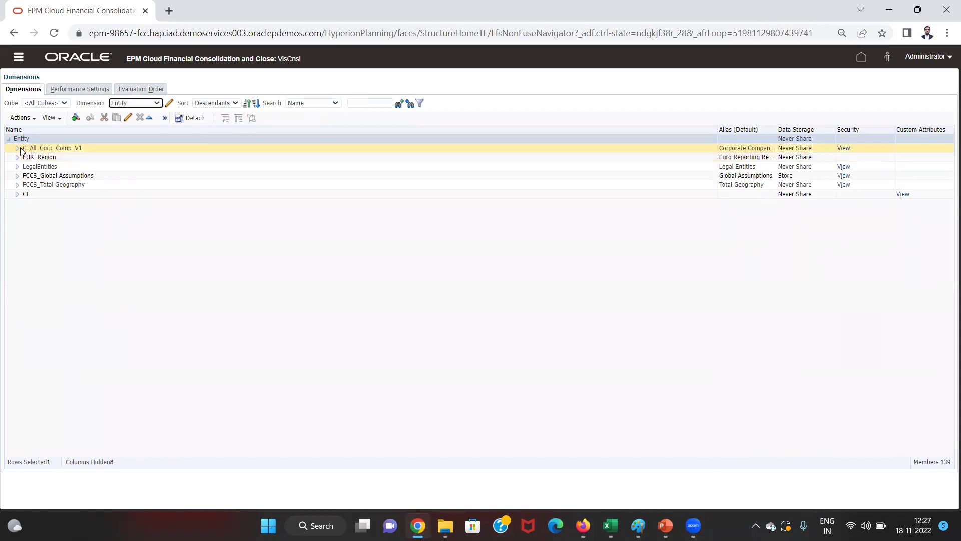
left_click(17, 148)
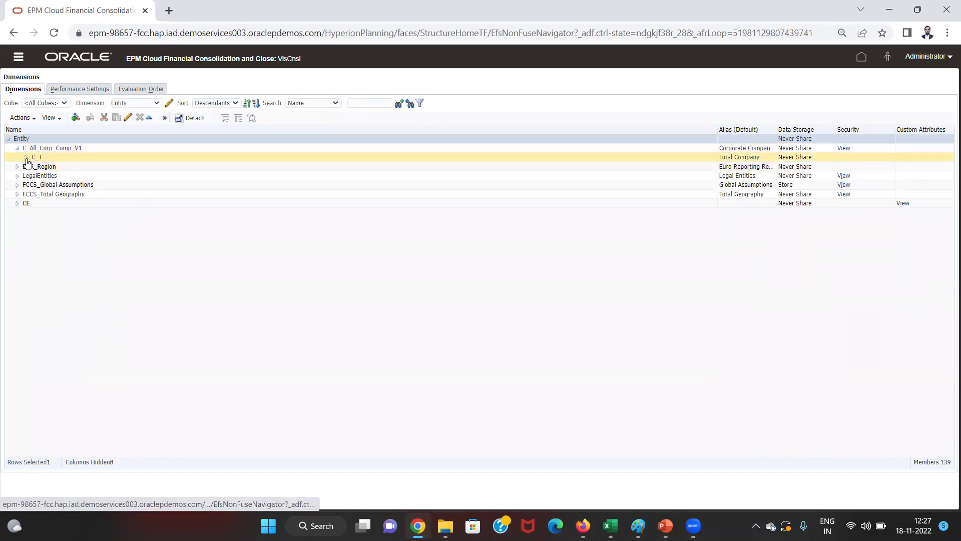
left_click(27, 158)
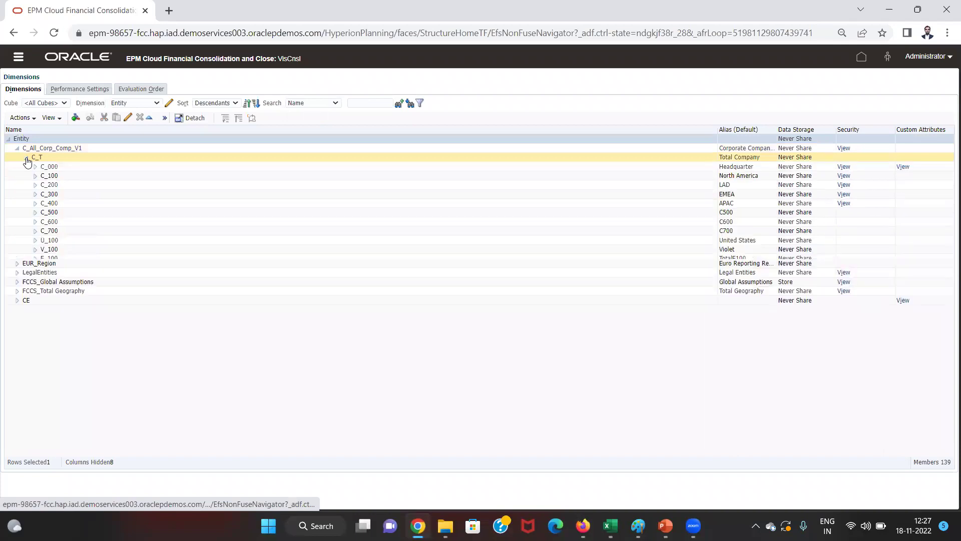
left_click(35, 231)
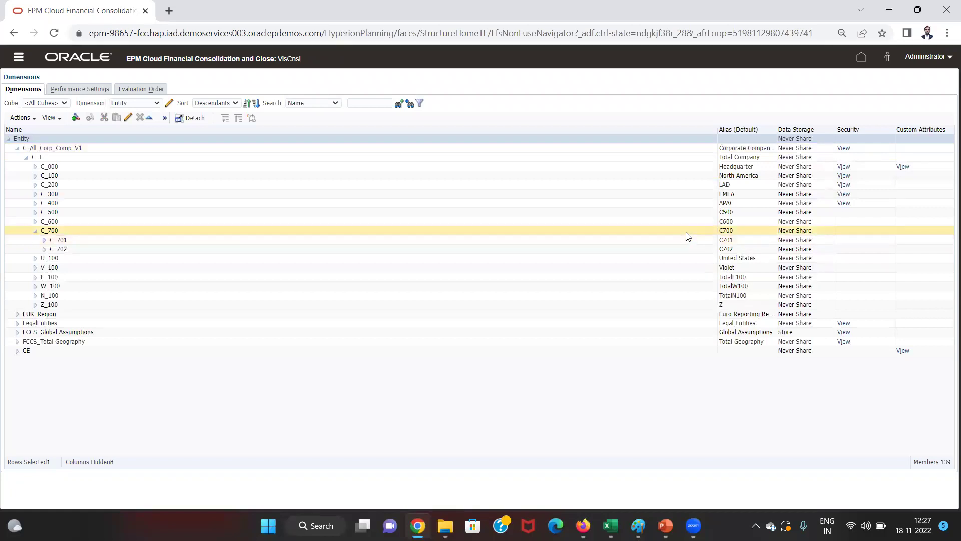
- Switch back to Excel and finish the database refresh
key("alt+Tab")
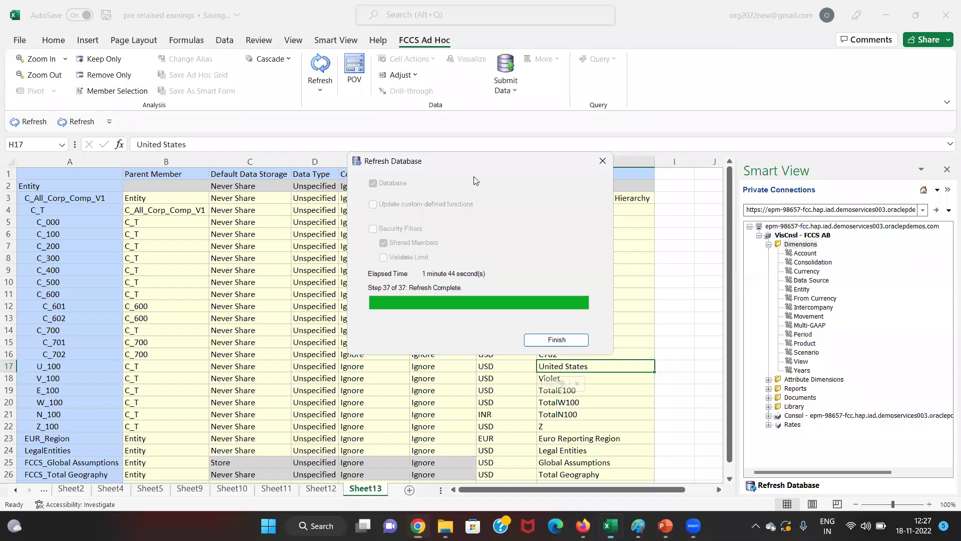
left_click(551, 336)
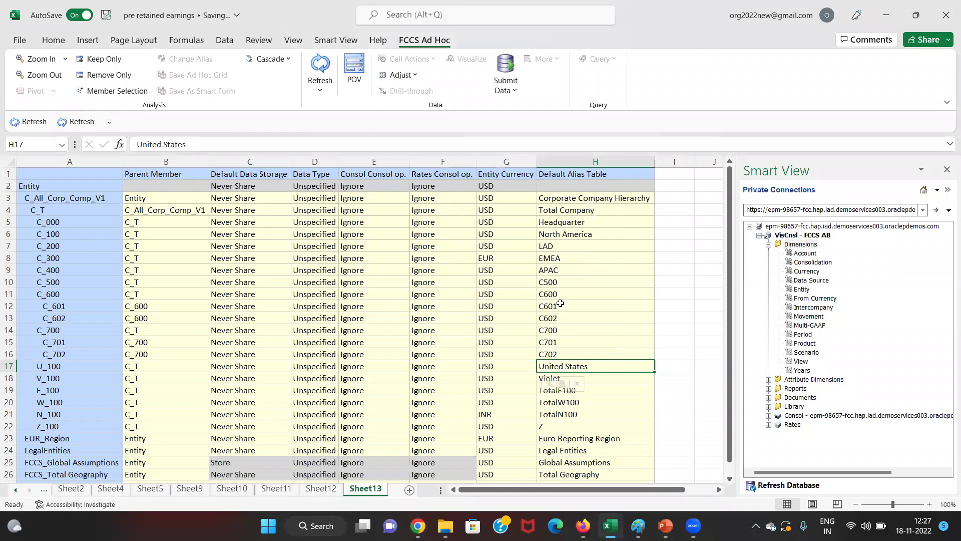
key("Up")
key("Up")
key("Up")
key("Left")
key("Down")
key("Down")
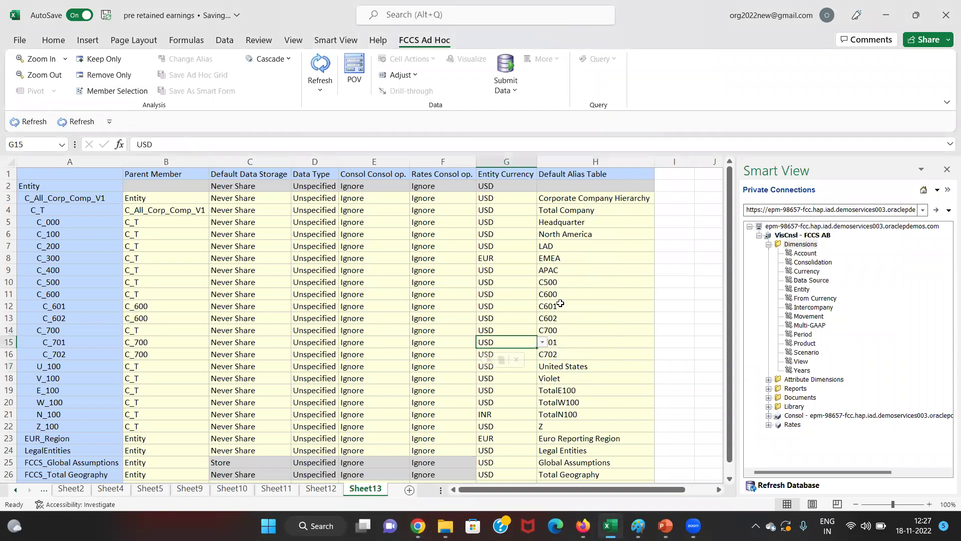
key("shift+space")
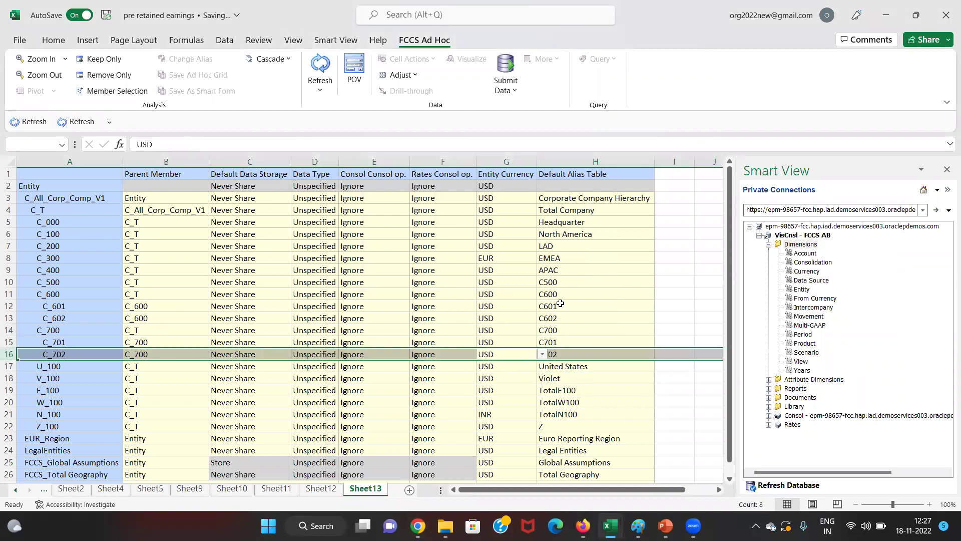
key("Down")
key("Left")
key("Left")
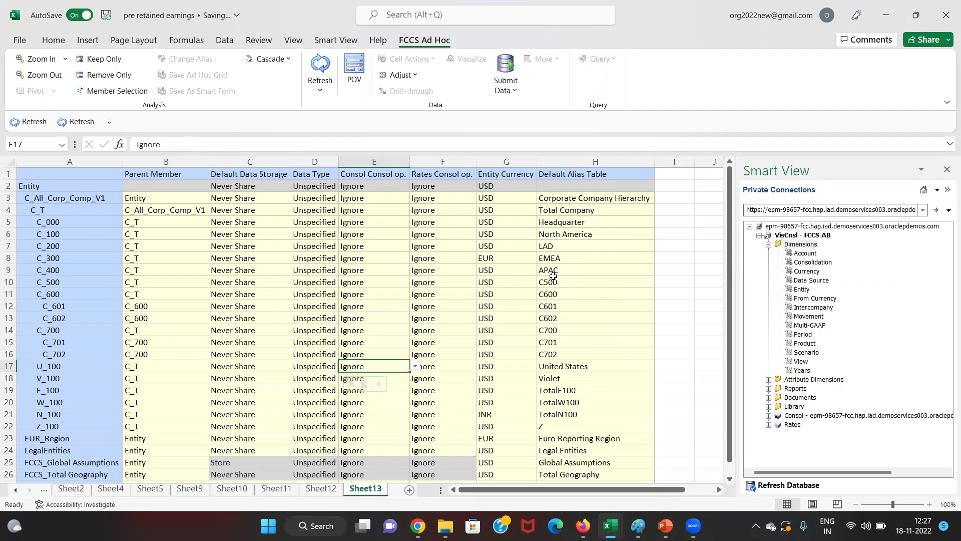
left_click(513, 277)
key("Left")
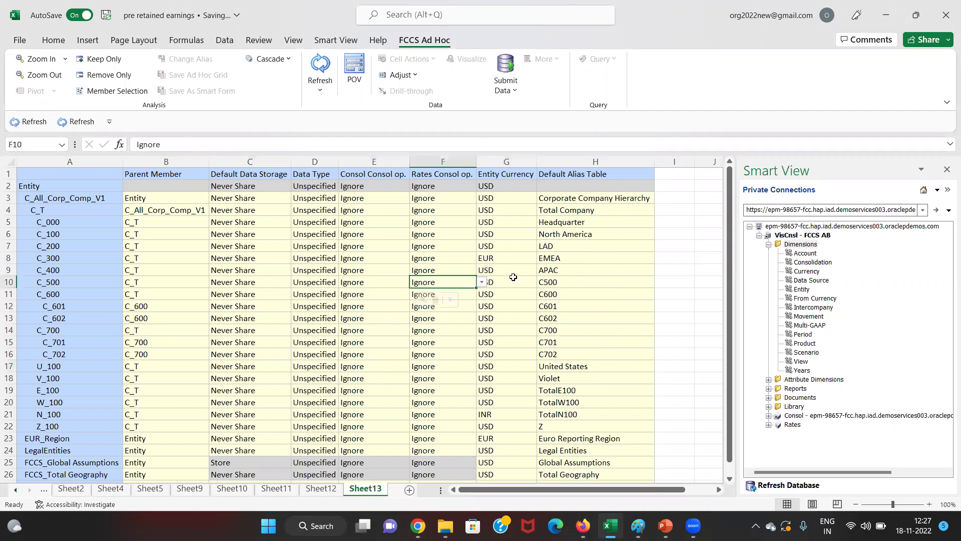
key("Left")
key("Left")
key("Left")
key("Left")
key("Left")
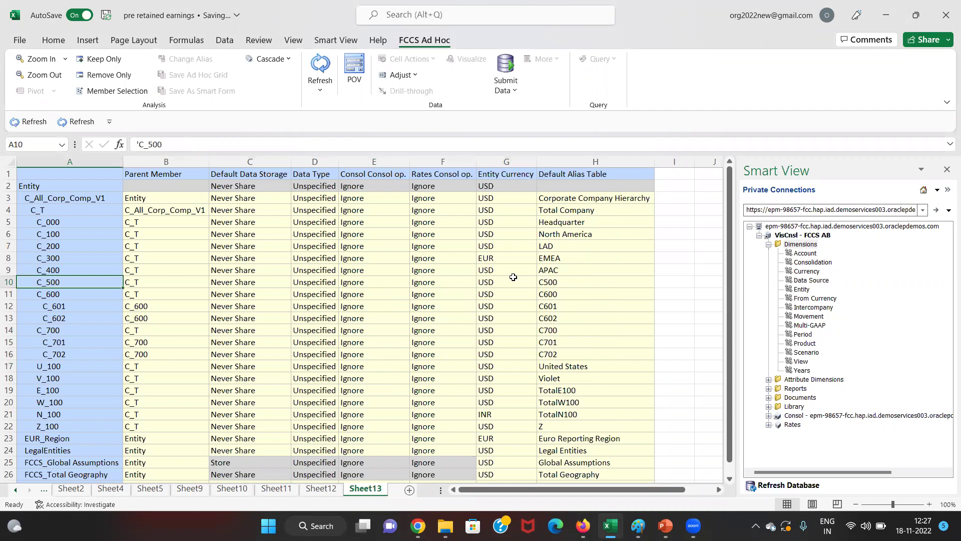
- Switch to the EPM Cloud web application in Chrome and open the dimension list in the application overview
key("alt+Tab")
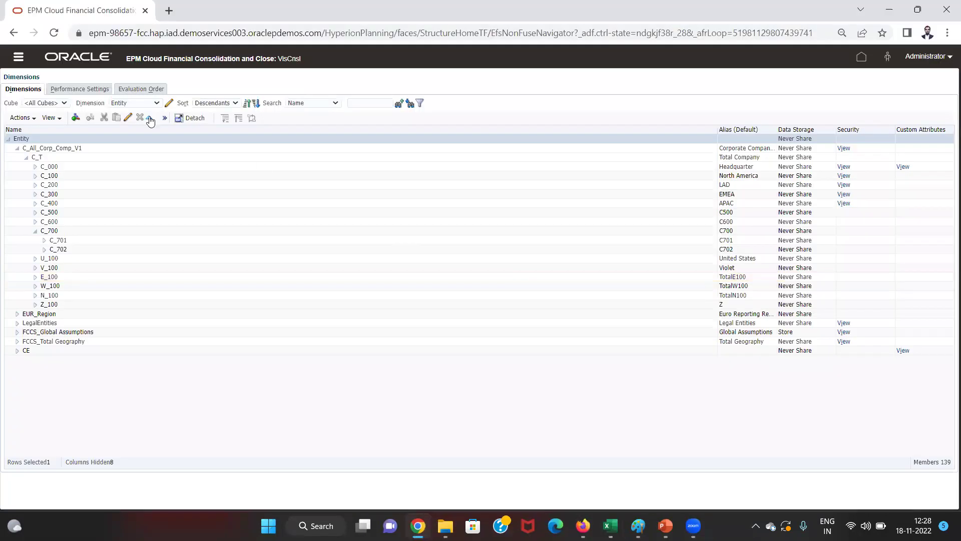
left_click(18, 61)
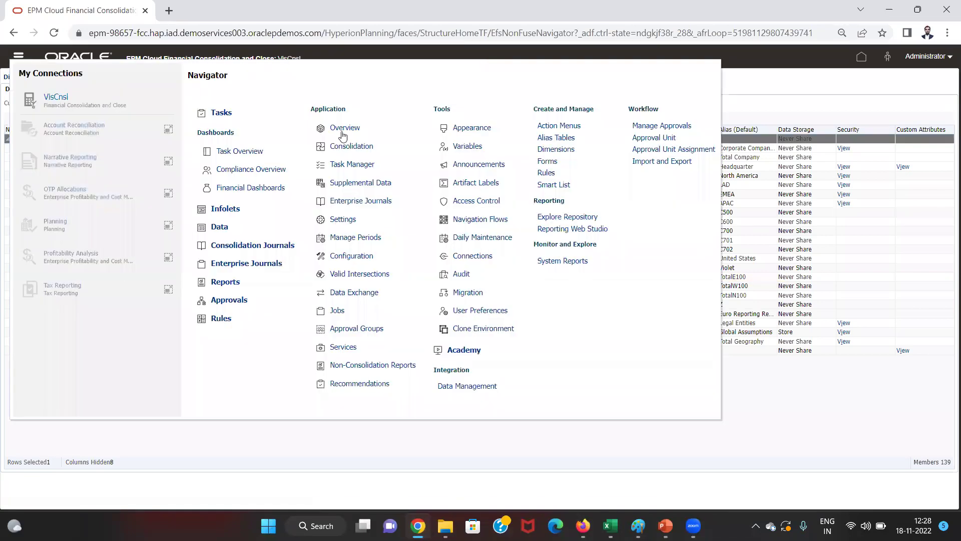
left_click(343, 134)
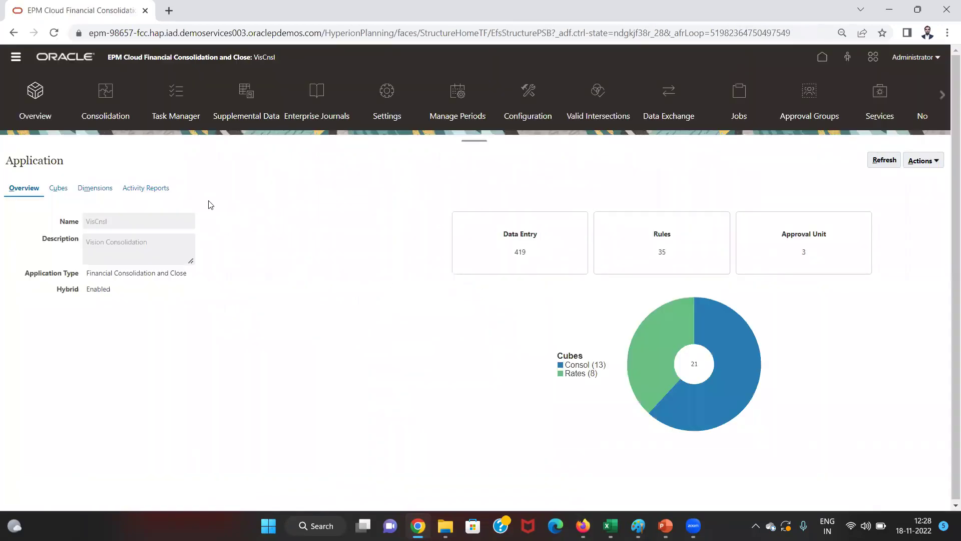
left_click(98, 192)
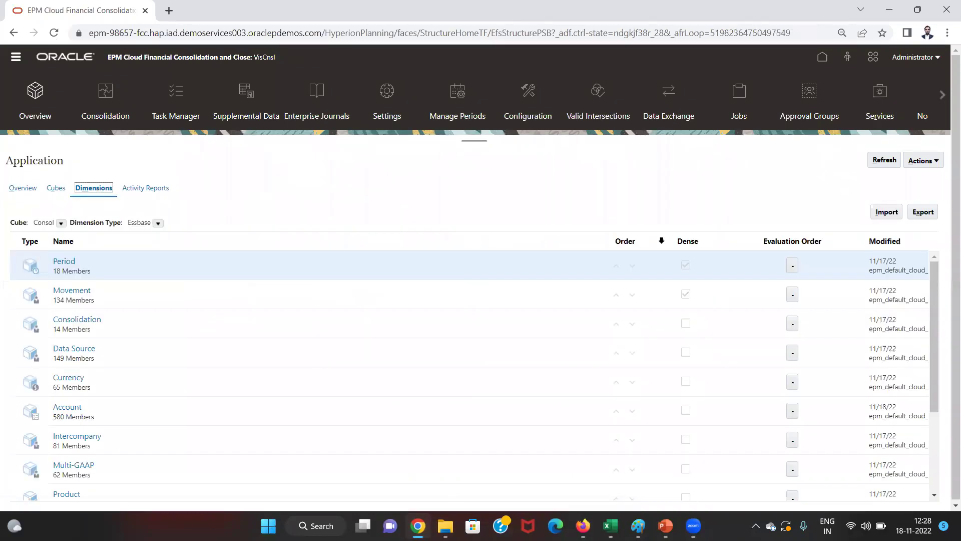
- Create a metadata export of the Account dimension to the local location as a comma-delimited file
left_click(923, 212)
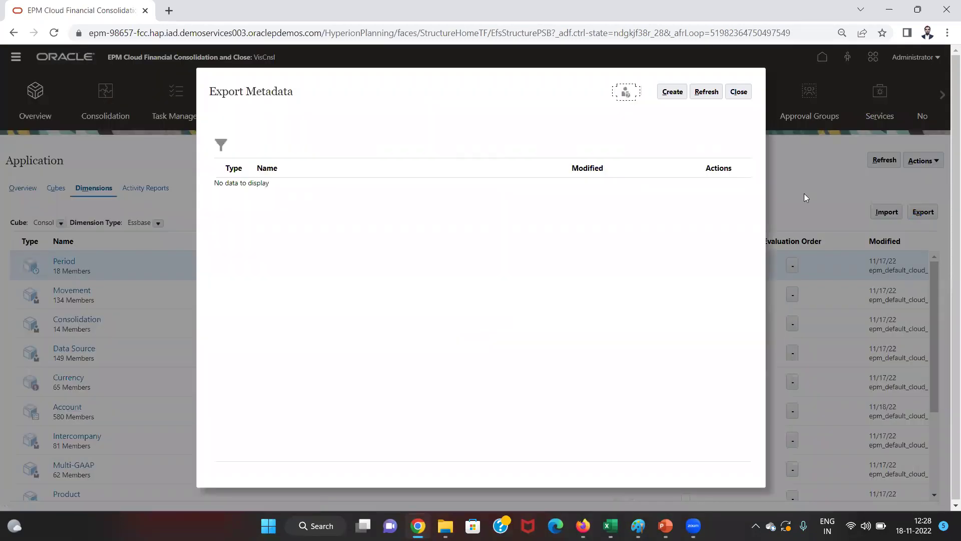
left_click(680, 95)
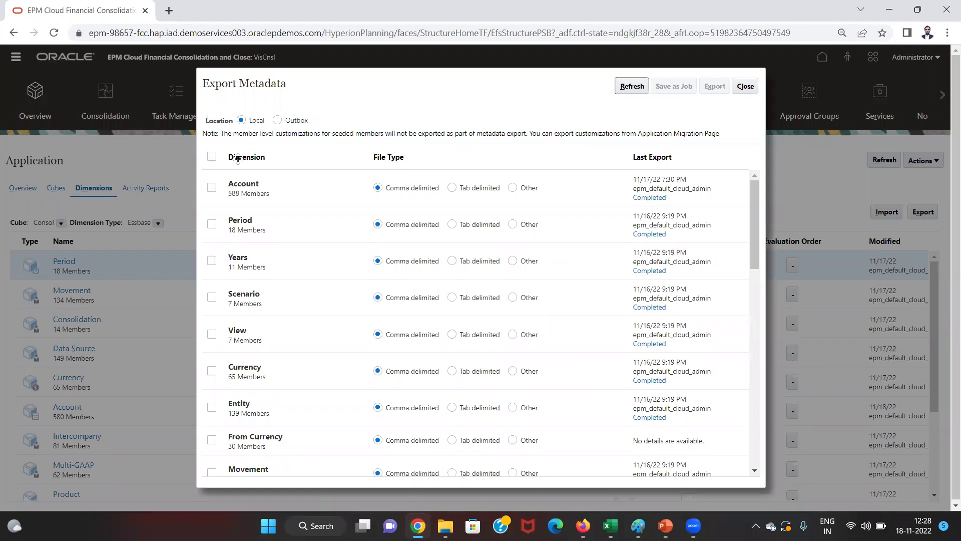
left_click(212, 188)
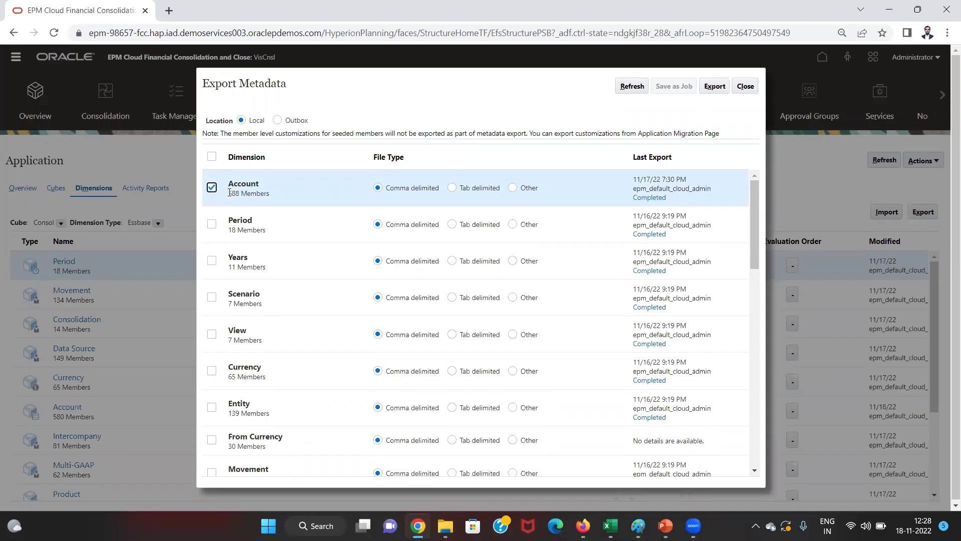
left_click(721, 88)
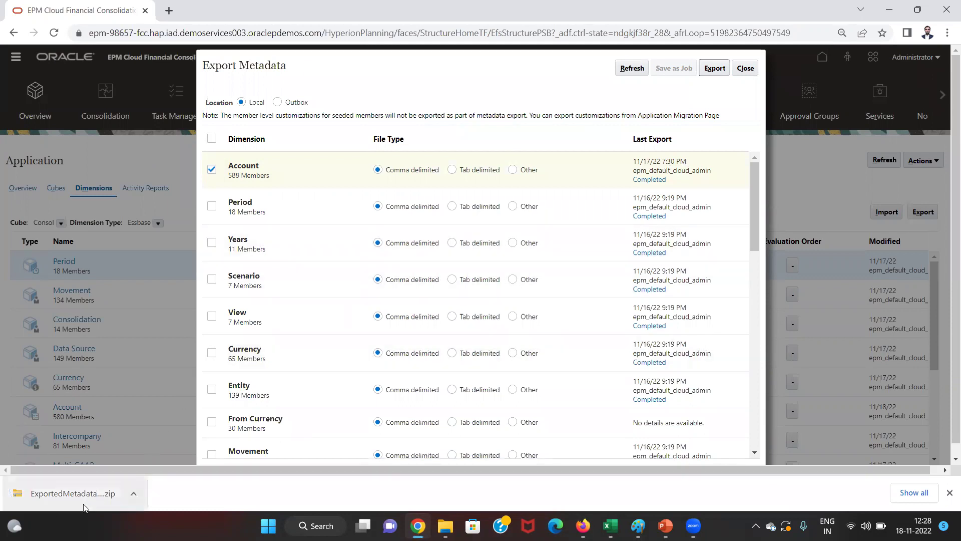
- Open the downloaded ExportedMetadata zip file and the Account CSV file inside it in Excel
left_click(84, 497)
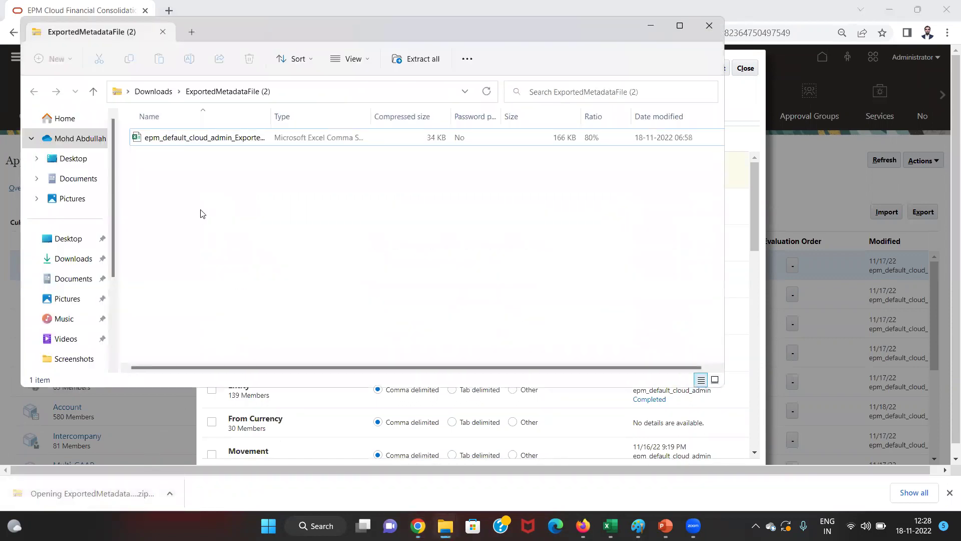
left_click(259, 144)
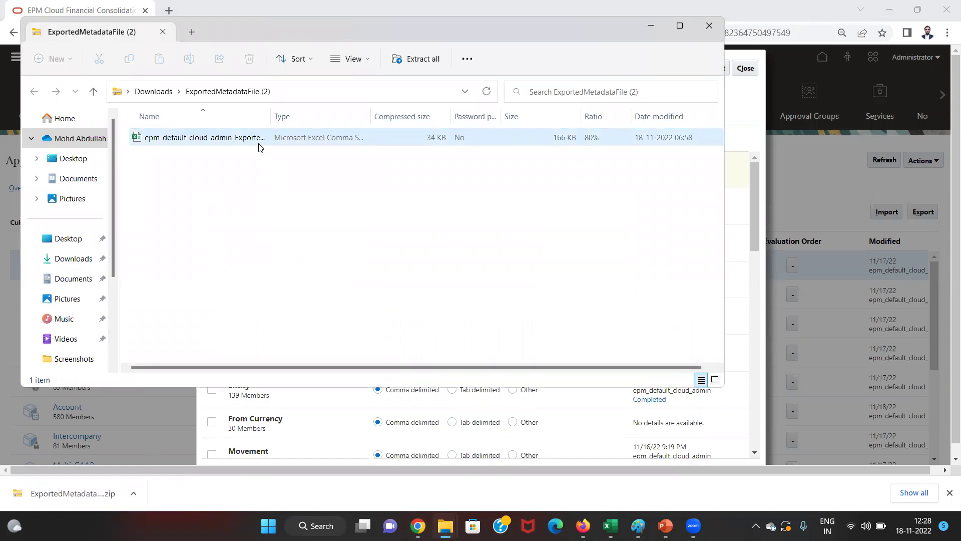
left_click(259, 146)
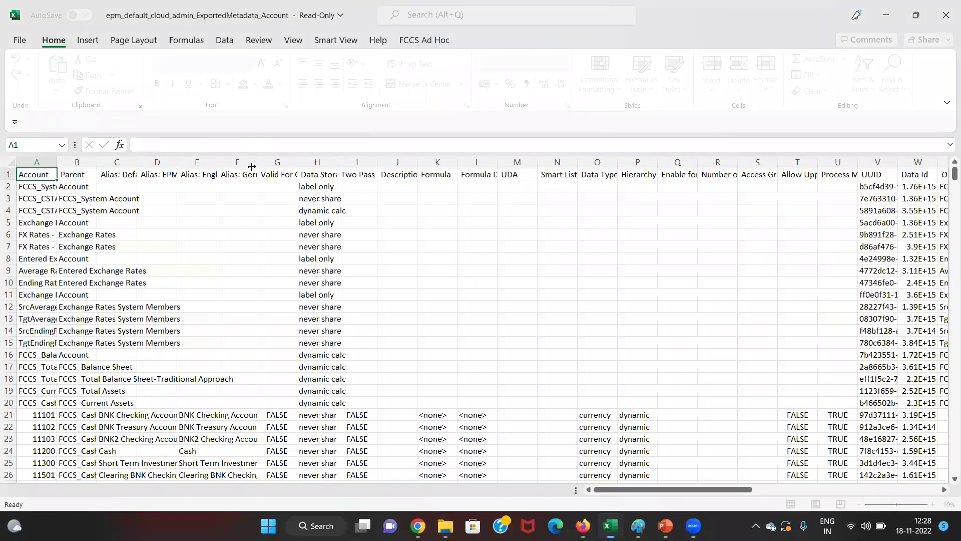
- Select cell A3 in the Account column and autofit the column's width to its content
left_click(234, 223)
key("Left")
key("Left")
key("Left")
key("Left")
key("Left")
key("Up")
key("Up")
key("Up")
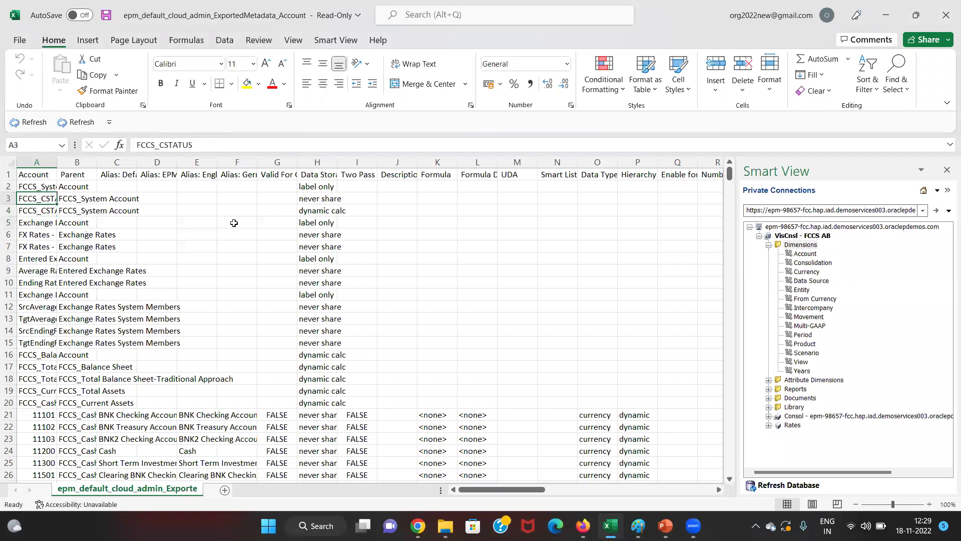
key("alt+o")
key("c")
key("a")
- Look through the exported account members and their parents, from the system accounts down to FCCS_Goodwill in row 95
key("Down")
key("Down")
key("Down")
key("Down")
key("Down")
key("Down")
key("Down")
key("Down")
key("Down")
key("Down")
key("Down")
key("Down")
key("Down")
key("Down")
key("Down")
key("Down")
key("Down")
key("Down")
key("Down")
key("Down")
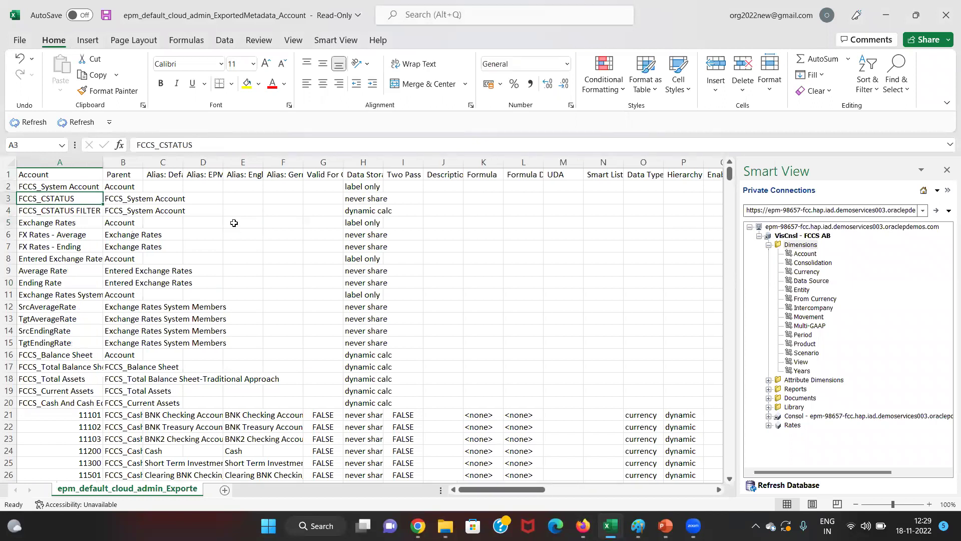
key("Up")
key("Up")
key("Up")
key("Up")
key("Up")
key("Up")
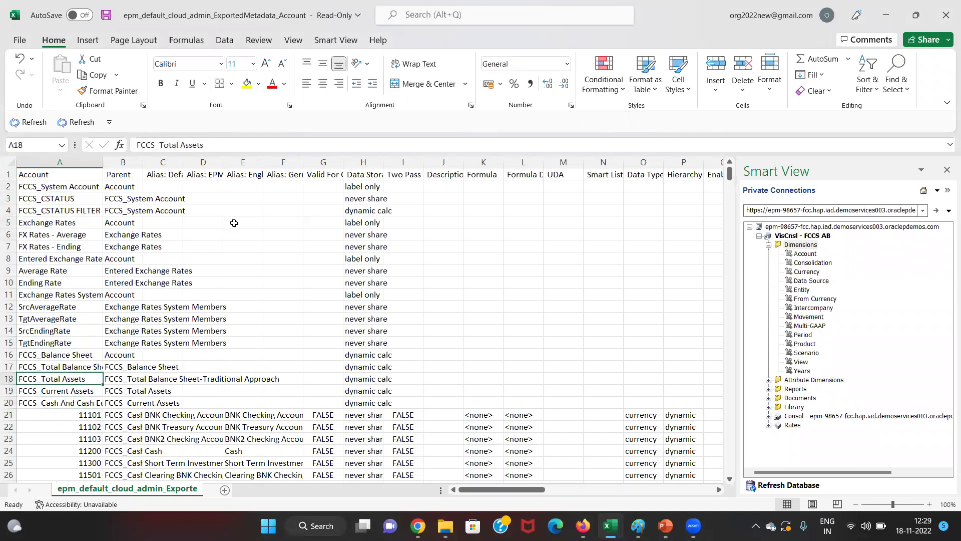
key("Down")
key("Down")
key("Down")
key("Down")
key("Down")
key("Down")
key("Down")
key("Down")
key("Down")
key("Down")
key("Down")
key("Down")
key("Down")
key("Down")
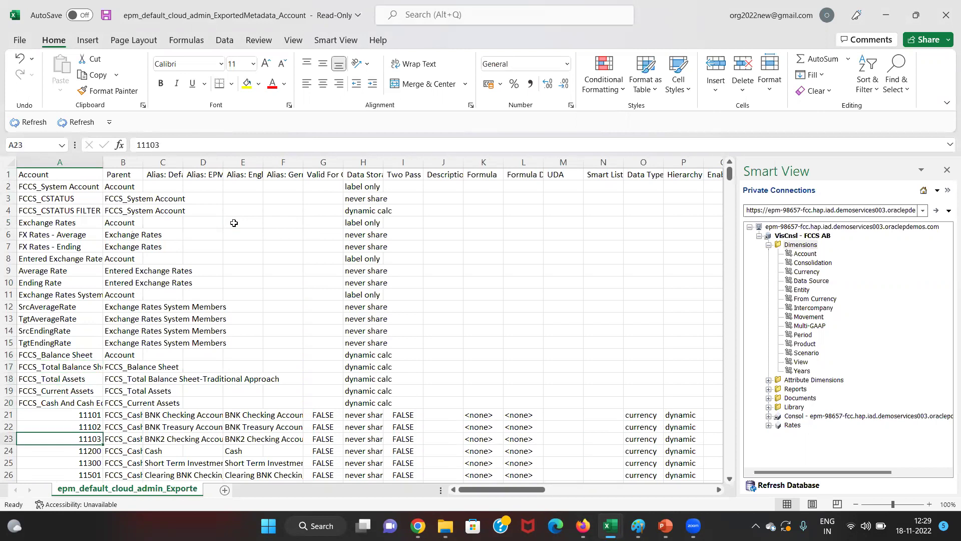
key("Up")
key("Up")
key("Up")
key("Up")
key("Up")
key("Up")
key("Up")
key("Up")
key("Up")
key("Up")
key("Up")
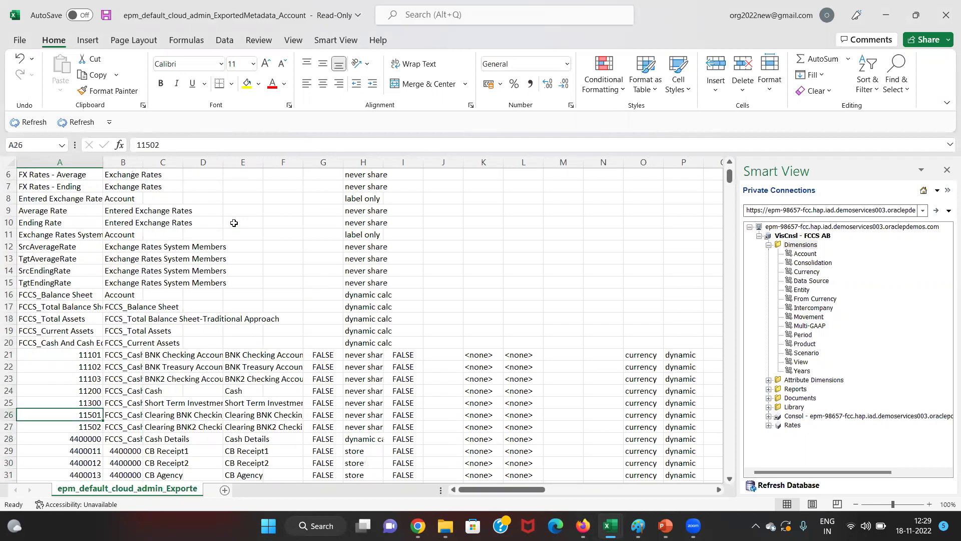
key("Down")
key("Down")
key("Down")
key("Down")
key("Down")
key("Down")
key("Down")
key("Down")
key("Down")
key("Down")
key("Down")
key("Down")
key("Down")
key("Down")
key("Down")
key("Down")
key("Down")
key("Down")
key("Down")
key("Down")
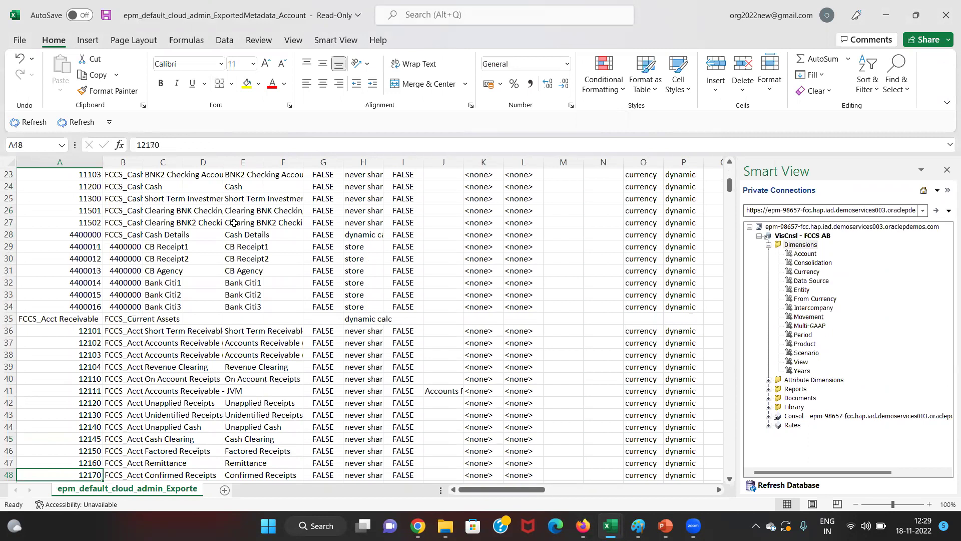
key("Down")
key("Down")
key("Down")
key("Down")
key("Down")
key("Down")
key("Down")
key("Down")
key("Down")
key("Down")
key("Down")
key("Down")
key("Down")
key("Down")
key("Down")
key("Down")
key("Down")
key("Down")
key("Down")
key("Down")
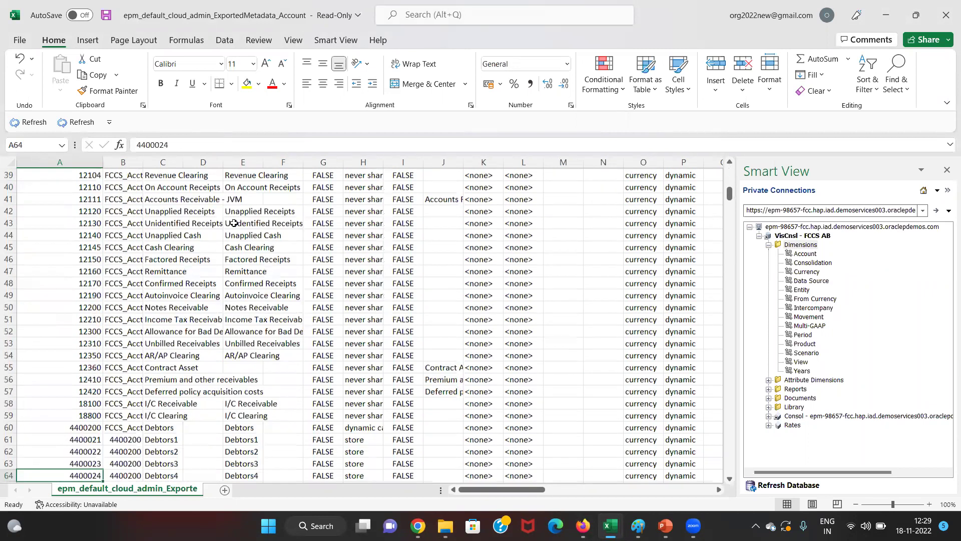
key("Down")
key("Down")
key("Down")
key("Down")
key("Down")
key("Down")
key("Down")
key("Down")
key("Down")
key("Down")
key("Down")
key("Down")
key("Down")
key("Down")
key("Down")
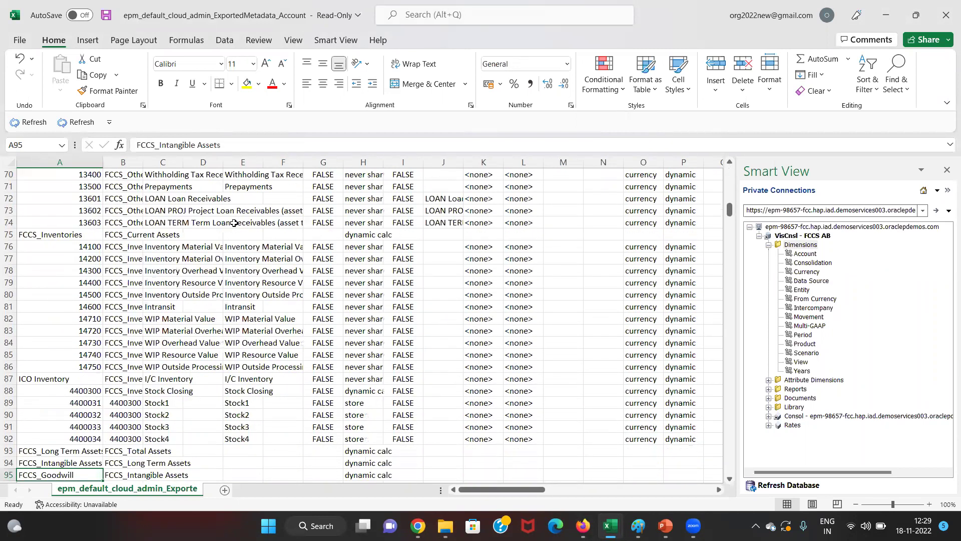
- Return to the start of the sheet and review the account rows again down to account 11502
key("ctrl+Home")
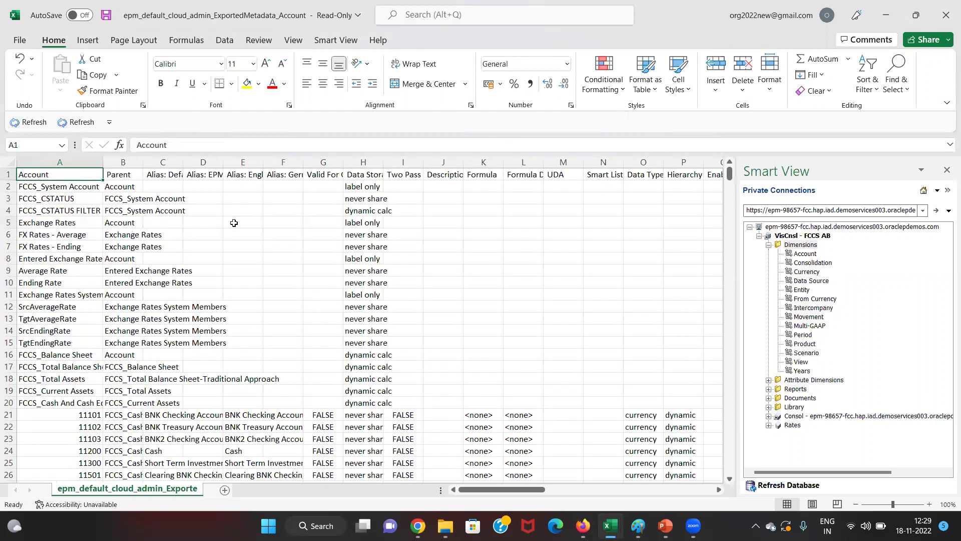
key("Down")
key("Down")
key("Down")
key("Down")
key("Down")
key("Down")
key("Down")
key("Down")
key("Down")
key("Down")
key("Down")
key("Down")
key("Down")
key("Down")
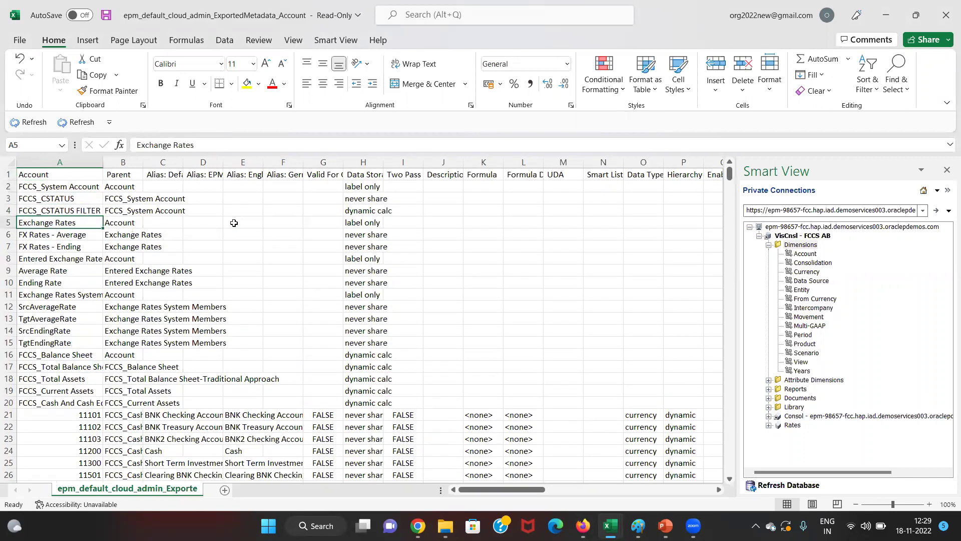
key("Down")
key("Down")
key("Down")
key("Down")
key("Down")
key("Down")
key("Down")
key("Down")
key("Down")
key("Down")
key("Down")
key("Down")
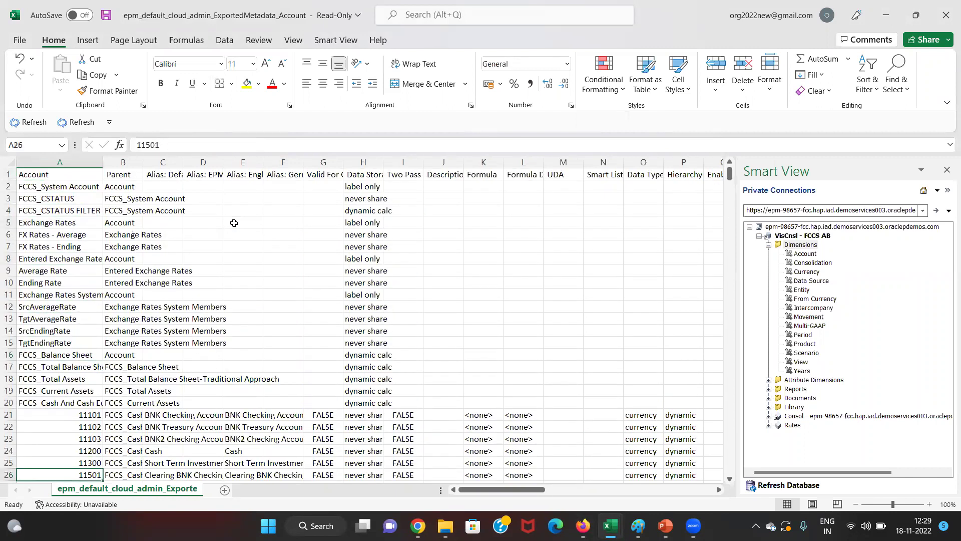
scroll(234, 223, "down", 1)
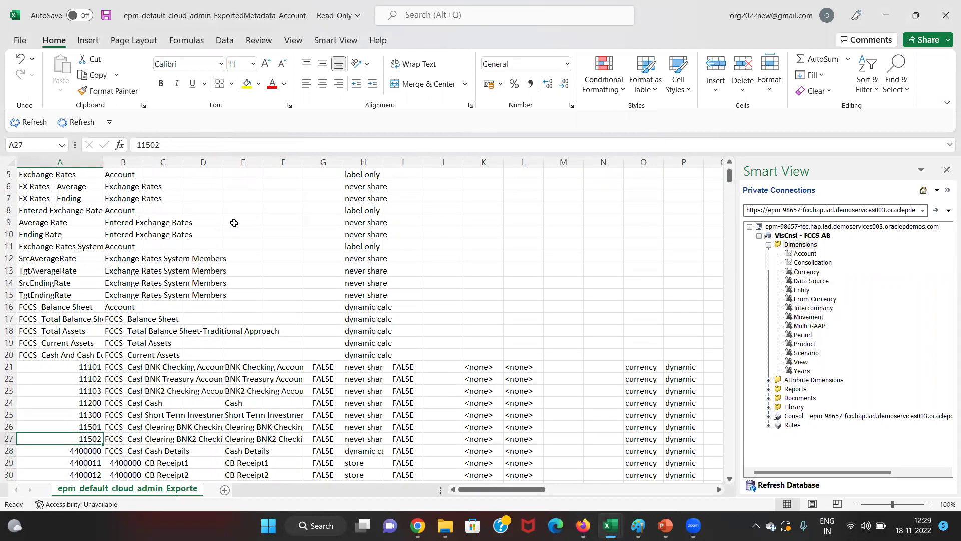
key("Up")
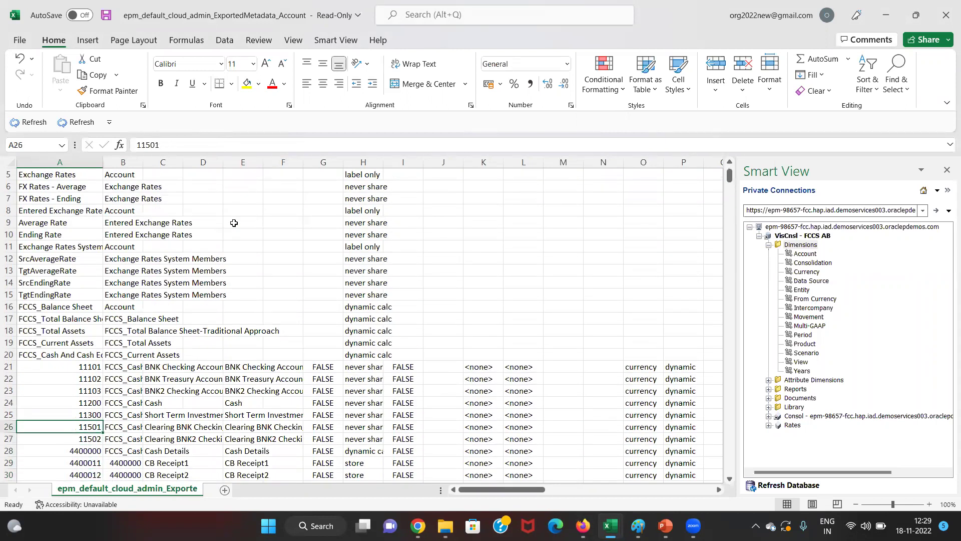
- Insert three blank rows at row 26, directly above account 11501
key("shift+space")
key("ctrl+shift+plus")
key("ctrl+shift+plus")
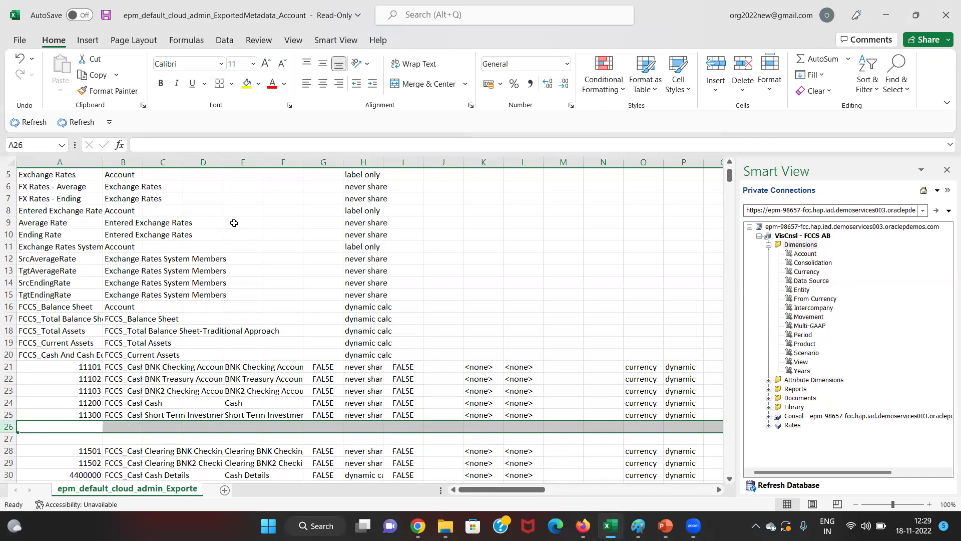
key("ctrl+shift+plus")
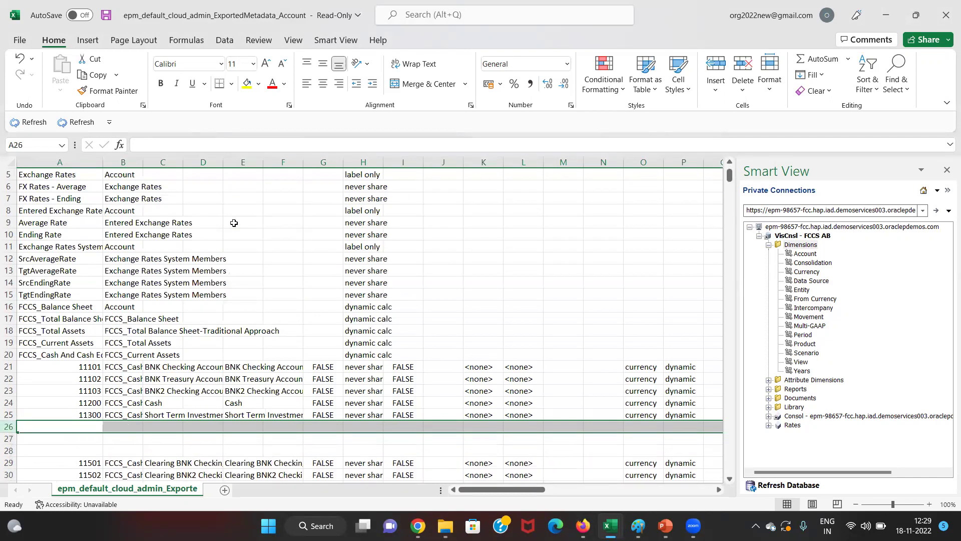
- Autofit the width of column B to the parent name in B25 and return to cell A26
key("Up")
key("Right")
key("alt")
key("o")
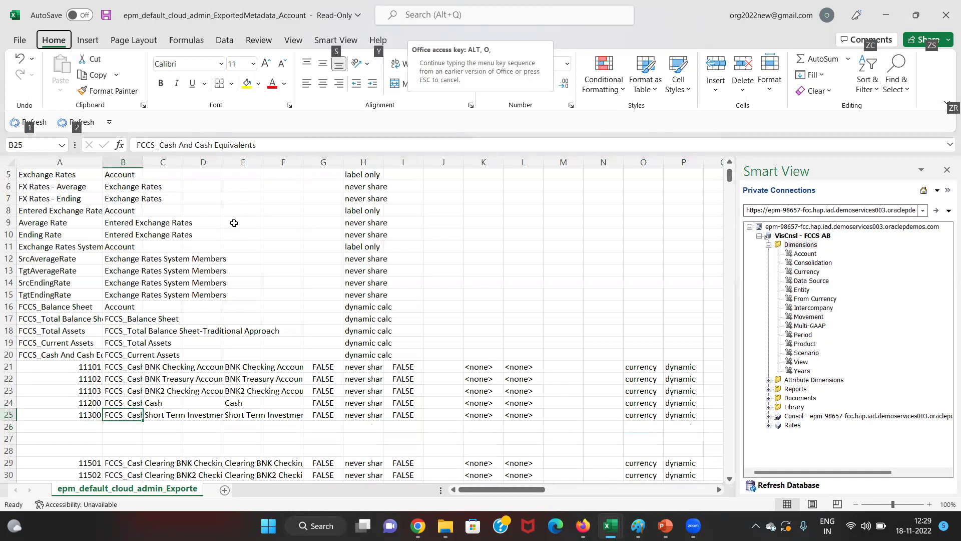
key("c")
key("a")
key("Left")
key("Down")
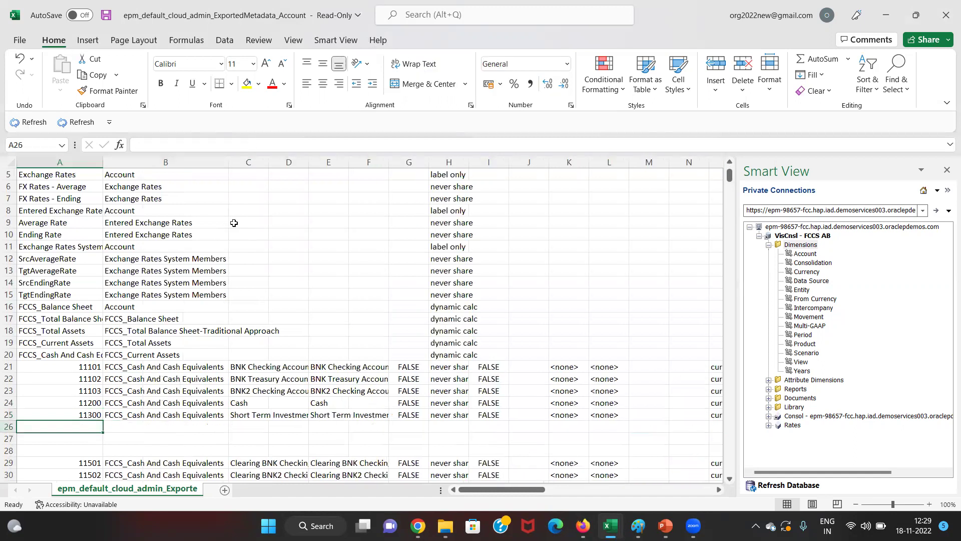
- Enter the new account members 1234, 4567 and 8900 in cells A26 to A28
key("Down")
key("Down")
key("Up")
key("Up")
type("123")
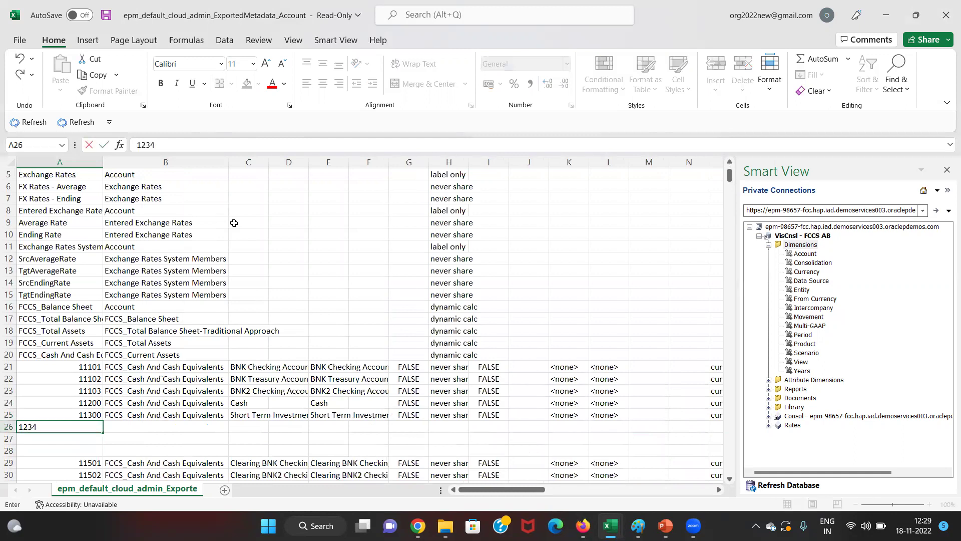
type("4")
key("Return")
type("4567")
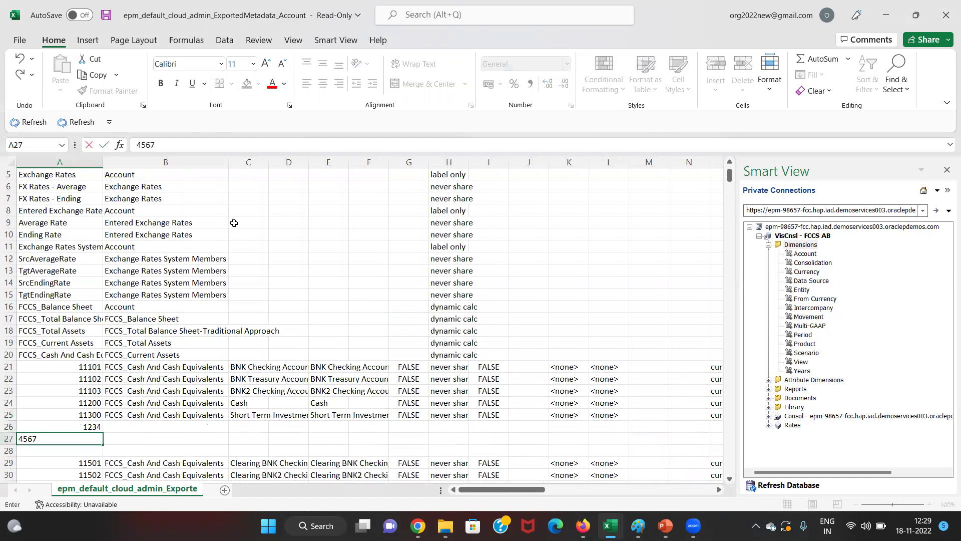
key("Return")
type("89")
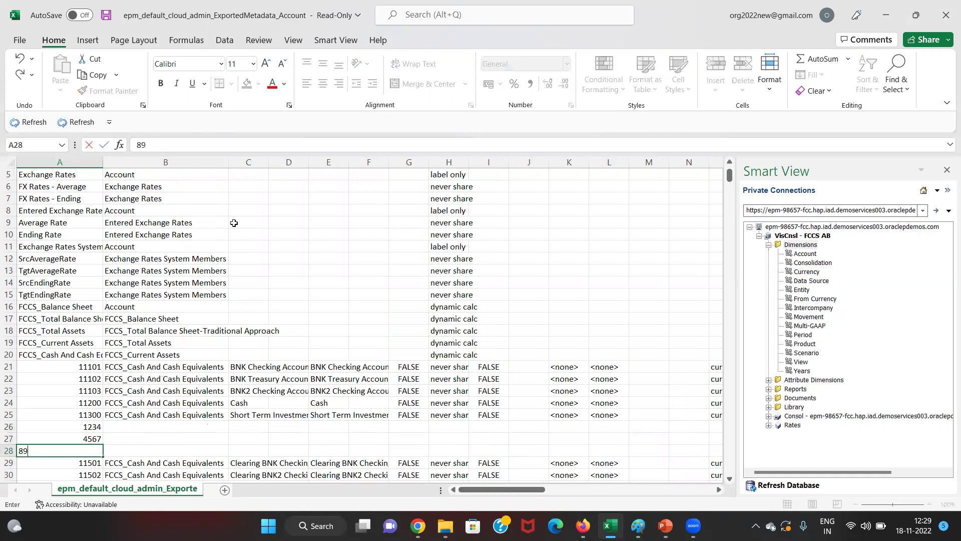
type("00")
key("Return")
- Copy the parent FCCS_Cash And Cash Equivalents from B25 to cells B26 to B28 for the three new accounts
key("Up")
key("Right")
key("Up")
key("Up")
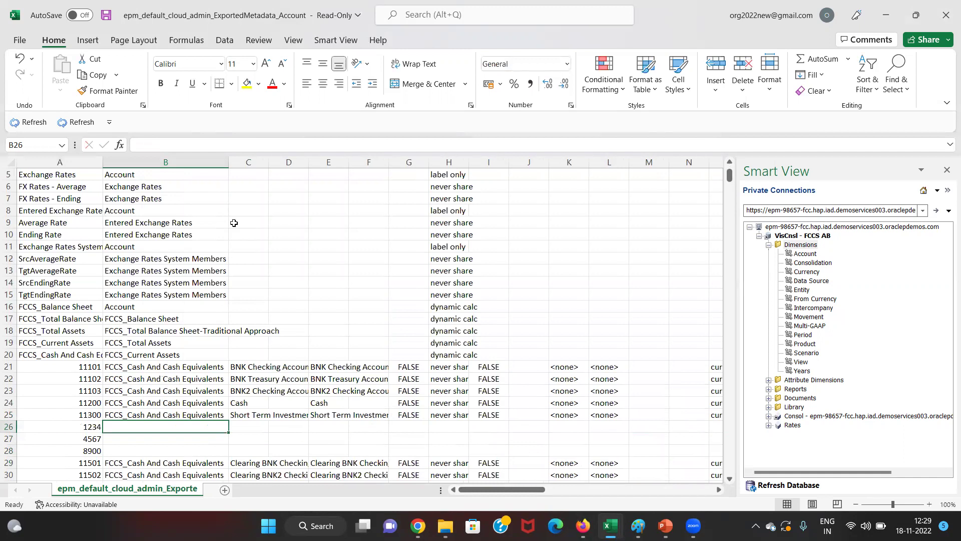
key("Left")
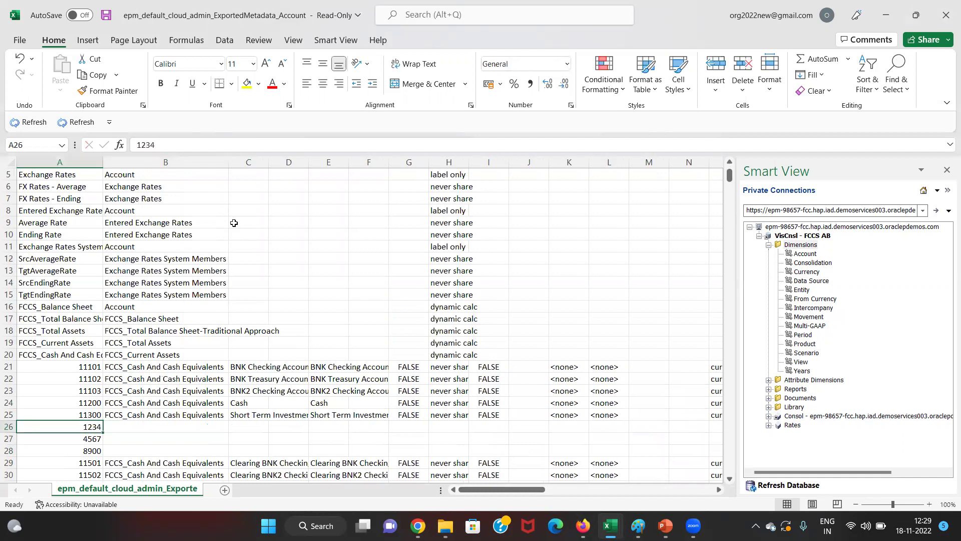
key("Down")
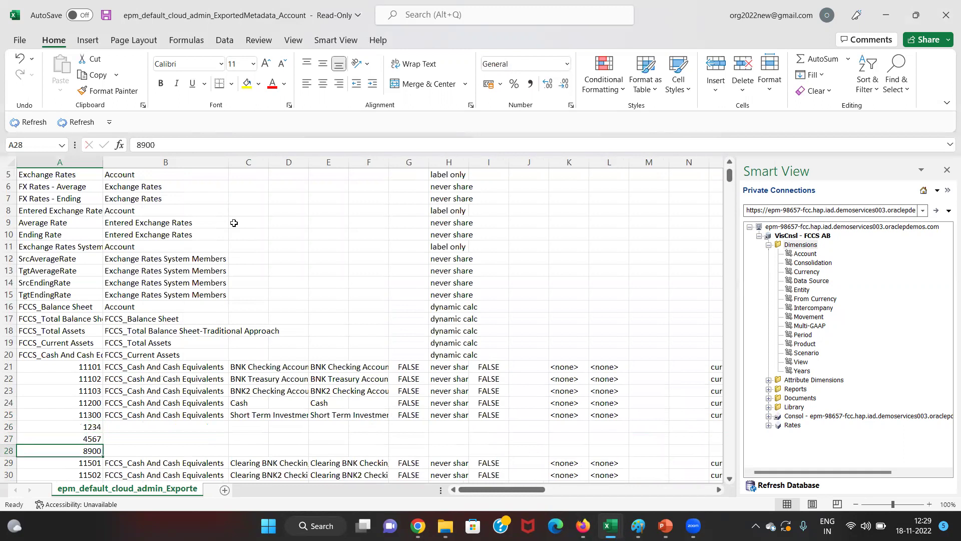
key("Up")
key("Up")
key("Right")
key("Down")
key("Up")
key("ctrl+c")
key("Down")
key("shift+Down")
key("shift+Down")
key("ctrl+v")
key("Escape")
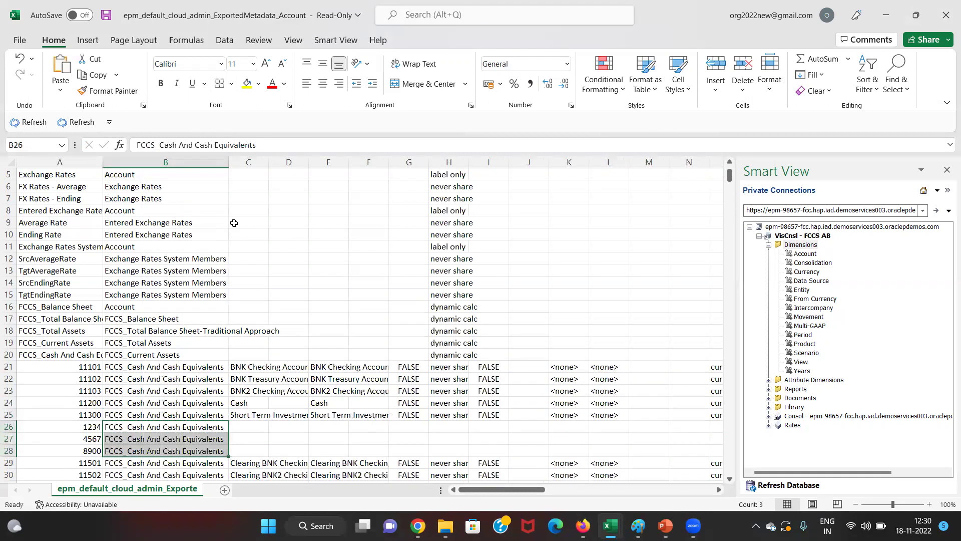
- Check the header of column C and its existing aliases down to account 11300
key("Up")
key("Right")
key("Up")
key("Up")
key("Up")
key("Up")
key("Up")
key("Up")
key("Up")
key("Up")
key("Up")
key("Up")
key("Up")
key("Up")
key("Up")
key("Up")
key("Up")
key("Up")
key("Up")
key("Up")
key("Up")
key("Up")
key("Up")
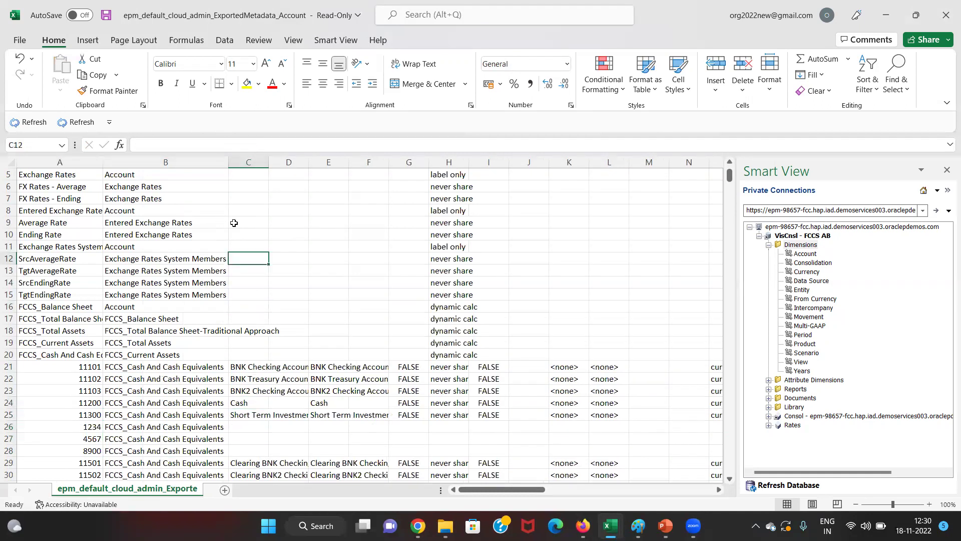
key("Down")
key("Down")
key("Down")
key("Down")
key("Down")
key("Down")
key("Down")
key("Down")
key("Down")
key("ctrl+Down")
key("ctrl+Down")
key("ctrl+Down")
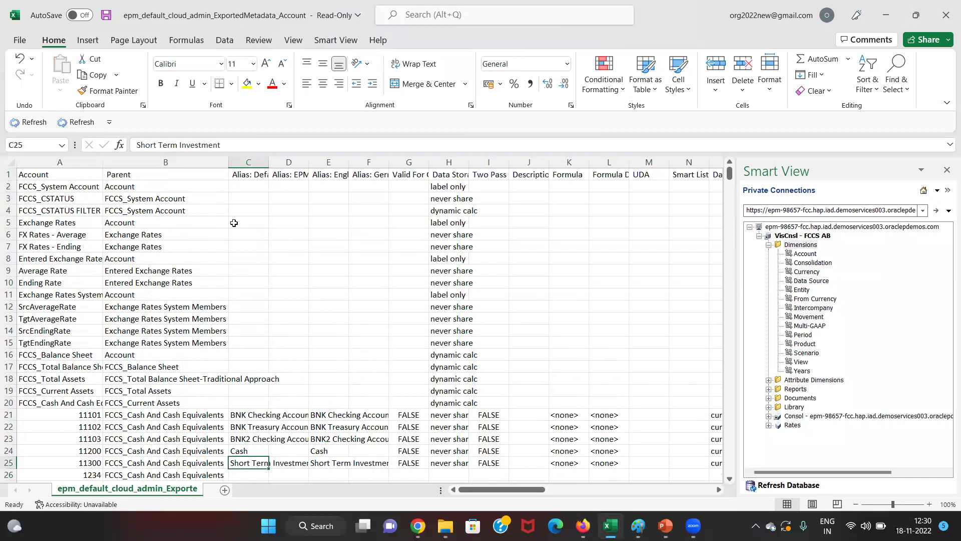
- Enter the default aliases C1, C2 and C3 for the new accounts in cells C26 to C28
key("Up")
key("Up")
key("Up")
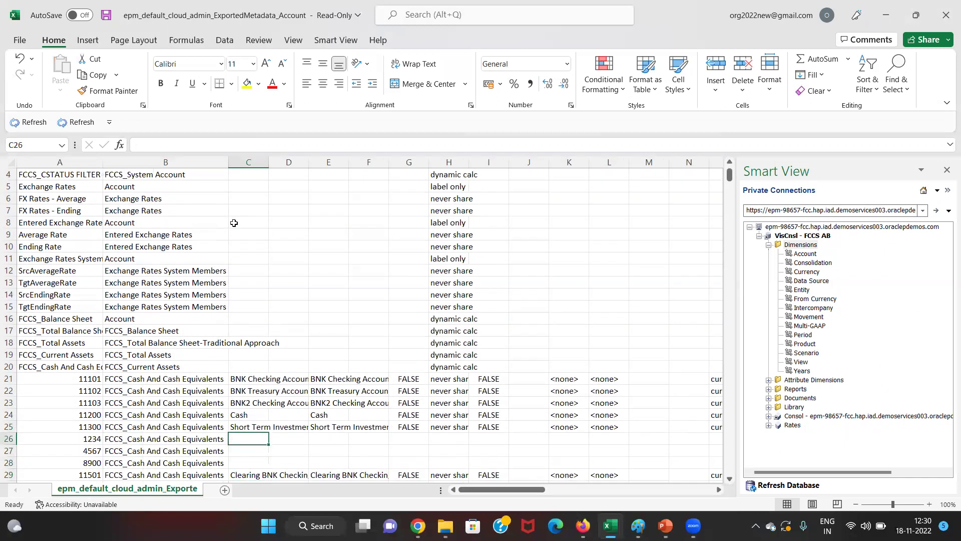
type("C1")
key("Return")
type("C2")
key("Return")
type("C3")
key("Return")
- Autofit the width of column D to its Alias: EPMO header in D1
key("Up")
key("Up")
key("Up")
key("Up")
key("Up")
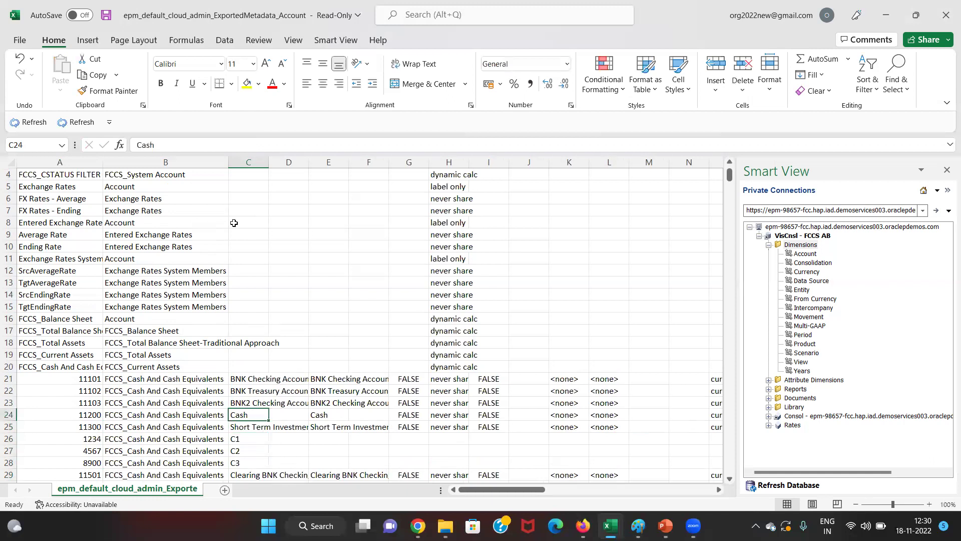
key("Up")
key("ctrl+Up")
key("ctrl+Up")
key("Right")
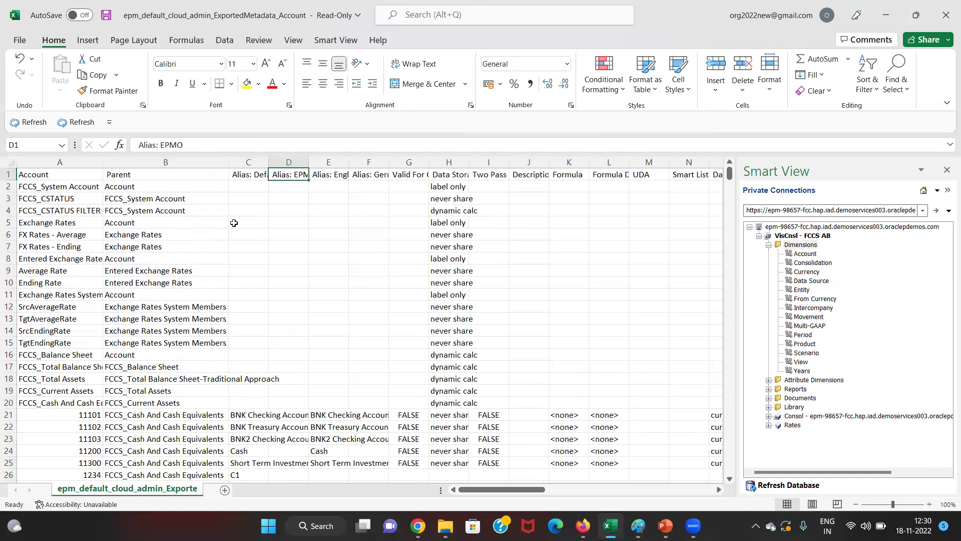
key("alt+h")
key("o")
key("i")
- Check the Alias: EPMO column from its header down to the new account rows
key("Down")
key("Down")
key("Down")
key("Down")
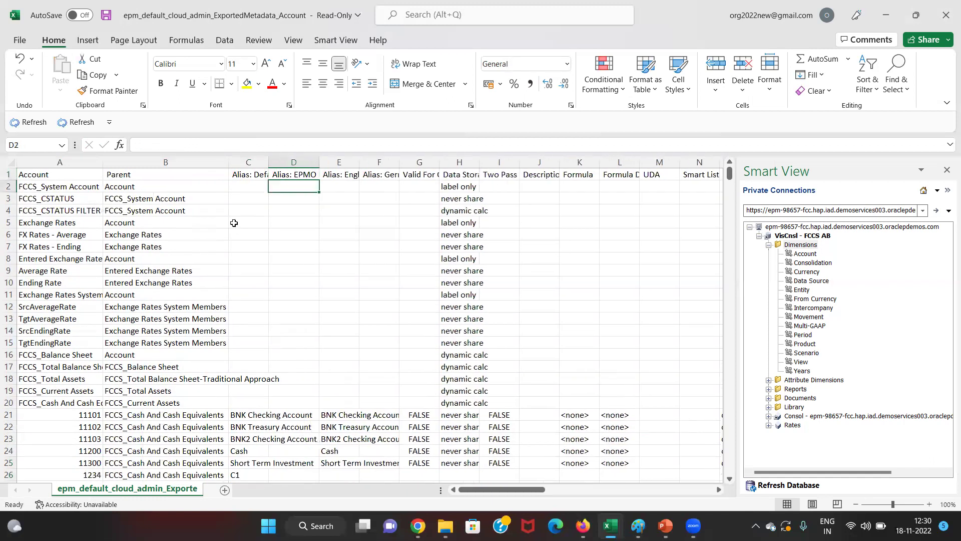
key("Down")
key("Down")
key("Down")
key("Down")
key("Down")
key("Down")
key("Down")
key("Down")
key("Down")
key("Down")
key("Down")
key("Down")
key("Down")
key("Down")
key("Down")
key("Down")
key("Down")
key("Down")
key("Down")
key("Down")
key("Up")
key("Up")
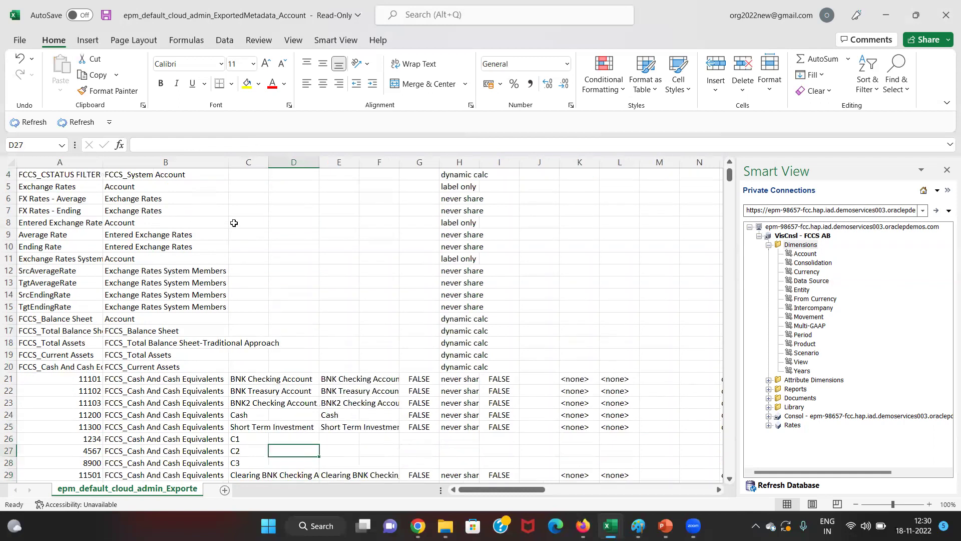
- Copy the aliases C1, C2 and C3 from C26:C28 into the Alias: English column for the same accounts, E26:E28
key("Right")
key("Left")
key("Left")
key("Left")
key("Right")
key("shift+Down")
key("shift+Down")
key("ctrl+c")
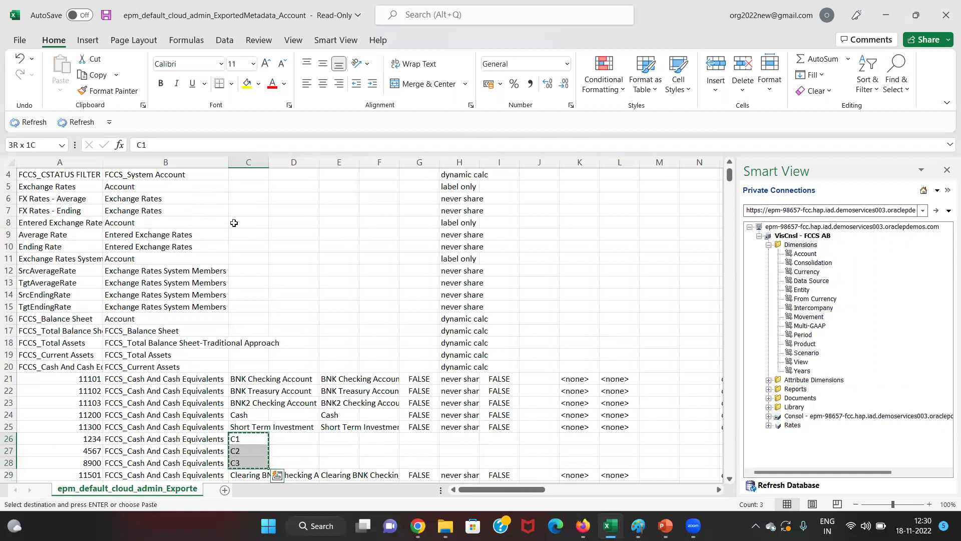
key("Right")
key("Right")
key("ctrl+v")
- Go back up the Alias: English column to check its header in cell E1
key("Up")
key("Up")
key("Up")
key("Up")
key("Up")
key("Up")
key("Up")
key("Up")
key("Up")
key("Up")
key("Up")
key("Up")
key("Up")
key("Up")
key("Up")
key("Up")
key("Up")
key("Up")
key("Up")
key("Up")
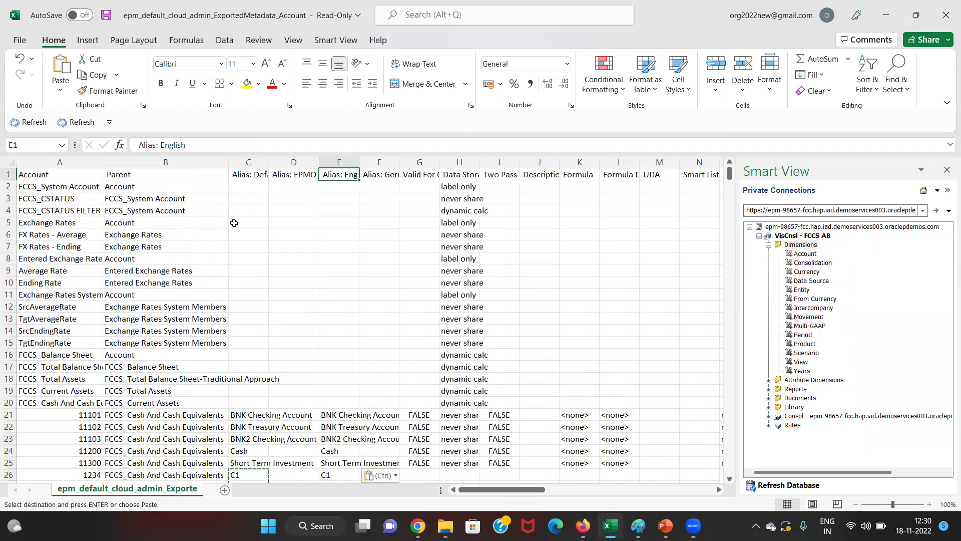
- Autofit the widths of columns E and F to their Alias: English and Alias: German headers in row 1
key("alt+h")
key("o")
key("i")
key("Right")
key("alt+h")
key("o")
key("i")
- Check the Alias: German column down to the new account rows and compare it with the Alias: English entries
key("Down")
key("Down")
key("Down")
key("Down")
key("Down")
key("Down")
key("Down")
key("Down")
key("Down")
key("Down")
key("Down")
key("Down")
key("Down")
key("Down")
key("Down")
key("Down")
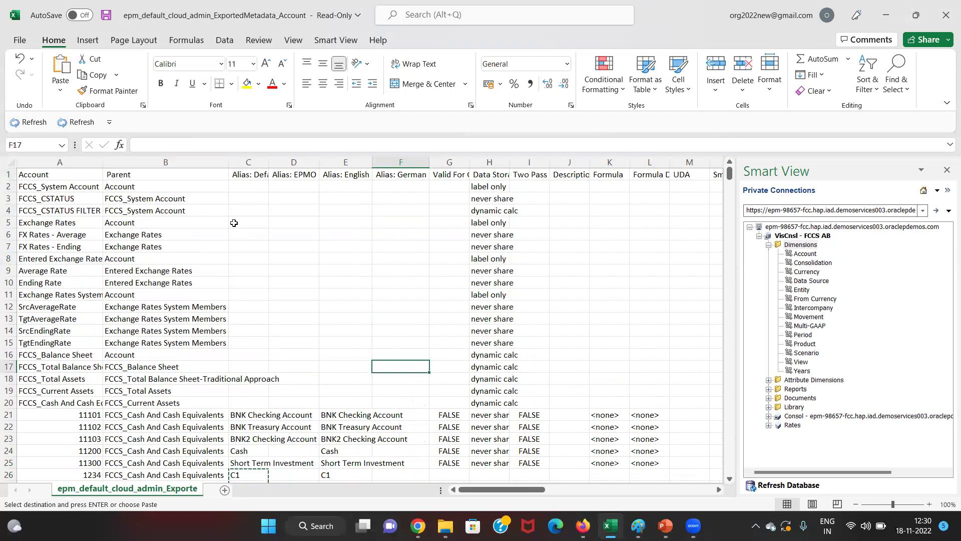
key("Down")
key("Down")
key("Down")
key("Down")
key("Down")
key("Down")
key("Down")
key("Down")
key("Down")
key("Down")
key("Up")
key("Up")
key("Up")
key("Up")
key("Up")
key("Up")
key("Left")
key("Left")
key("Right")
key("Down")
key("Down")
key("Down")
key("Down")
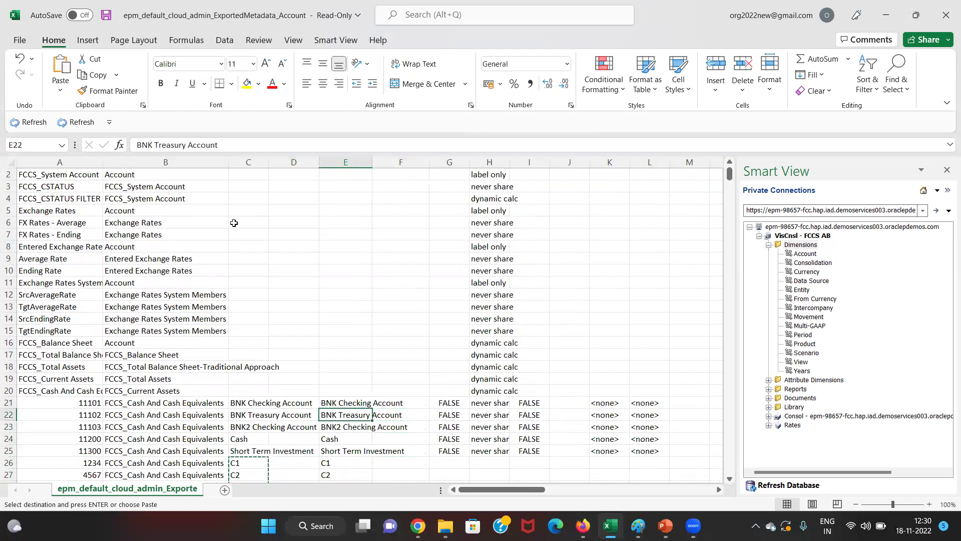
key("Down")
key("Down")
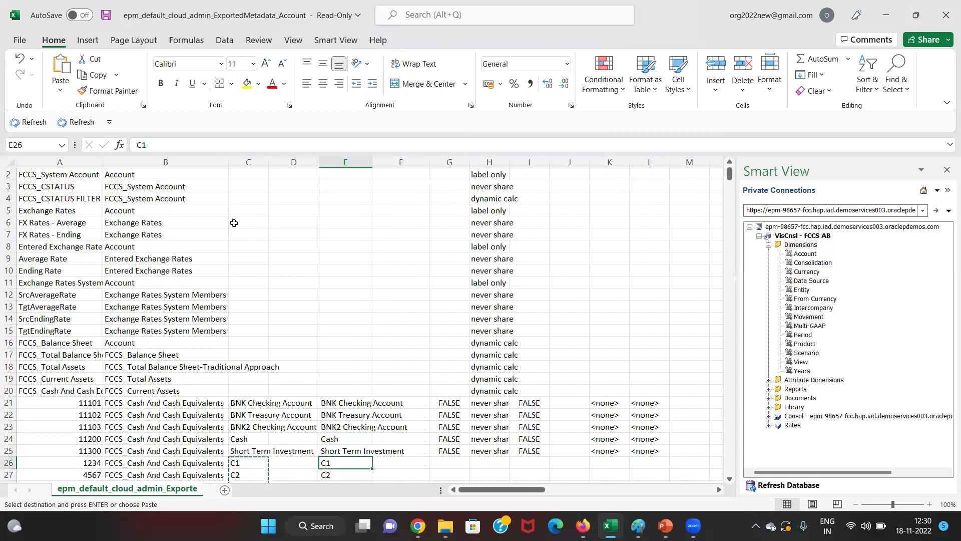
key("Right")
key("Up")
key("Up")
key("Right")
- Cancel the pending copy and autofit the width of column G to its Valid For Consolidations header in G1
key("Escape")
key("Up")
key("Up")
key("Up")
key("Up")
key("ctrl+Up")
key("Down")
key("Down")
key("Down")
key("Up")
key("Up")
key("Up")
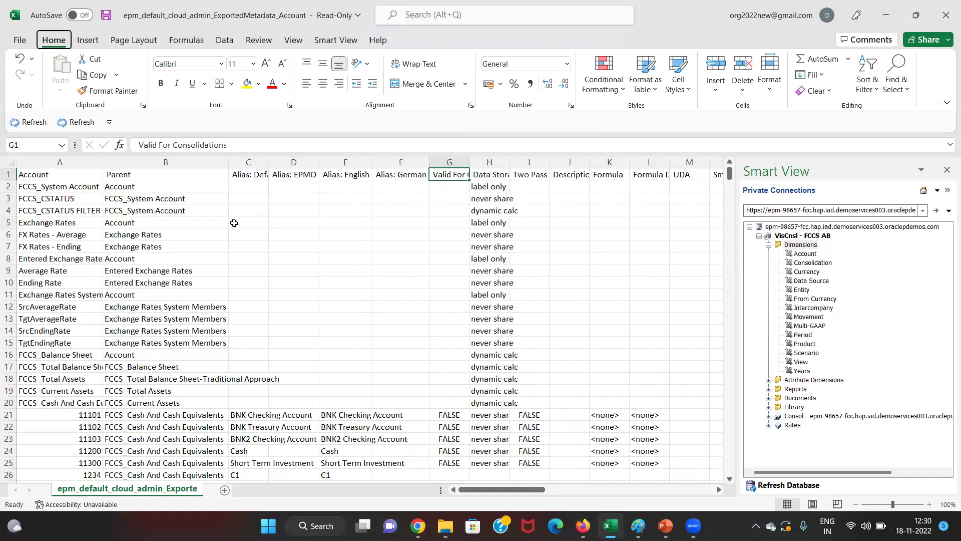
key("alt+h")
key("o")
key("i")
- Check the Valid For Consolidations column from its header down to the first cash account's value in G21
key("Down")
key("Down")
key("Down")
key("Down")
key("Down")
key("Down")
key("Down")
key("Down")
key("Down")
key("Down")
key("Down")
key("Down")
key("Down")
key("Down")
key("Down")
key("Down")
key("Down")
key("Down")
key("Down")
key("Down")
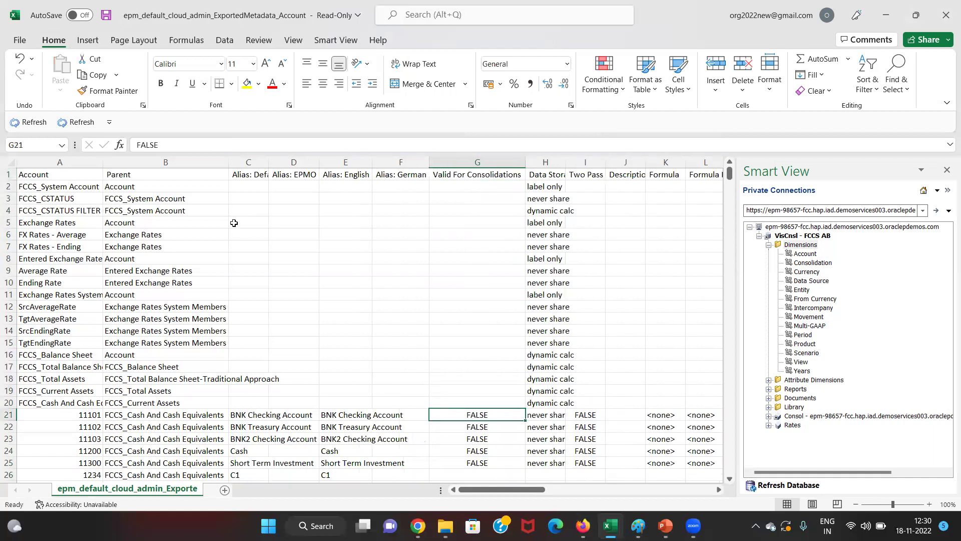
key("shift+Down")
key("shift+Down")
key("shift+Down")
key("shift+Down")
key("ctrl+c")
key("Down")
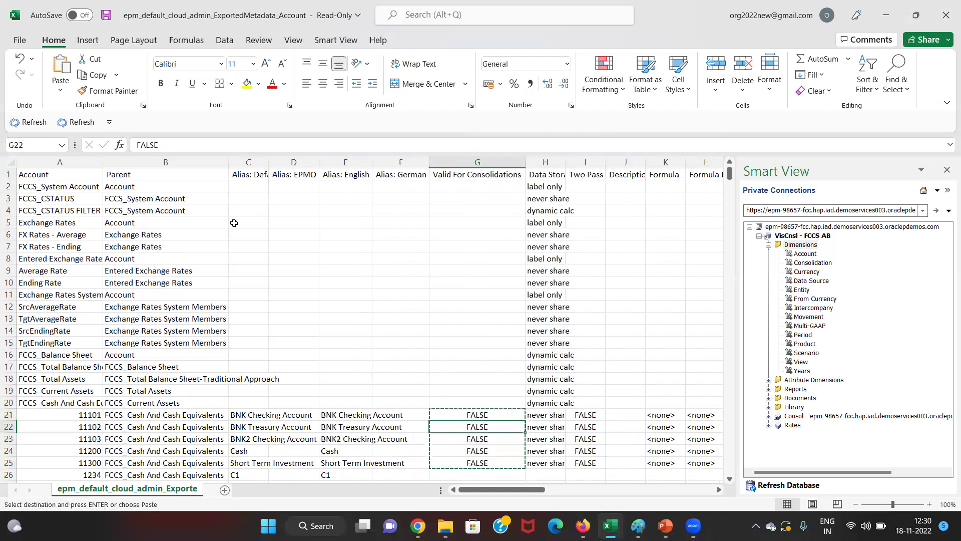
key("Down")
key("Down")
key("Down")
key("Down")
key("Down")
key("Down")
key("Down")
key("Down")
key("Down")
key("Up")
key("Up")
key("Up")
key("Escape")
- Copy the FALSE value from G25 into the Valid For Consolidations cells of the new accounts, G26:G28
key("Up")
key("Up")
key("Up")
key("ctrl+c")
key("Down")
key("shift+Down")
key("shift+Down")
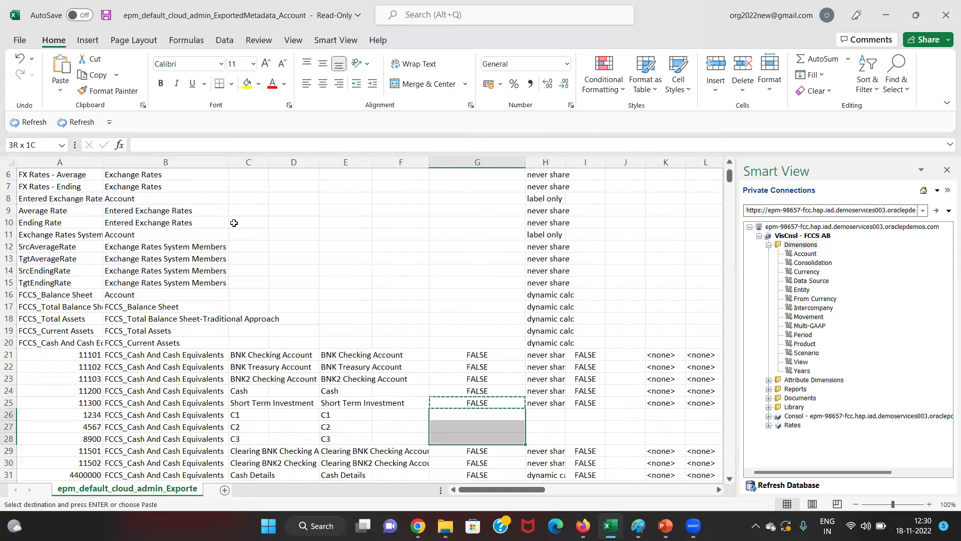
key("ctrl+v")
- Recheck the Valid For Consolidations header and examine the Data Storage column from its header down through the new account rows
key("ctrl+Up")
key("ctrl+Up")
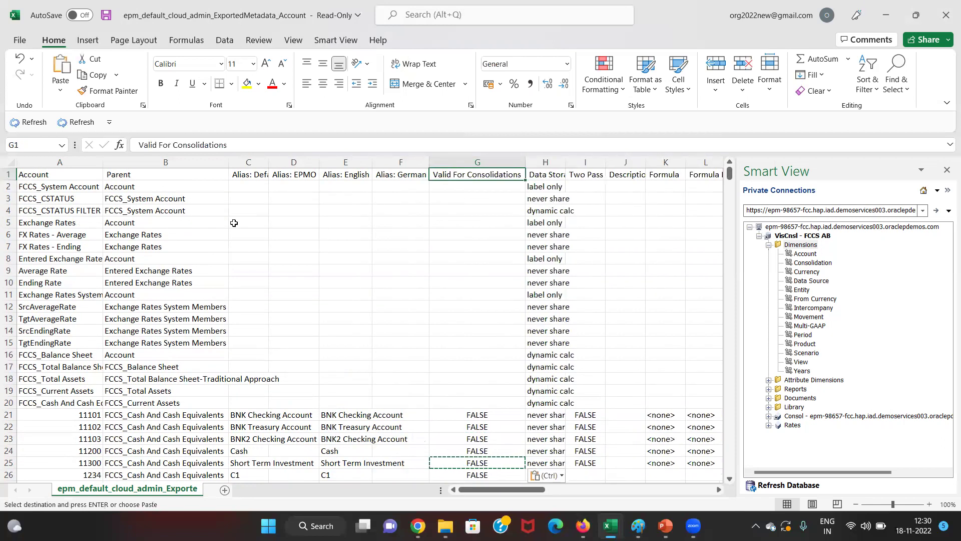
key("Right")
key("Down")
key("Down")
key("Down")
key("Down")
key("Down")
key("Down")
key("Down")
key("Down")
key("Down")
key("Down")
key("Down")
key("Down")
key("Down")
key("Down")
key("Down")
key("Down")
key("Down")
key("Down")
key("Down")
key("Down")
key("Down")
key("Up")
key("Up")
key("Up")
key("Up")
key("Up")
key("Escape")
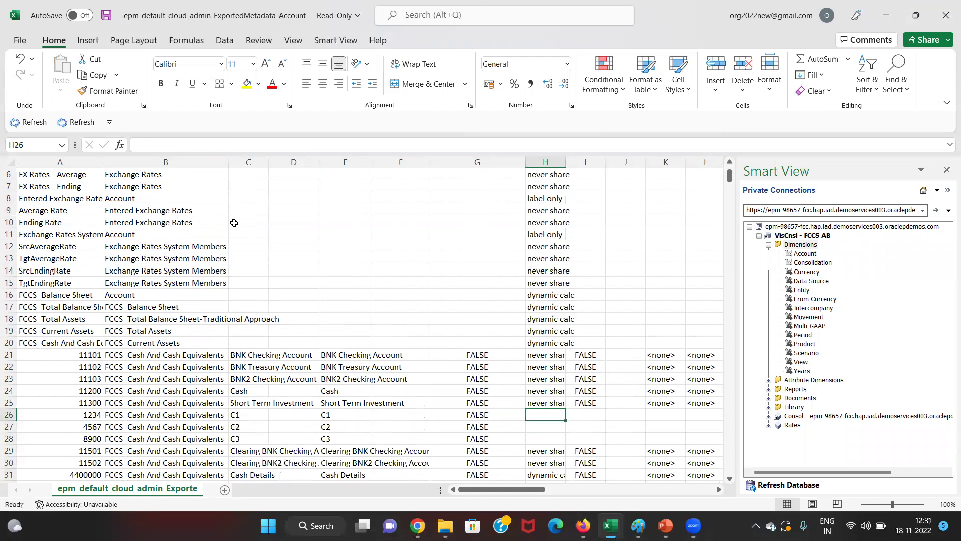
- Fill the Data Storage cells of the new accounts, H26:H28, with never share from the row above
key("ctrl+d")
key("Down")
key("ctrl+d")
key("Down")
key("ctrl+d")
key("Up")
key("Up")
key("Up")
key("Down")
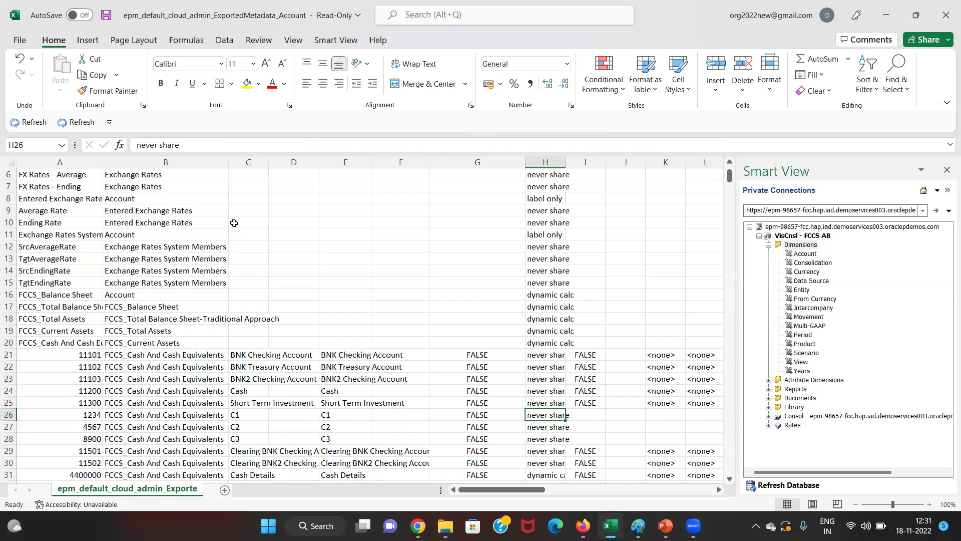
- Examine the Two Pass column from its header down through the existing cash account rows
key("Up")
key("Right")
key("Down")
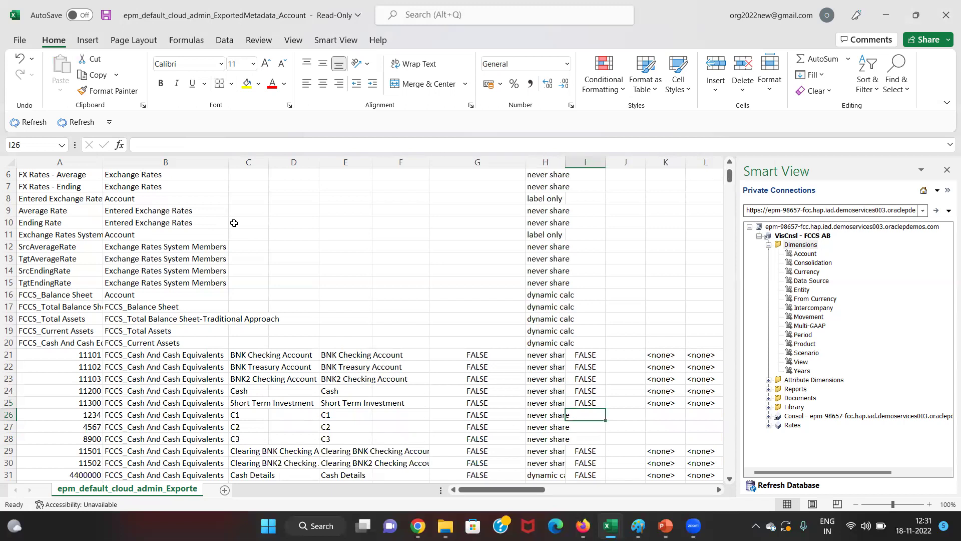
key("Up")
key("Up")
key("Up")
key("Up")
key("Up")
key("ctrl+Up")
key("Down")
key("Down")
key("Down")
key("Down")
key("Down")
key("Down")
key("Down")
key("Down")
key("Down")
key("Down")
key("Down")
key("Down")
key("Down")
key("Down")
key("Down")
key("Down")
key("Down")
key("Down")
key("Down")
key("Down")
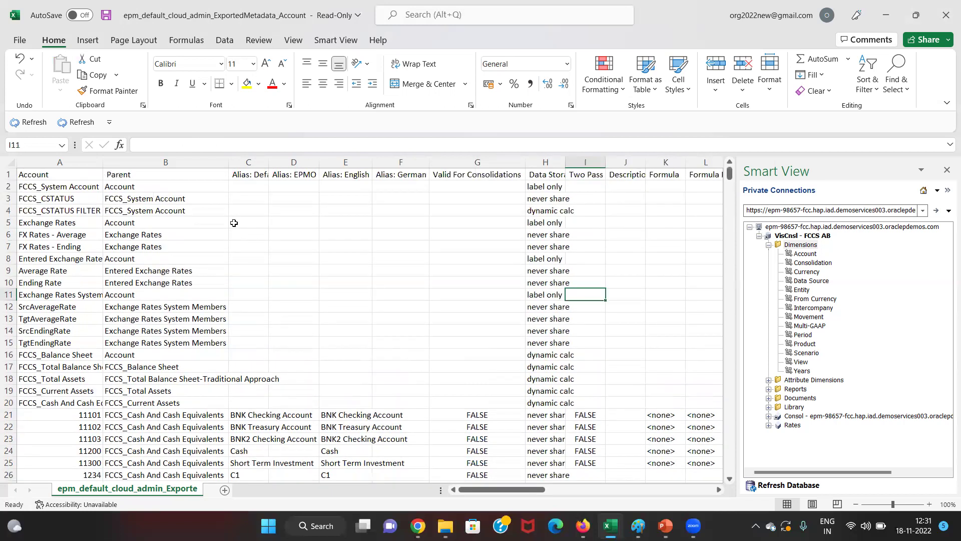
- Fill the Two Pass cells of the new accounts, I26:I28, with FALSE from the account row above
key("Down")
key("Down")
key("Up")
key("Up")
- Check the Formula header in K1 and examine that column's values down through the existing cash account rows
key("Right")
key("Right")
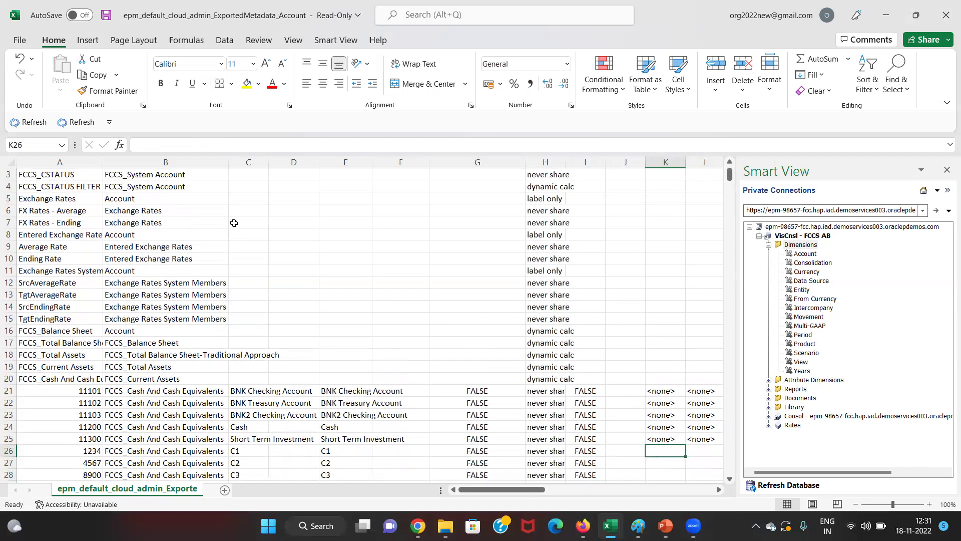
key("Up")
key("Up")
key("Up")
key("Up")
key("Up")
key("Up")
key("Up")
key("Up")
key("Up")
key("Up")
key("Up")
key("Up")
key("Up")
key("Up")
key("Up")
key("Up")
key("Up")
key("Up")
key("Up")
key("Up")
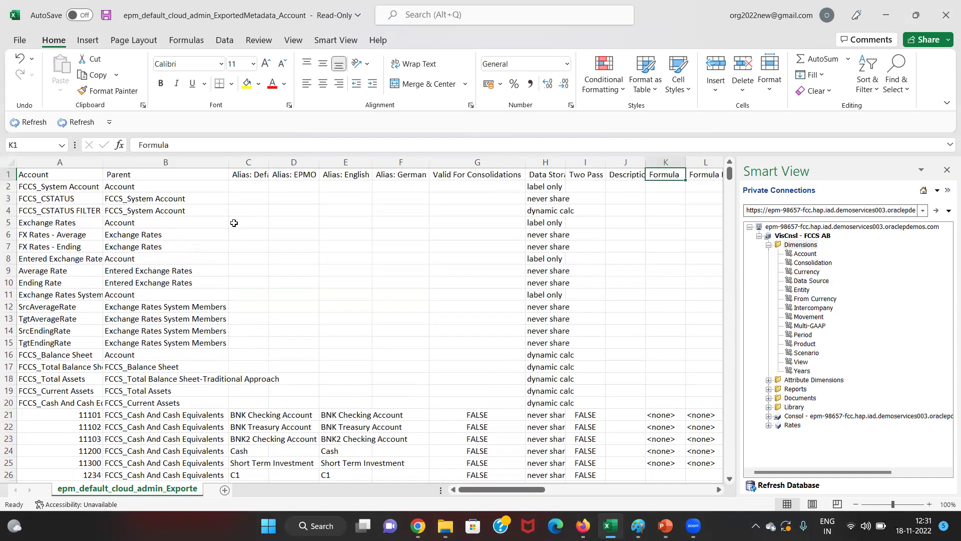
key("Down")
key("Down")
key("Down")
key("Down")
key("Down")
key("Down")
key("Down")
key("Down")
key("Down")
key("Down")
key("Down")
key("Down")
key("Down")
key("Down")
key("Down")
key("Down")
key("Down")
key("Down")
key("Down")
key("Down")
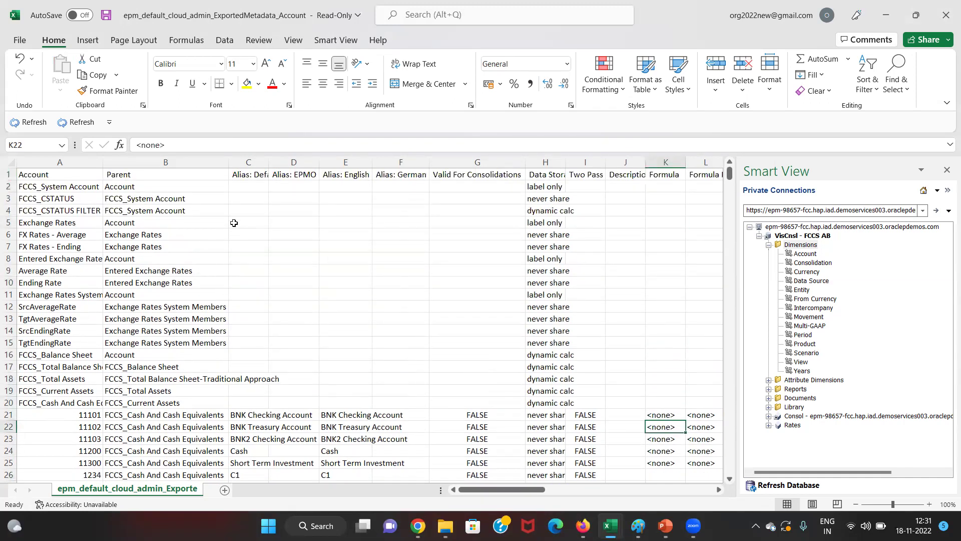
- Copy the <none> values from K25:L25 into the Formula and adjacent formula property cells of the new accounts, K26:L28
key("shift+Right")
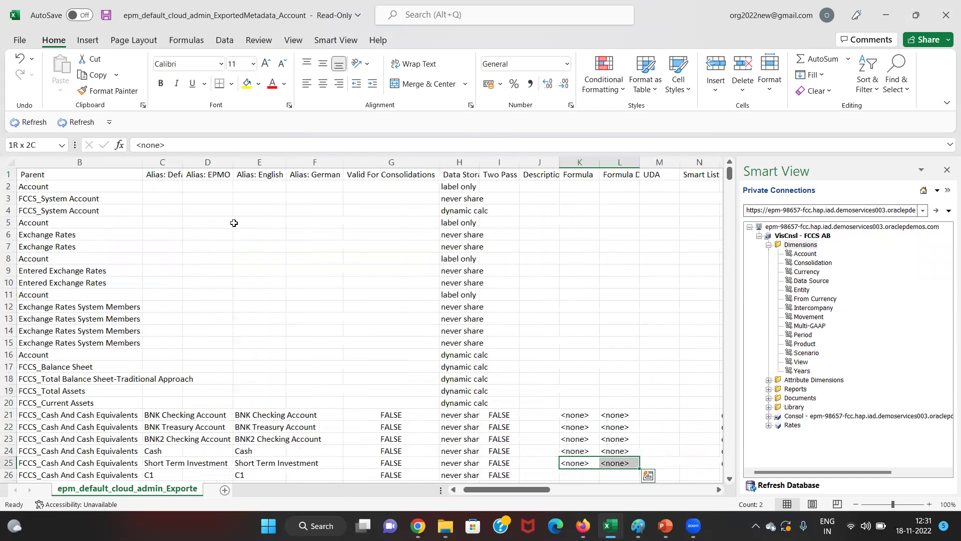
key("ctrl+q")
key("Escape")
key("ctrl+c")
key("Down")
key("shift+Right")
key("shift+Down")
key("shift+Down")
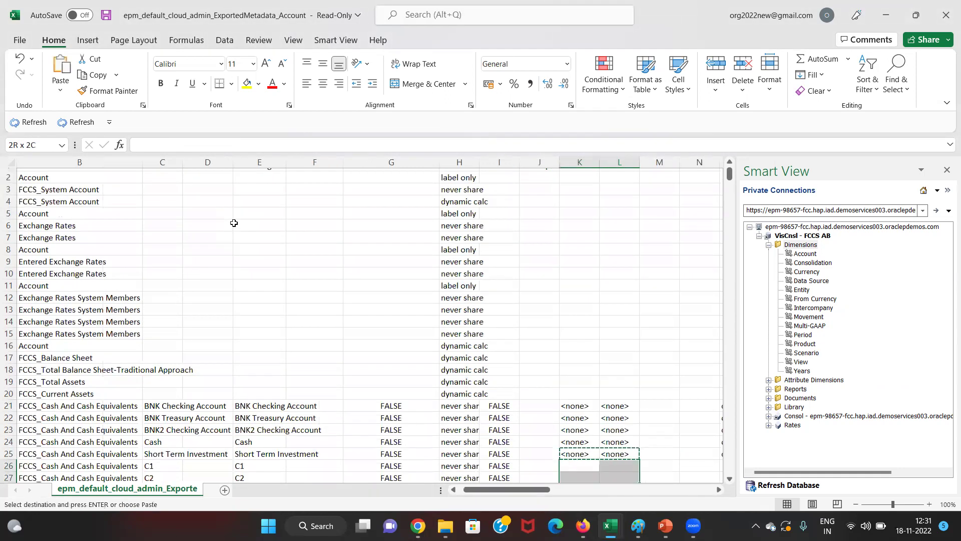
key("ctrl+v")
key("Down")
key("Down")
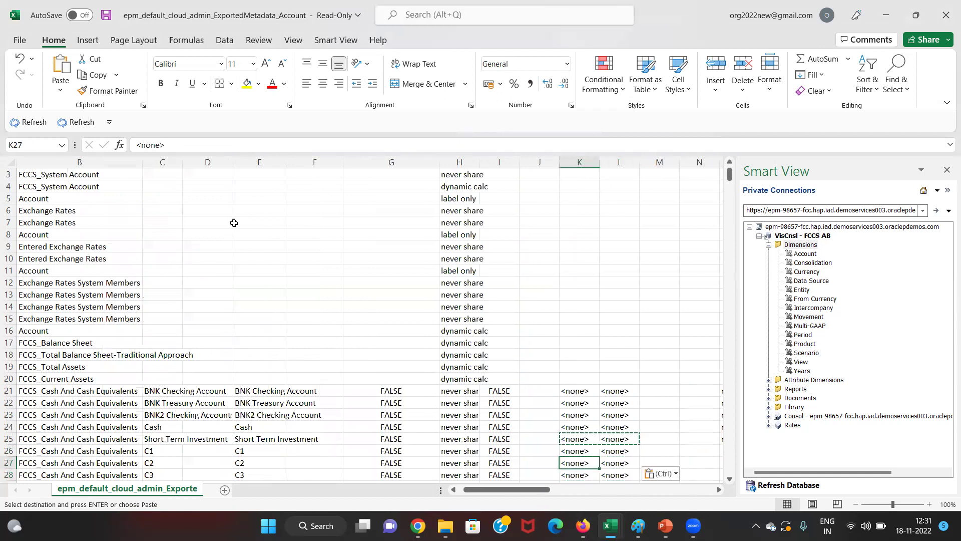
- Examine the column headers past Formula and the Data Type column from its header down to O25
key("Up")
key("Up")
key("Up")
key("Up")
key("Up")
key("Up")
key("Up")
key("Up")
key("Up")
key("Up")
key("Up")
key("Up")
key("Up")
key("Up")
key("Up")
key("Up")
key("Up")
key("Up")
key("Up")
key("Up")
key("Right")
key("Right")
key("Right")
key("Right")
key("Down")
key("Down")
key("Down")
key("Down")
key("Down")
key("Down")
key("Down")
key("Down")
key("Down")
key("Down")
key("Down")
key("Down")
key("Down")
key("Down")
key("Down")
key("Down")
key("Down")
key("Down")
key("Down")
key("Down")
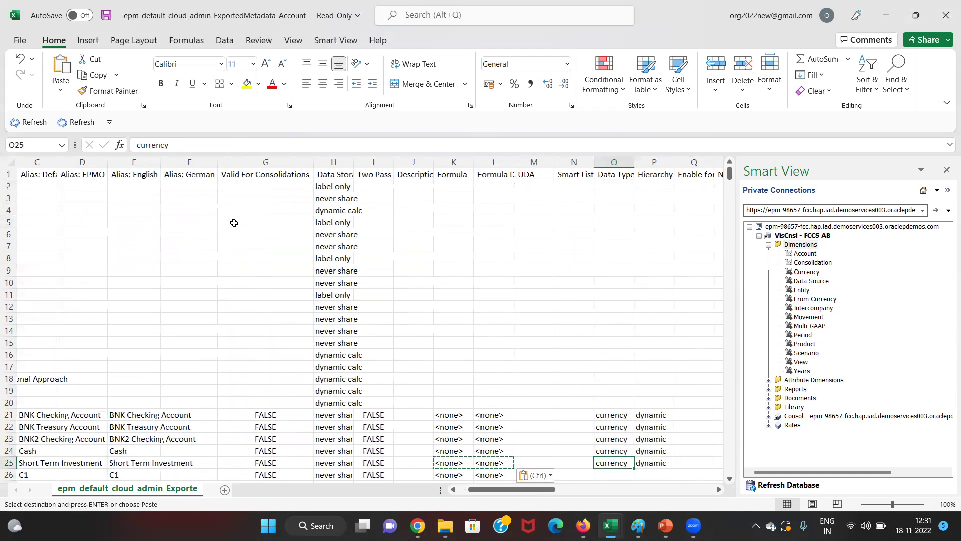
- Copy the currency value from O25 into the Data Type cells of the new accounts, O26:O28
key("ctrl+c")
key("Down")
key("Down")
key("Down")
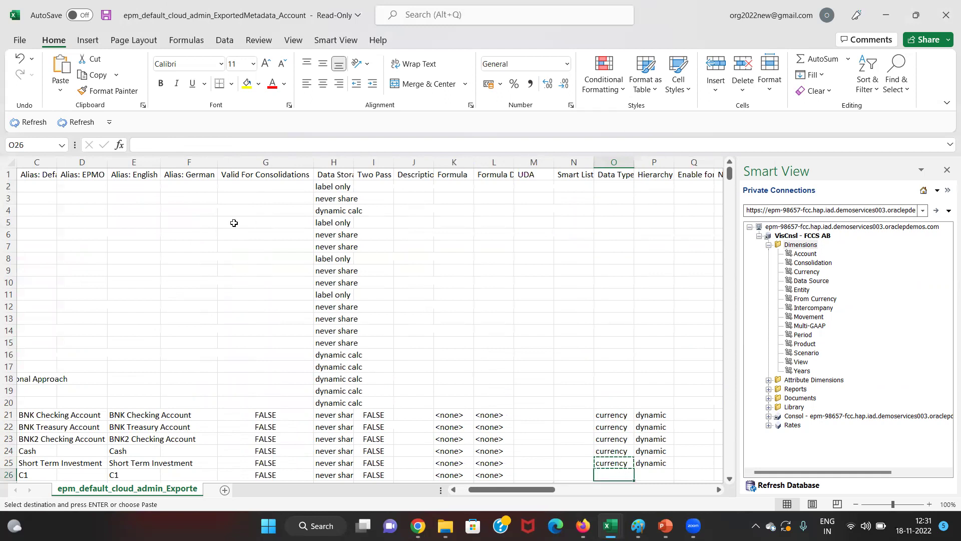
key("shift+Down")
key("shift+Down")
key("ctrl+v")
key("Down")
key("Down")
key("Down")
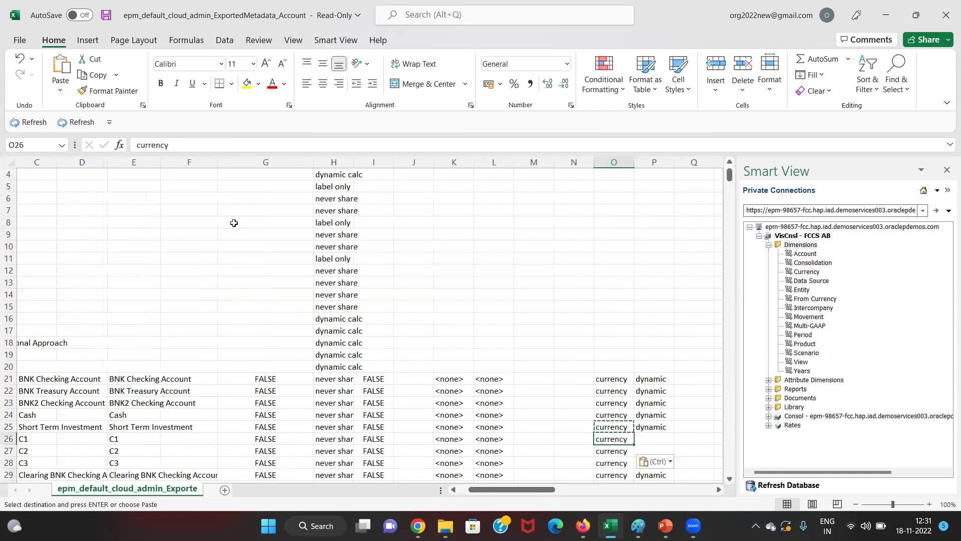
- Check the header of the Hierarchy column beside Data Type, at the top of column P
key("Up")
key("Up")
key("Up")
key("Up")
key("Up")
key("Up")
key("Up")
key("Up")
key("Up")
key("Up")
key("Up")
key("Up")
key("Up")
key("Up")
key("Up")
key("Up")
key("Up")
key("Up")
key("Up")
key("Up")
key("Right")
- Copy the dynamic value from P25 into the Hierarchy cells of the new accounts, P26:P28
key("Down")
key("Down")
key("Down")
key("Down")
key("Down")
key("Down")
key("Down")
key("Down")
key("Down")
key("Down")
key("Down")
key("Down")
key("Down")
key("Down")
key("Down")
key("Down")
key("Down")
key("Down")
key("Down")
key("Down")
key("Down")
key("Down")
key("Down")
key("Down")
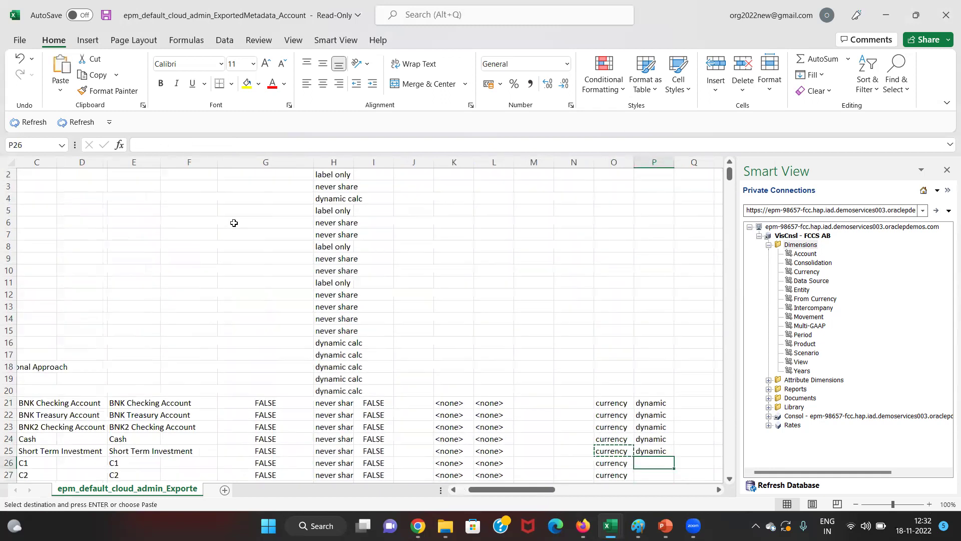
key("Return")
key("Down")
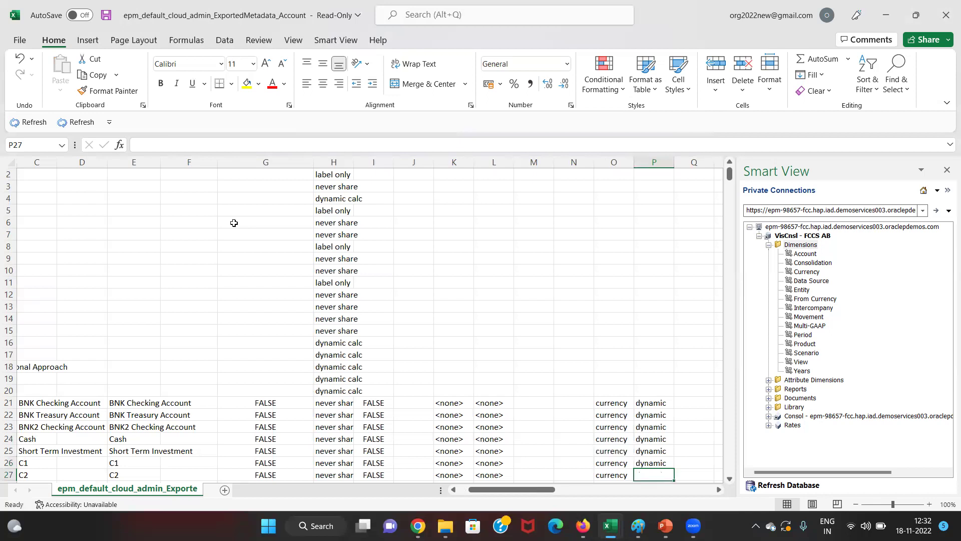
key("Down")
- Check the column headers past the Hierarchy column, up to Process Management Enabled in U1
key("Right")
key("Right")
key("Right")
key("Right")
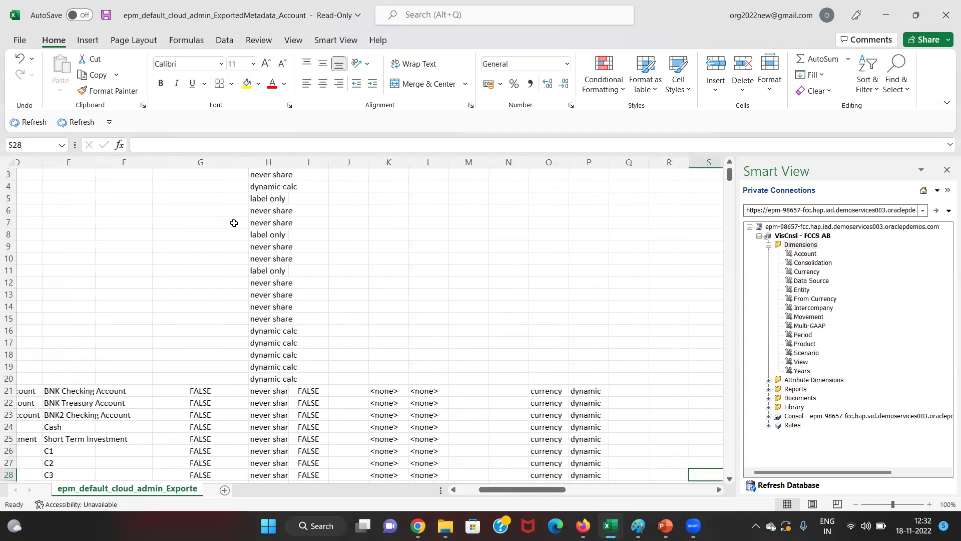
key("Right")
key("Up")
key("ctrl+Up")
key("ctrl+Up")
key("ctrl+Up")
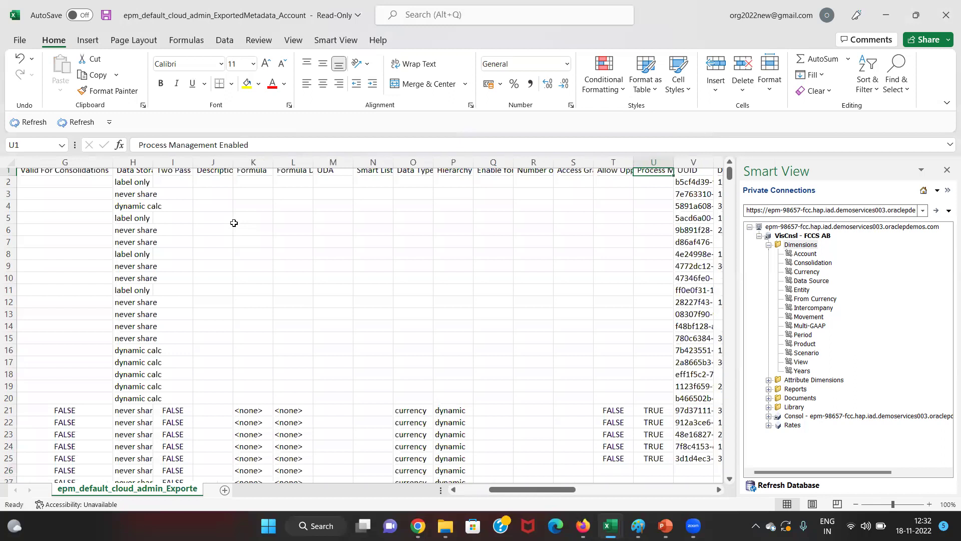
- Copy the FALSE value from T25 into column T of the new accounts, T26:T28
key("Left")
key("Down")
key("Down")
key("Down")
key("Down")
key("Down")
key("Down")
key("Down")
key("Down")
key("Down")
key("Down")
key("Down")
key("Down")
key("Down")
key("Down")
key("Down")
key("Down")
key("Down")
key("Down")
key("Down")
key("Down")
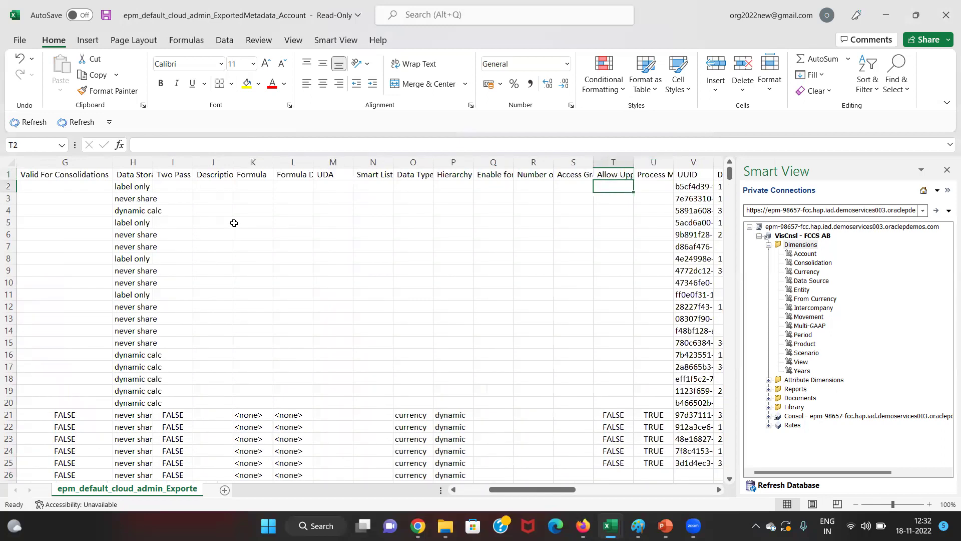
key("Down")
key("Down")
key("Up")
key("Up")
key("Up")
key("ctrl+d")
key("Down")
key("Down")
key("Up")
key("Up")
- Copy the TRUE value from U25 into the Process Management Enabled cells of the new accounts, U26:U28
key("Right")
key("ctrl+Up")
key("ctrl+Up")
key("ctrl+Up")
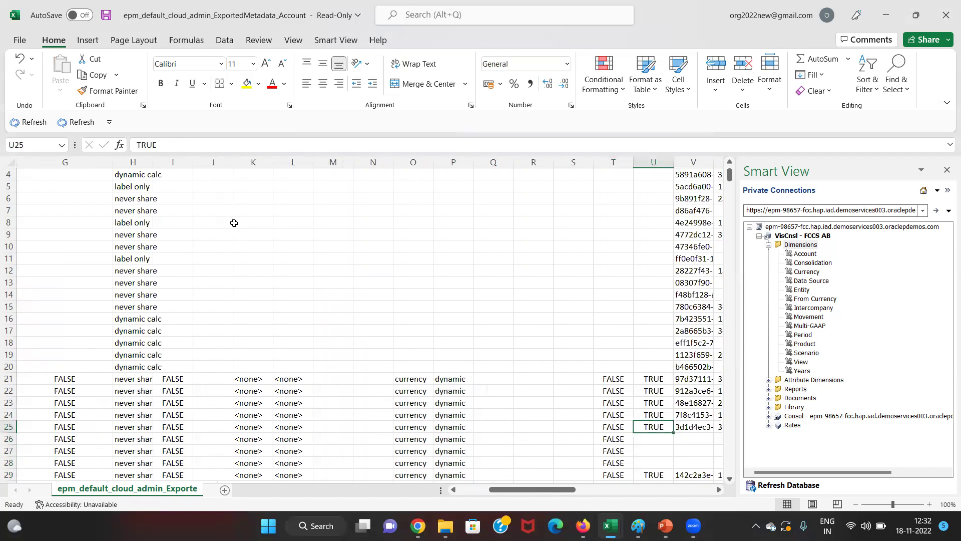
key("Down")
key("Down")
key("Down")
key("Down")
key("Down")
key("Down")
key("Down")
key("Down")
key("Down")
key("Down")
key("Down")
key("Down")
key("Down")
key("Down")
key("Down")
key("Down")
key("Down")
key("Down")
key("Down")
key("Down")
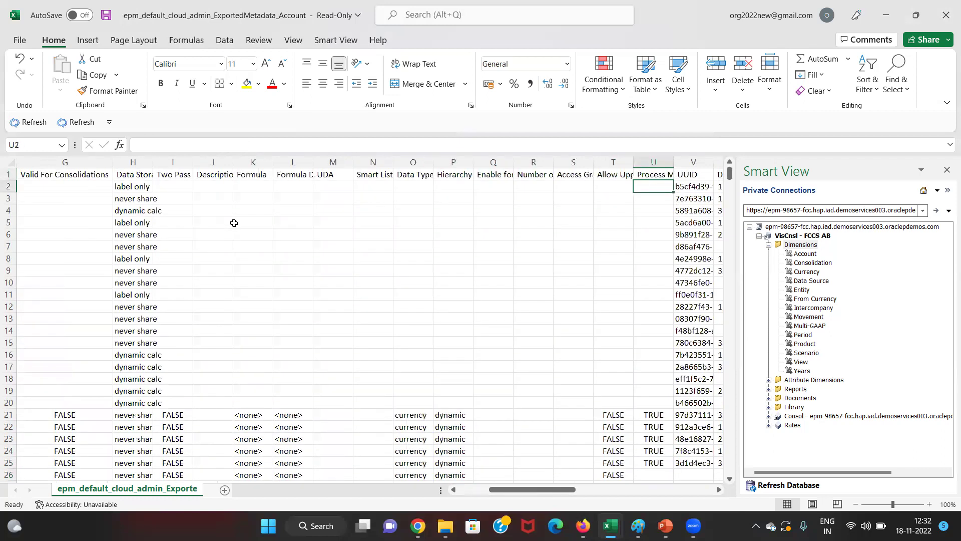
key("ctrl+d")
key("Down")
key("ctrl+d")
key("Down")
key("ctrl+d")
- Copy the UUID and Data Id values from V25:W25 into the new account rows, V26:W28
key("Right")
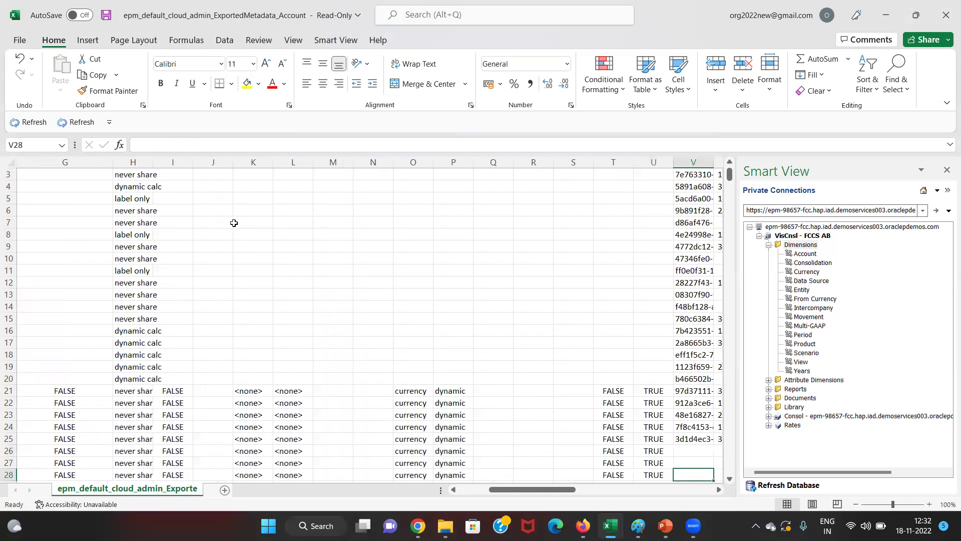
key("Up")
key("Up")
key("Up")
key("Up")
key("Up")
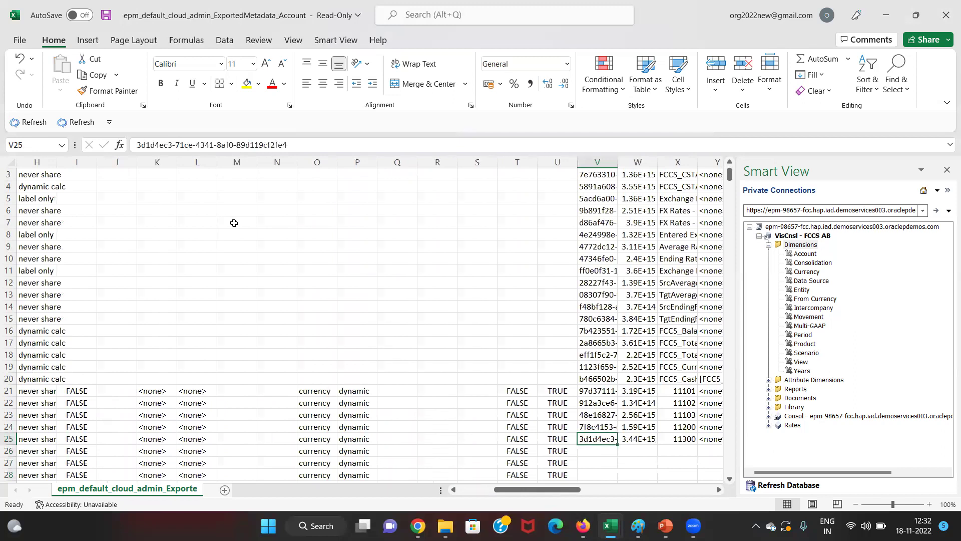
key("ctrl+Up")
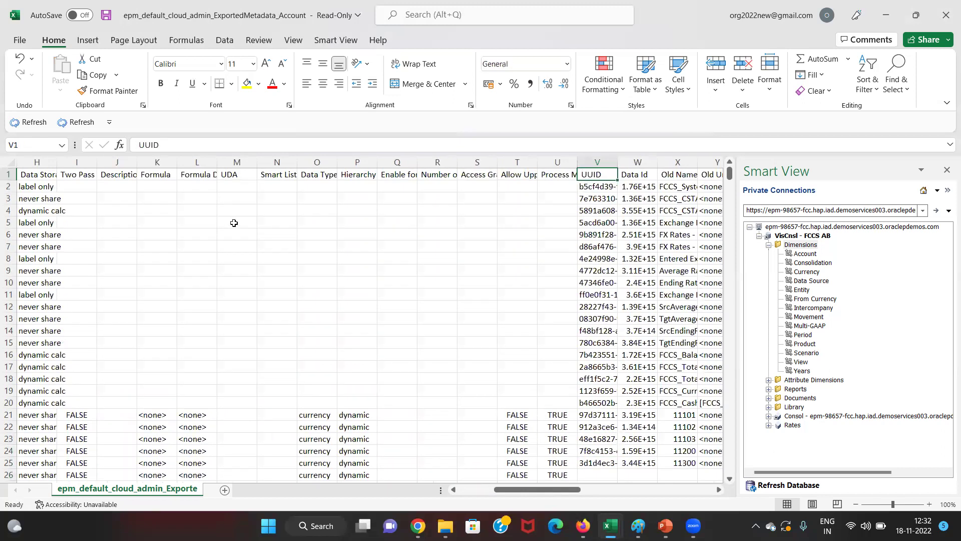
key("Down")
key("Down")
key("Down")
key("Down")
key("Down")
key("Down")
key("Down")
key("Down")
key("Down")
key("Down")
key("Down")
key("Down")
key("Down")
key("Down")
key("Down")
key("Down")
key("Down")
key("Down")
key("Down")
key("Down")
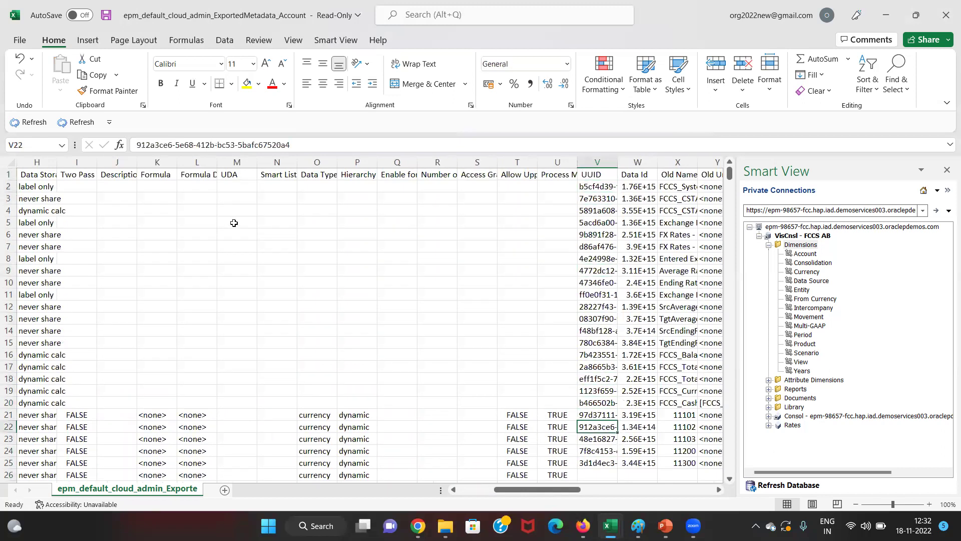
key("shift+Right")
key("ctrl+c")
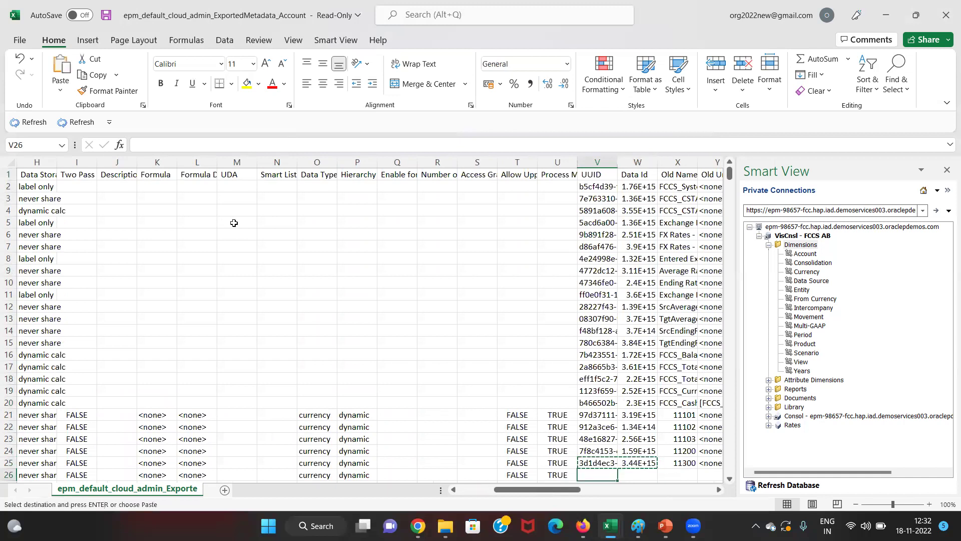
key("shift+Down")
key("shift+Down")
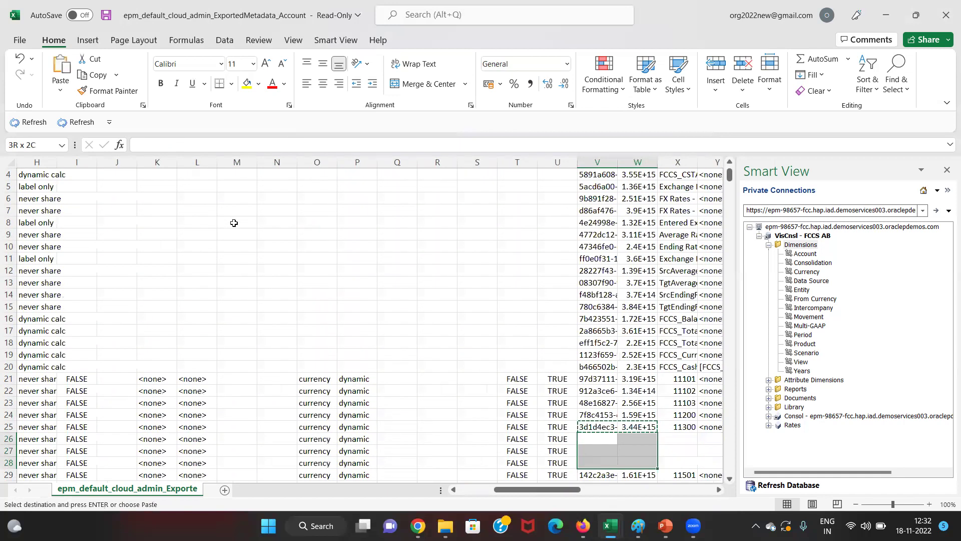
key("ctrl+v")
- Check the column header in X1 to see which property the new account rows need in column X
key("Right")
key("Right")
key("ctrl+Up")
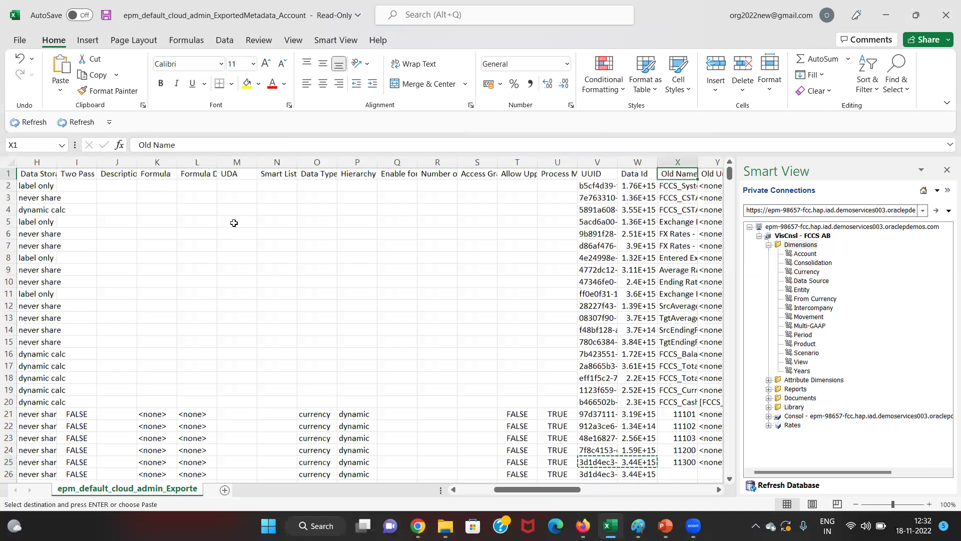
key("Down")
key("Down")
key("Down")
key("Down")
key("Down")
key("Down")
key("Down")
key("Down")
key("Down")
key("Down")
key("Down")
key("Down")
key("Down")
key("Down")
key("Down")
key("Down")
key("Down")
key("Down")
key("Down")
key("Down")
key("Down")
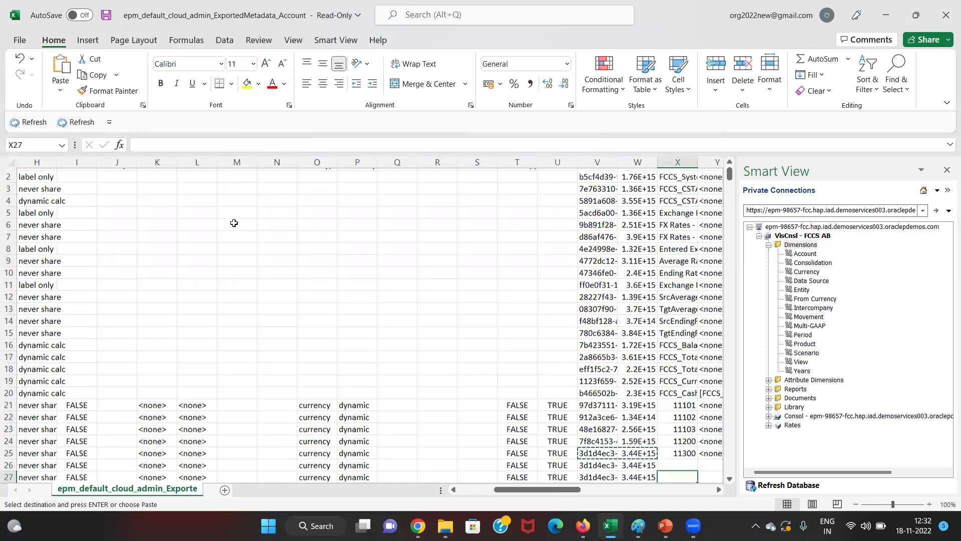
- Copy the new account numbers from A26:A28 into the Old Name cells of the same rows, X26:X28
key("Left")
key("Left")
key("Left")
key("Left")
key("Left")
key("Left")
key("Left")
key("Left")
key("Left")
key("Left")
key("Left")
key("Left")
key("Left")
key("Left")
key("Left")
key("Left")
key("Left")
key("Left")
key("Left")
key("Left")
key("Left")
key("Left")
key("Left")
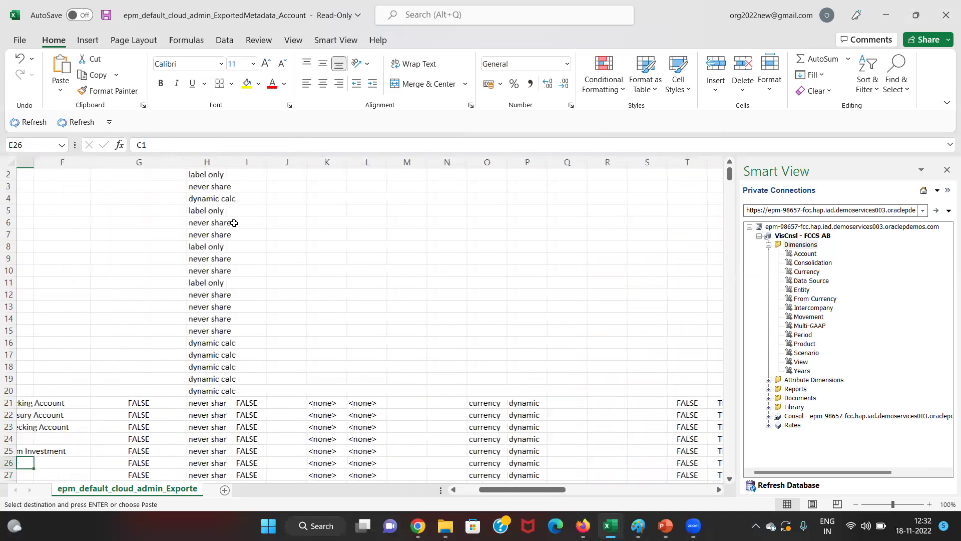
key("shift+Down")
key("shift+Down")
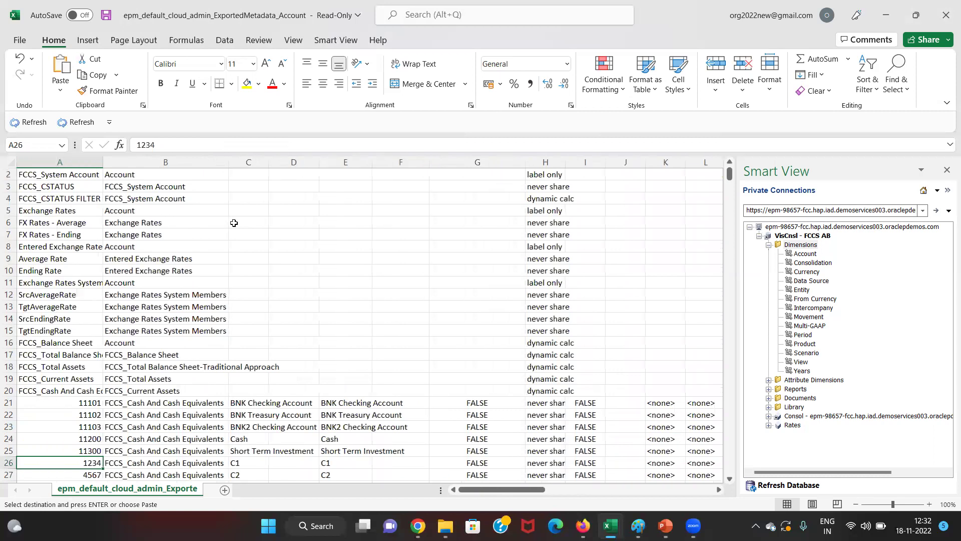
key("Right")
key("Right")
key("Right")
key("Right")
key("Right")
key("Right")
key("Right")
key("Right")
key("Right")
key("Right")
key("Right")
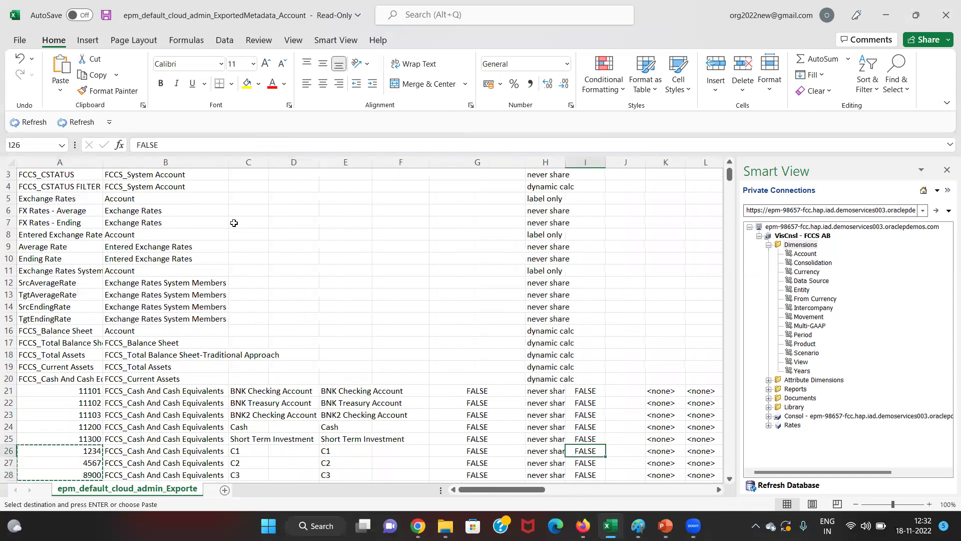
key("Right")
key("Right")
key("Right")
key("Right")
key("Right")
key("Right")
key("Right")
key("Right")
key("Right")
key("Right")
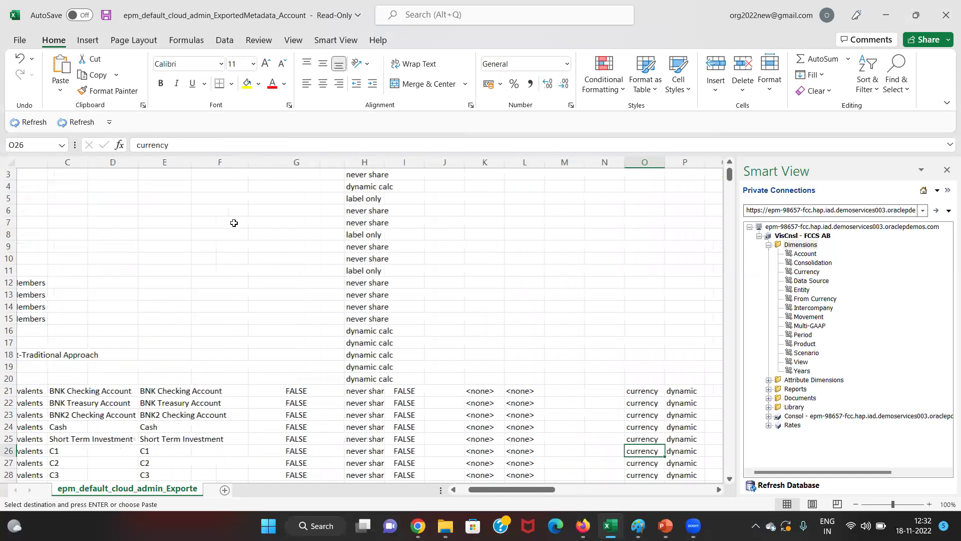
key("Right")
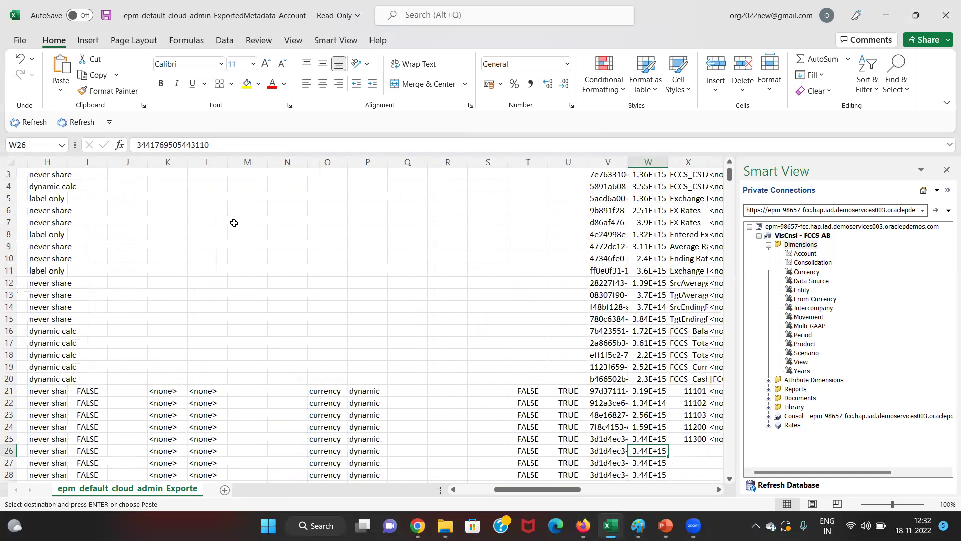
key("Right")
key("shift+Down")
key("shift+Down")
key("shift+Down")
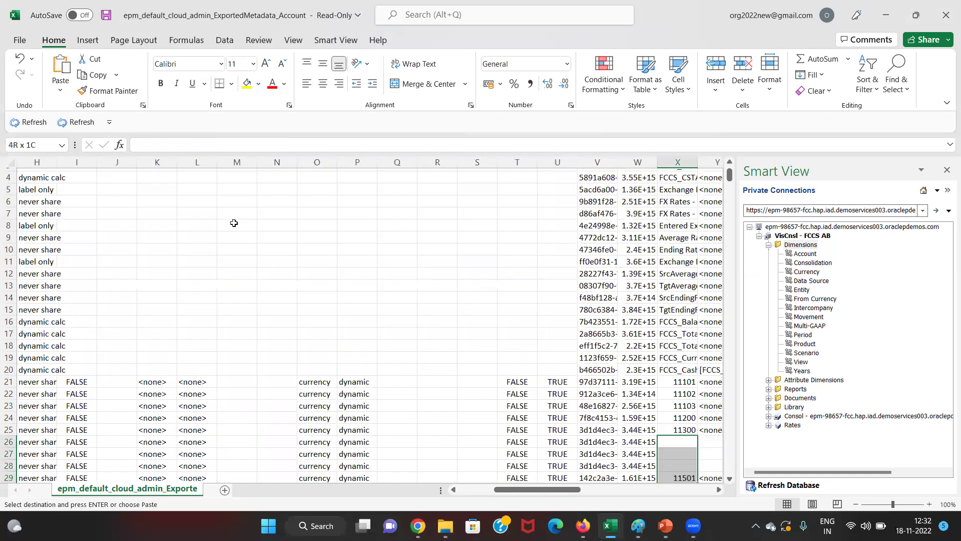
key("ctrl+v")
- Check the header of column Y and fill the <none> value from Y25 down through the new account rows, Y26:Y28
key("Right")
key("Up")
key("Up")
key("Up")
key("Up")
key("ctrl+Up")
key("Down")
key("Down")
key("Down")
key("Down")
key("Down")
key("Down")
key("Down")
key("Down")
key("Down")
key("Down")
key("Down")
key("Down")
key("Down")
key("Down")
key("Down")
key("Down")
key("Down")
key("Down")
key("Down")
key("Down")
key("Up")
key("Up")
key("Down")
key("ctrl+d")
key("Down")
key("ctrl+d")
key("Down")
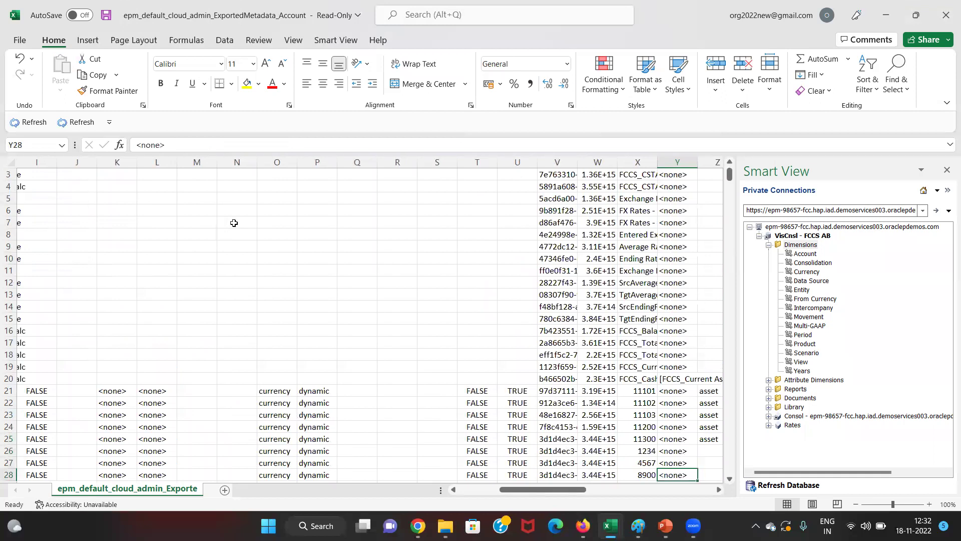
- Check the column header in Z1 to see which property the new account rows need in column Z
key("Down")
key("Right")
key("Up")
key("Up")
key("Up")
key("Up")
key("Up")
key("Up")
key("Up")
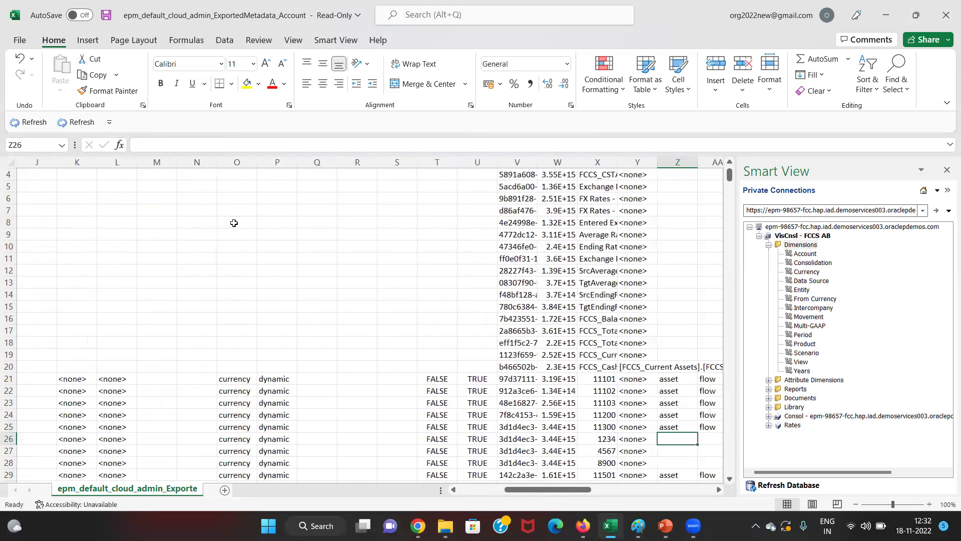
key("Up")
key("ctrl+Up")
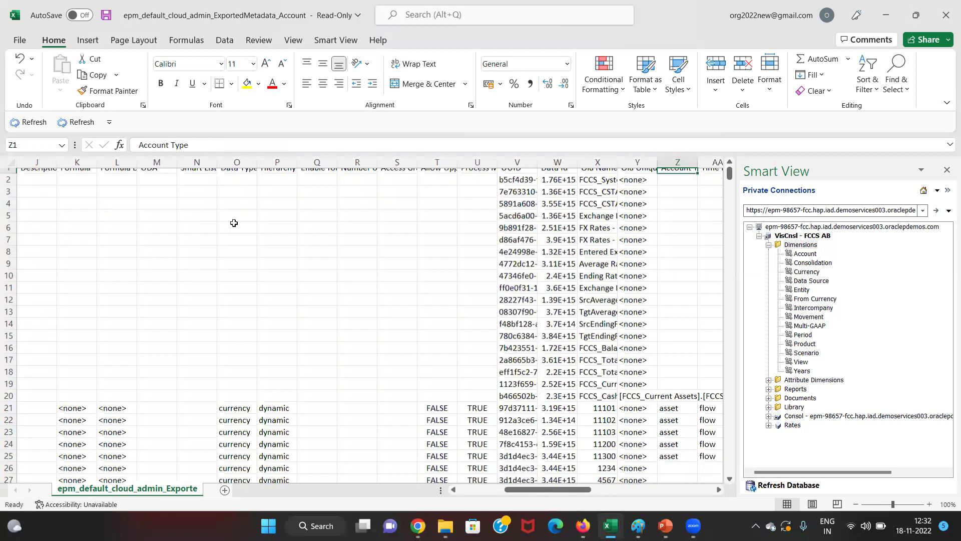
- Copy the Account Type value asset from Z25 into the new account rows, Z26:Z28
key("Down")
key("Down")
key("Down")
key("Down")
key("Down")
key("Down")
key("Down")
key("Down")
key("Down")
key("Down")
key("Down")
key("Down")
key("Down")
key("Down")
key("Down")
key("Down")
key("Down")
key("Down")
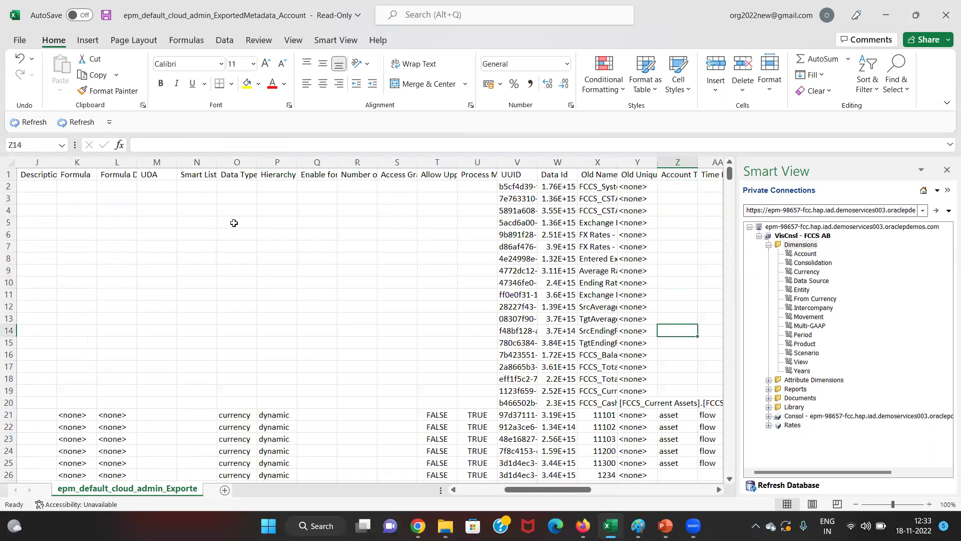
key("Down")
key("Down")
key("Down")
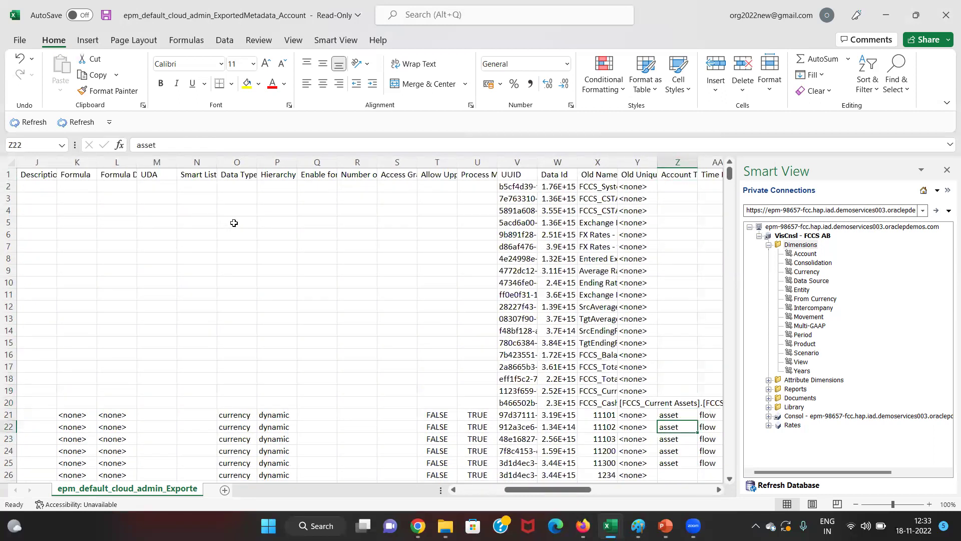
key("Down")
key("Down")
key("Down")
key("Up")
key("ctrl+c")
key("Down")
key("shift+Down")
key("shift+Down")
key("ctrl+v")
- Check the headers in Z1 and AA1 to see which properties these columns hold
key("Up")
key("Up")
key("Up")
key("Up")
key("Up")
key("Up")
key("Up")
key("Up")
key("Up")
key("Up")
key("Up")
key("Up")
key("Up")
key("Up")
key("Up")
key("Up")
key("Up")
key("Up")
key("Up")
key("Up")
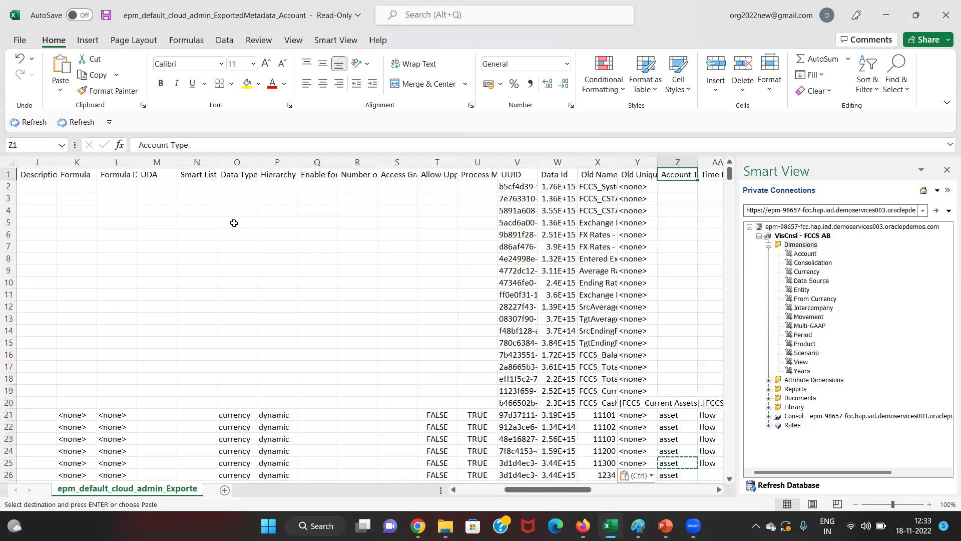
key("Right")
- Copy the value flow from AA25 into the new account rows, AA26:AA28
key("Down")
key("Down")
key("Down")
key("Down")
key("Down")
key("Down")
key("Down")
key("Down")
key("Down")
key("Down")
key("Down")
key("Down")
key("Down")
key("Down")
key("Down")
key("Down")
key("Down")
key("Down")
key("Down")
key("Down")
key("Down")
key("ctrl+c")
key("Down")
key("shift+Down")
key("shift+Down")
key("ctrl+v")
- Check the column headers from AB1 to AD1 to see which properties the new account rows still need
key("Right")
key("Up")
key("Up")
key("Up")
key("Up")
key("Up")
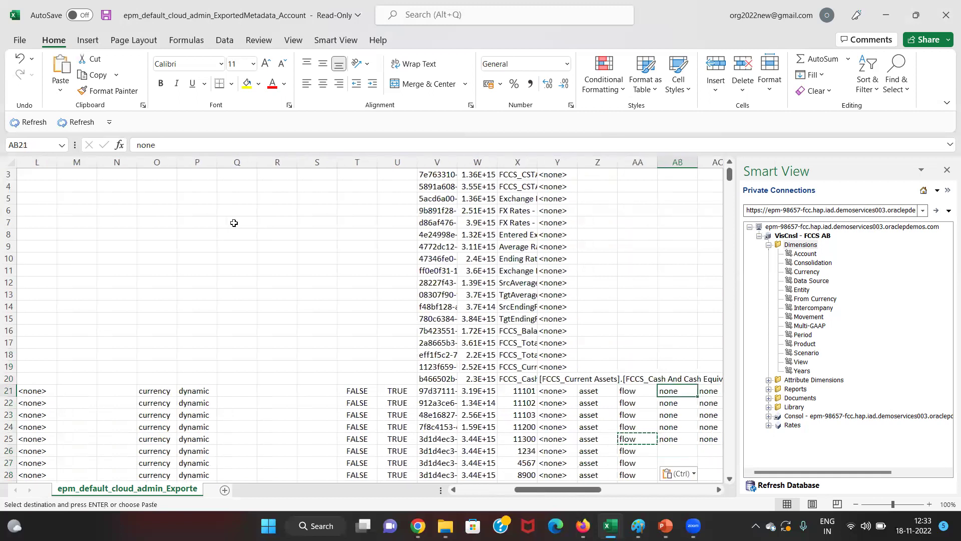
key("ctrl+Up")
key("Right")
key("Right")
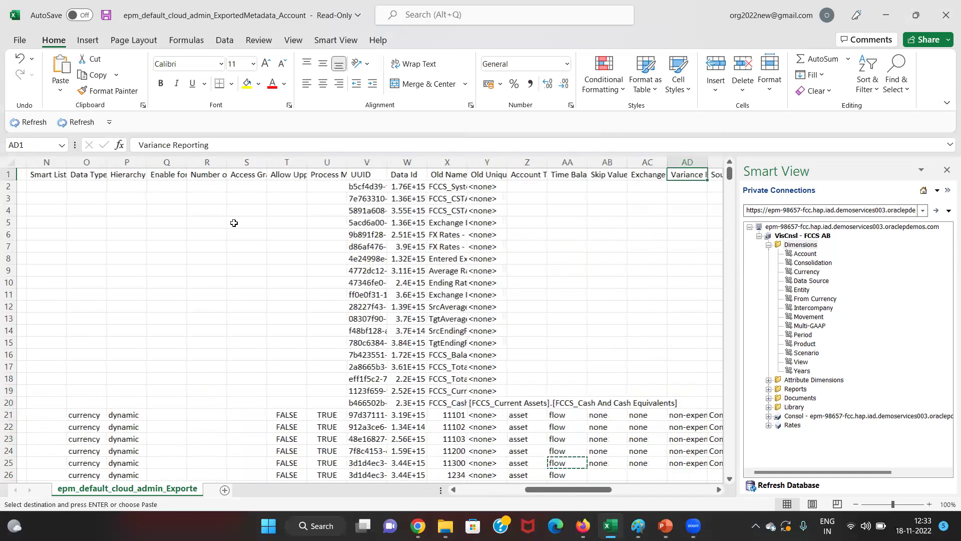
- Copy the value none from AB25 into the new account rows, AB26:AB28
key("Left")
key("Left")
key("ctrl+Down")
key("ctrl+Down")
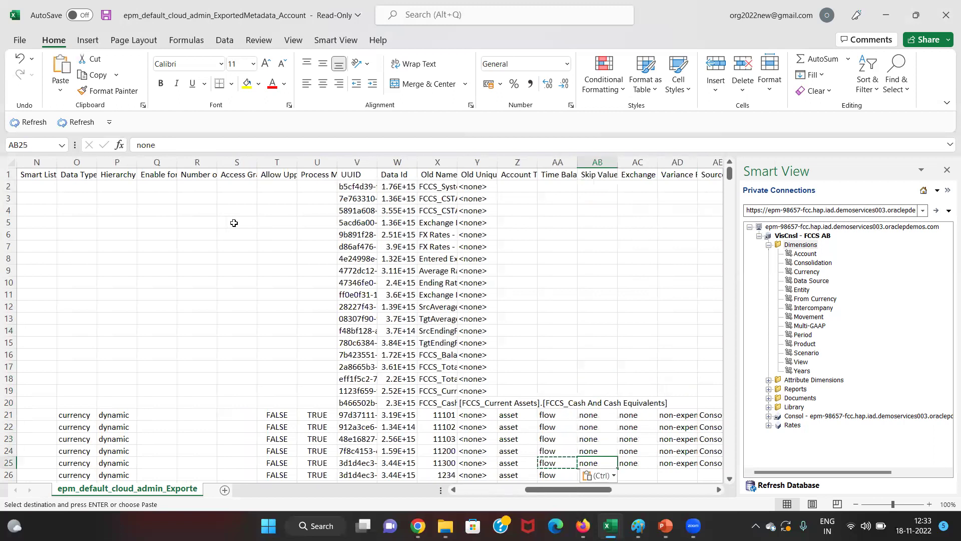
key("ctrl+c")
key("Down")
key("shift+Down")
key("shift+Down")
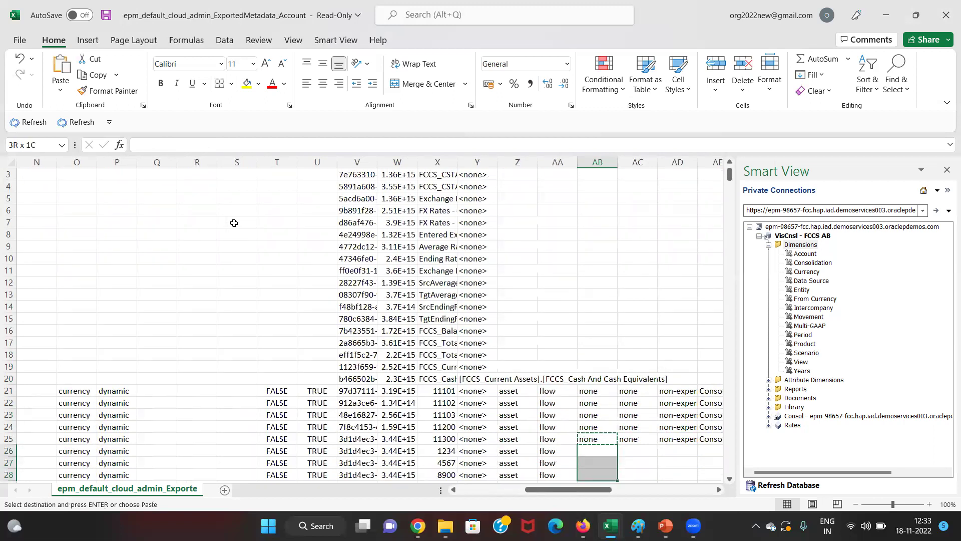
key("ctrl+v")
- Check the header in AC1 and fill the Exchange Rate Type value none down through AC26:AC28
key("ctrl+Up")
key("ctrl+Up")
key("Right")
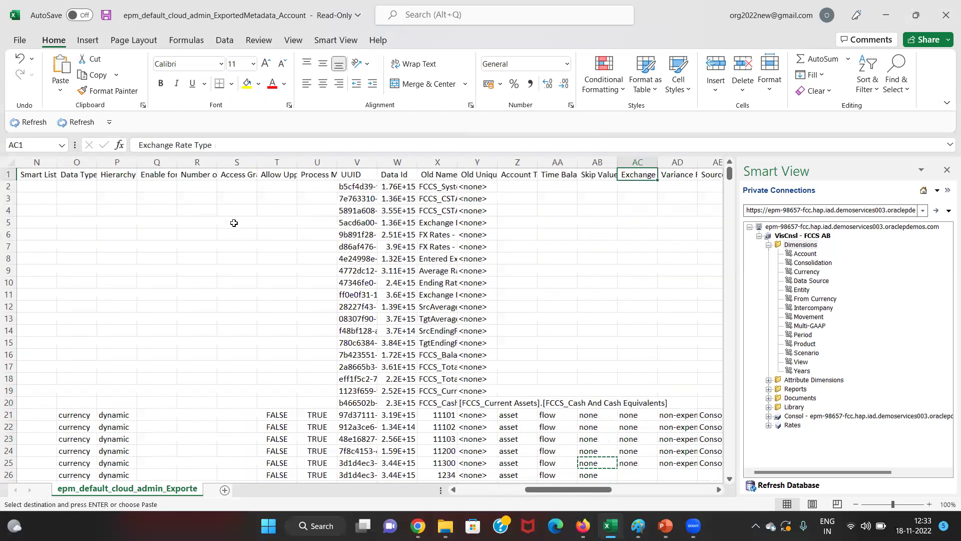
key("ctrl+Down")
key("ctrl+Down")
key("Down")
key("ctrl+d")
key("Down")
key("ctrl+d")
key("Down")
key("ctrl+d")
- Fill the Variance Reporting value non-expense down from AD25 through the new account rows, AD26:AD28
key("Right")
key("Up")
key("Up")
key("Up")
key("Down")
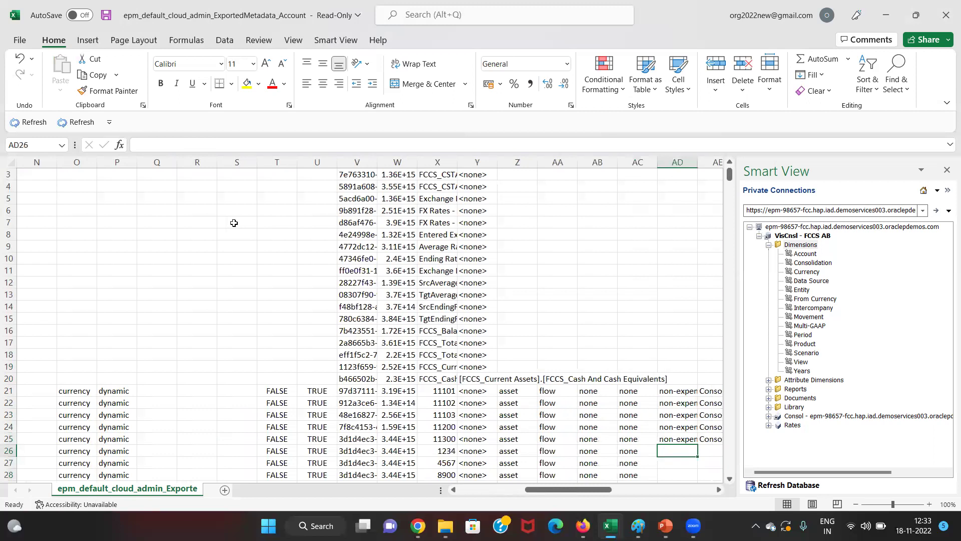
key("Down")
key("Down")
key("ctrl+d")
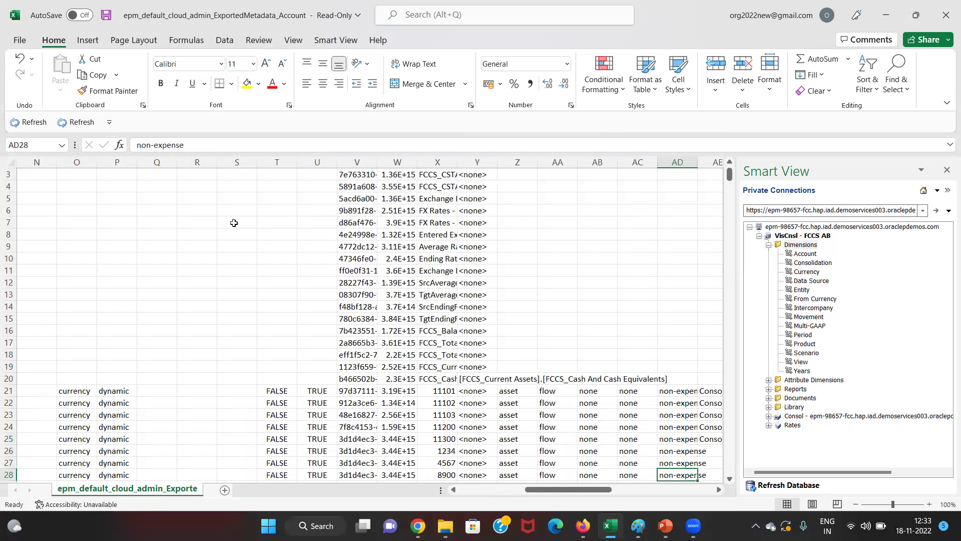
- Fill the value Consol down from AE25 through the new account rows, AE26:AE28
key("Right")
key("Up")
key("Up")
key("Down")
key("ctrl+d")
key("Down")
key("ctrl+d")
- Check the Plan Type header in column AF and fill the value TRUE down from AF25 through the new account rows, AF26:AF28
key("Right")
key("ctrl+Up")
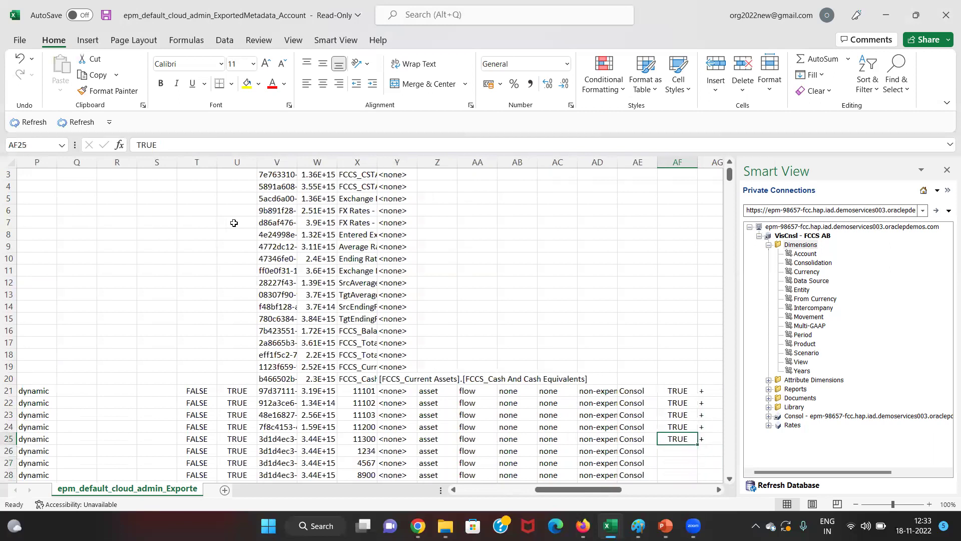
key("ctrl+Up")
key("ctrl+Up")
key("Down")
key("Down")
key("Down")
key("Down")
key("Down")
key("Down")
key("Down")
key("Down")
key("Down")
key("Down")
key("Down")
key("Down")
key("Down")
key("Down")
key("Down")
key("Down")
key("Down")
key("Down")
key("Down")
key("Down")
key("Down")
key("Down")
key("Down")
key("Down")
key("Down")
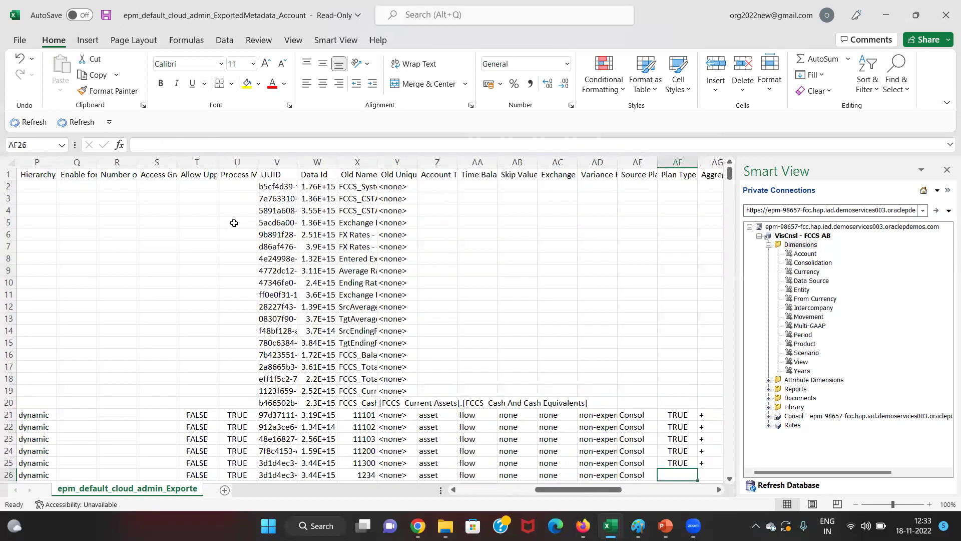
key("shift+Down")
key("shift+Down")
key("ctrl+d")
- Check the Aggregation header in column AG and enter + for the new account rows, AG26:AG28
key("Right")
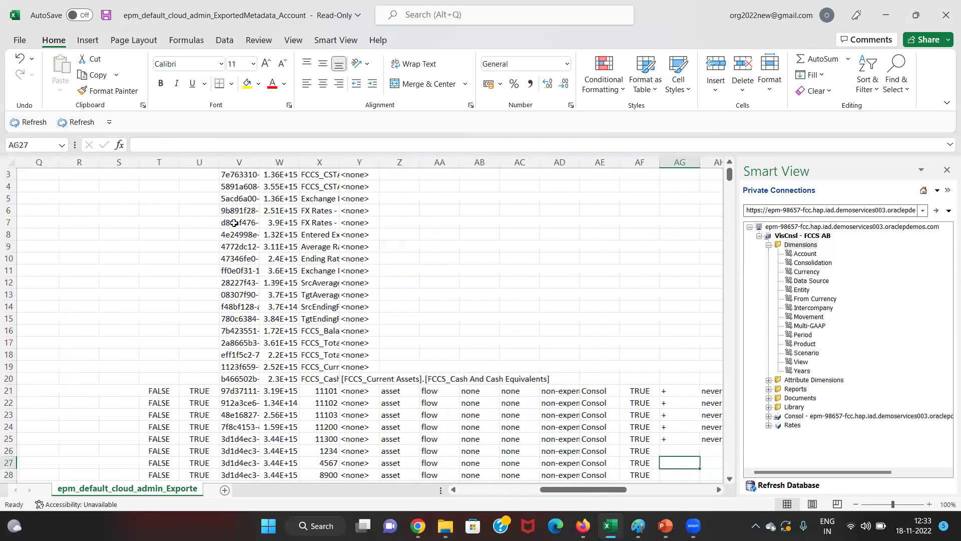
key("ctrl+Up")
key("ctrl+Up")
key("ctrl+Up")
key("Down")
key("Down")
key("Down")
key("Down")
key("Down")
key("Down")
key("Down")
key("Down")
key("Down")
key("Down")
key("Down")
key("Down")
key("Down")
key("Down")
key("Down")
key("Down")
key("Down")
key("Down")
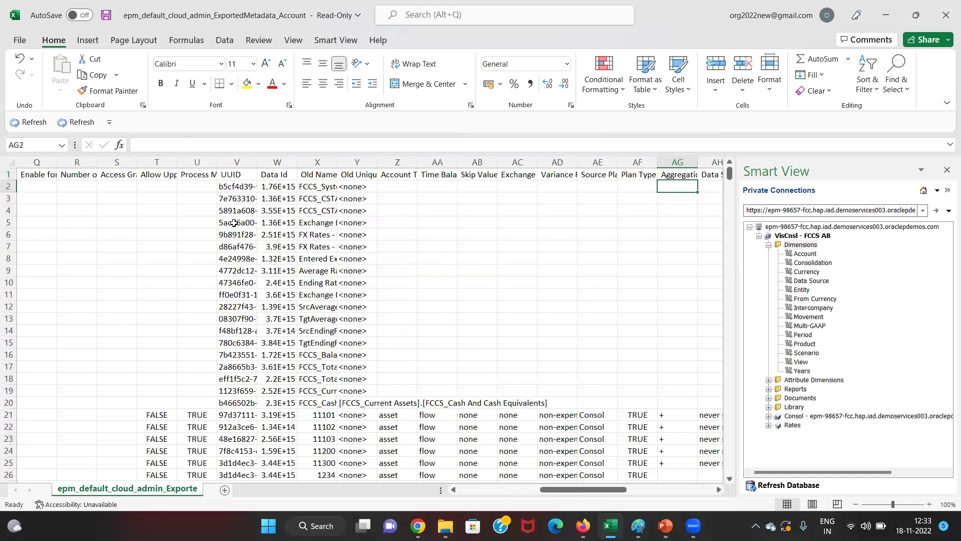
key("Down")
key("Down")
key("Down")
key("Down")
key("Down")
key("Down")
type("+")
key("Return")
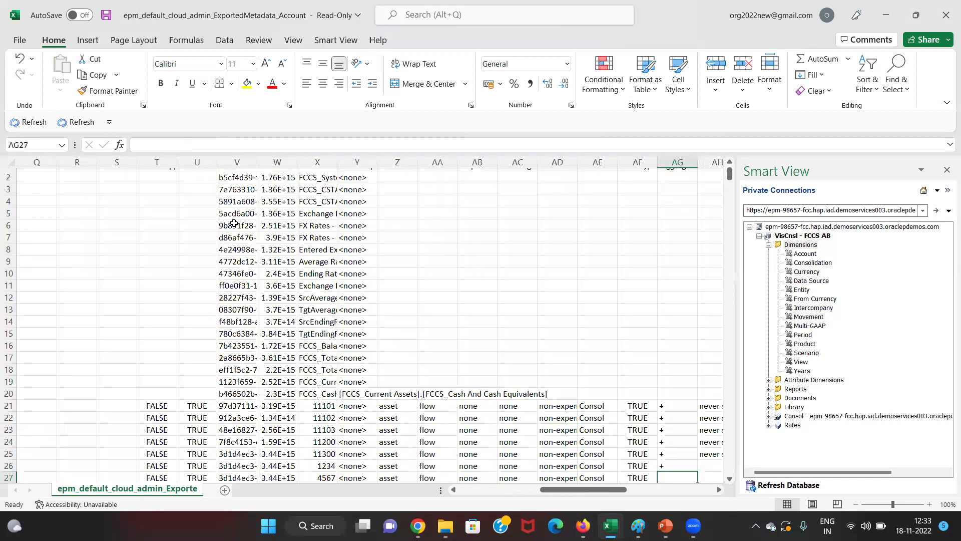
type("+")
key("Return")
- Check the header in AH1 and fill the Data Storage (Consol) value never share down through AH26:AH28
key("Right")
key("Right")
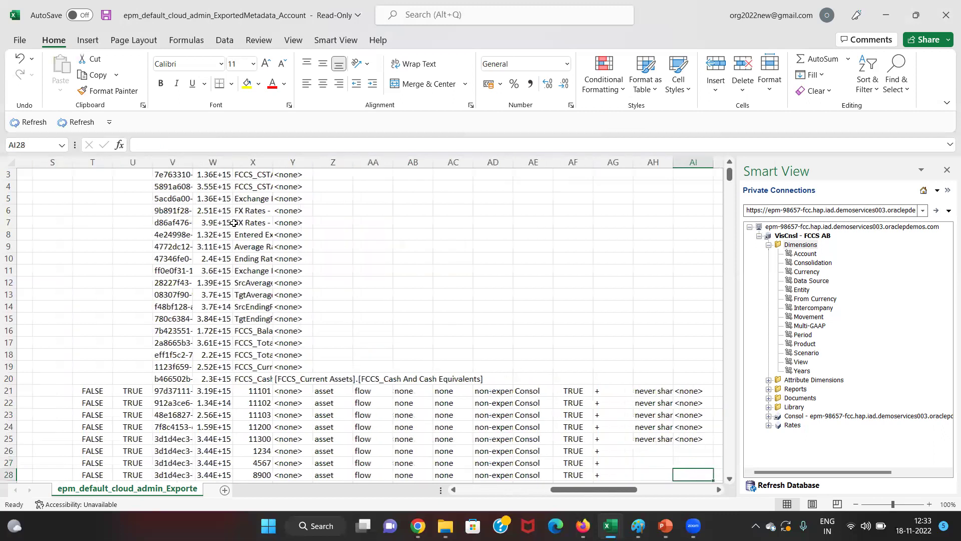
key("Left")
key("ctrl+Up")
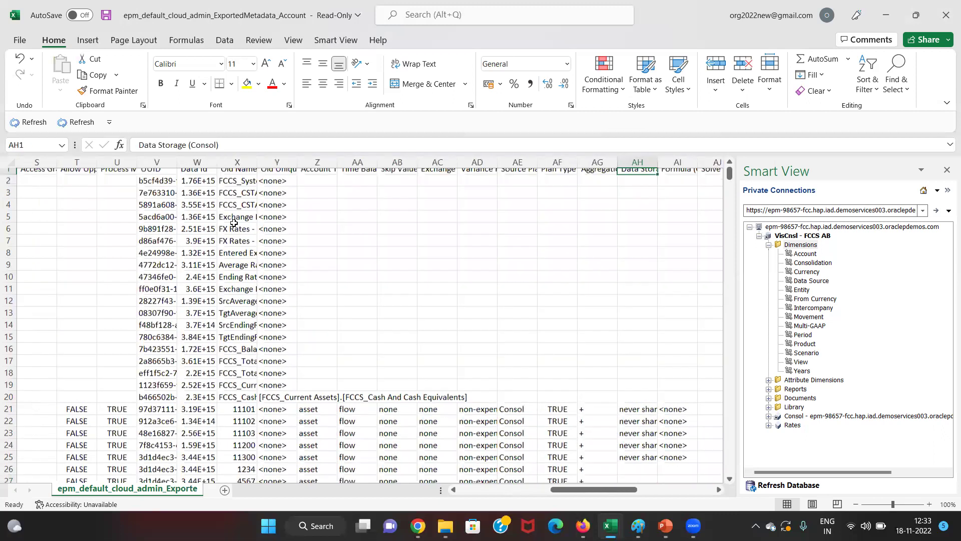
key("Down")
key("ctrl+Down")
key("ctrl+Down")
key("Down")
key("ctrl+d")
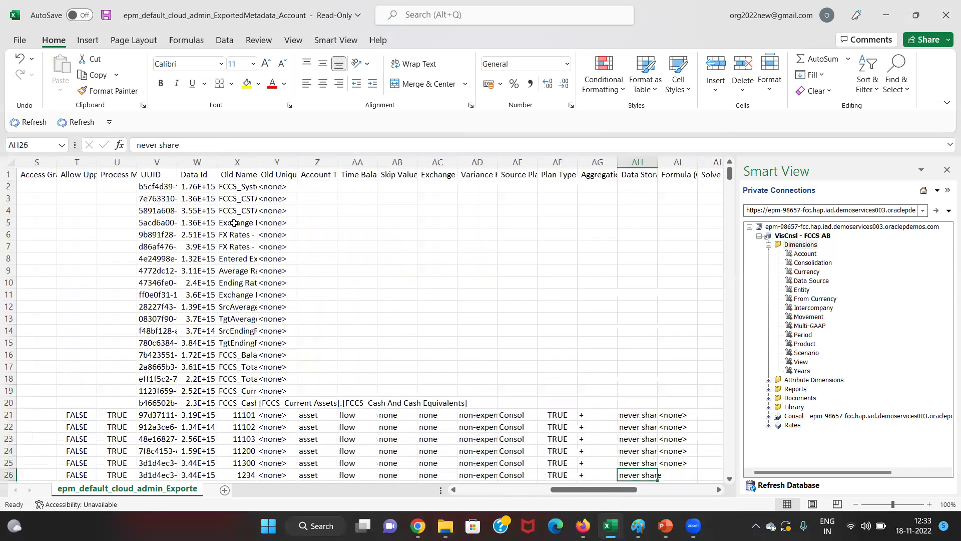
key("Down")
key("ctrl+d")
key("Down")
key("ctrl+d")
- Fill the Formula value <none> down from AI25 through the new account rows, AI26:AI28
key("Right")
key("Up")
key("Up")
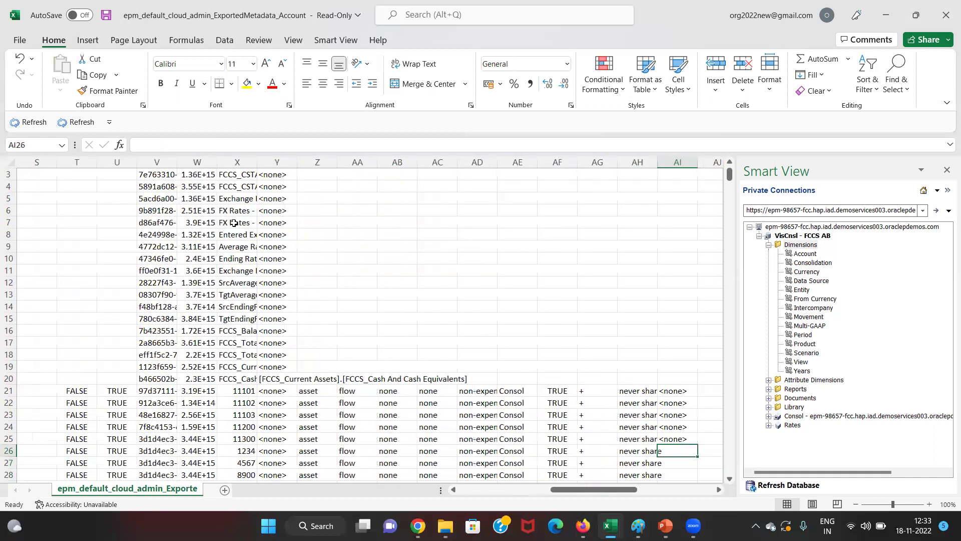
key("Down")
key("ctrl+d")
key("Down")
key("ctrl+d")
key("Down")
- Review the property headers in row 1 from the Formula column AI through Data Storage (Rates) in AN
key("Up")
key("Up")
key("ctrl+Up")
key("ctrl+Up")
key("Right")
key("Right")
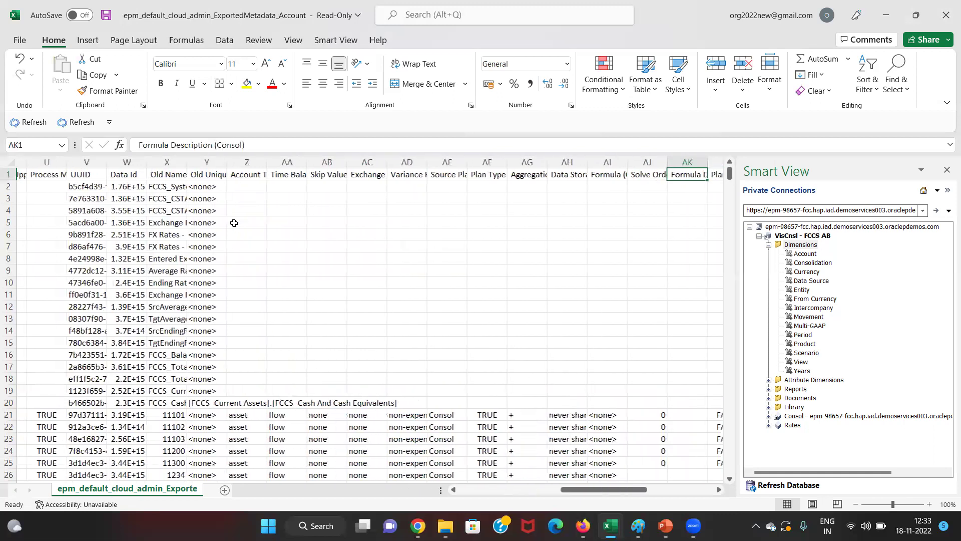
key("Right")
key("Right")
key("Right")
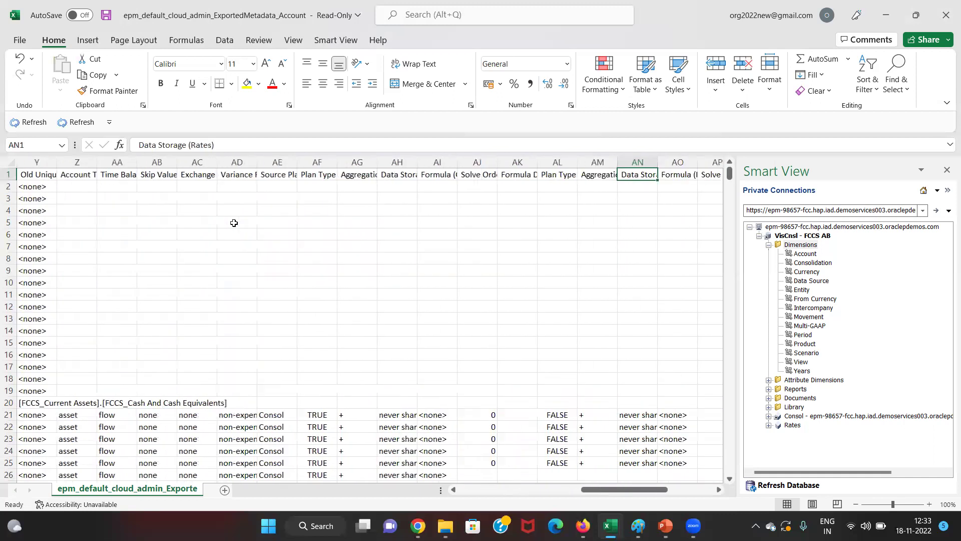
- Copy the property values in AJ25:AP25 into the new account rows, AJ26:AP28
key("Left")
key("Left")
key("Left")
key("Left")
key("Down")
key("Down")
key("Down")
key("Down")
key("Down")
key("Down")
key("Down")
key("Down")
key("Down")
key("Down")
key("Down")
key("Down")
key("Down")
key("Down")
key("Down")
key("Down")
key("Down")
key("Down")
key("Down")
key("Down")
key("Down")
key("Down")
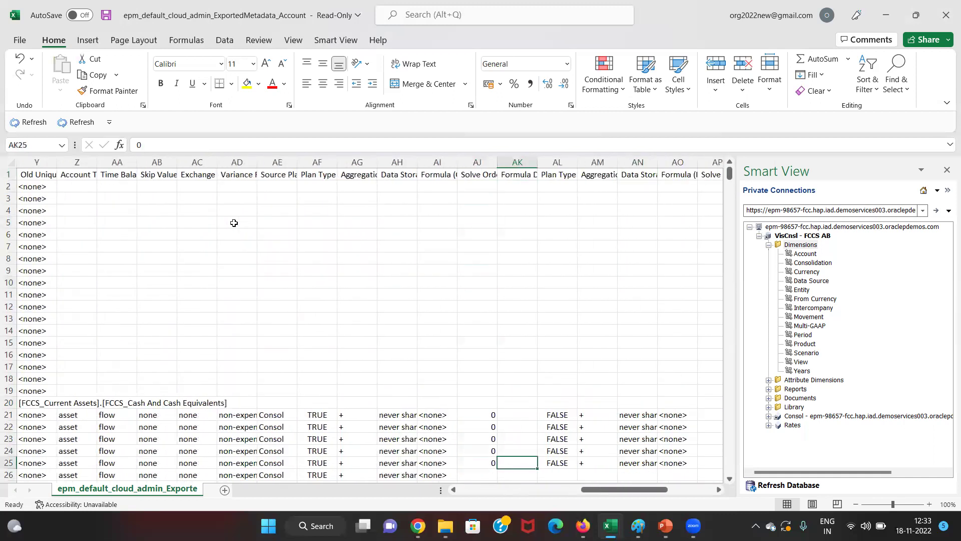
key("shift+Right")
key("shift+Right")
key("shift+Right")
key("shift+Right")
key("shift+Right")
key("shift+Right")
key("shift+Right")
key("shift+Right")
key("shift+Right")
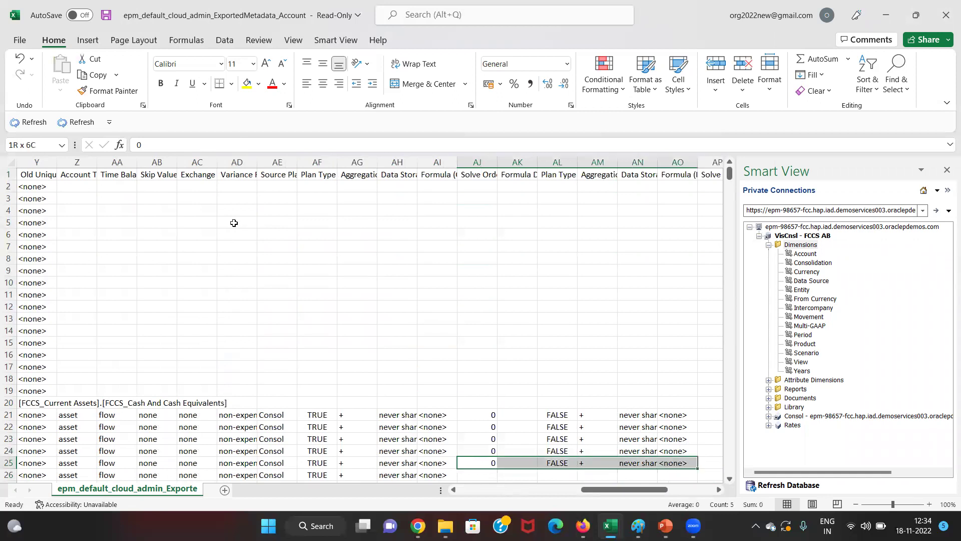
key("shift+Right")
key("shift+Left")
key("shift+Left")
key("shift+Left")
key("shift+Left")
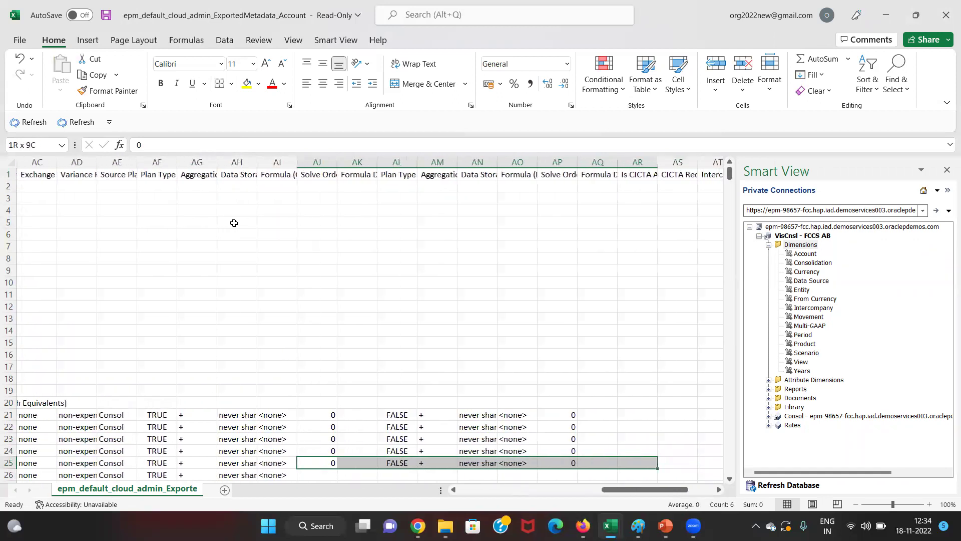
key("ctrl+c")
key("Down")
key("shift+Down")
key("shift+Down")
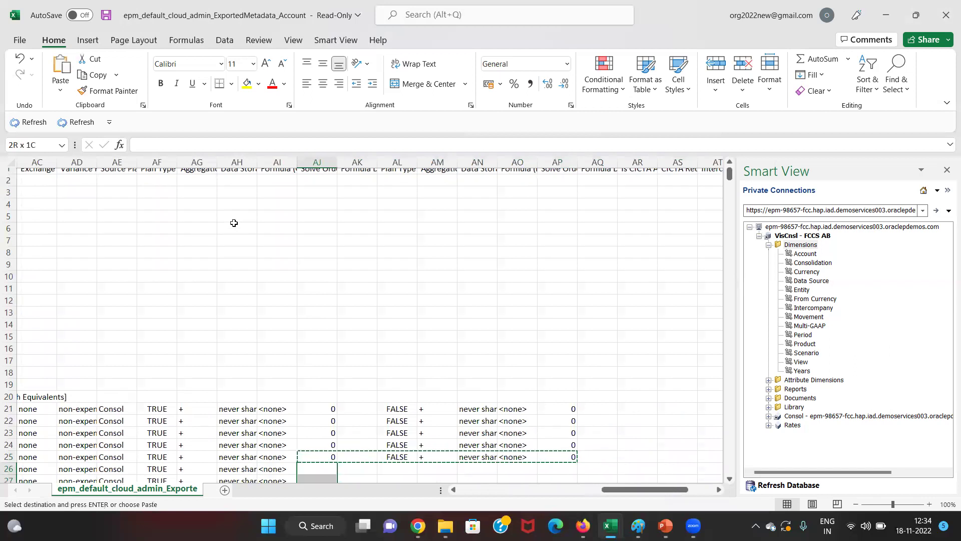
key("shift+Right")
key("shift+Right")
key("shift+Right")
key("shift+Right")
key("shift+Right")
key("shift+Right")
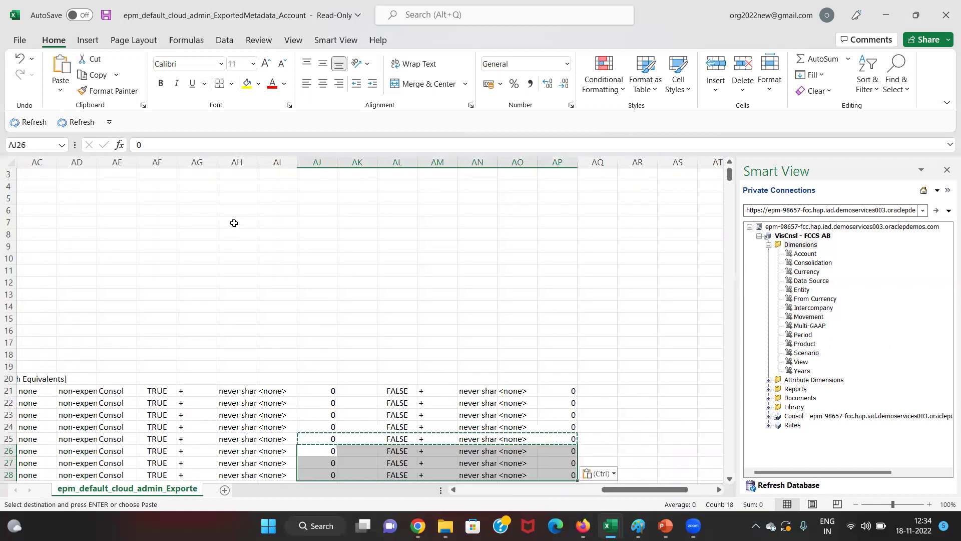
key("Return")
key("Down")
key("Up")
key("ctrl+Up")
key("ctrl+Up")
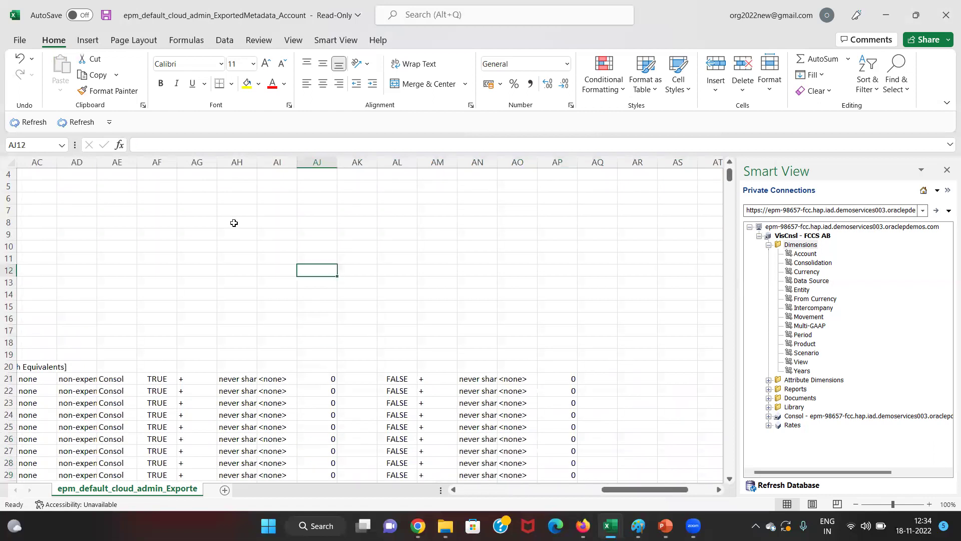
- Examine the remaining property columns up to Operation in AX against the account rows starting at row 21
key("Right")
key("Right")
key("Right")
key("Right")
key("Right")
key("Right")
key("Right")
key("Right")
key("Right")
key("Right")
key("Right")
key("Right")
key("Right")
key("Right")
key("Right")
key("Right")
key("Right")
key("Right")
key("Left")
key("Left")
key("Left")
key("Left")
key("Down")
key("Left")
key("Down")
key("Left")
key("Down")
key("Down")
key("Down")
key("Down")
key("Down")
key("Down")
key("Down")
key("Down")
key("Down")
key("Down")
key("Down")
key("Down")
key("Left")
key("Down")
key("Down")
key("Left")
key("Left")
key("Left")
key("Left")
key("Down")
key("Down")
key("Down")
key("Down")
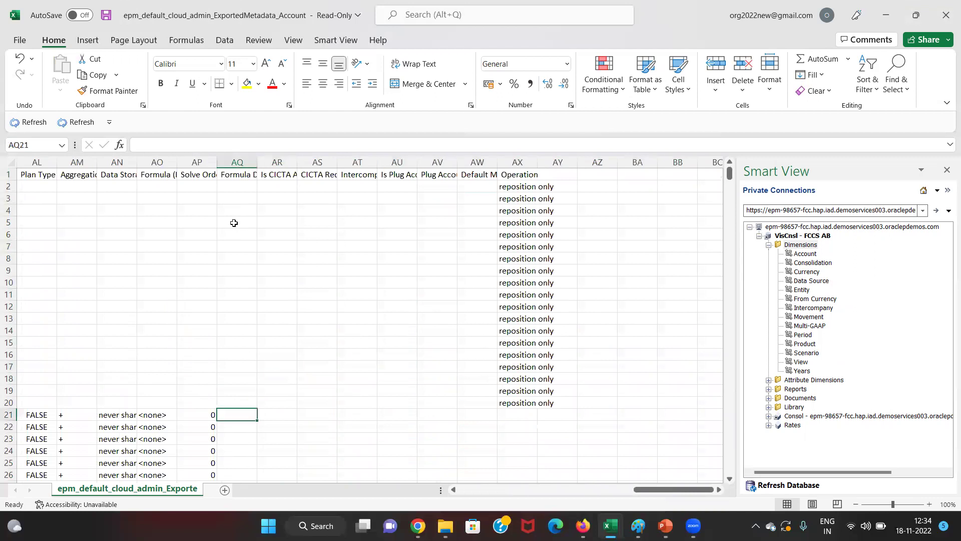
- Review the filled property values in the new account rows 26 to 28, back across to the member names in column A
key("Down")
key("Down")
key("Down")
key("Down")
key("Down")
key("Down")
key("Down")
key("Down")
key("Down")
key("Down")
key("Down")
key("Down")
key("Down")
key("Down")
key("Right")
key("Left")
key("Left")
key("Left")
key("Left")
key("Left")
key("Left")
key("Left")
key("Left")
key("Left")
key("Left")
key("Left")
key("Left")
key("Left")
key("Left")
key("Left")
key("Left")
key("Left")
key("Left")
key("Left")
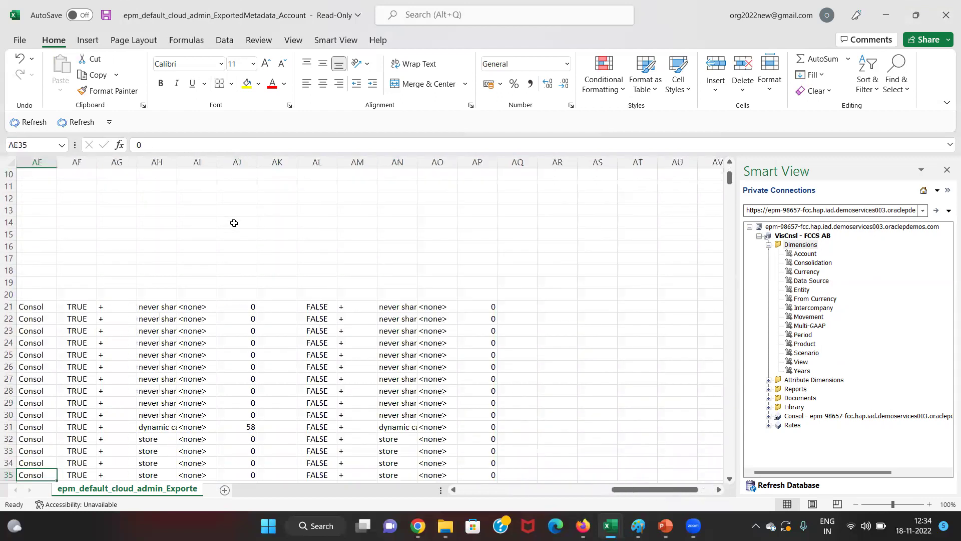
key("Left")
key("Left")
key("Left")
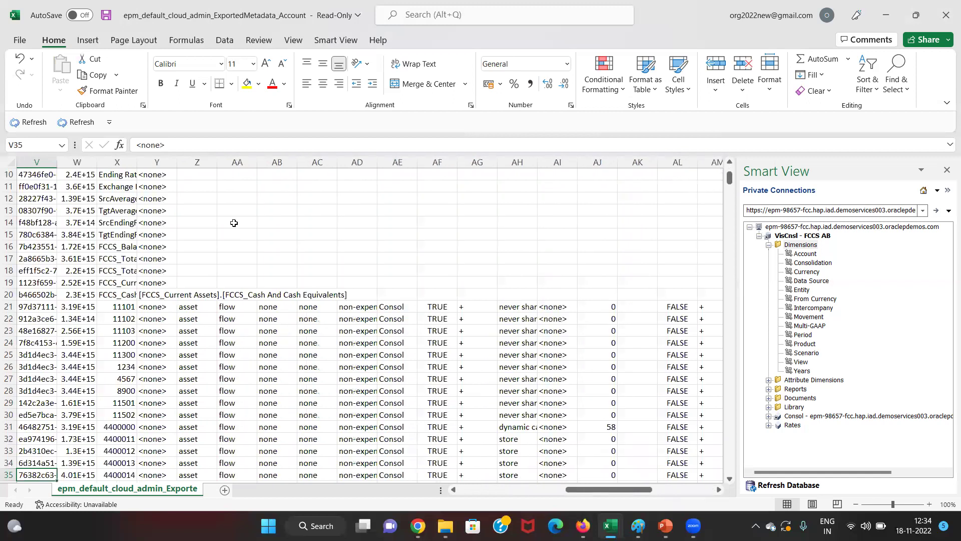
key("Home")
key("Up")
key("Up")
key("Up")
key("Up")
key("Up")
key("Up")
key("Up")
key("Up")
key("Up")
key("Up")
key("Up")
key("Up")
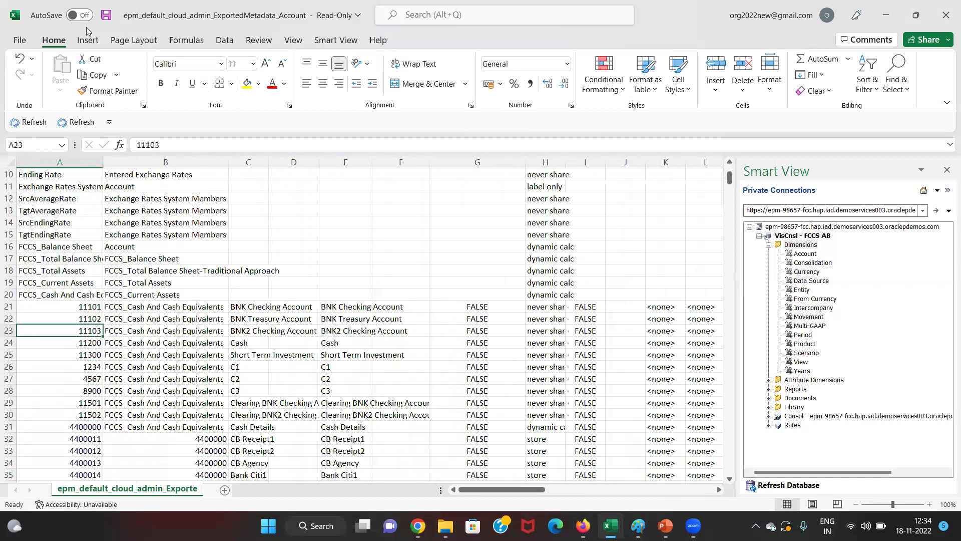
- Save the edited metadata file to the Desktop as BULK METADATA LOAD 3 in CSV UTF-8 (Comma delimited) format
key("alt+f")
left_click(133, 256)
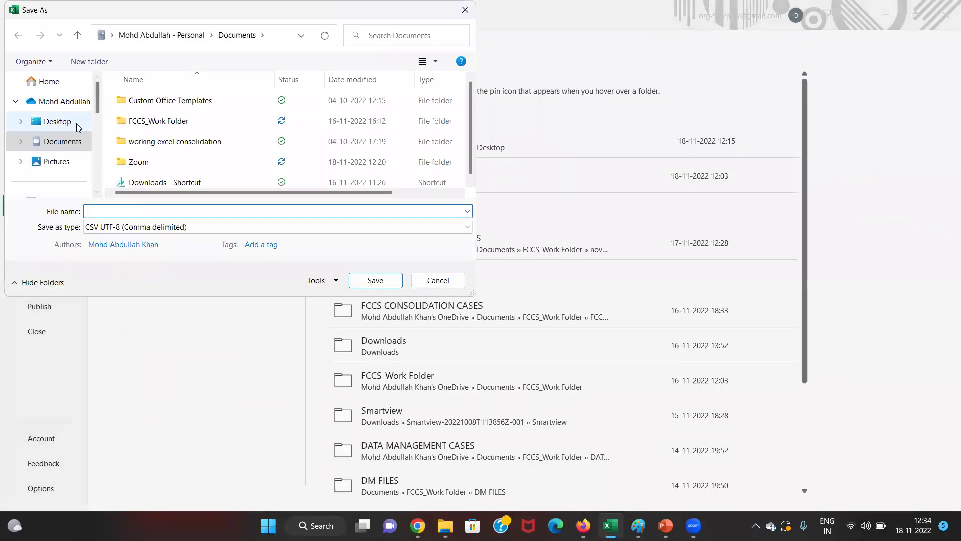
left_click(76, 124)
left_click(137, 215)
type("BU")
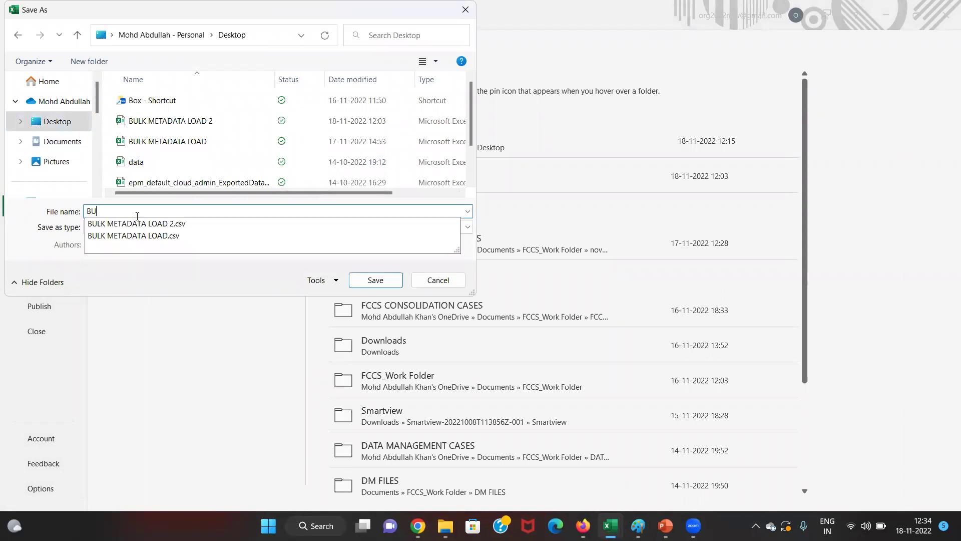
type("LK METADATA LOAD 3")
key("Return")
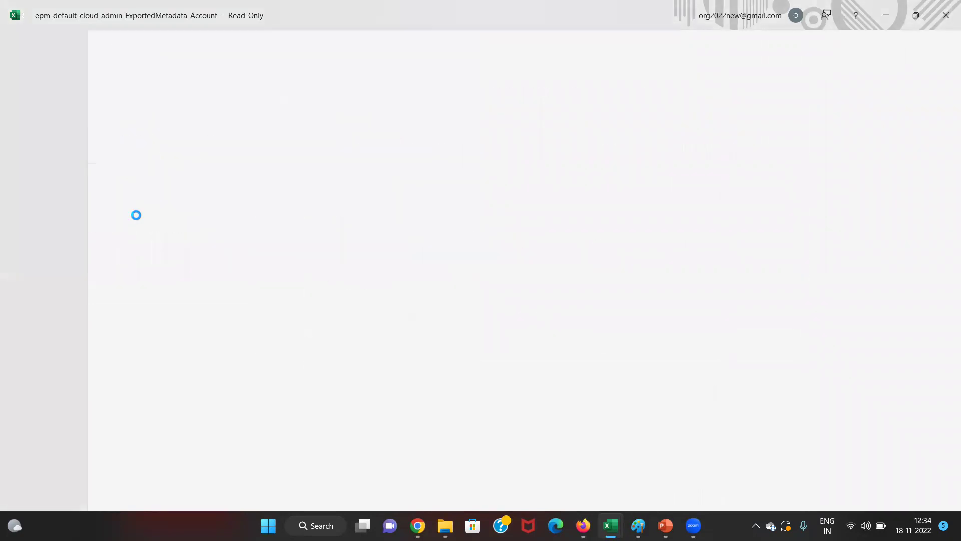
- Switch to the EPM Cloud application in Chrome and close the Export Metadata windows
key("alt+Tab")
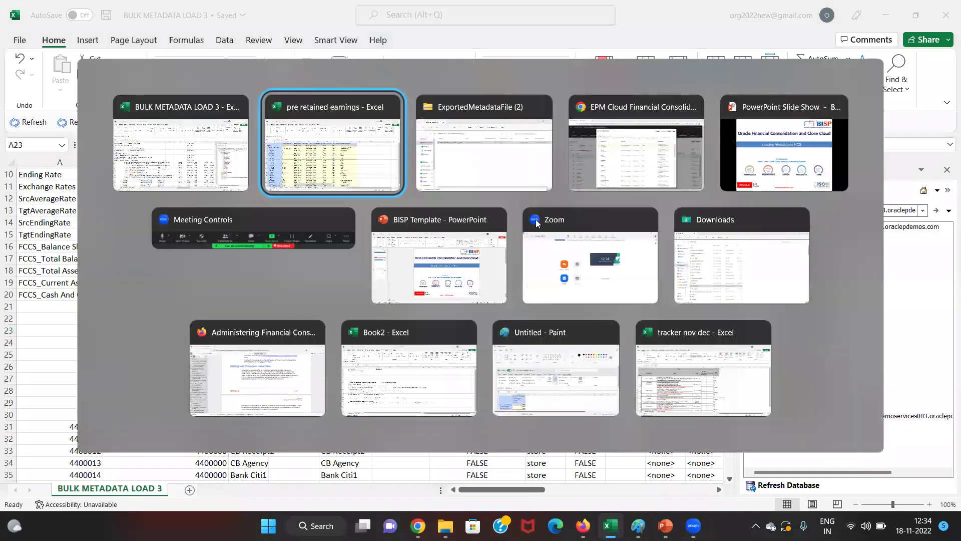
key("alt+Tab")
key("alt+Tab")
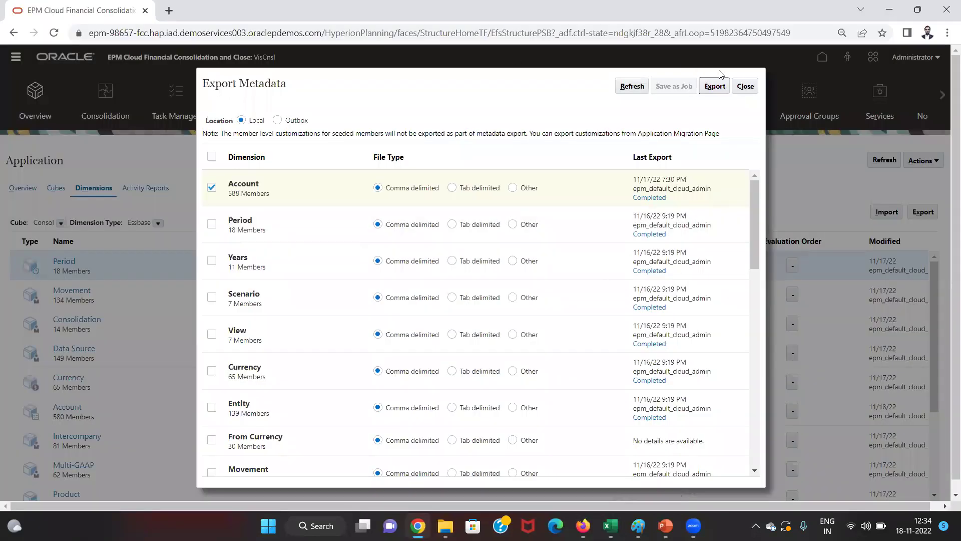
left_click(738, 88)
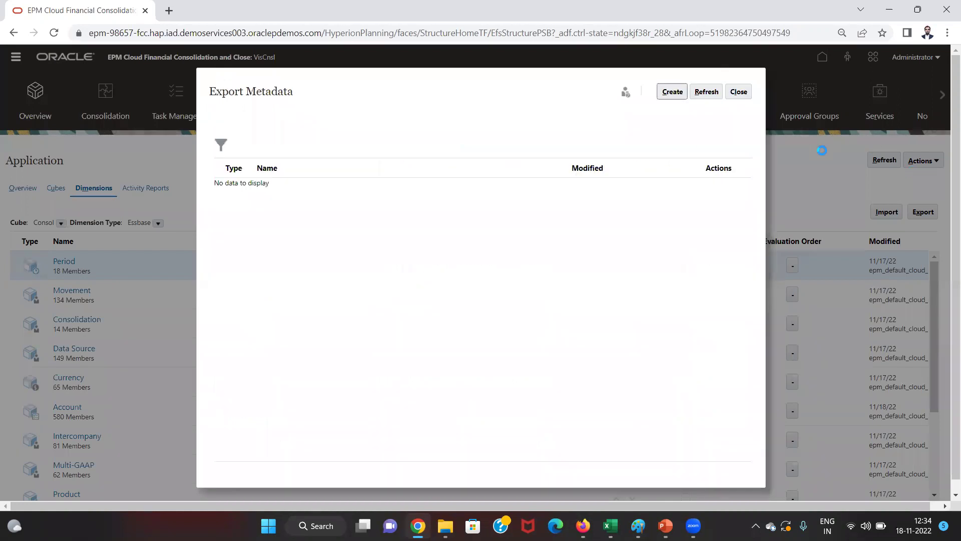
left_click(739, 94)
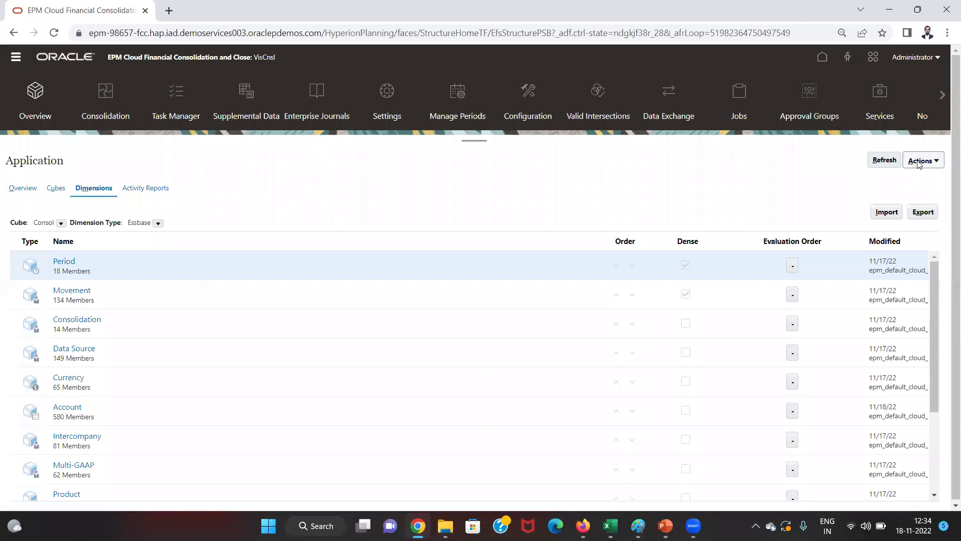
- Upload the Desktop file BULK METADATA LOAD 3 through the Inbox/Outbox Explorer and close the explorer
left_click(919, 162)
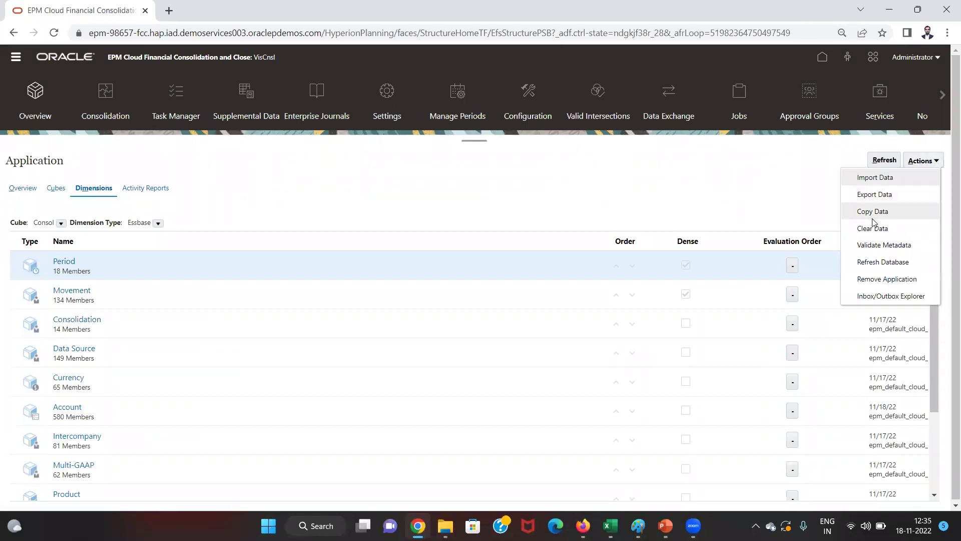
left_click(881, 296)
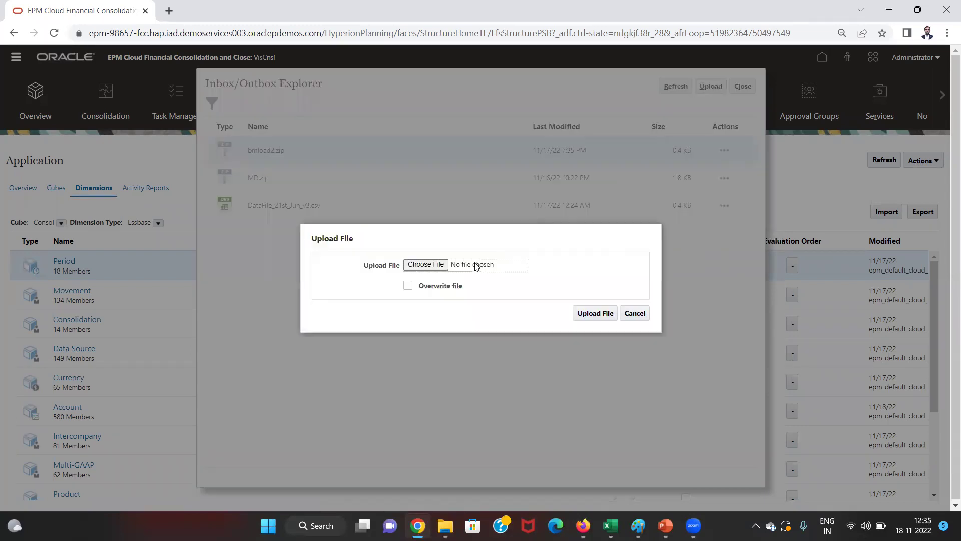
left_click(429, 270)
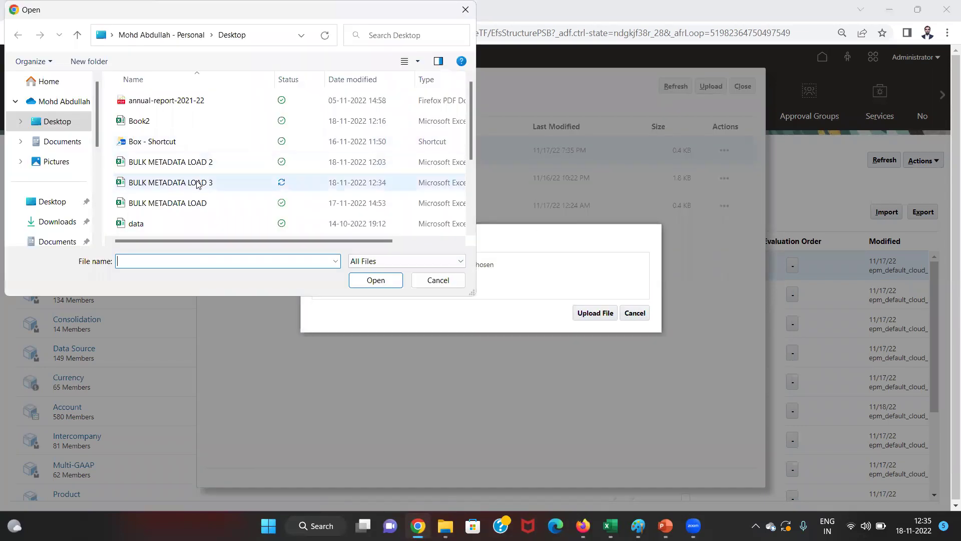
left_click(199, 184)
left_click(363, 279)
left_click(589, 315)
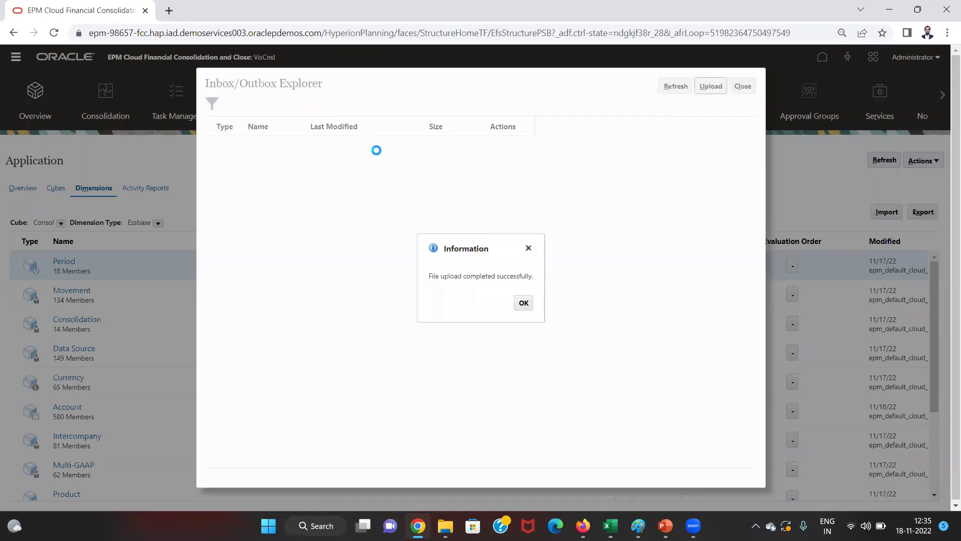
left_click(520, 304)
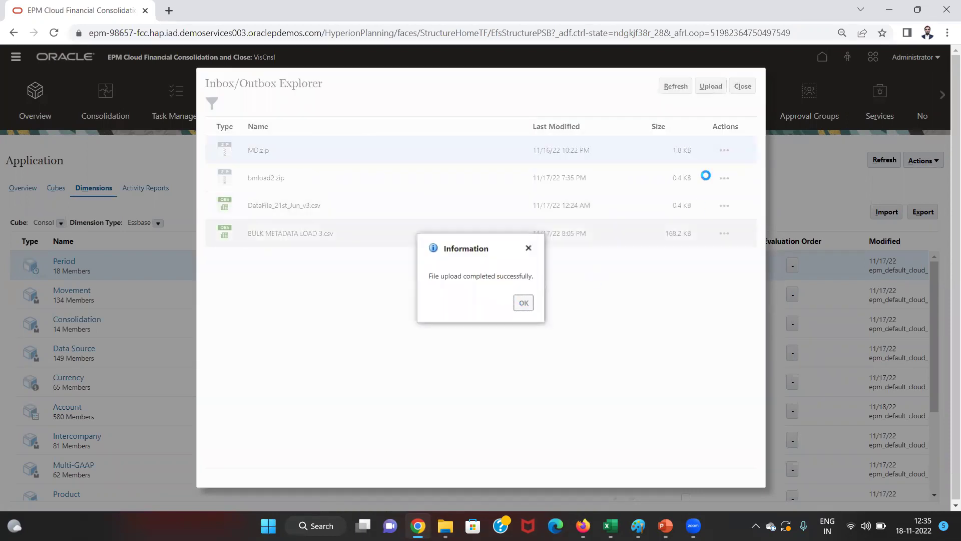
left_click(748, 93)
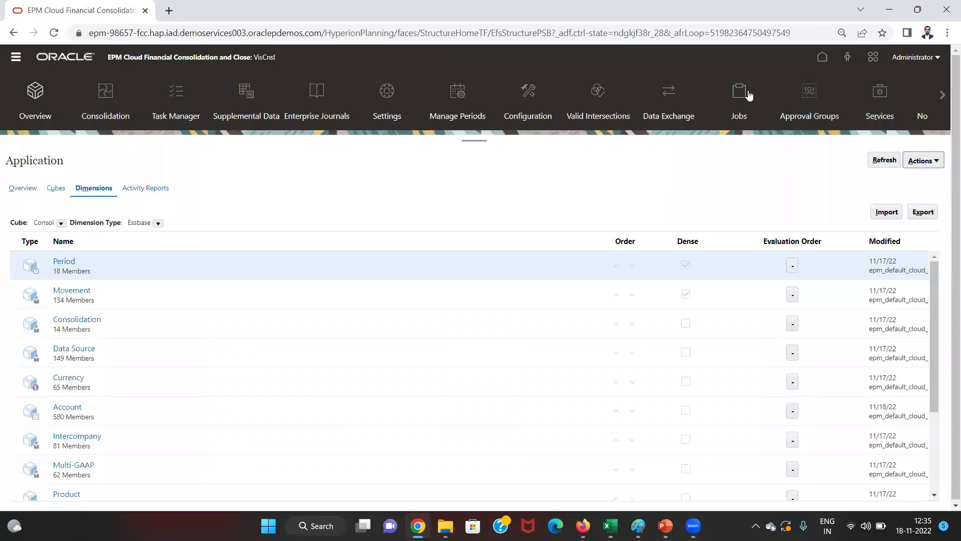
- Create a metadata import with the Inbox location and set the Account dimension's import file to BULK METADATA LOAD 3.csv
left_click(882, 212)
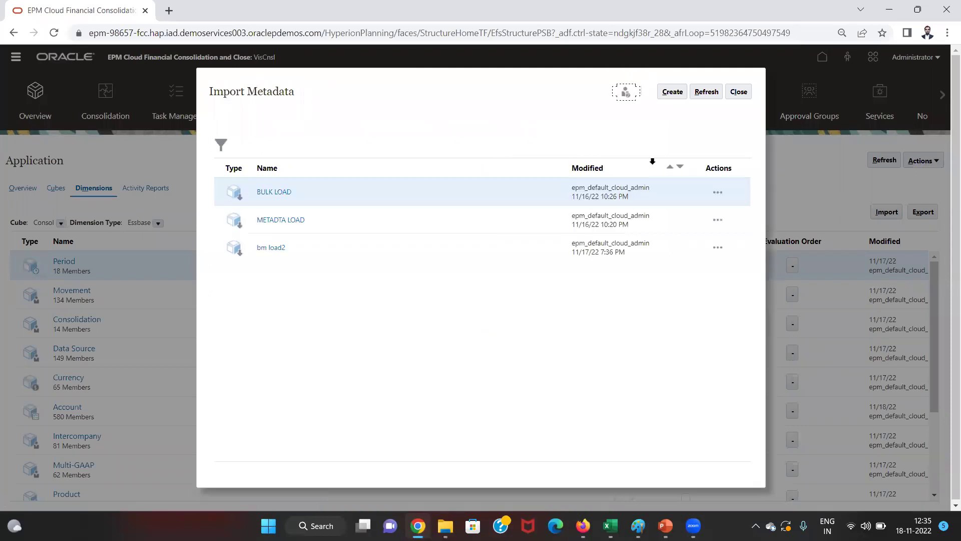
left_click(670, 93)
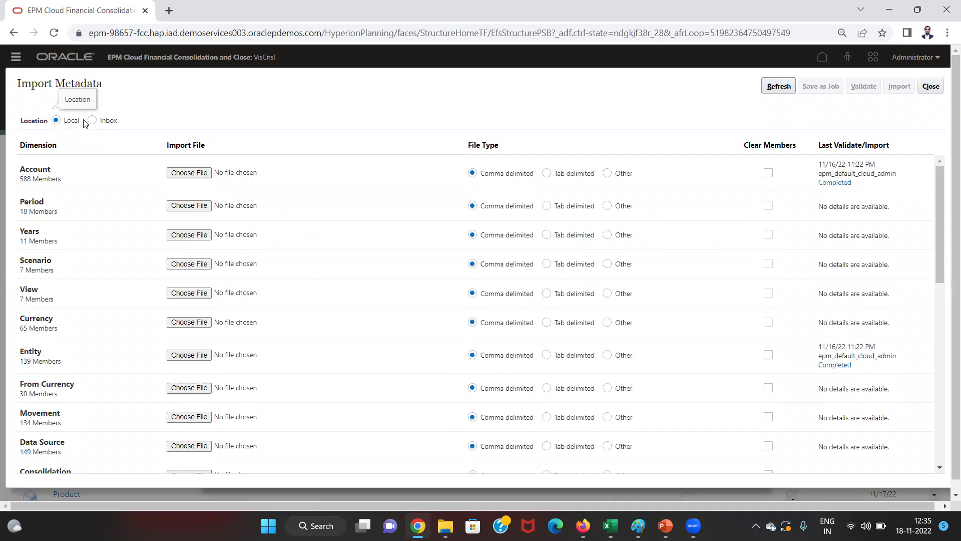
left_click(91, 121)
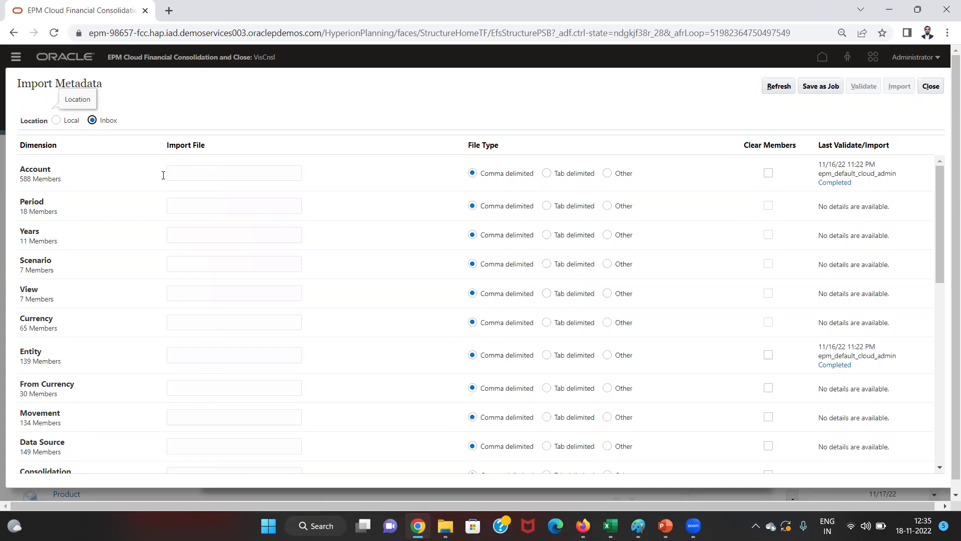
left_click(199, 171)
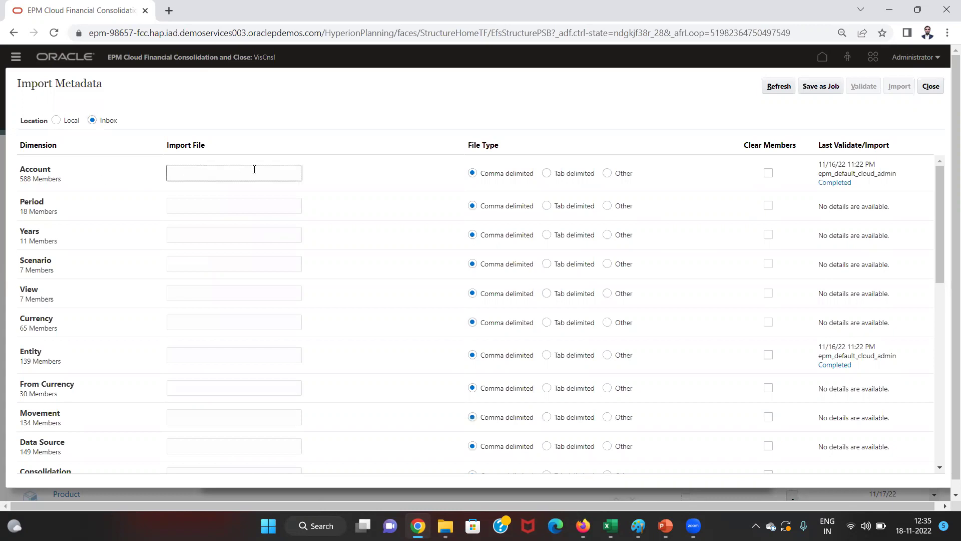
type("BULK METADTATA LOAD 3.csv")
key("super+d")
left_click(114, 383)
left_click(125, 418)
key("Escape")
key("super+d")
- Save the import as a job named metadta loading with error file metadtaloading, and close the import setup
left_click(832, 92)
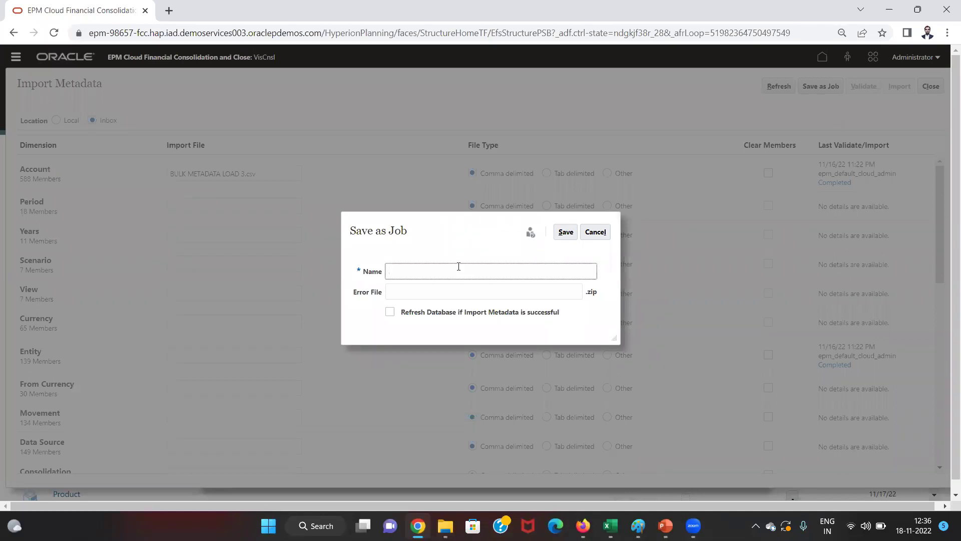
type("metadta ")
type("loa")
type(" load")
key("Tab")
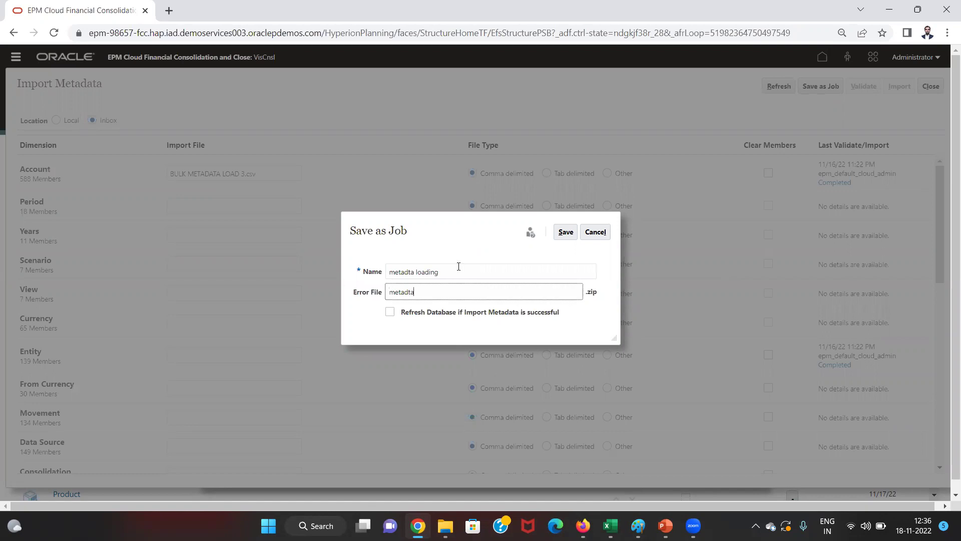
type("metadtaloading")
left_click(566, 232)
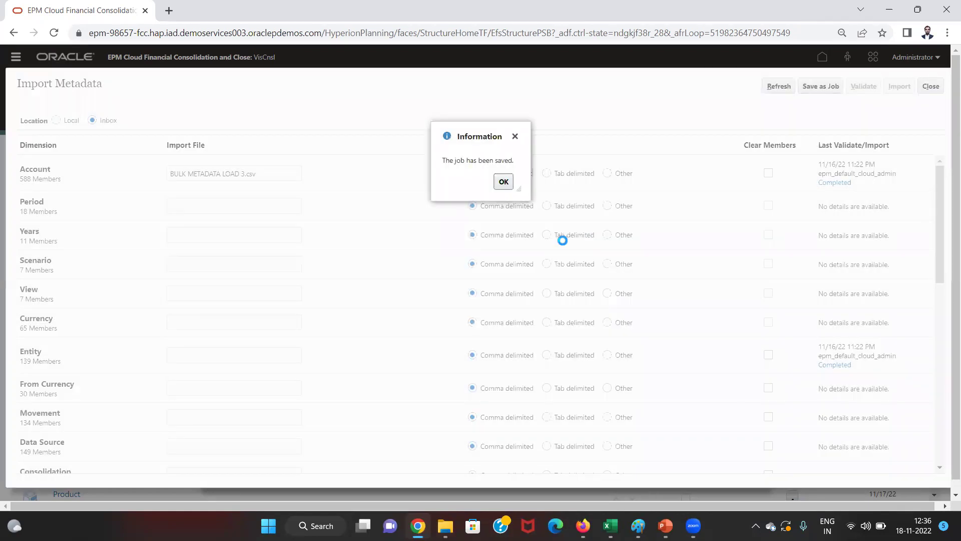
left_click(507, 183)
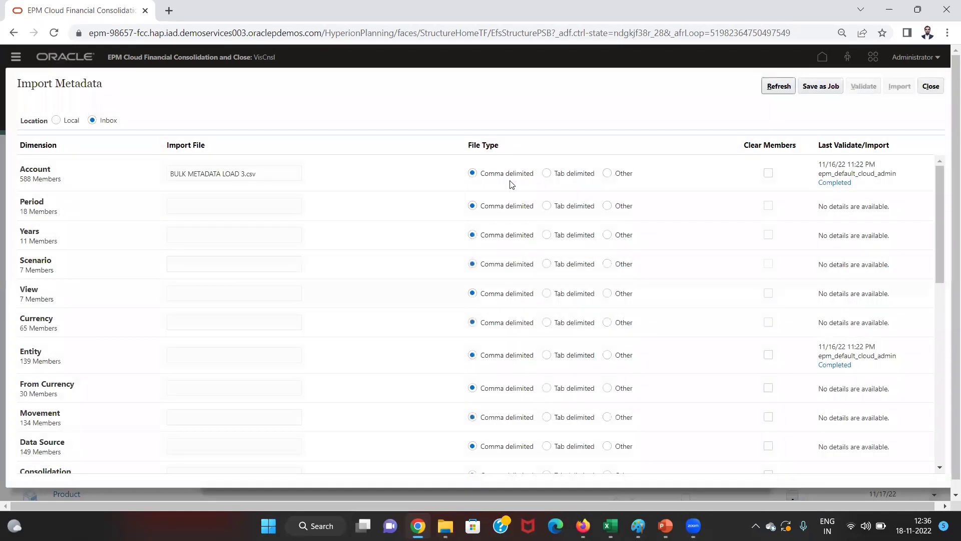
left_click(928, 88)
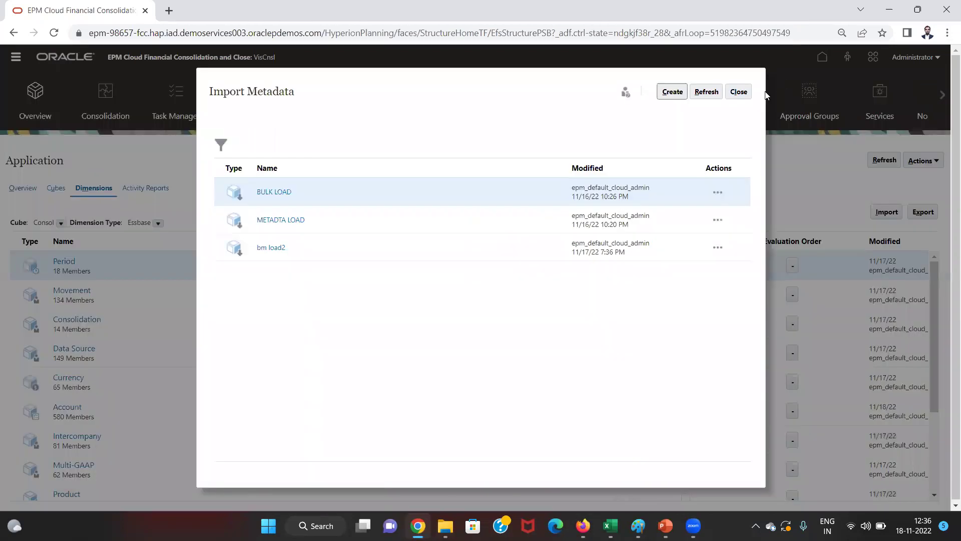
- Close the Import Metadata dialog and set up a new Import Metadata job in Jobs to run now
left_click(738, 92)
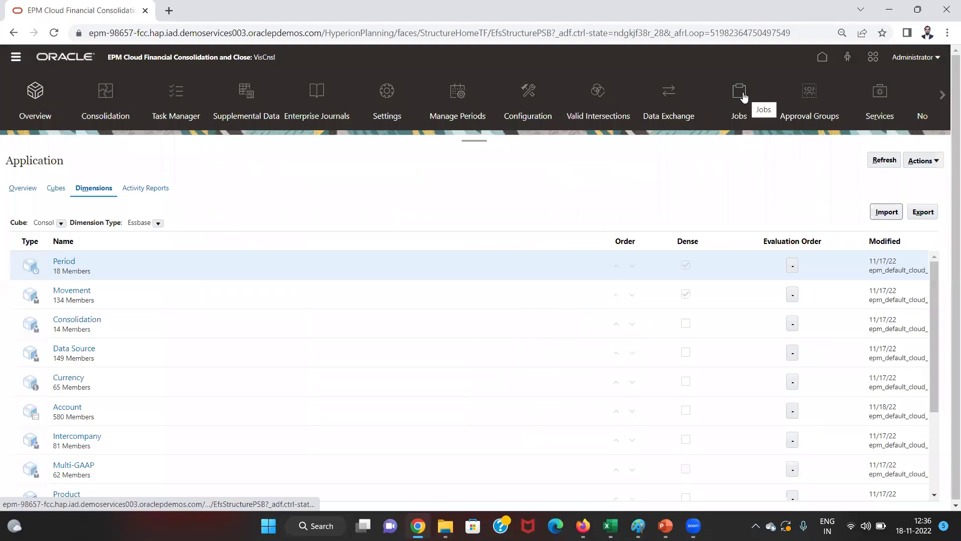
left_click(744, 96)
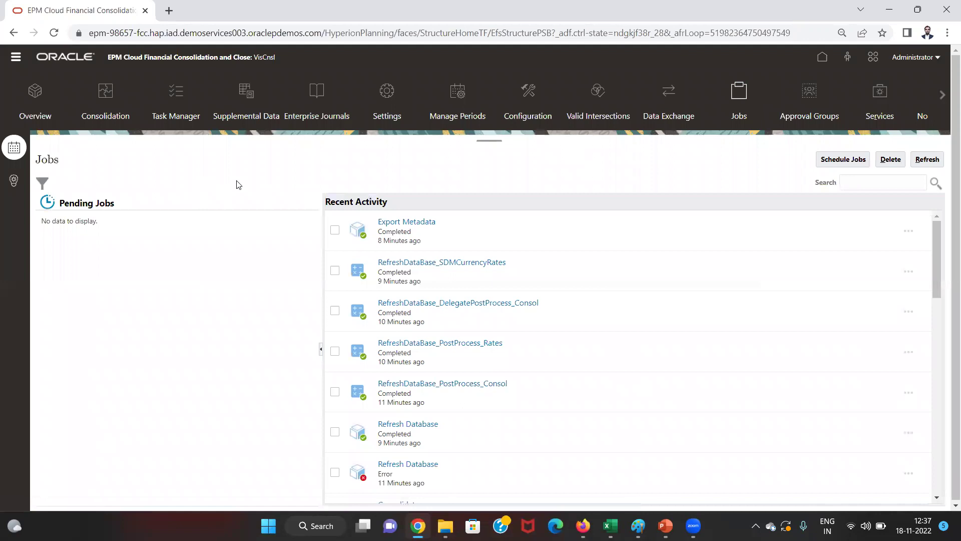
left_click(834, 160)
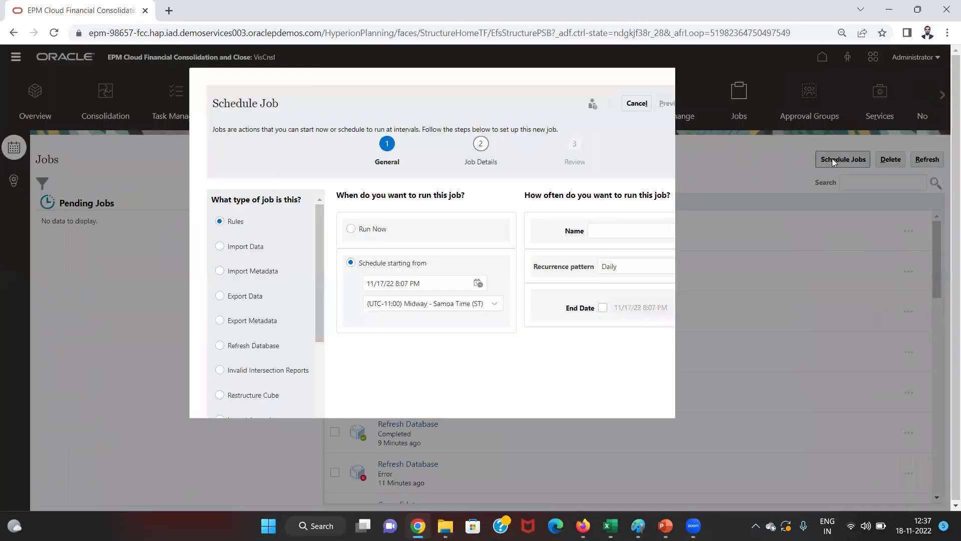
left_click(220, 272)
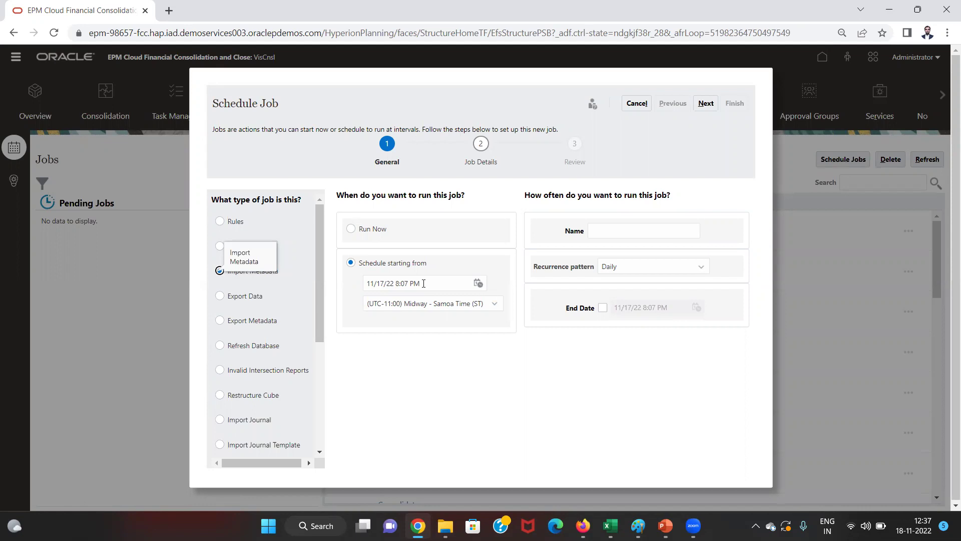
left_click(352, 229)
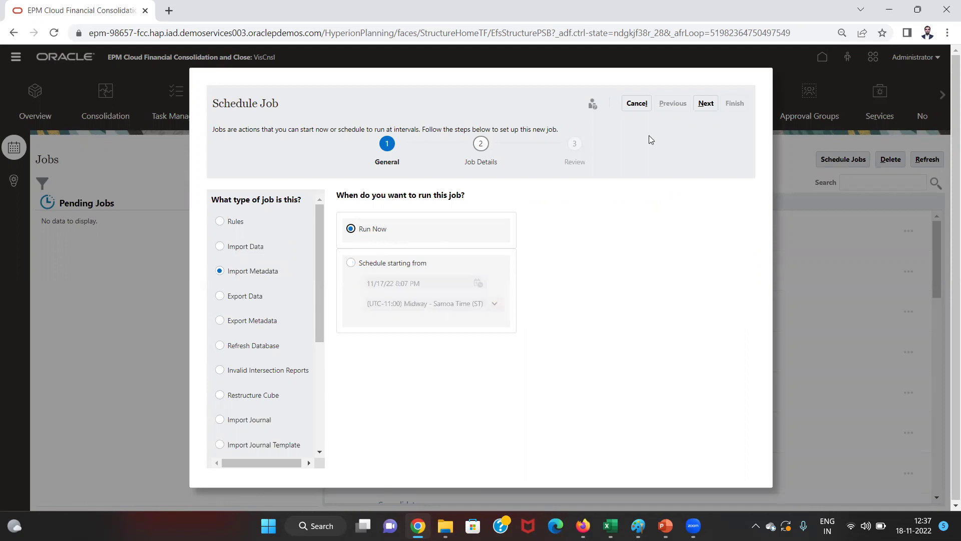
- Choose the "metadta loading" import job, submit it, and refresh the jobs list to check its status
left_click(706, 105)
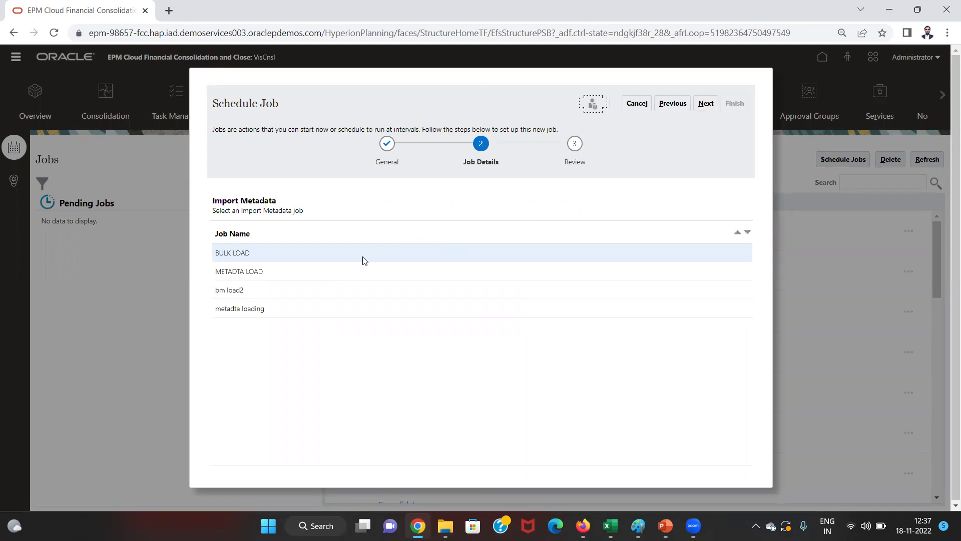
left_click(242, 309)
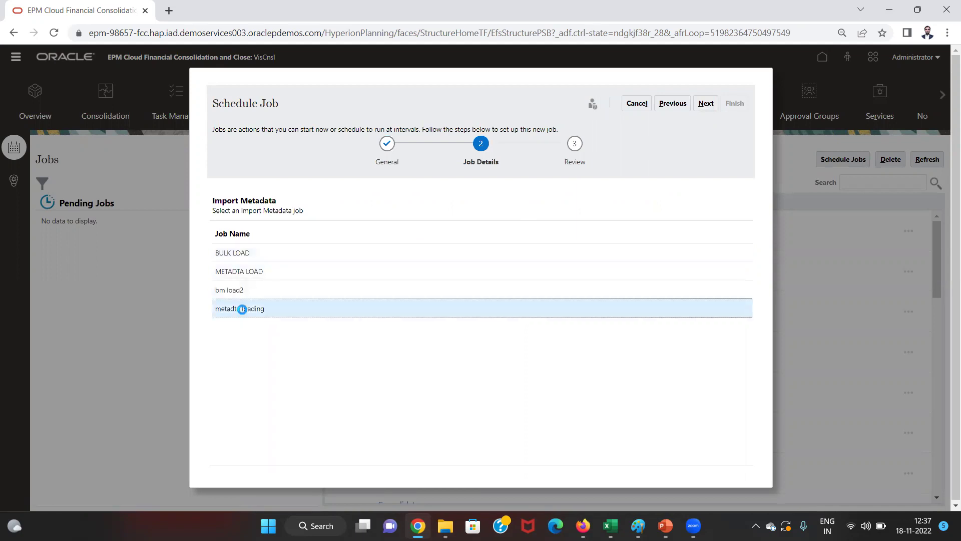
left_click(703, 106)
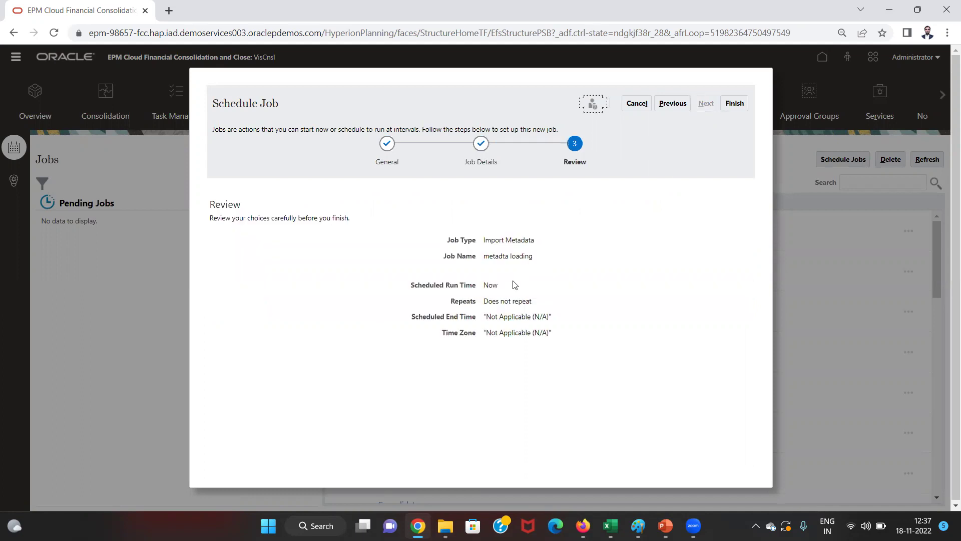
left_click(732, 104)
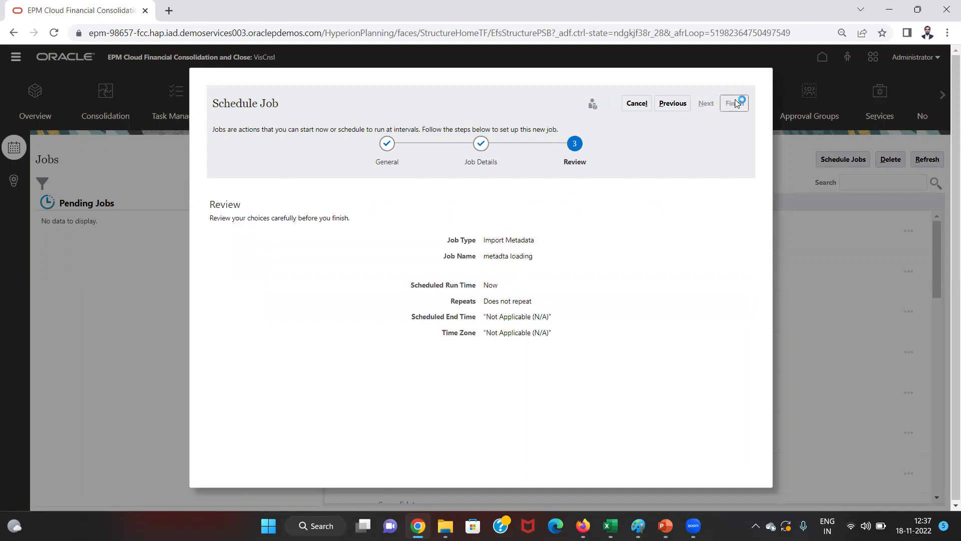
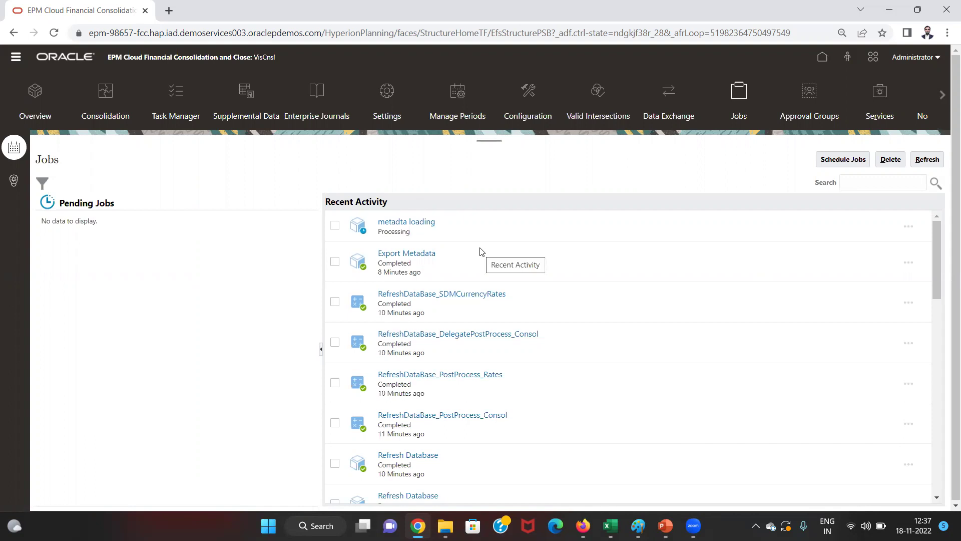
left_click(930, 157)
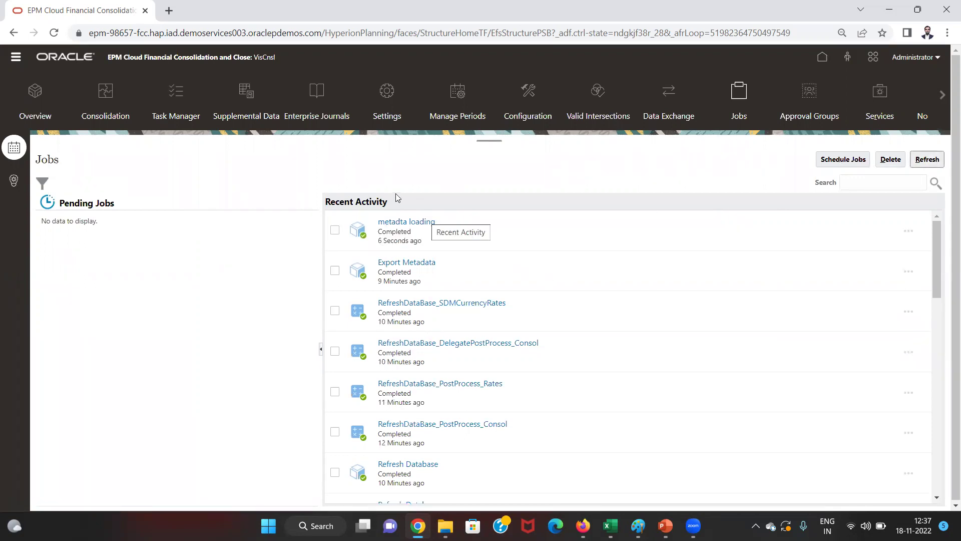
- Open the Dimensions editor and search the Account dimension for "cash" in both names and aliases
left_click(15, 65)
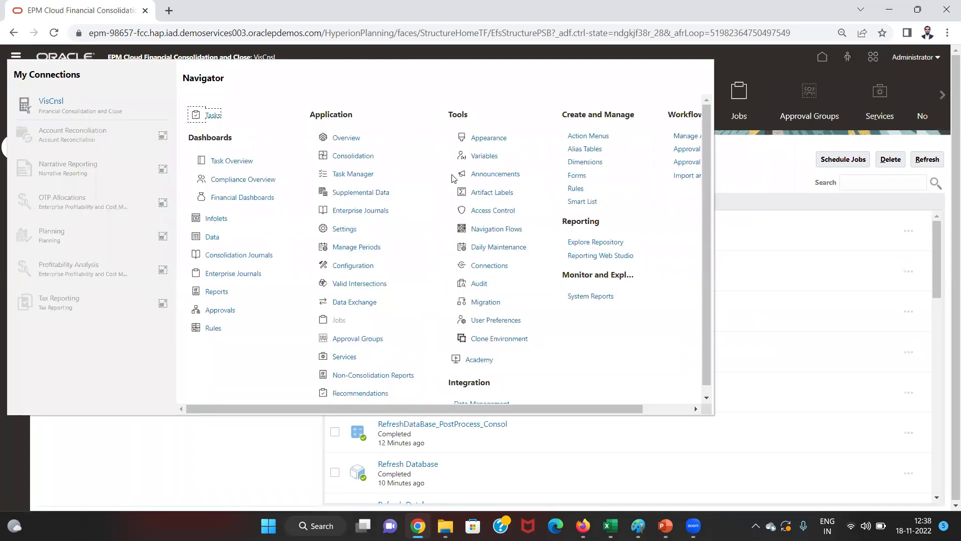
left_click(579, 164)
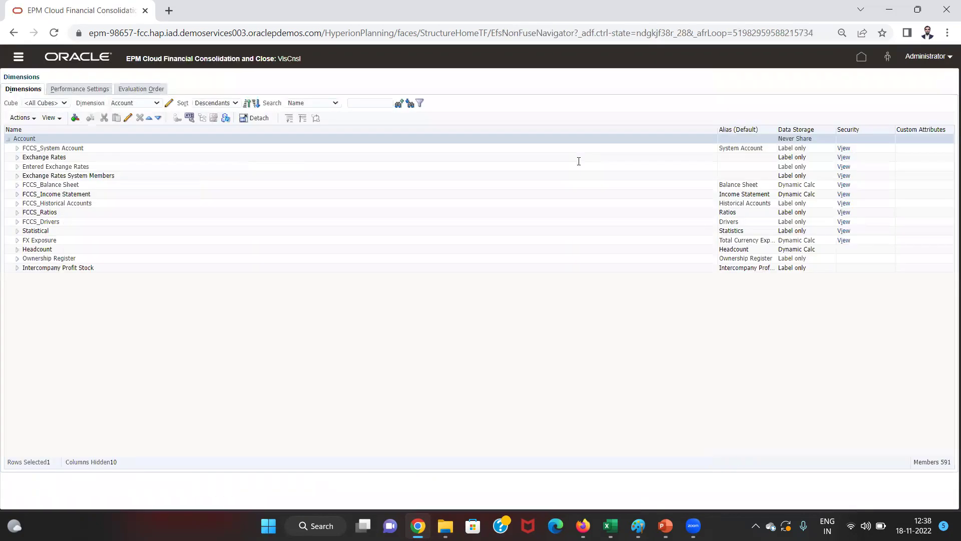
left_click(297, 104)
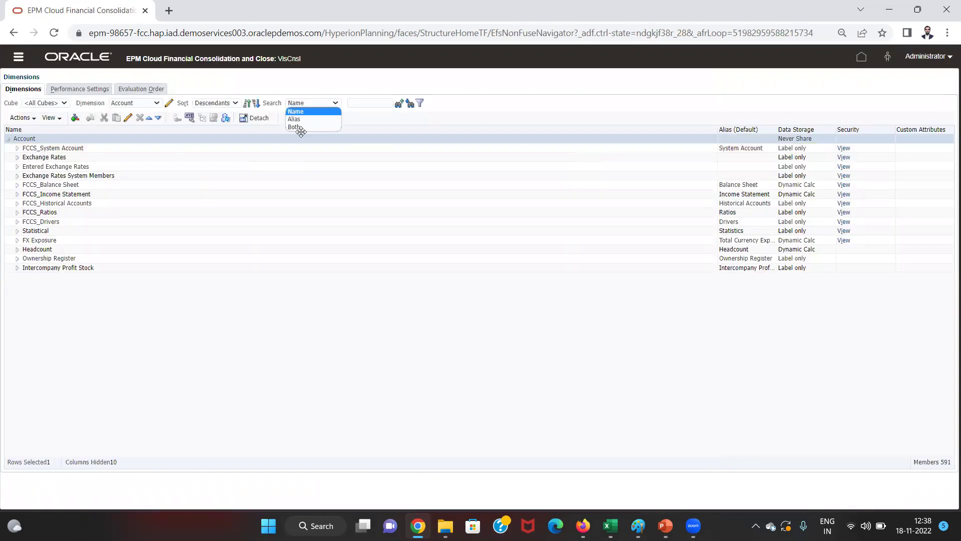
left_click(303, 126)
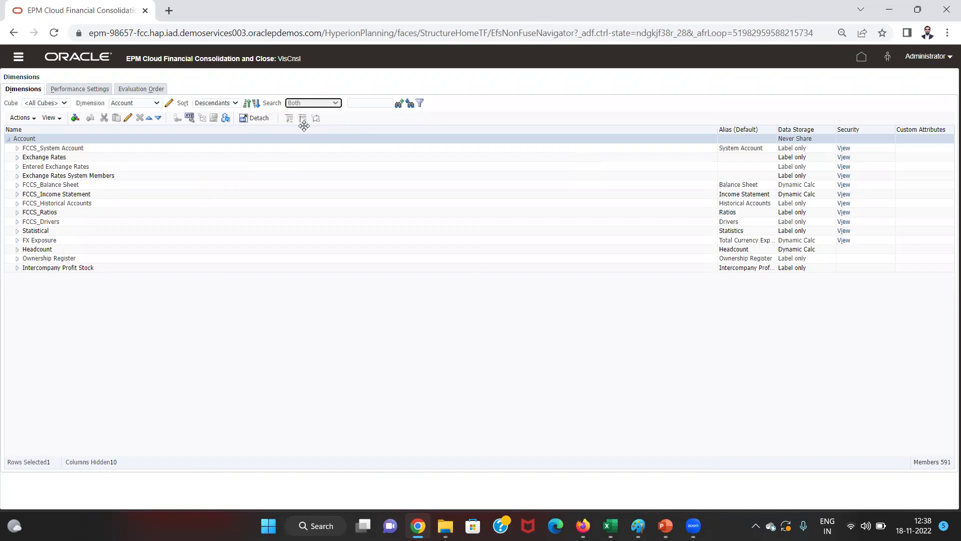
left_click(367, 105)
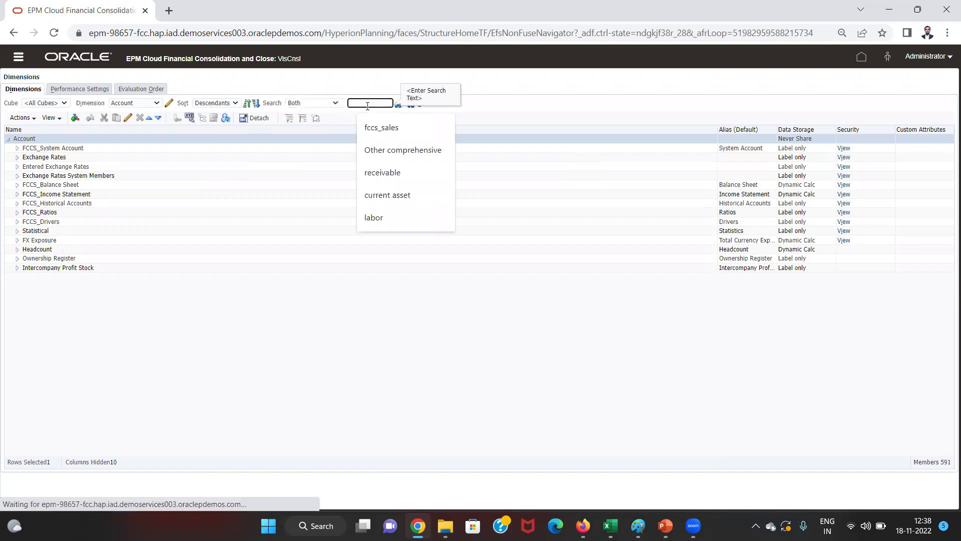
type("cash")
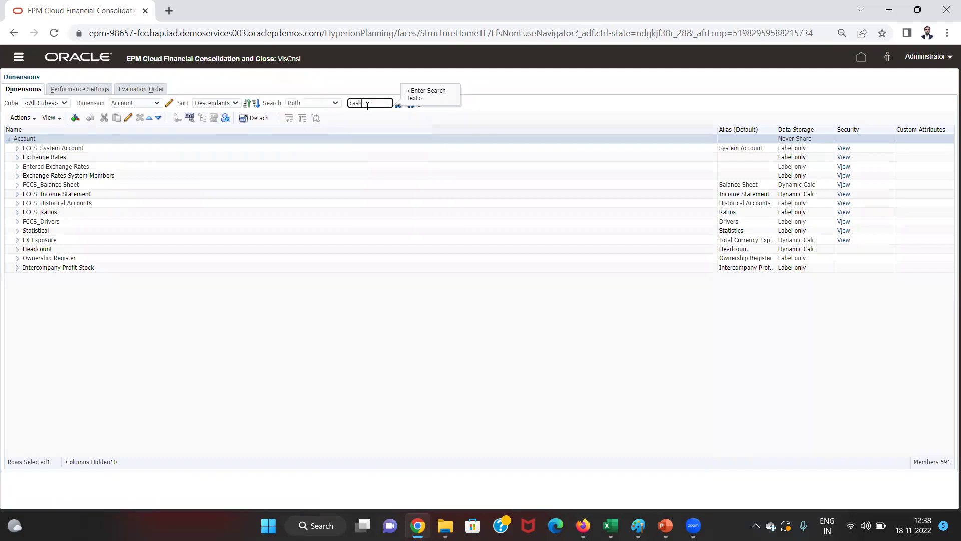
left_click(410, 106)
left_click(410, 106)
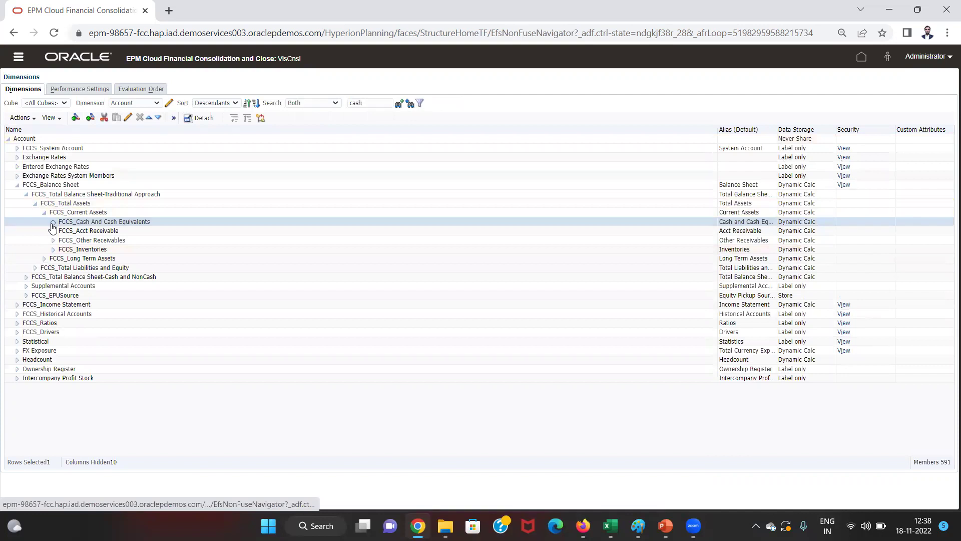
- Expand FCCS_Cash And Cash Equivalents and check the imported members 1234, 4567 and 8900
left_click(53, 223)
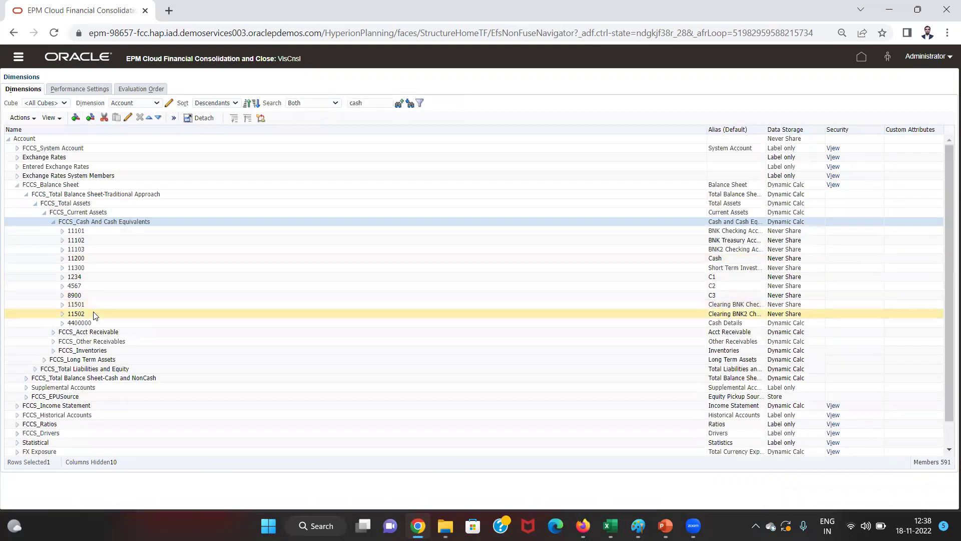
left_click(146, 277)
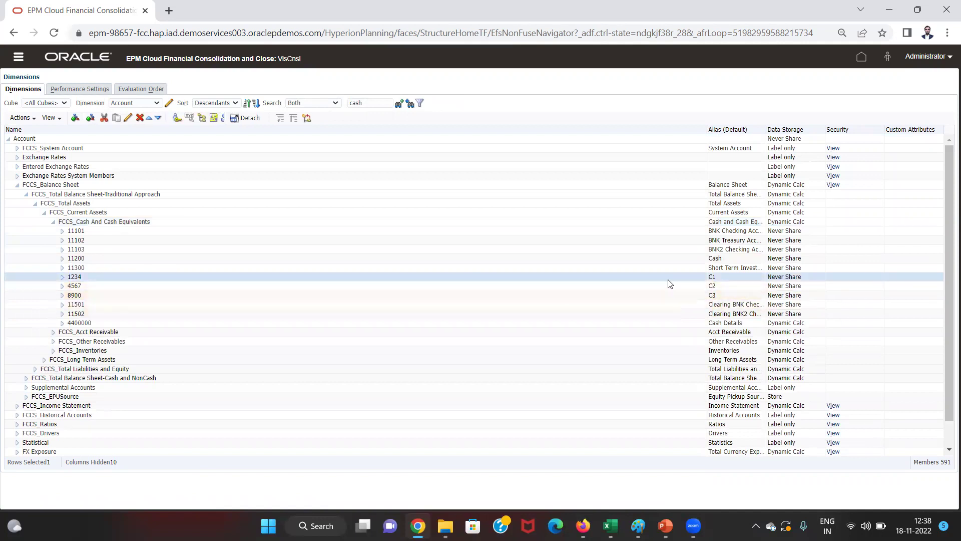
left_click(685, 287)
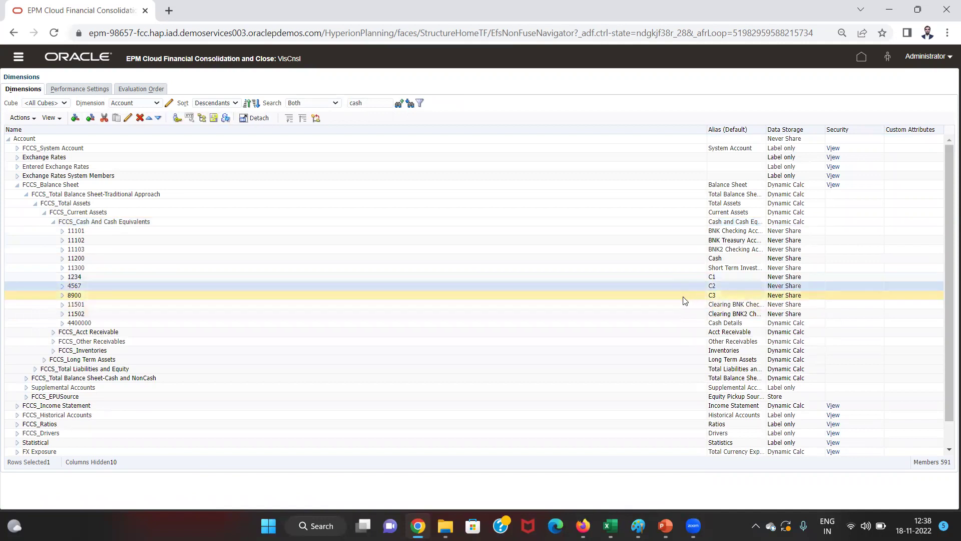
left_click(683, 296)
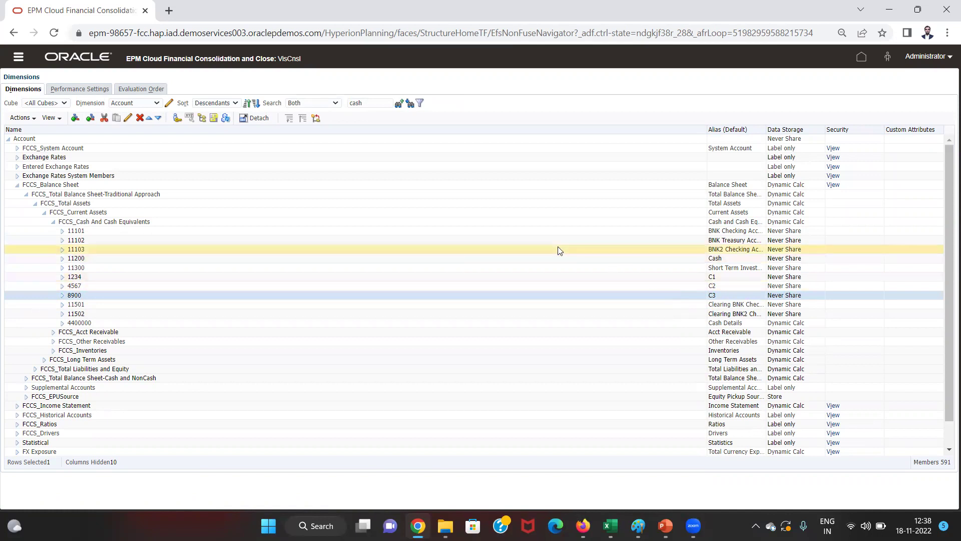
- Open Data Management in a maximized window, wait for it to load, and show its Setup tasks
left_click(16, 58)
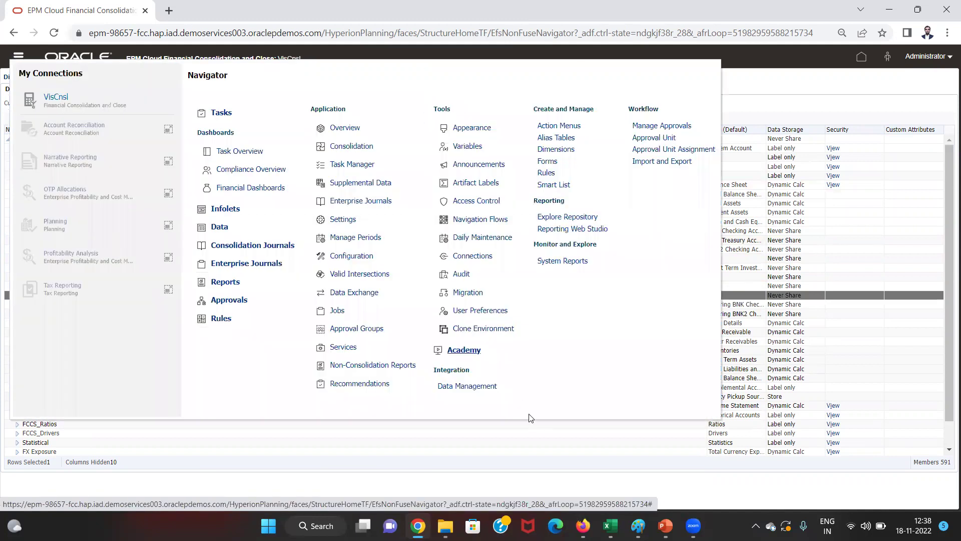
left_click(482, 391)
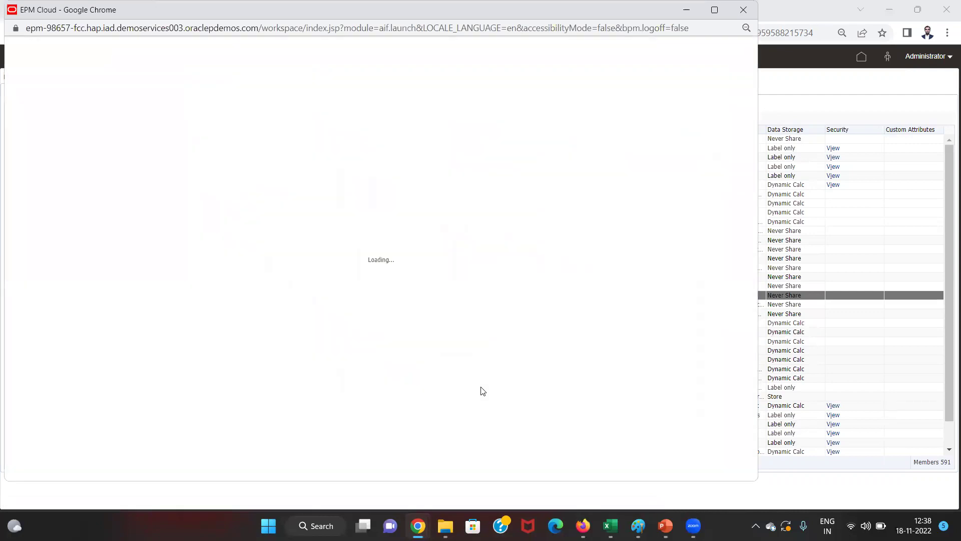
left_click(714, 10)
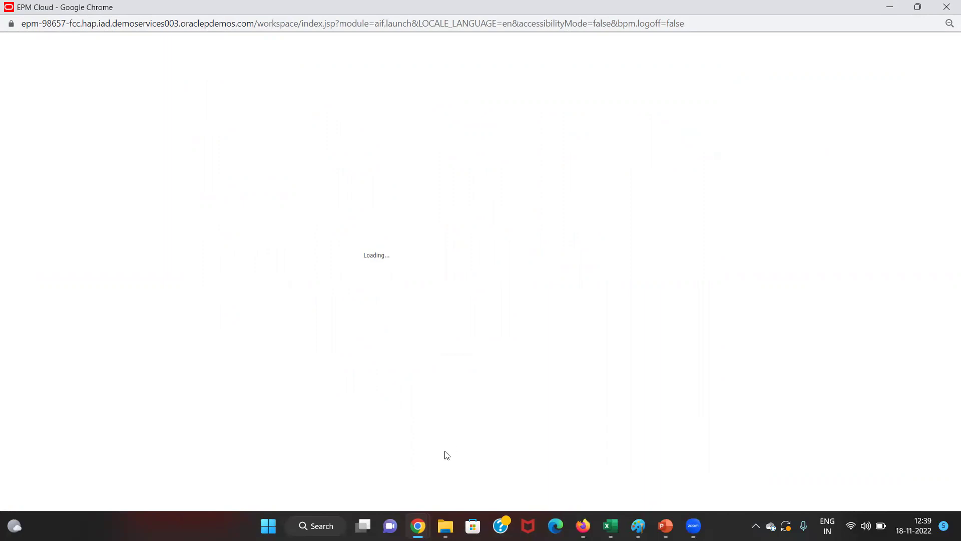
mouse_move(423, 523)
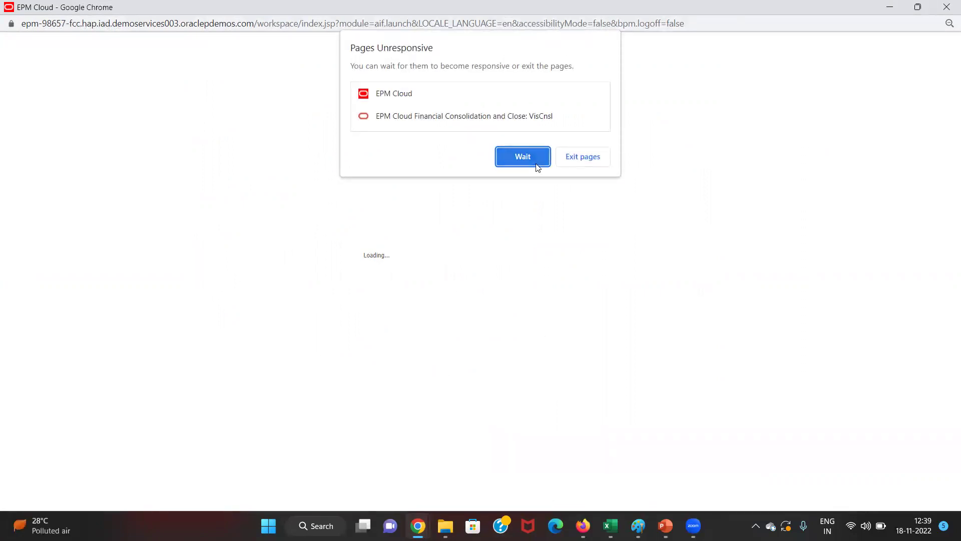
left_click(523, 156)
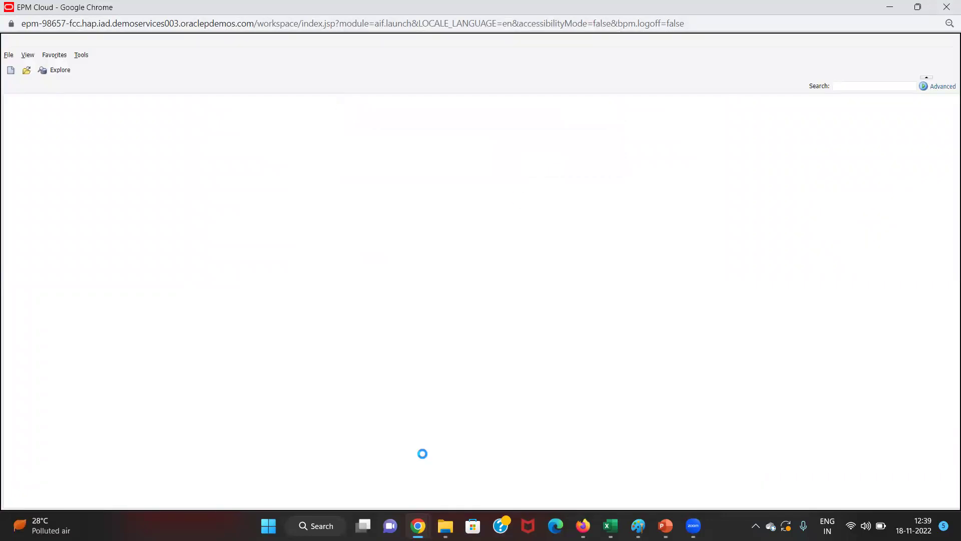
mouse_move(425, 523)
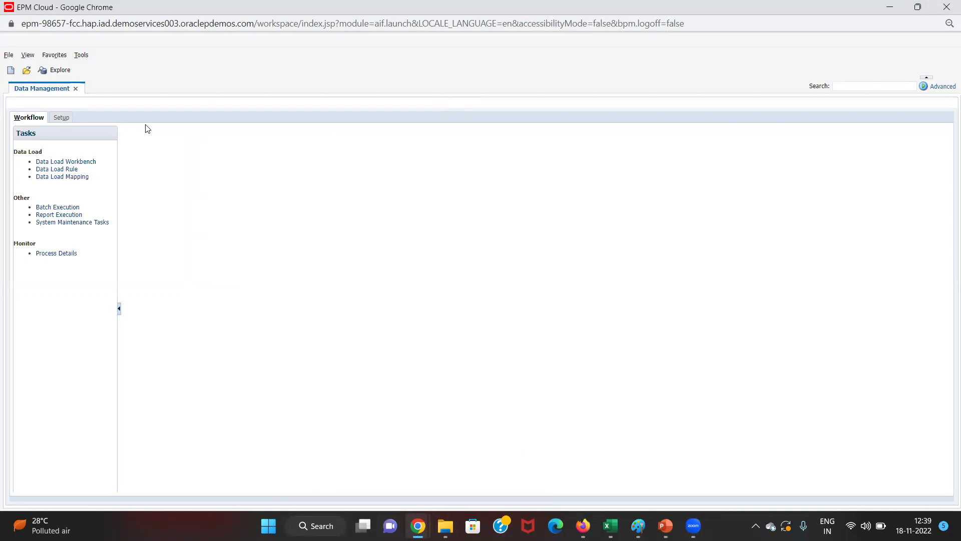
left_click(66, 119)
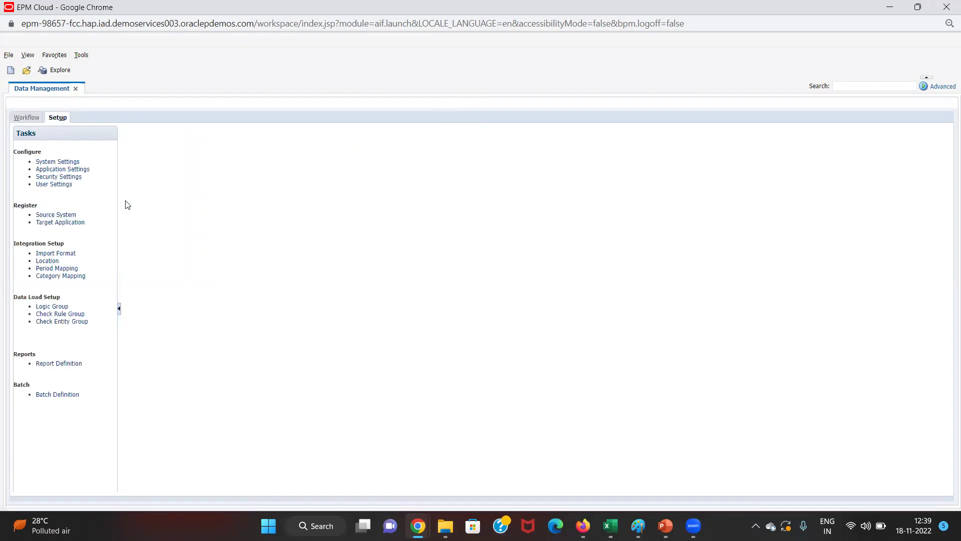
- Switch to File Explorer and select the METADATA_DM file in Documents > FCCS_Work Folder > Data Management > Metadata Load
key("alt+Tab")
key("alt+Tab")
key("alt+Tab")
key("alt+Tab")
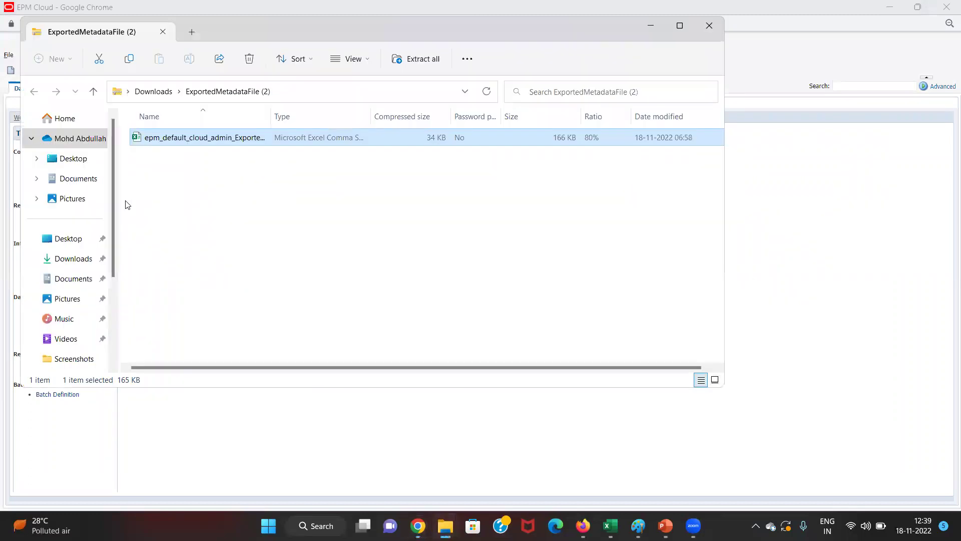
left_click(98, 182)
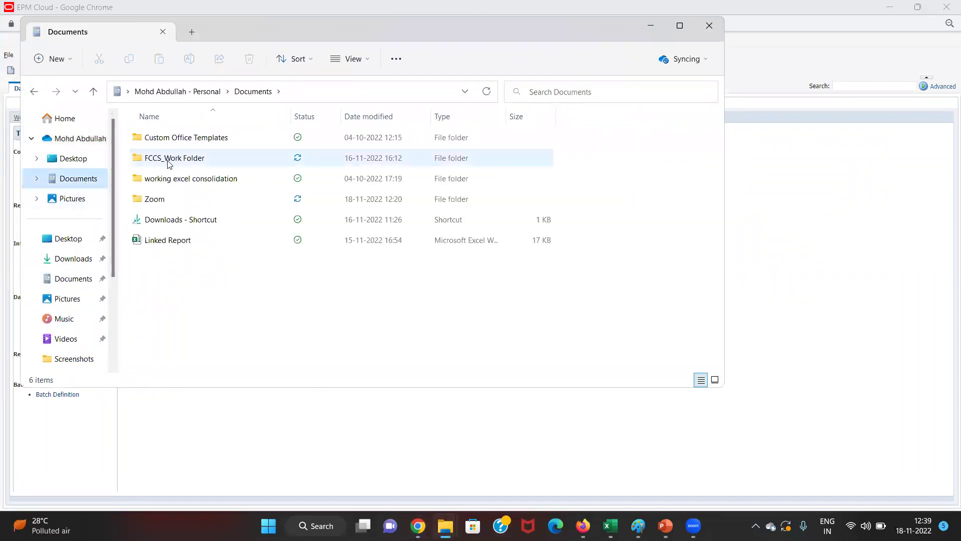
double_click(172, 158)
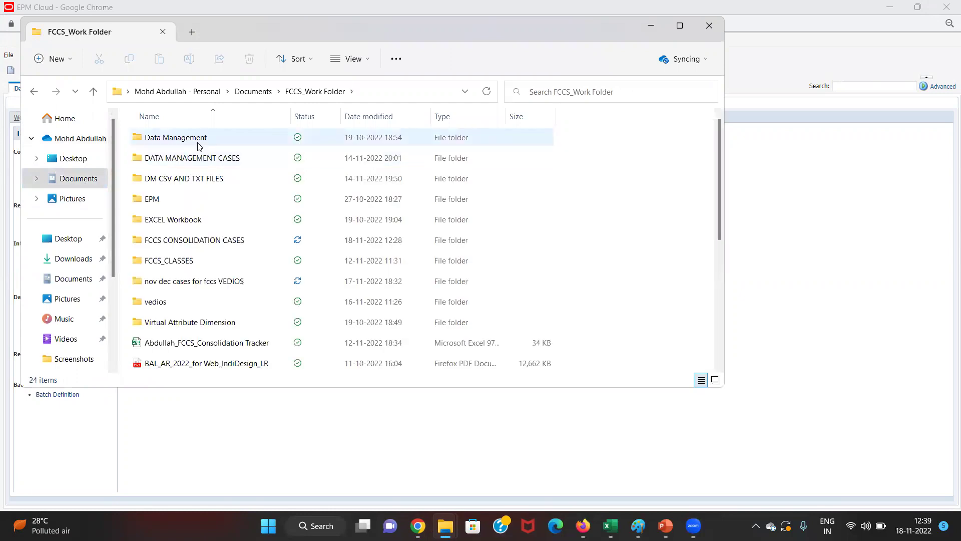
double_click(198, 145)
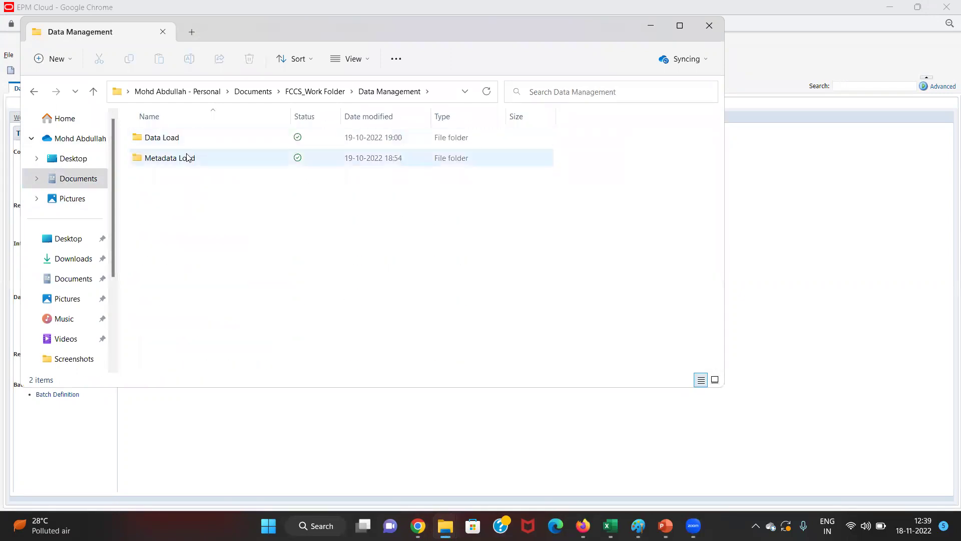
double_click(201, 157)
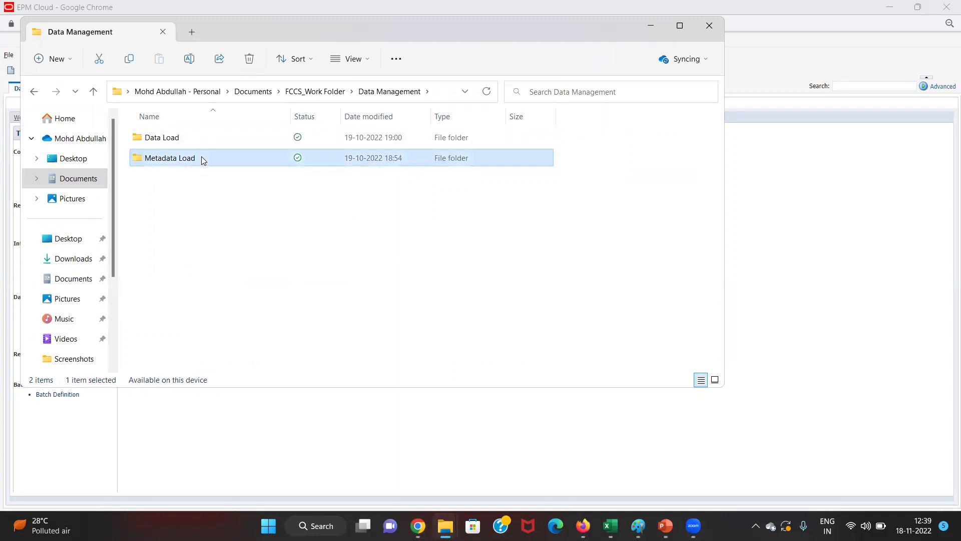
left_click(172, 158)
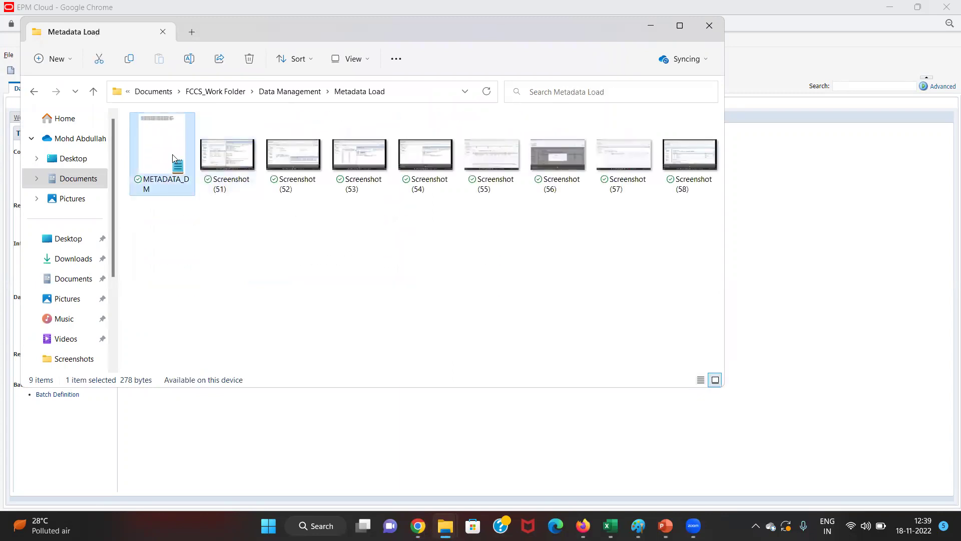
- Open METADATA_DM in Notepad, change the account number in the CASH - FIELD line to 11107, save the file and close it
double_click(172, 154)
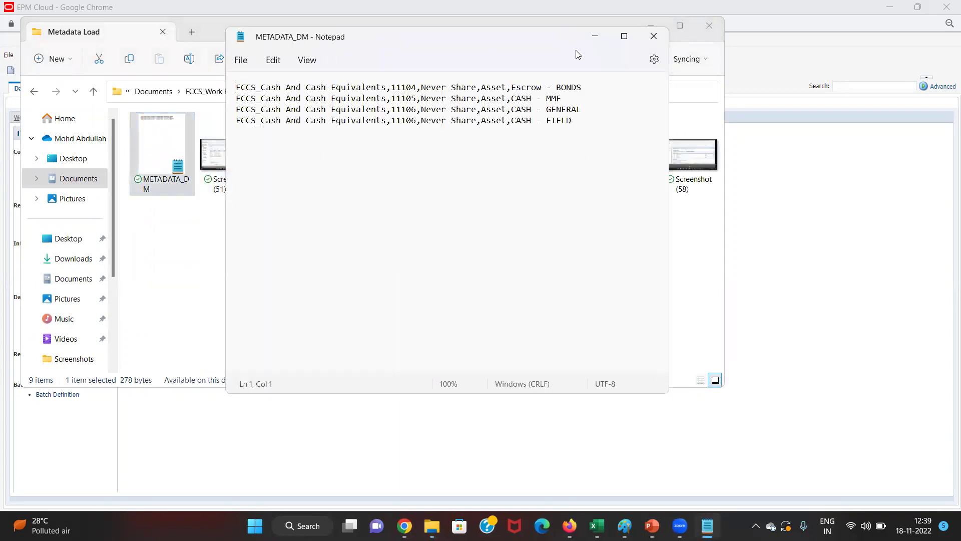
left_click(625, 37)
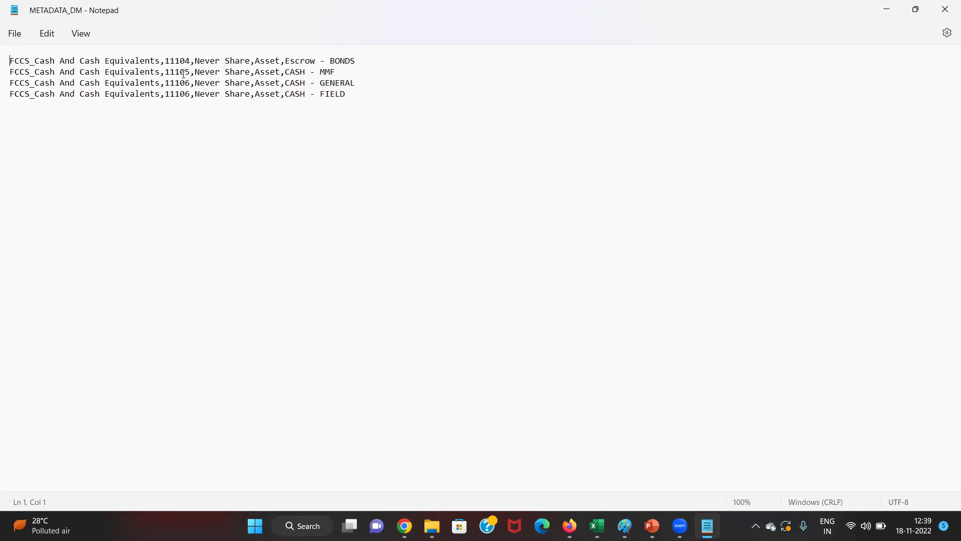
left_click(187, 96)
key("BackSpace")
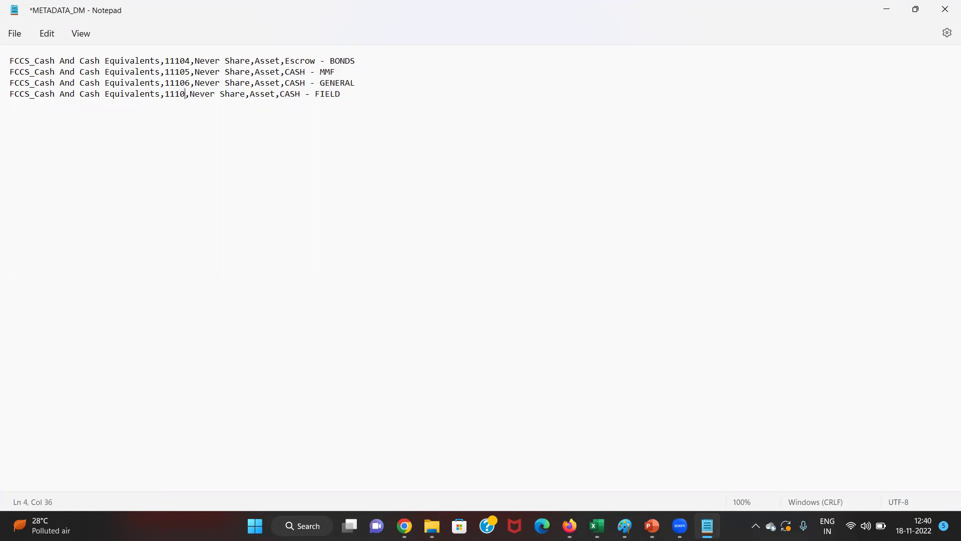
type("7")
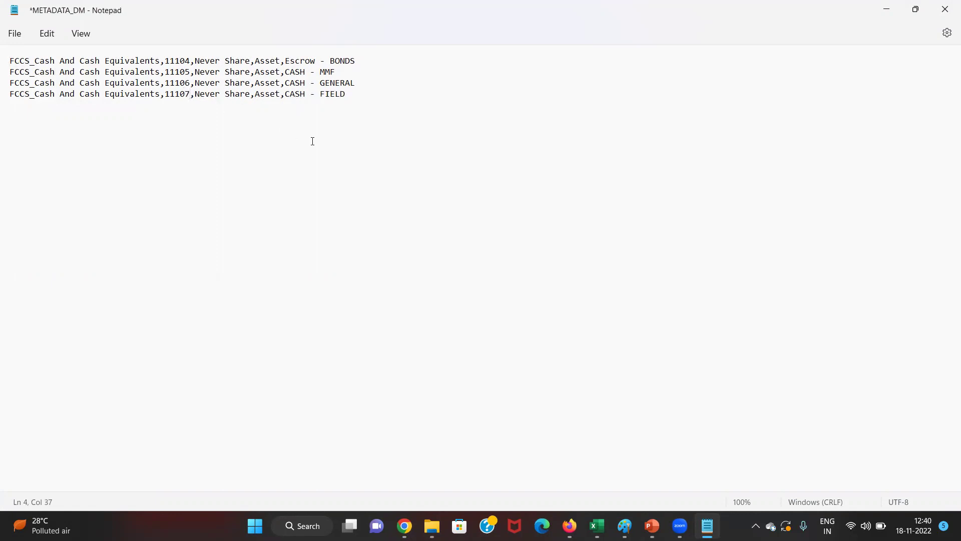
key("ctrl+s")
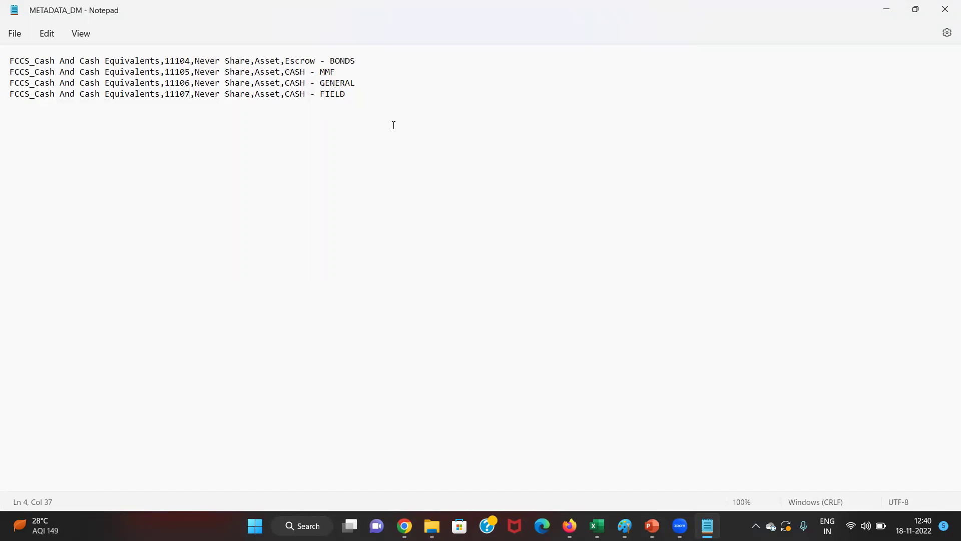
left_click(947, 11)
- Switch back to Data Management in Chrome, select the File source system under Source System and save
key("alt+Tab")
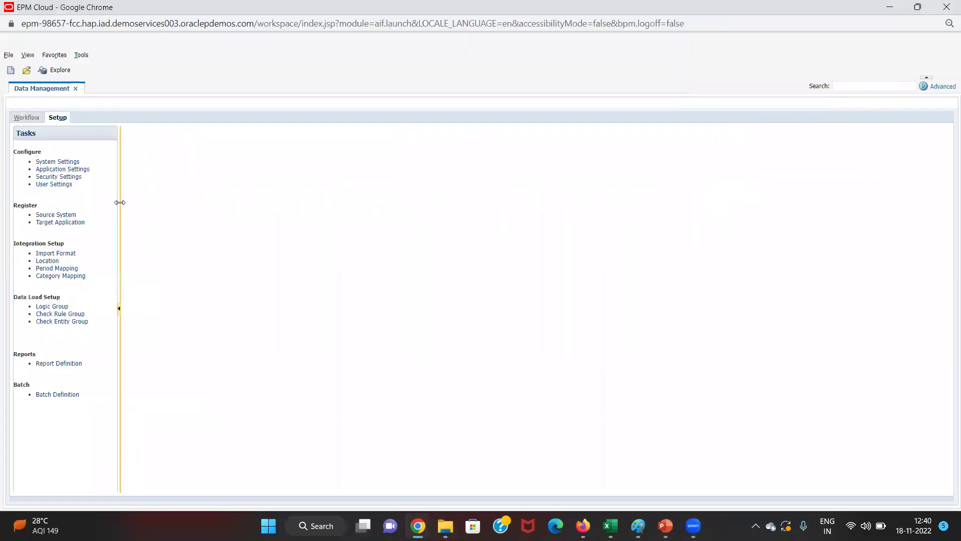
left_click(62, 216)
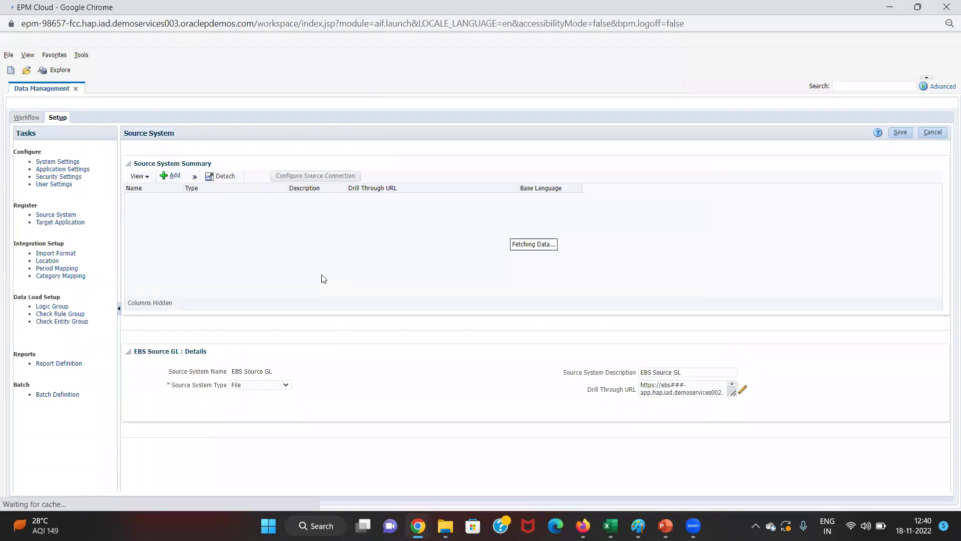
left_click(184, 208)
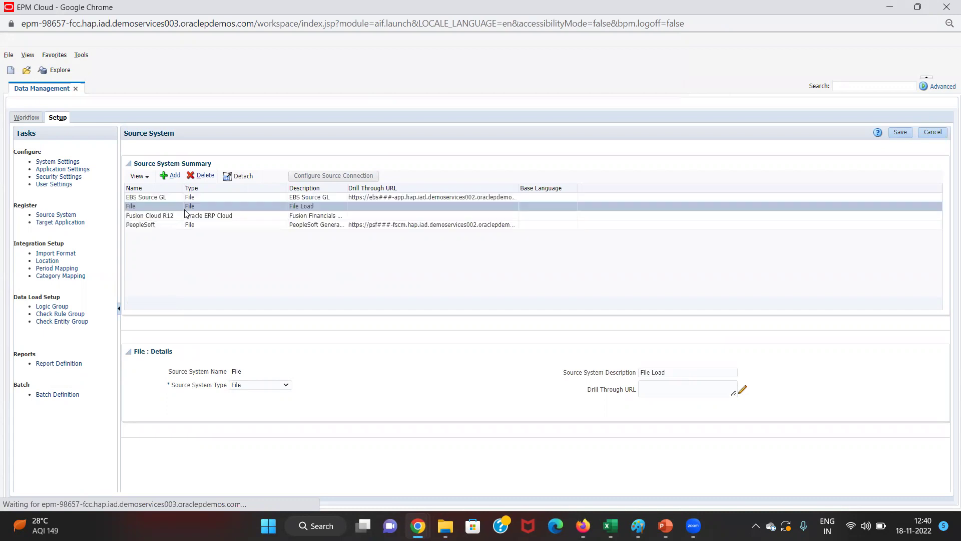
left_click(900, 133)
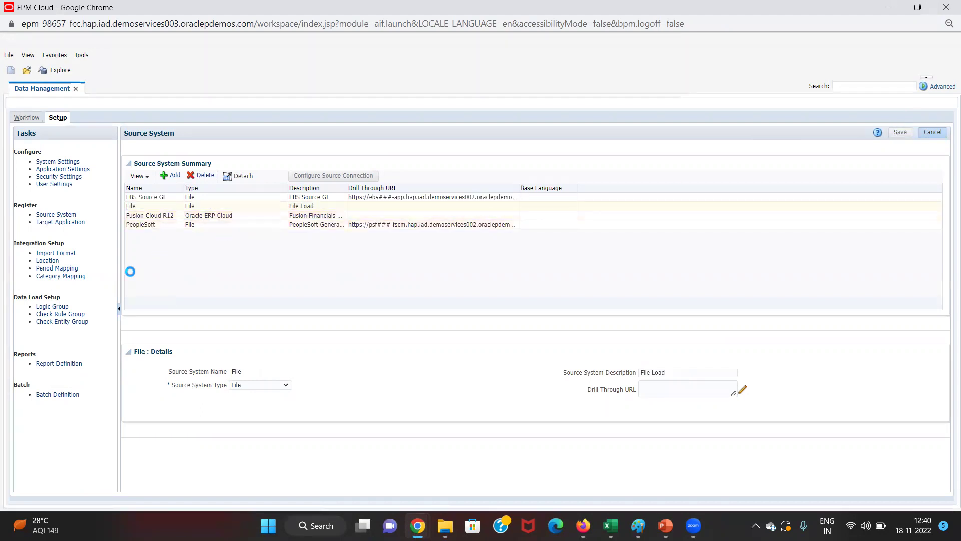
- Open Target Application and add the Dimensions targets for the VisCnsl application, leaving the prefix blank
left_click(48, 222)
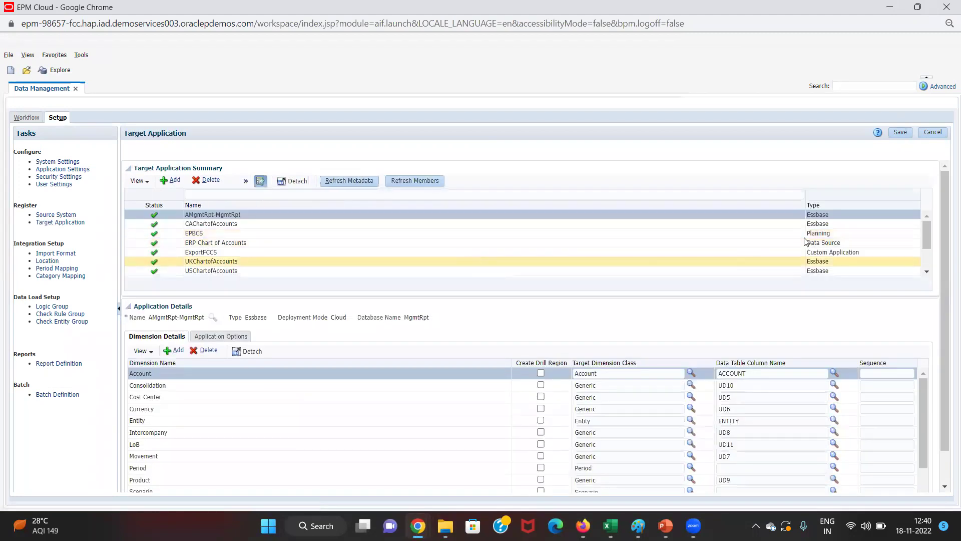
left_click_drag(924, 245, 925, 270)
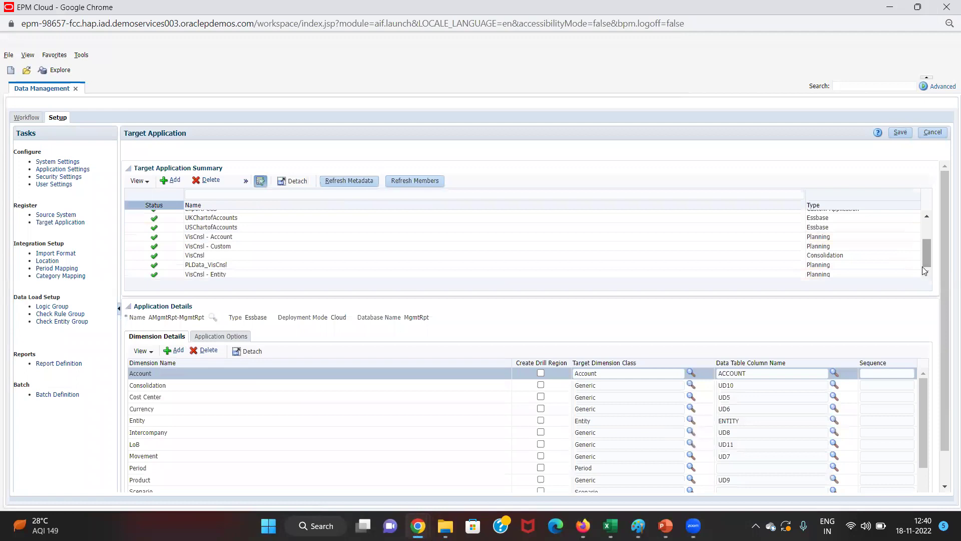
left_click(733, 238)
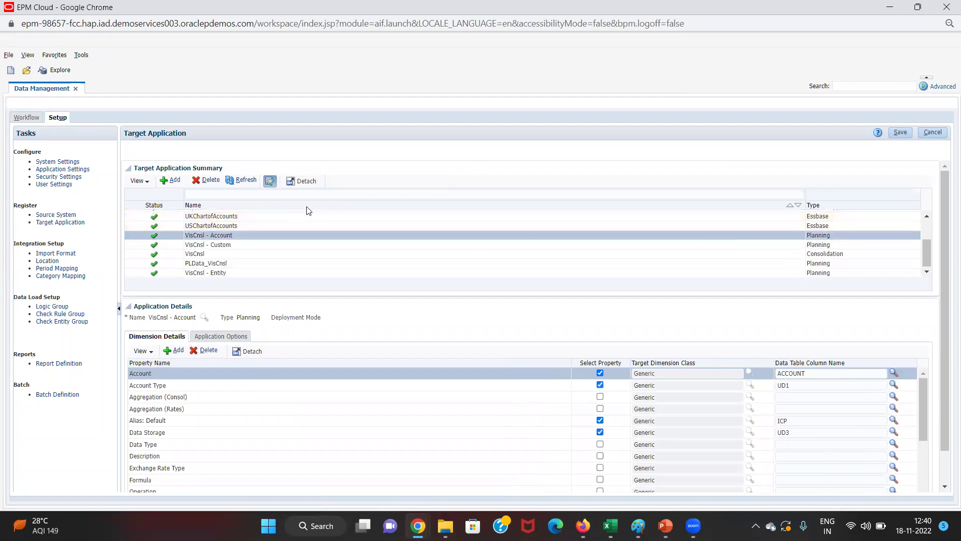
left_click(141, 187)
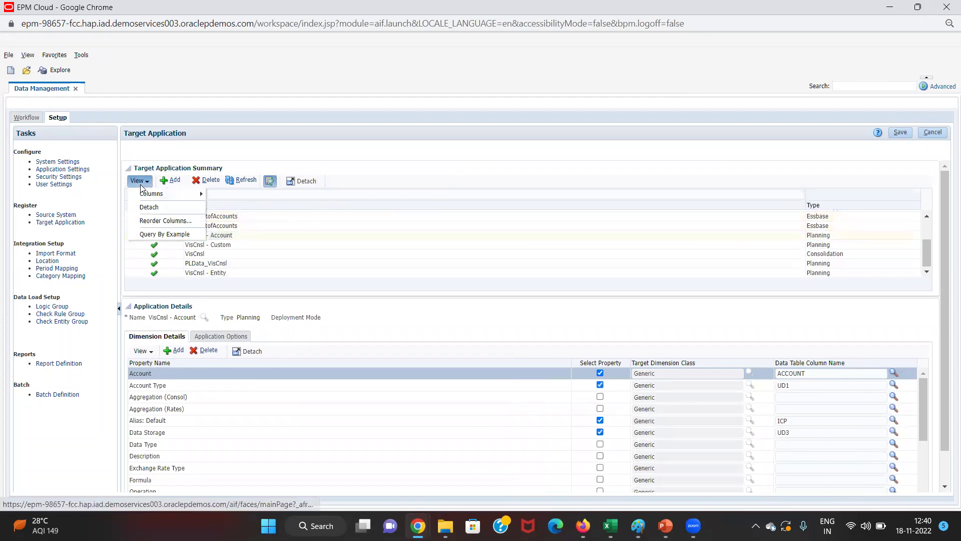
left_click(169, 183)
left_click(170, 183)
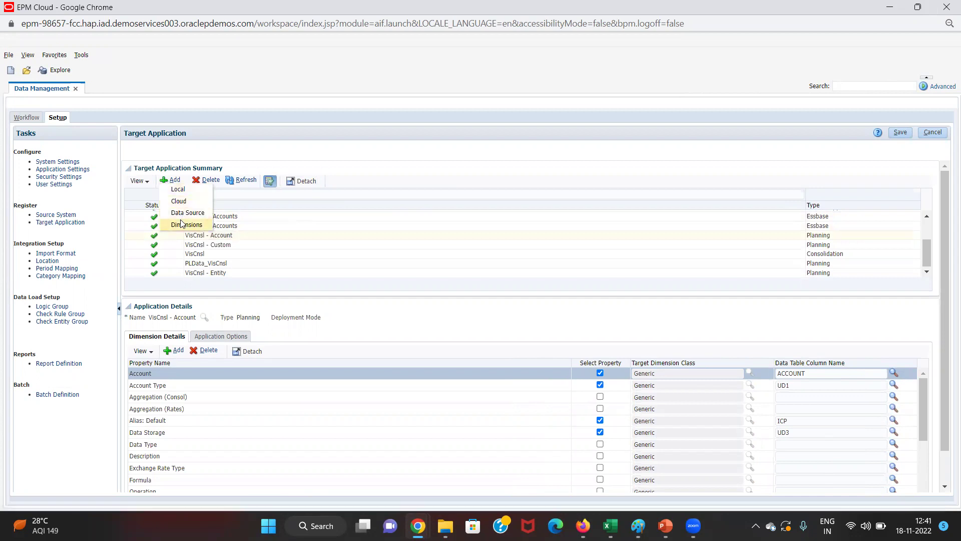
left_click(181, 224)
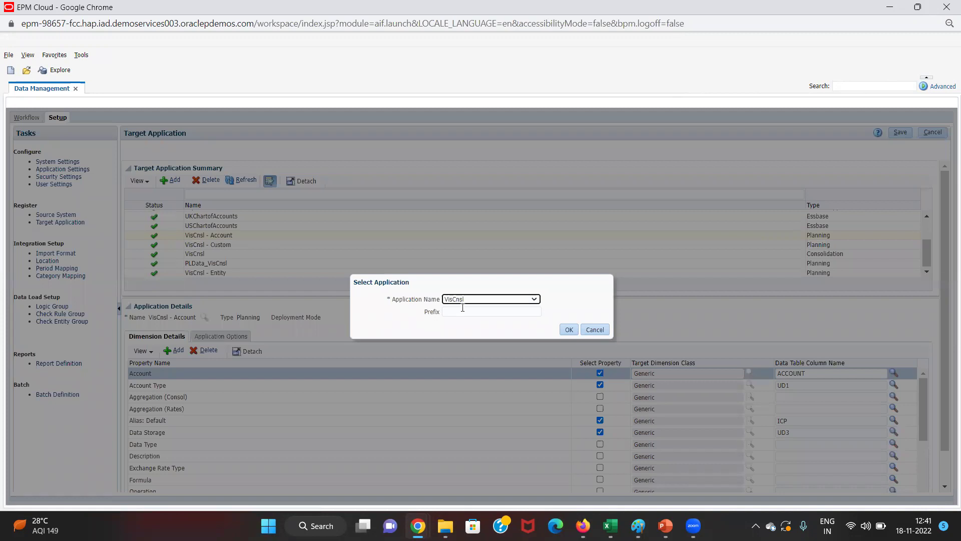
left_click(566, 333)
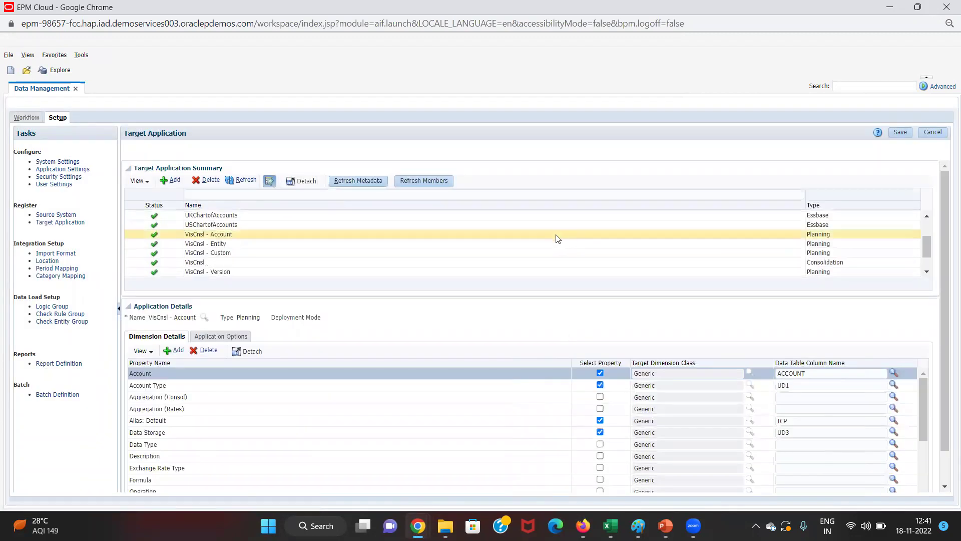
- Select the VisCnsl - Account target application, check its selected properties and data table columns, and save
left_click(555, 235)
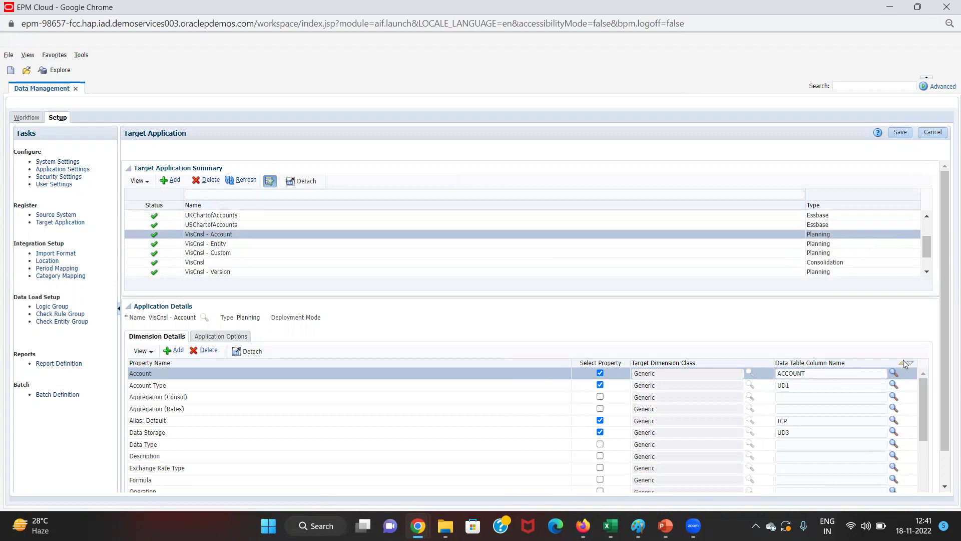
left_click_drag(945, 366, 945, 403)
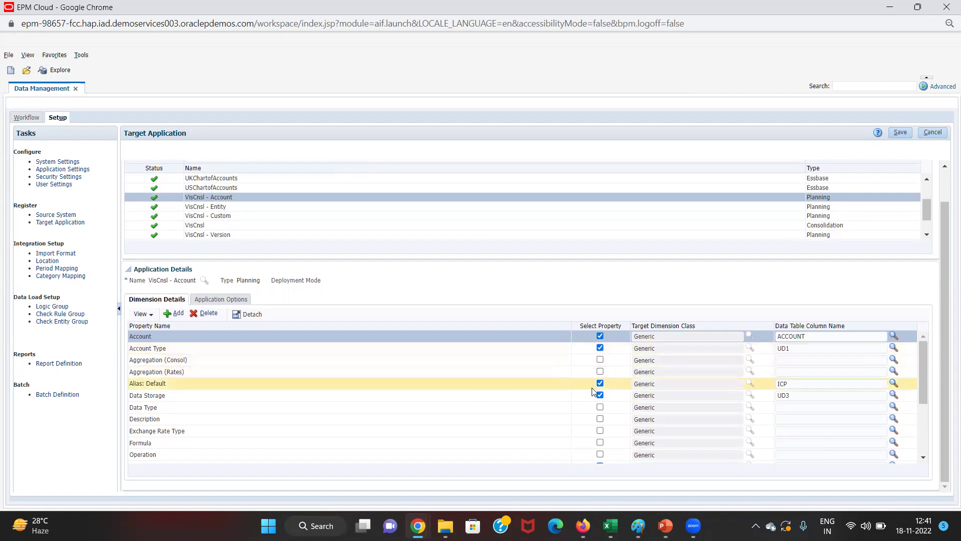
mouse_move(926, 366)
left_mouse_down()
mouse_move(928, 401)
mouse_move(924, 358)
left_mouse_up()
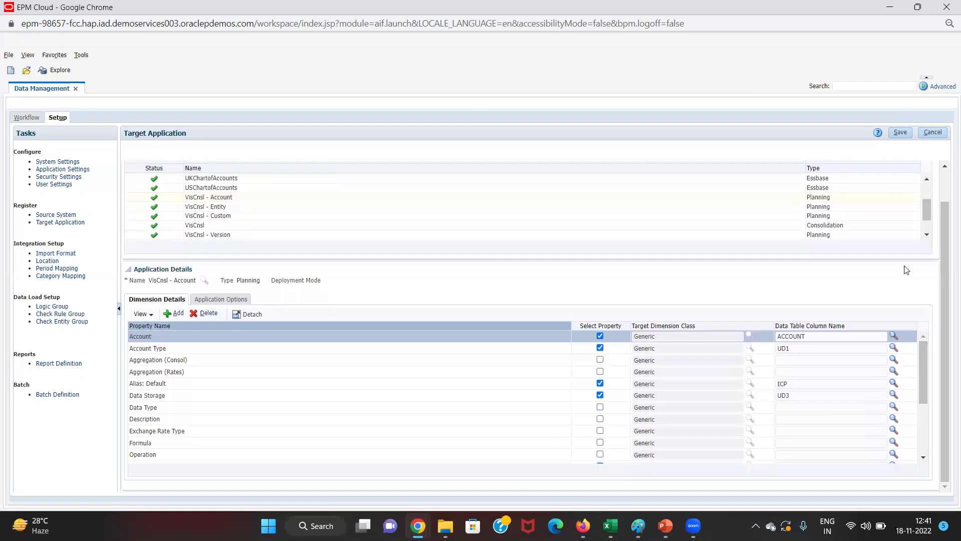
left_click(899, 133)
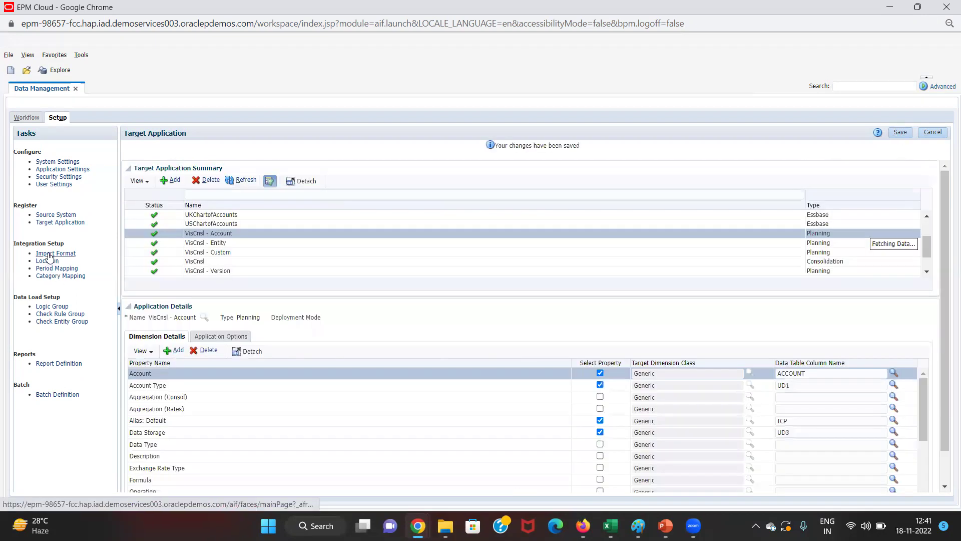
- Add an import format named IMF_MD3 with source File and file type Delimited - All Data Type
left_click(48, 253)
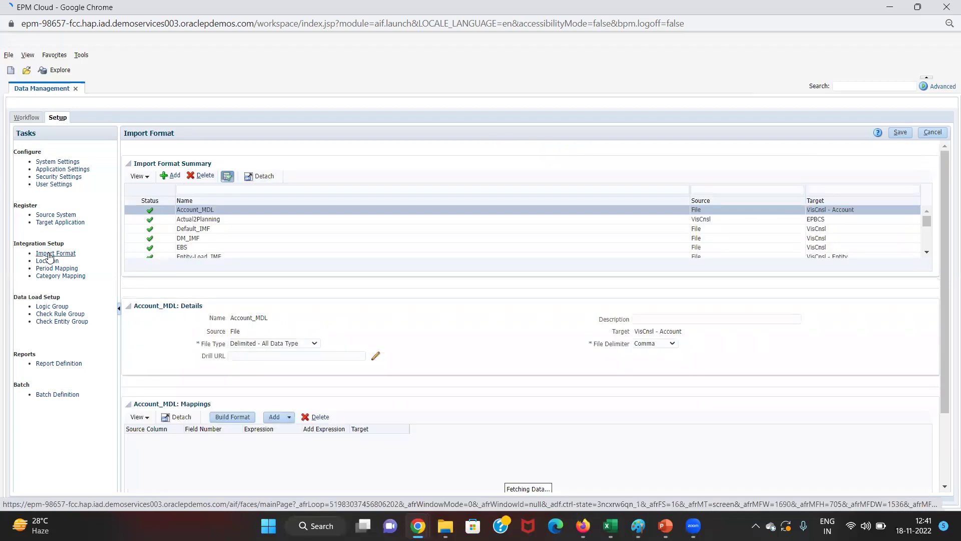
left_click(174, 178)
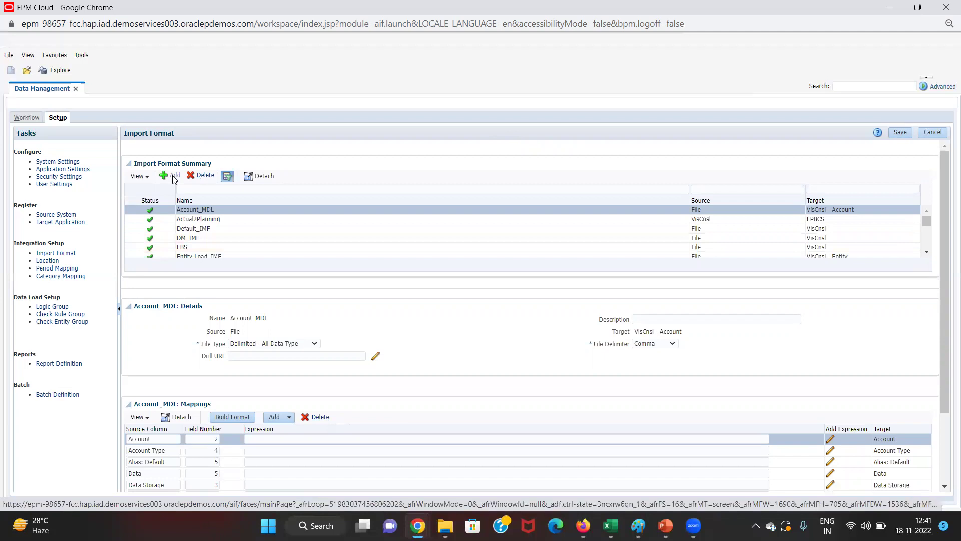
left_click(264, 319)
type("IMF")
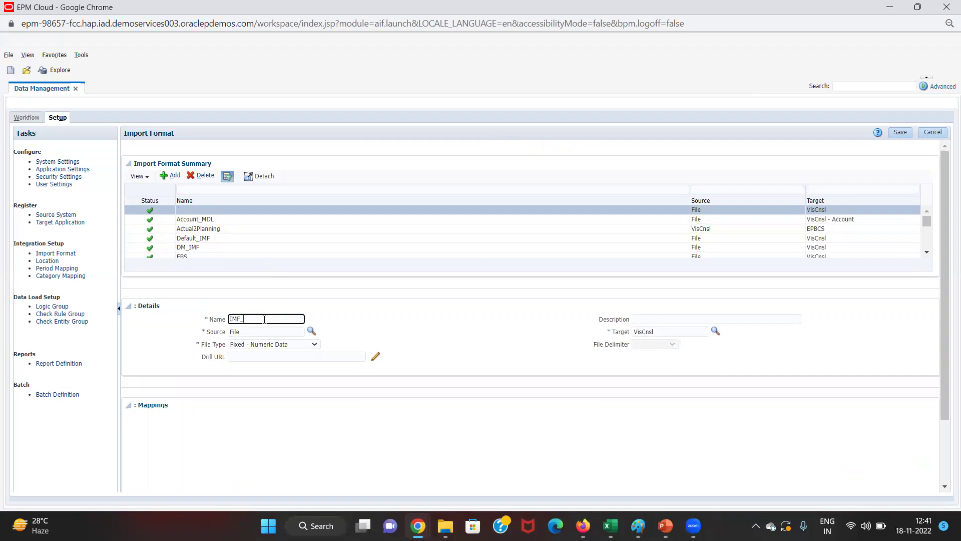
type("_MD3")
left_click(274, 347)
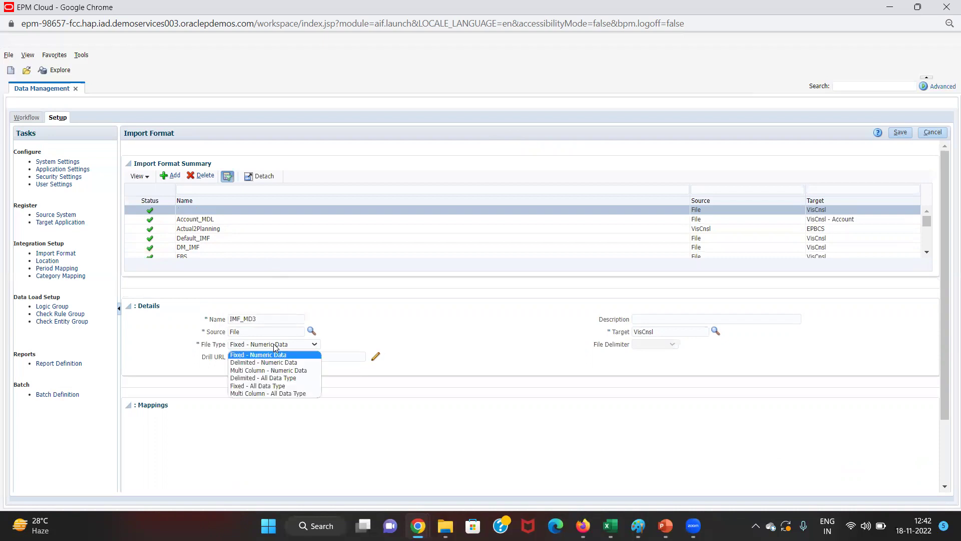
left_click(275, 379)
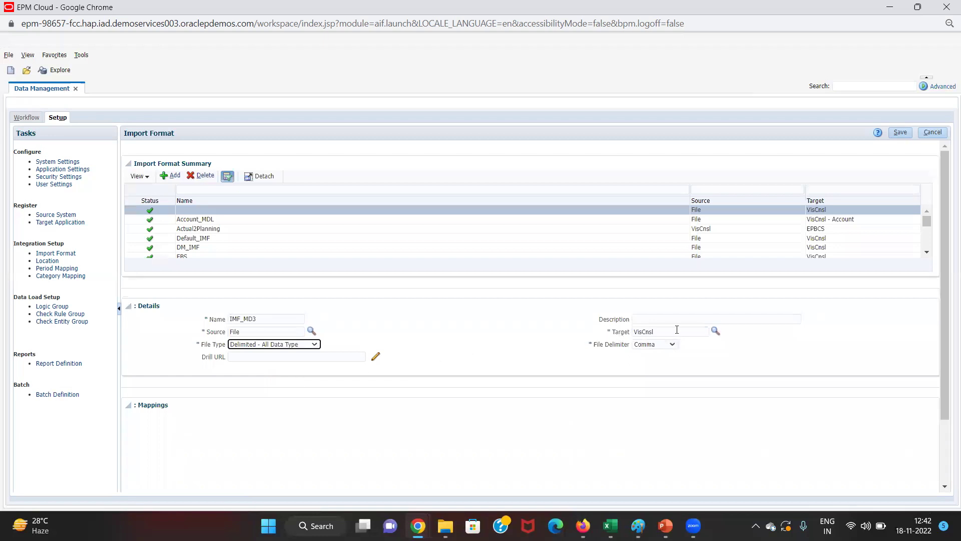
- Set the new import format's target to VisCnsl - Account and save it
left_click(715, 331)
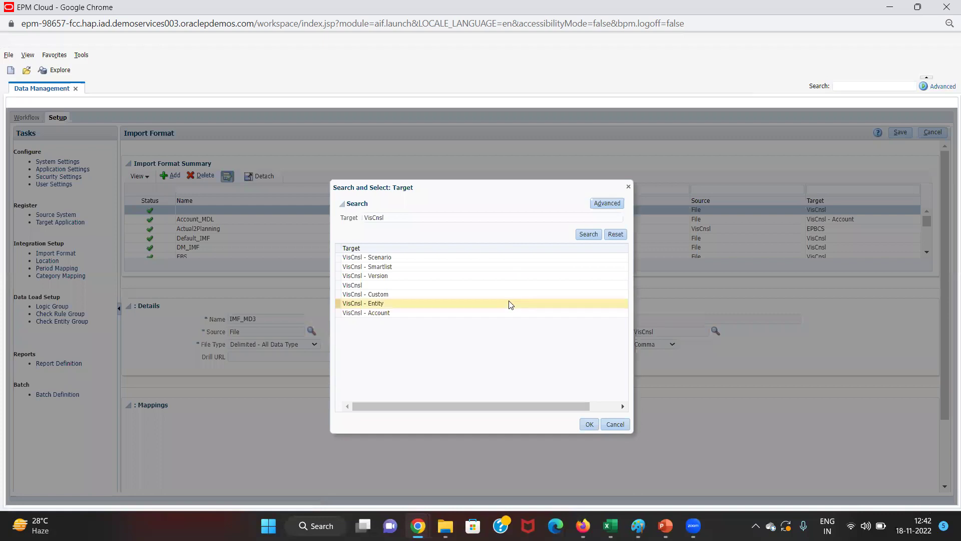
left_click(473, 315)
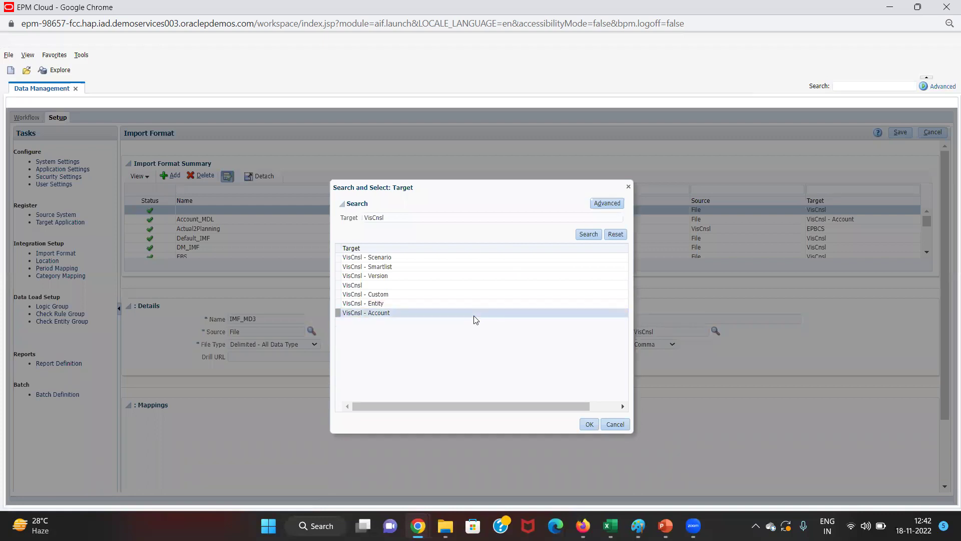
left_click(590, 424)
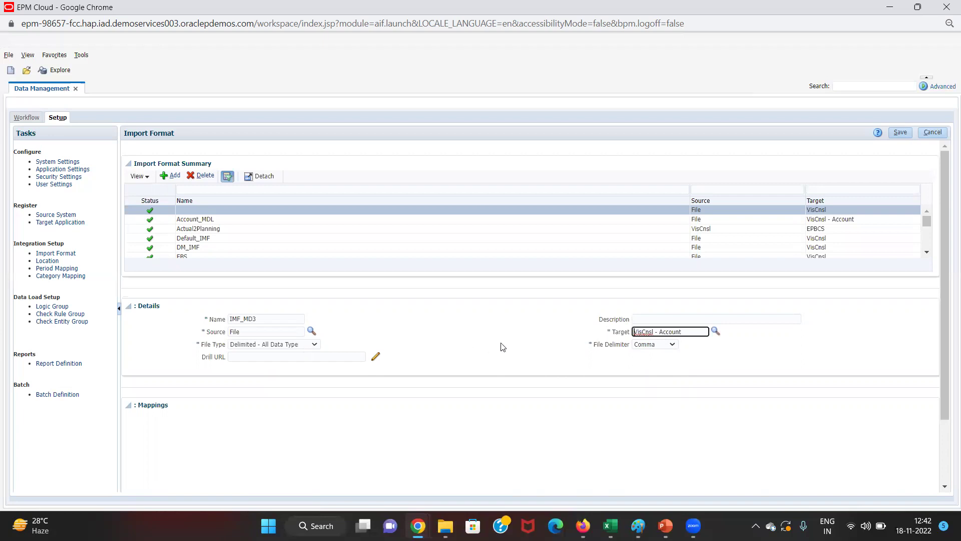
left_click(905, 135)
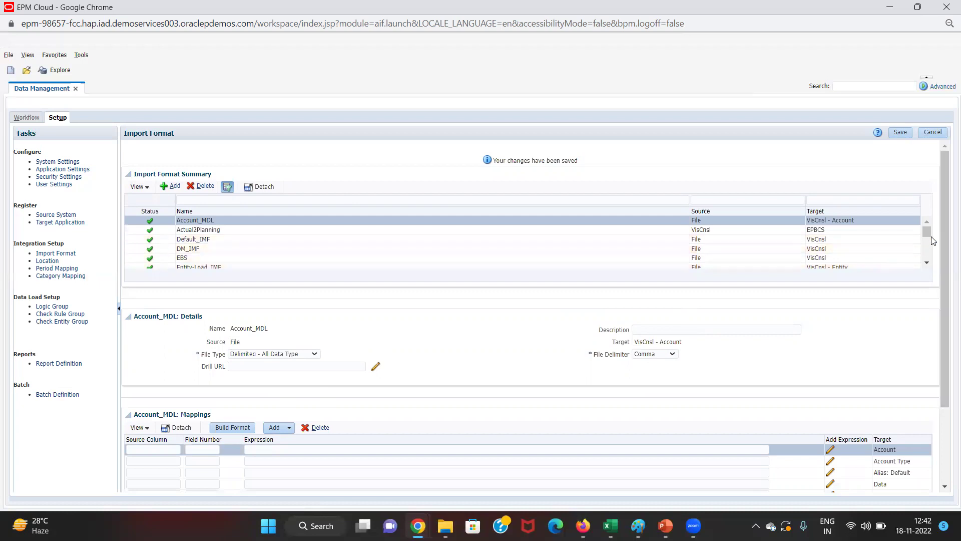
- Select the IMF_MD3 import format and enter Account as the source column for the Account target
left_click_drag(927, 232, 929, 260)
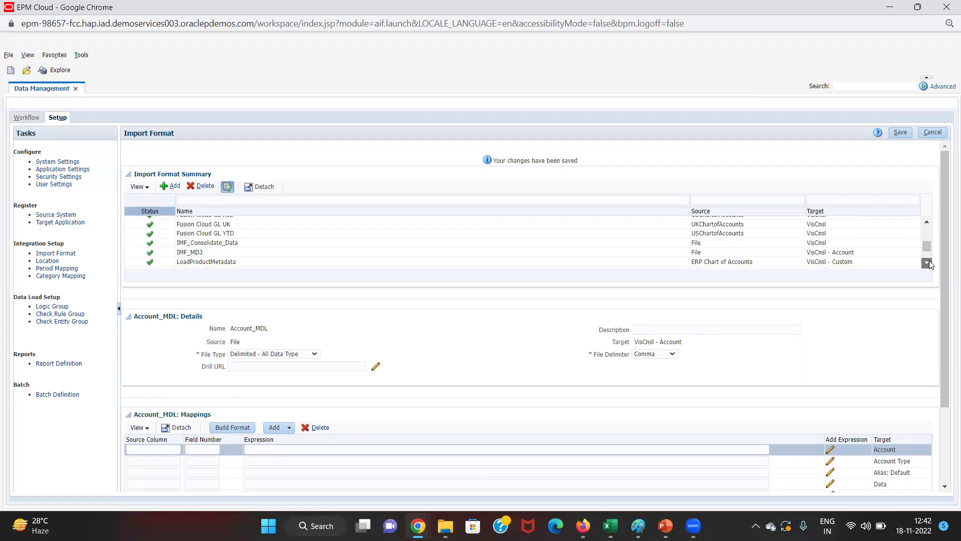
left_click(584, 248)
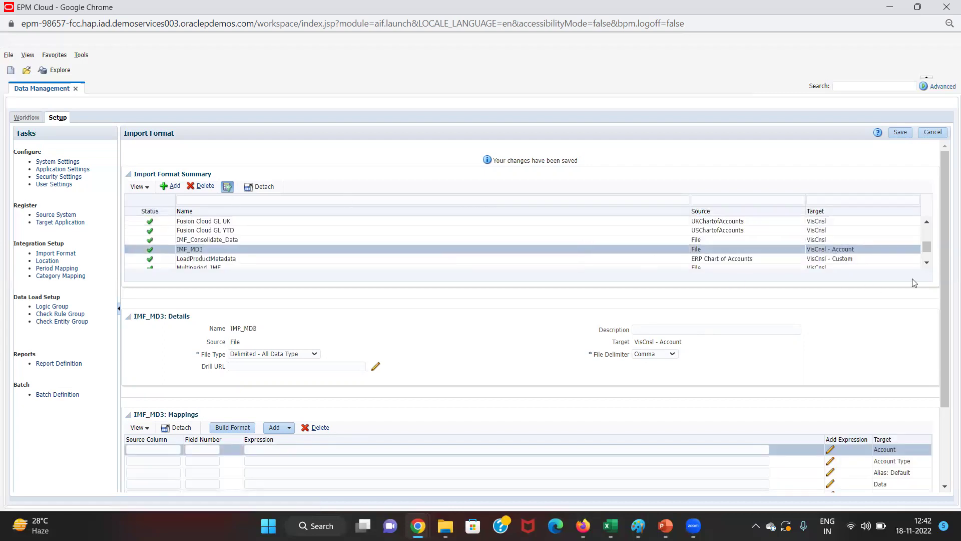
left_click_drag(948, 285, 948, 335)
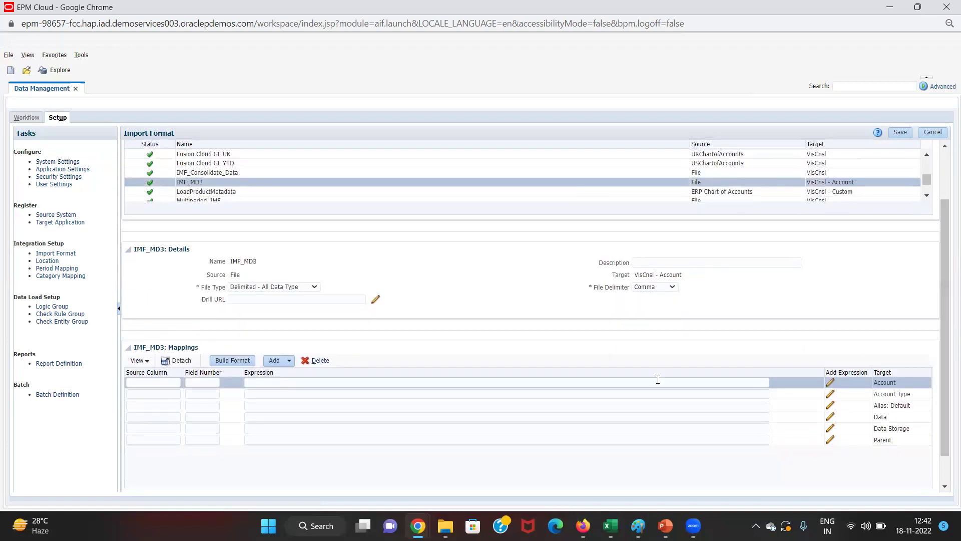
left_click(179, 383)
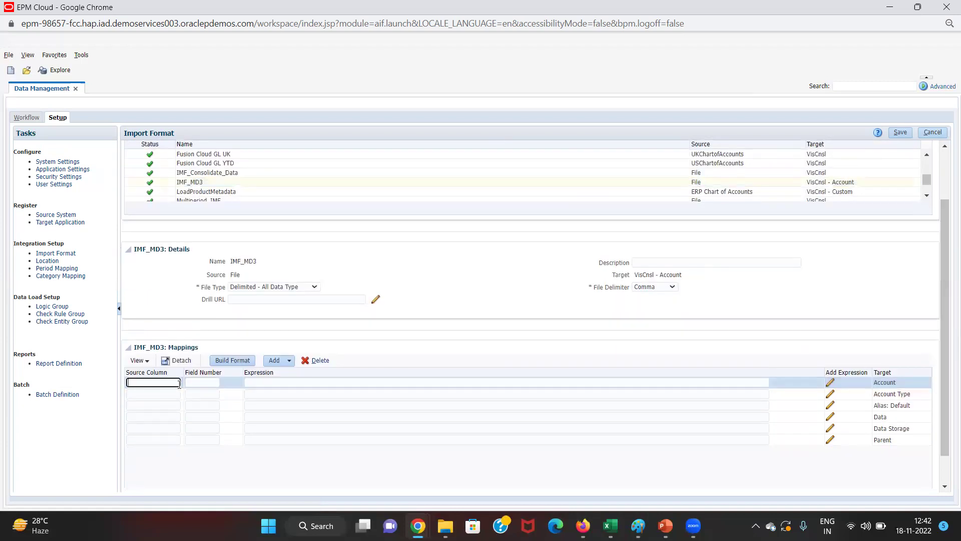
double_click(884, 383)
key("ctrl+c")
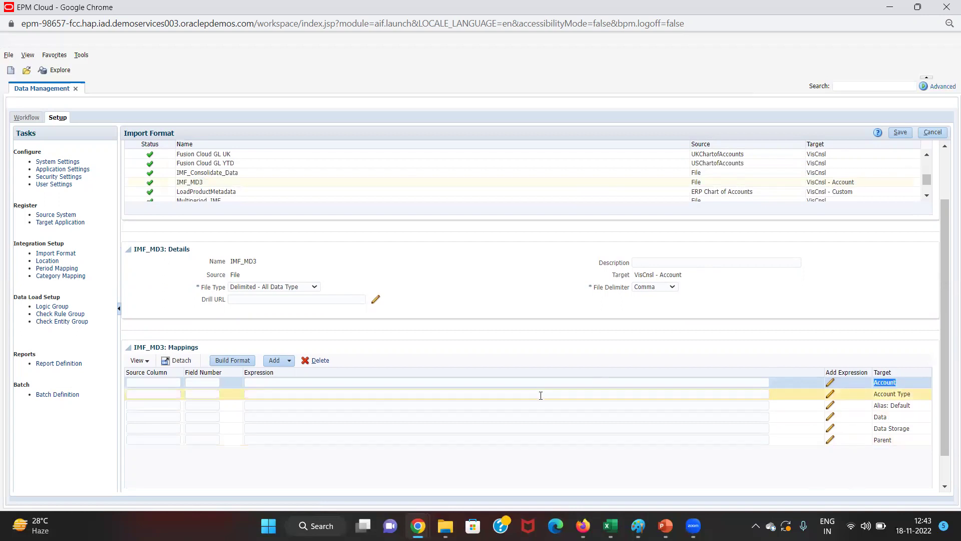
left_click(148, 385)
key("ctrl+v")
key("Tab")
- Open the METADATA_DM text file from the Metadata Load folder and check the order of its comma-separated fields
key("alt+Tab")
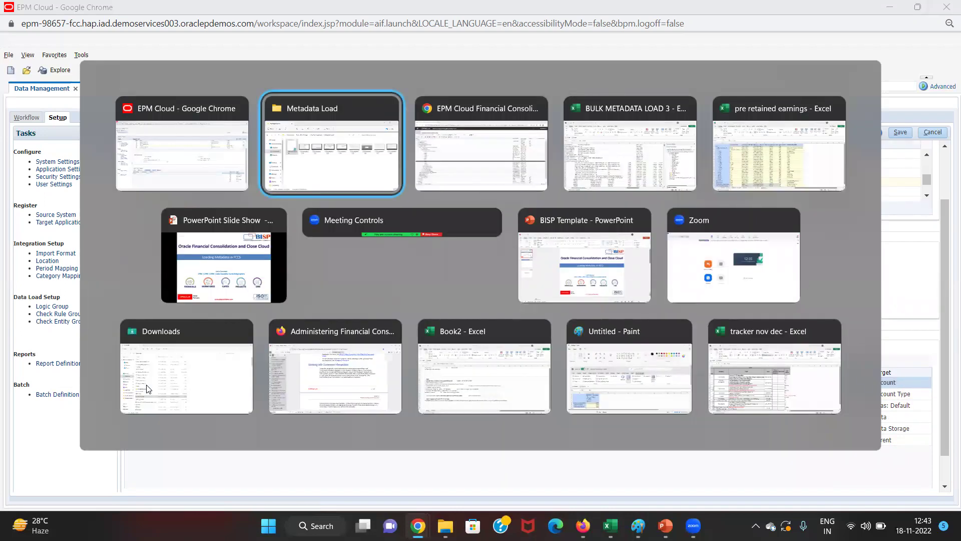
key("alt+Tab")
key("alt+Down")
key("alt+Down")
key("alt+Down")
key("alt+Up")
key("alt+Left")
key("alt+Up")
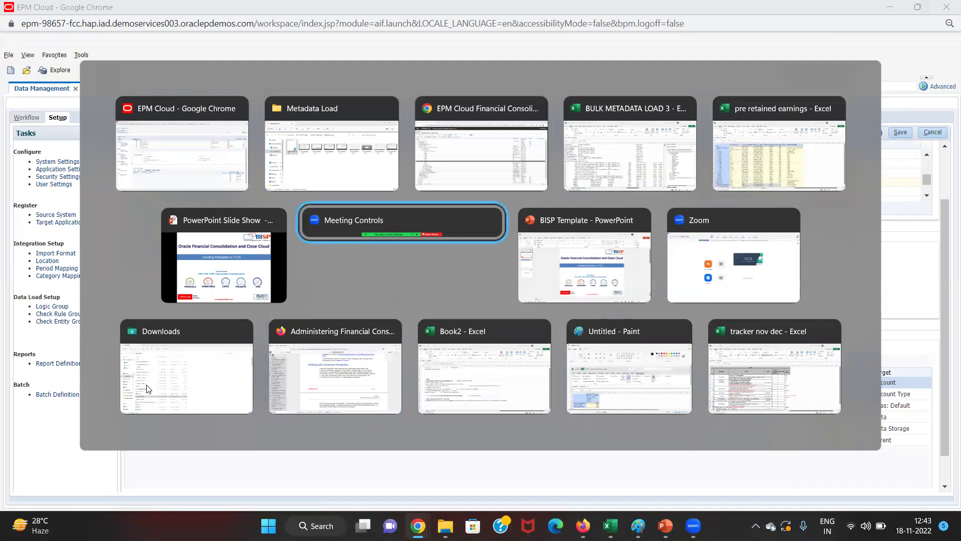
key("alt+Up")
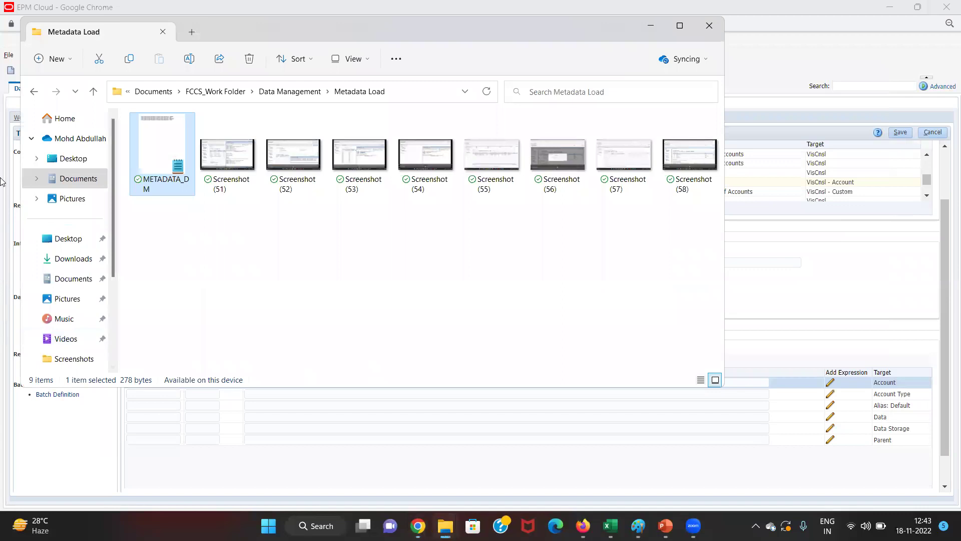
double_click(167, 153)
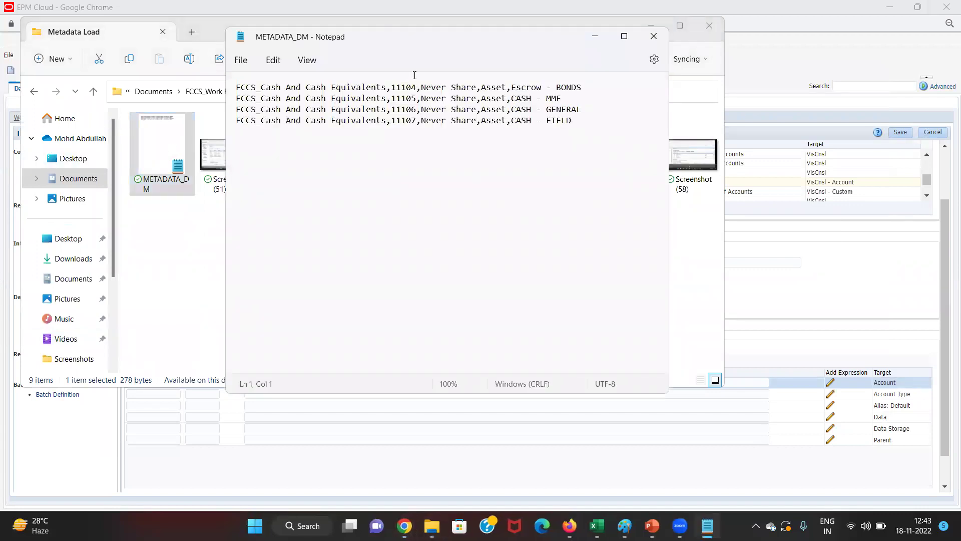
left_click(411, 87)
- Back in the IMF_MD3 mappings, set Account's field number to 2 and map source column Account Type to field number 4
key("alt+Tab")
key("alt+Tab")
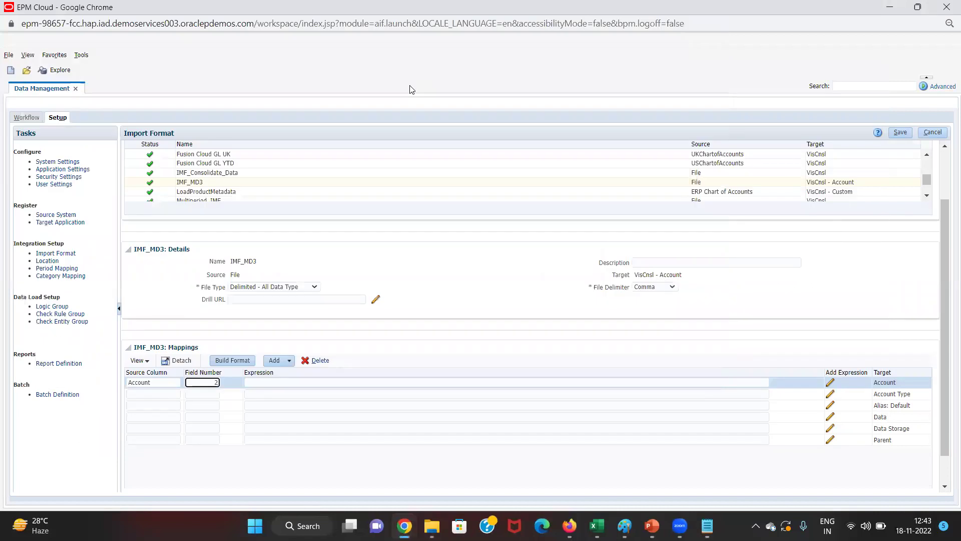
left_click(885, 394)
key("ctrl+c")
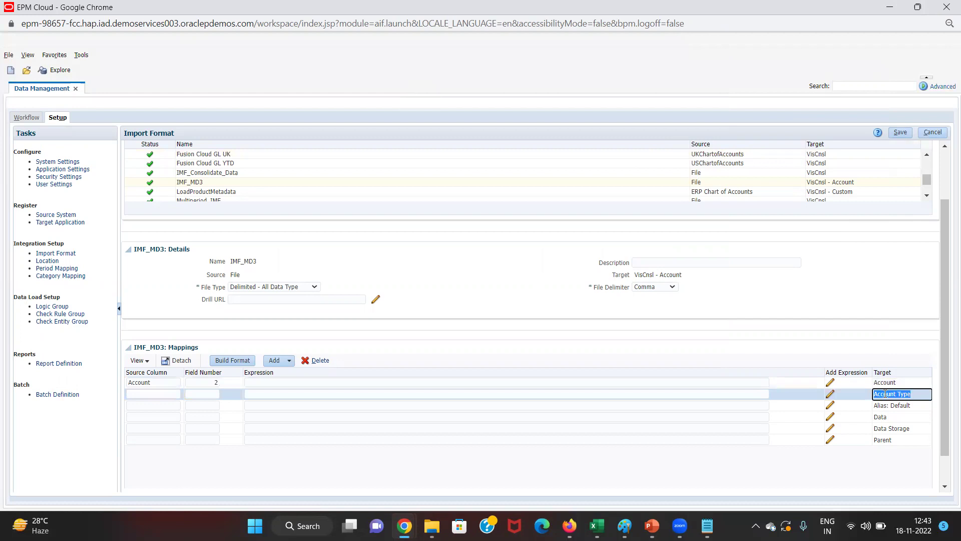
left_click(150, 394)
key("ctrl+v")
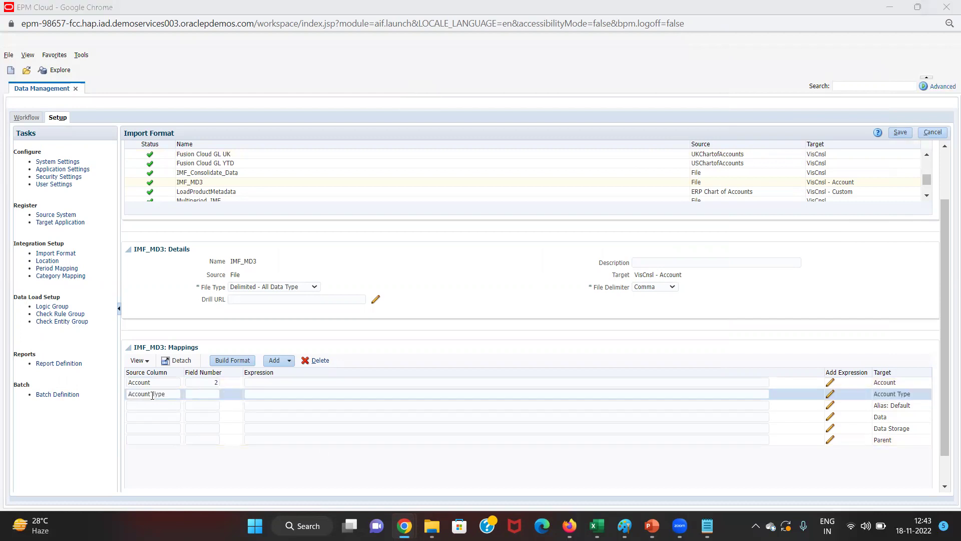
key("alt+Tab")
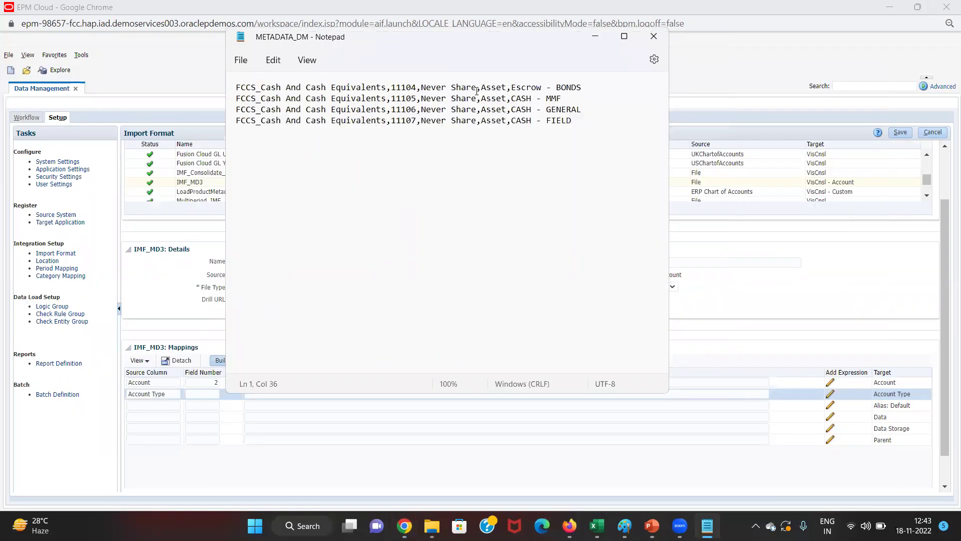
key("alt+Tab")
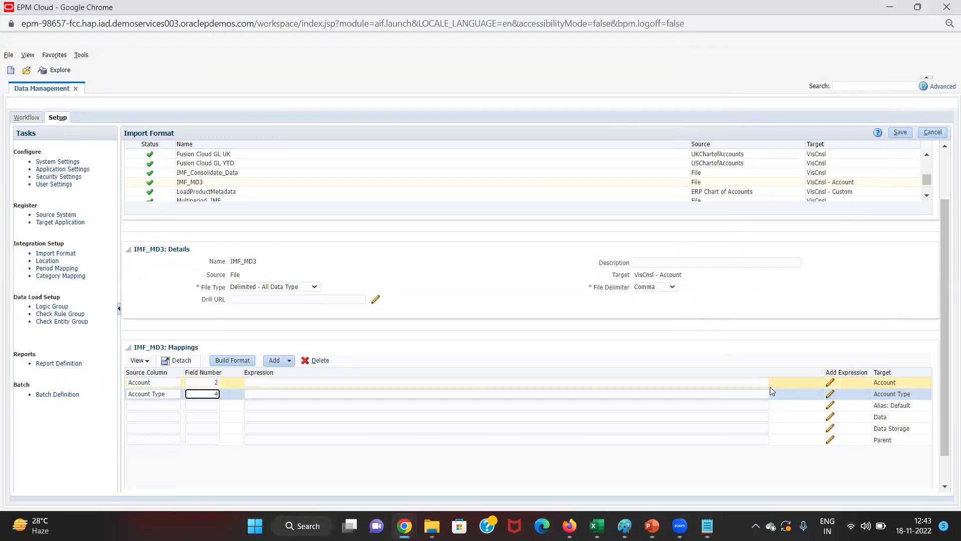
- Map the Alias: Default target to source column Alias: Default with field number 5
left_click(884, 406)
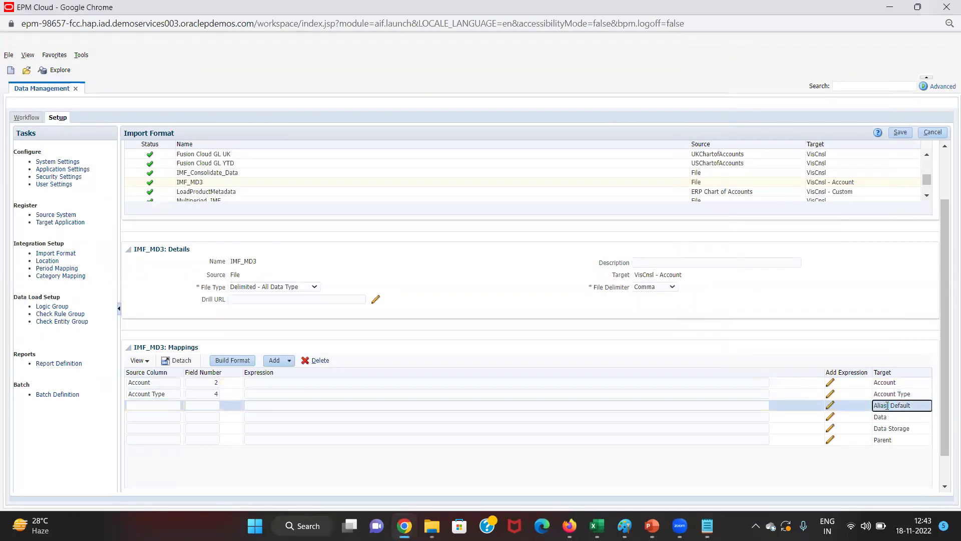
triple_click(882, 405)
key("ctrl+c")
left_click(161, 407)
key("ctrl+v")
key("alt+Tab")
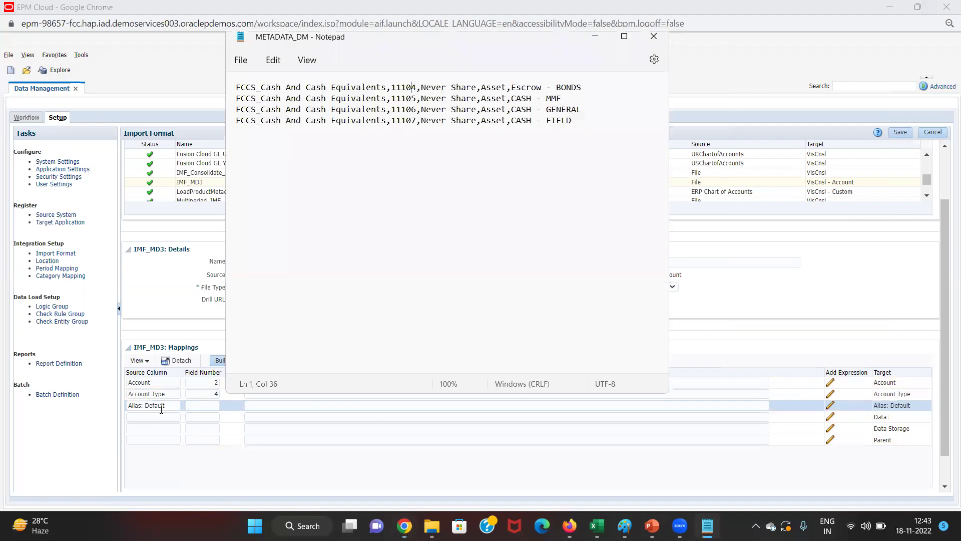
key("alt+Tab")
key("Tab")
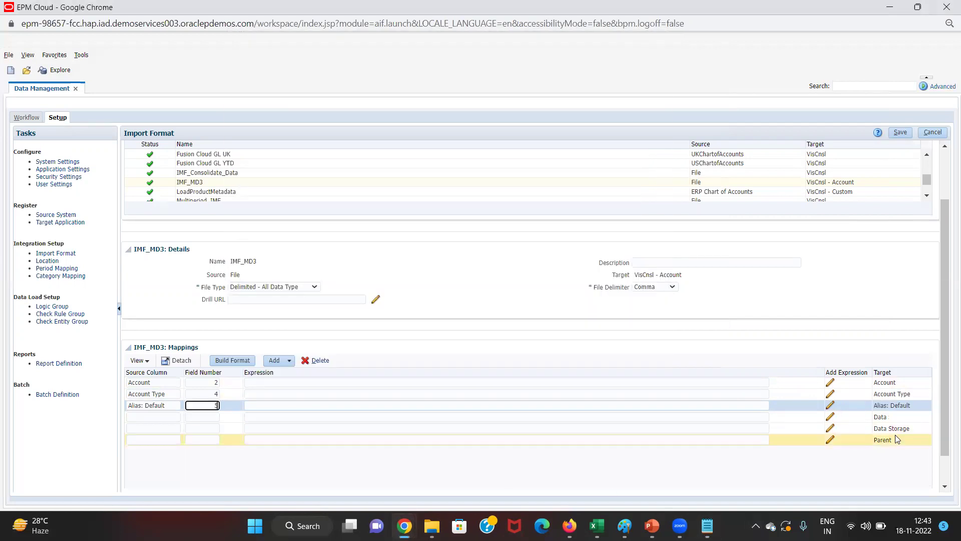
- Enter Data as the source column for the Data target
left_click(877, 416)
key("ctrl+c")
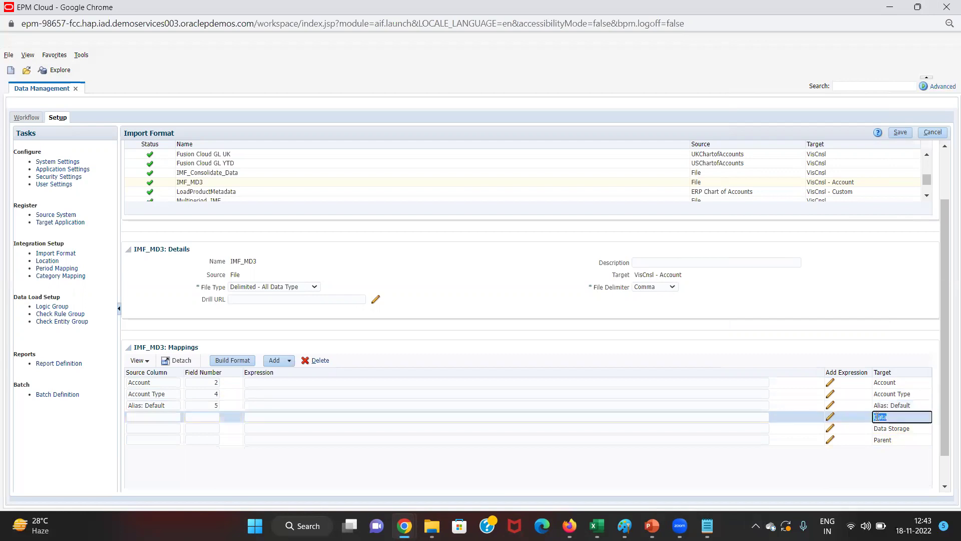
left_click(137, 419)
key("ctrl+v")
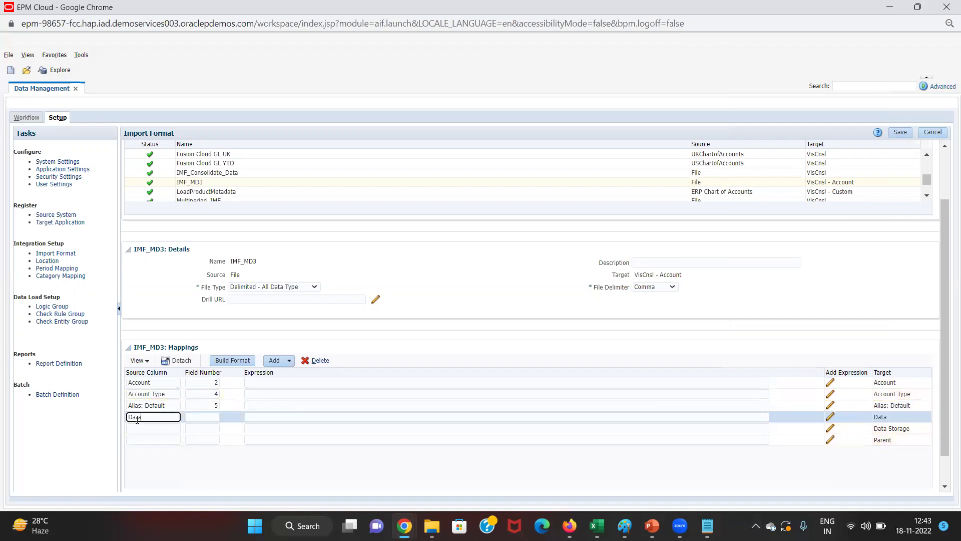
- Map the Data Storage target to source column Data Storage with field number 3
left_click(882, 428)
double_click(883, 428)
triple_click(884, 428)
key("ctrl+c")
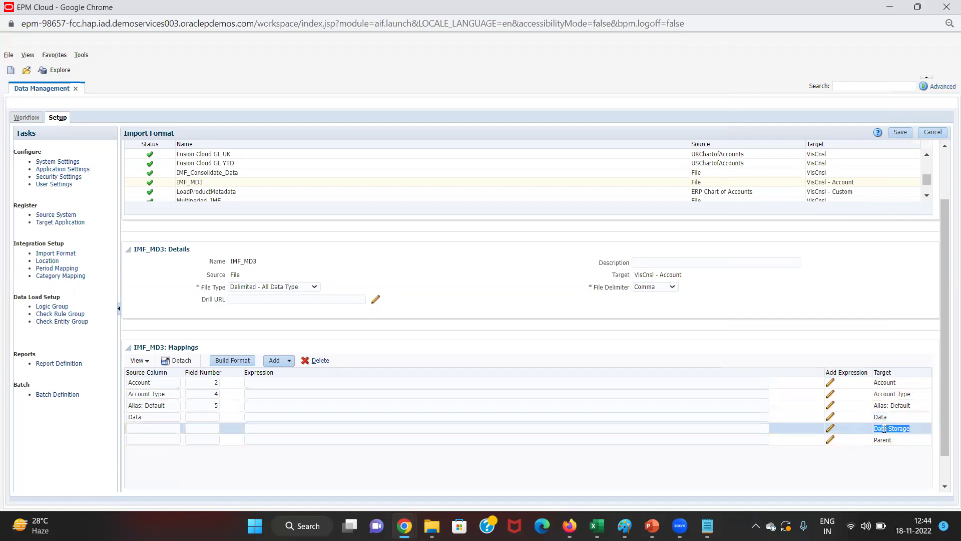
left_click(169, 431)
key("ctrl+v")
key("Tab")
key("alt+Tab")
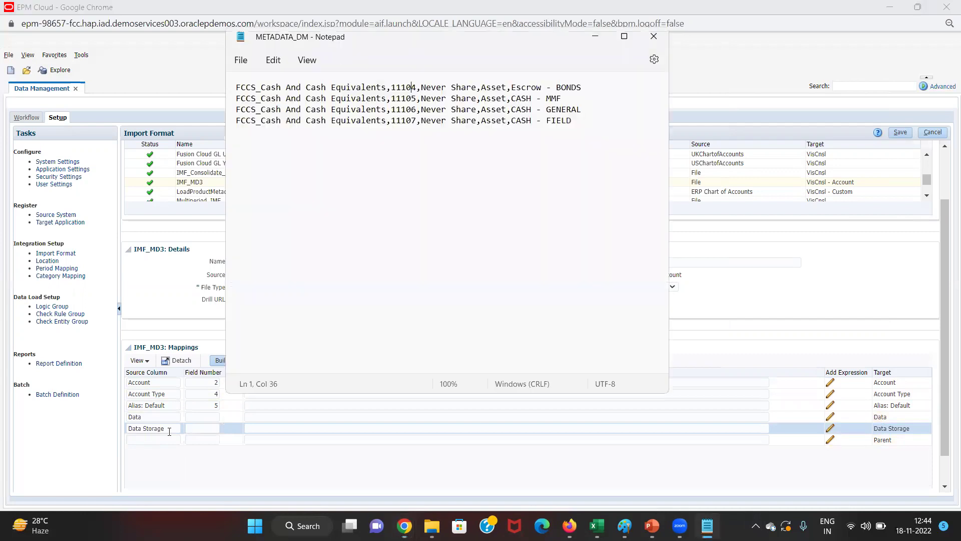
key("alt+Tab")
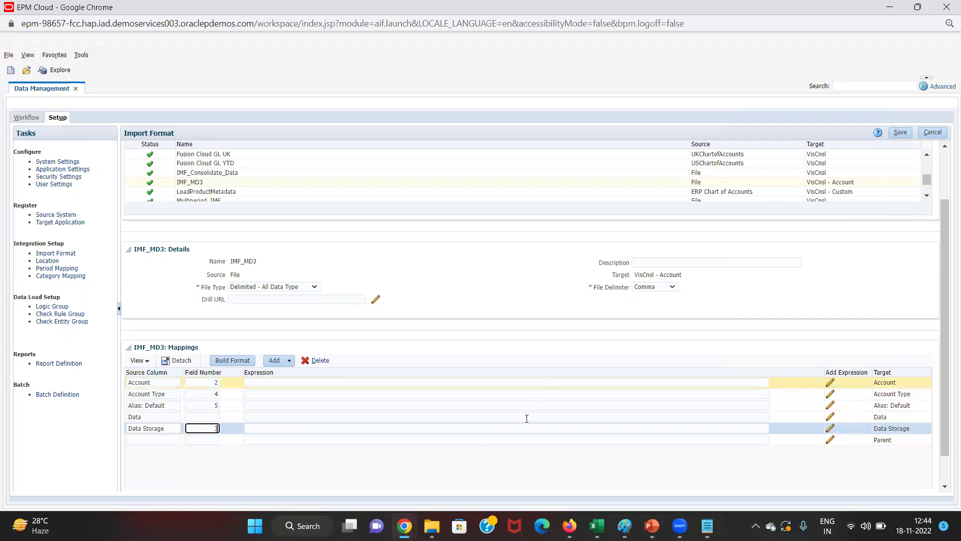
- Map the Parent target to source column Parent with field number 1
left_click(882, 439)
double_click(882, 439)
key("ctrl+c")
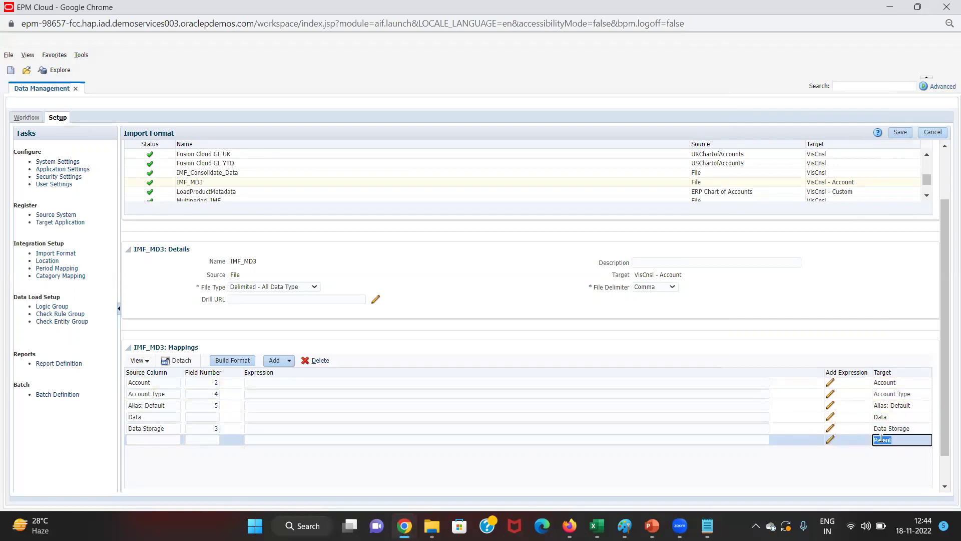
left_click(138, 440)
key("ctrl+v")
left_click(204, 441)
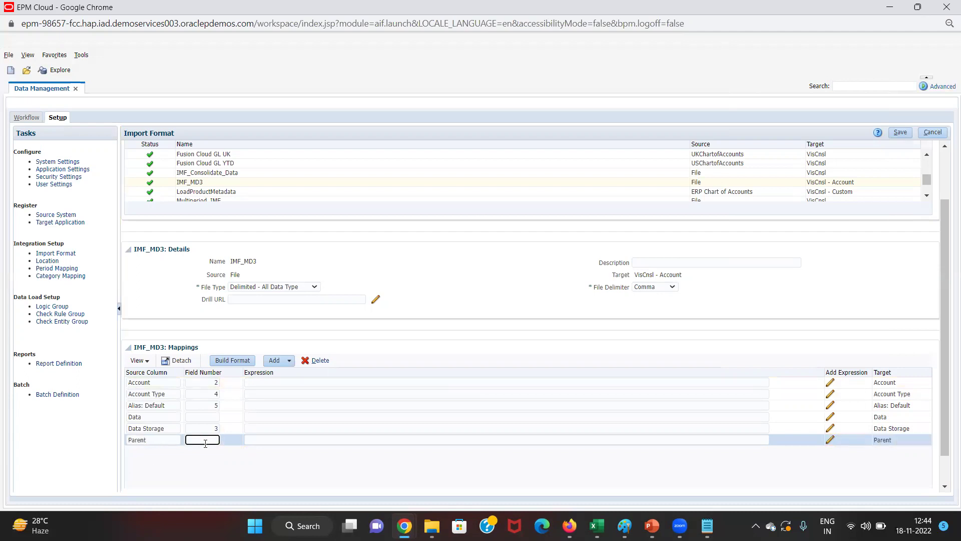
type("1")
- Set the Data mapping's field number to 5 and try to save the IMF_MD3 mappings
left_click(208, 416)
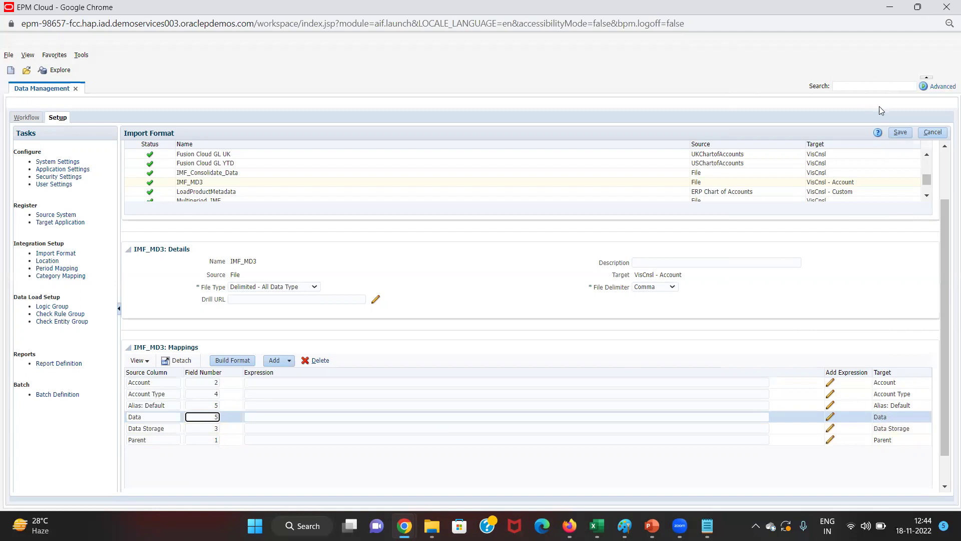
left_click(901, 133)
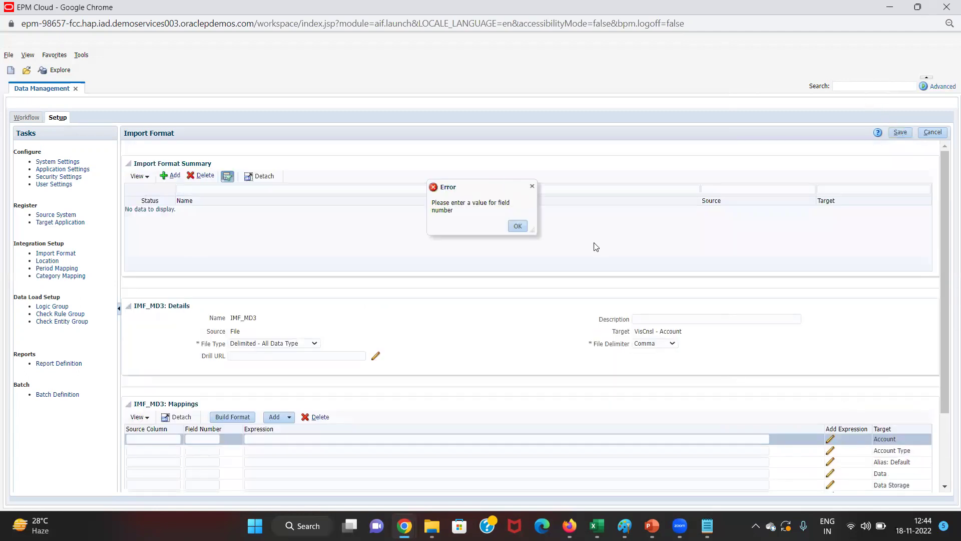
left_click(517, 226)
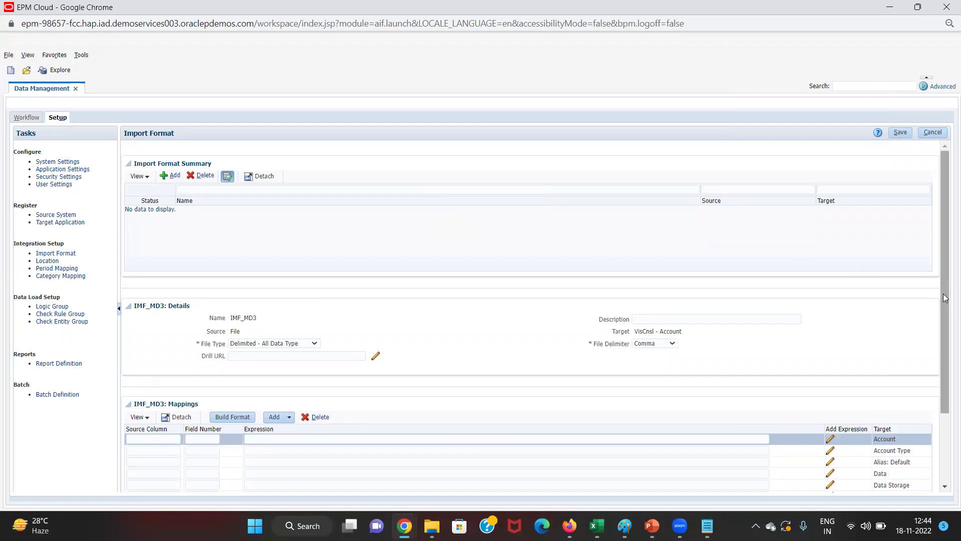
left_click(932, 132)
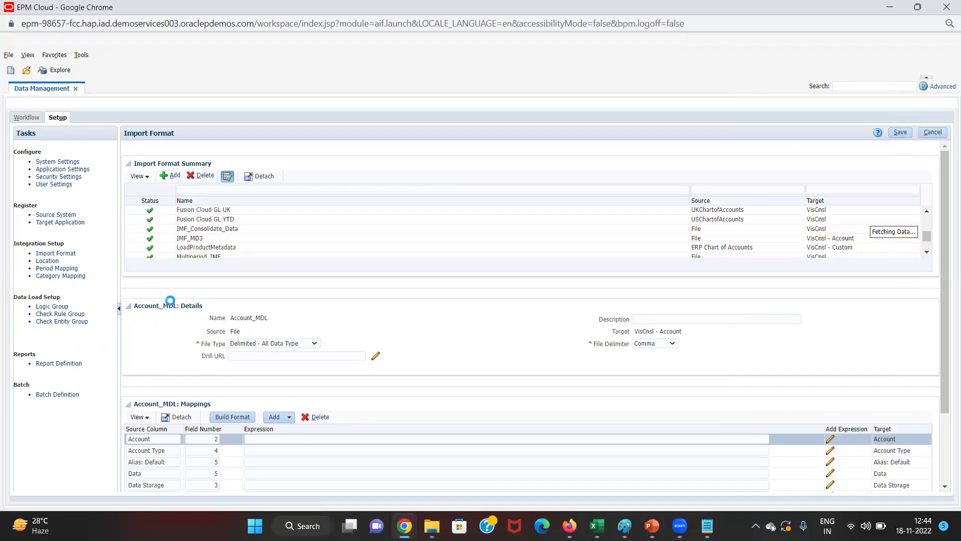
- Reselect IMF_MD3, map the Account target to source column Account with field number 2, and save the import format
left_click(214, 240)
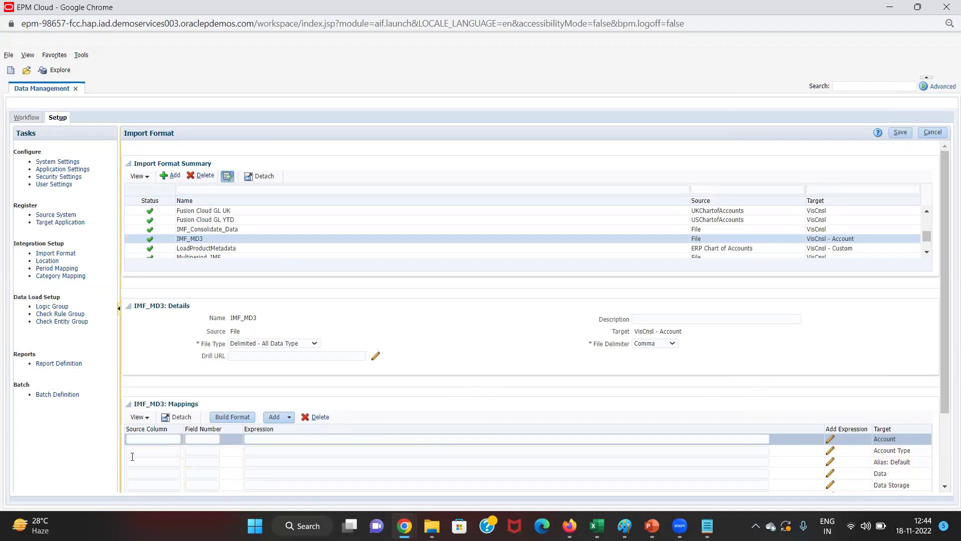
left_click(153, 439)
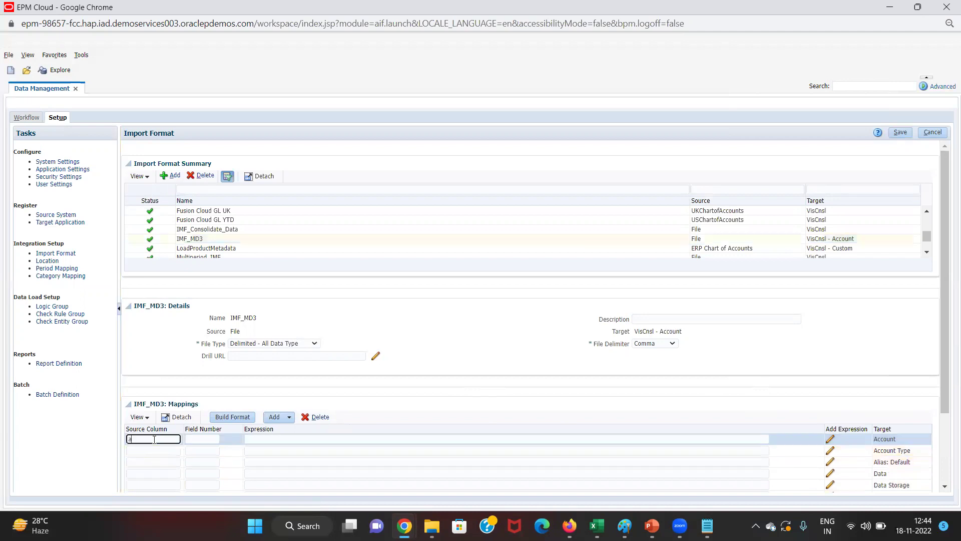
type("Account")
key("Tab")
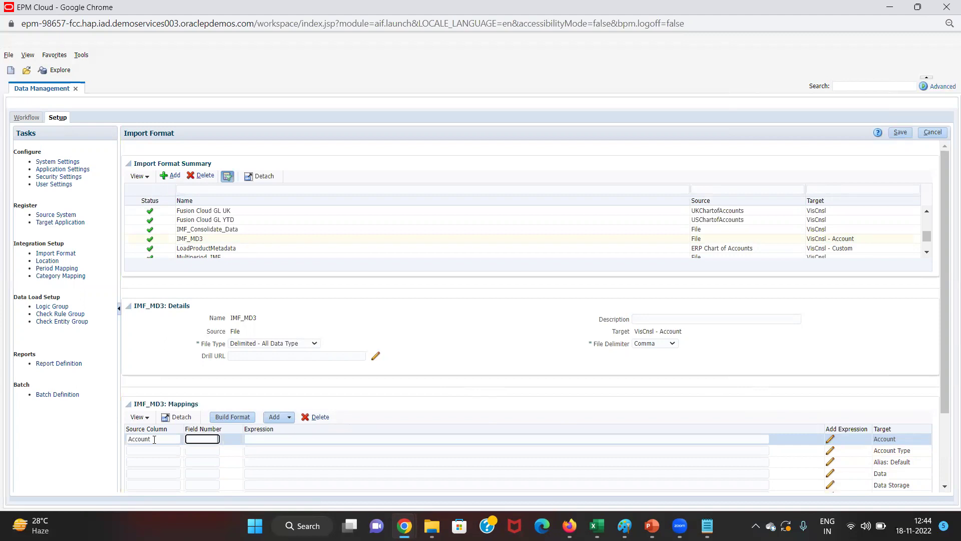
key("alt+Tab")
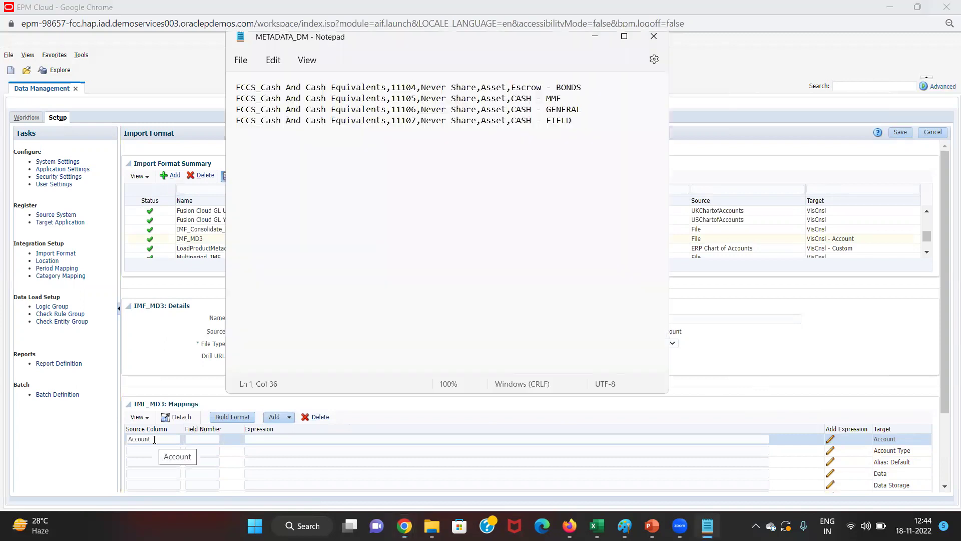
key("alt+Tab")
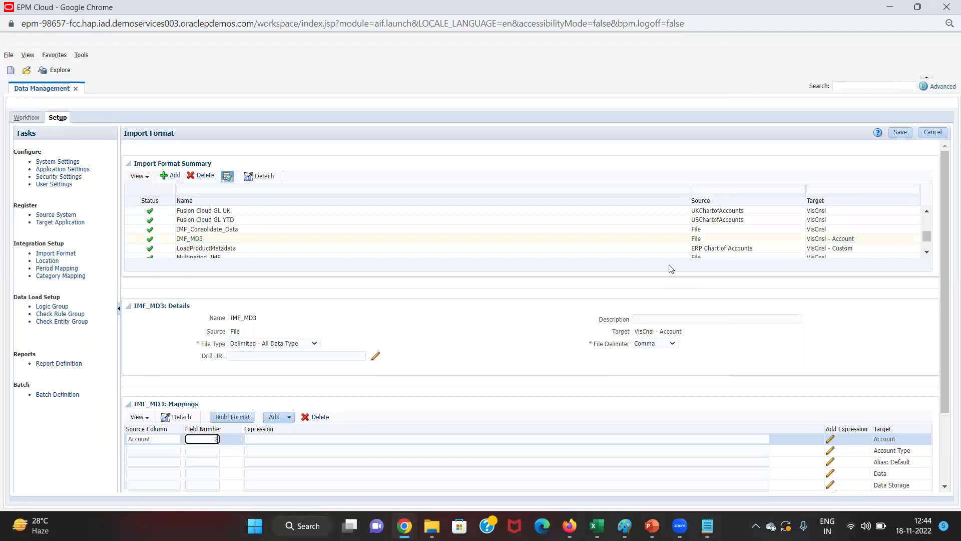
left_click(899, 134)
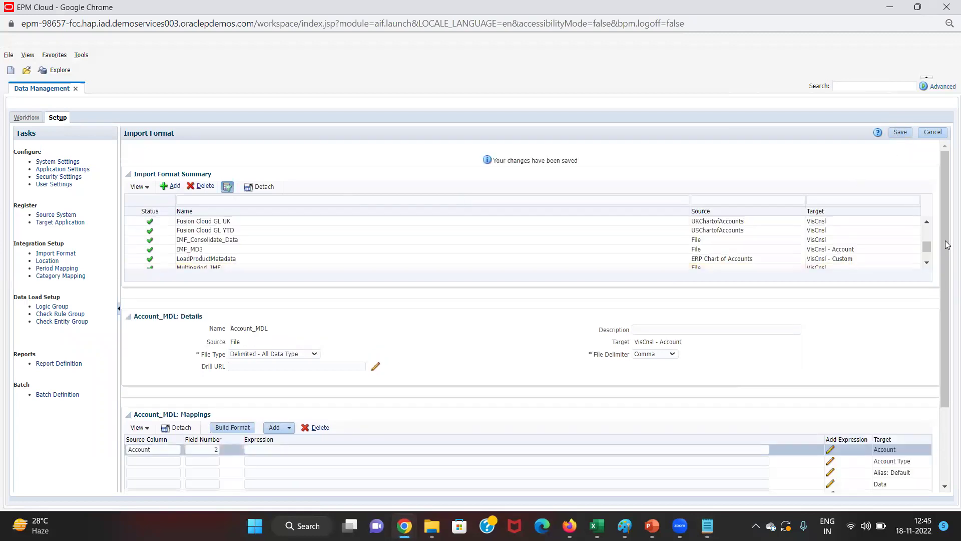
scroll(947, 245, "down", 1)
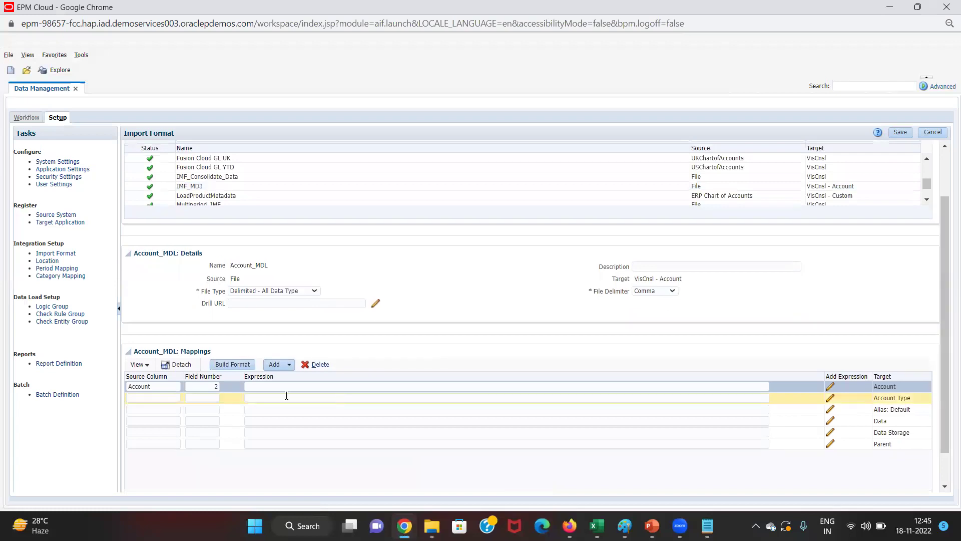
- Map the Account Type target in Account_MDL to source column Account Type with field number 4
left_click(168, 398)
type("Account Type")
key("Tab")
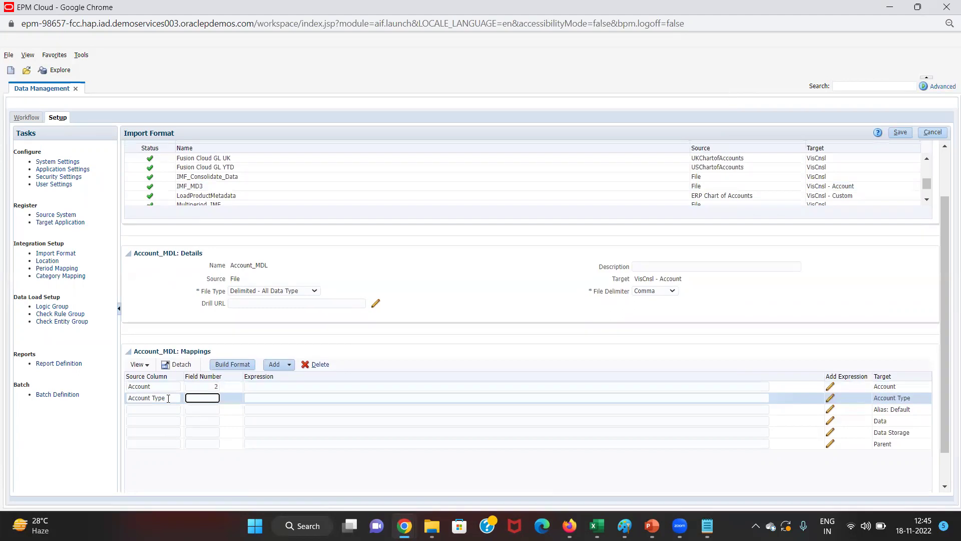
key("alt+Tab")
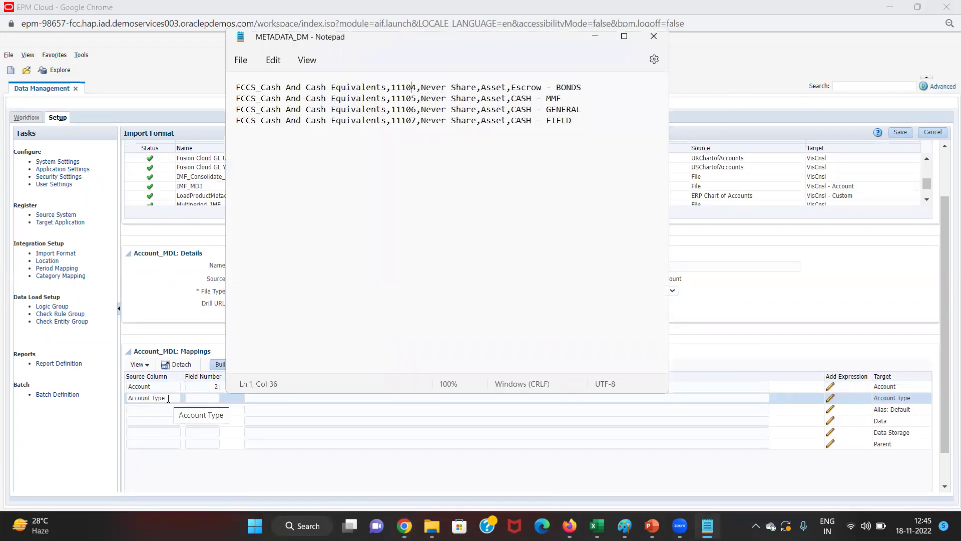
key("alt+Tab")
key("Tab")
key("shift+Tab")
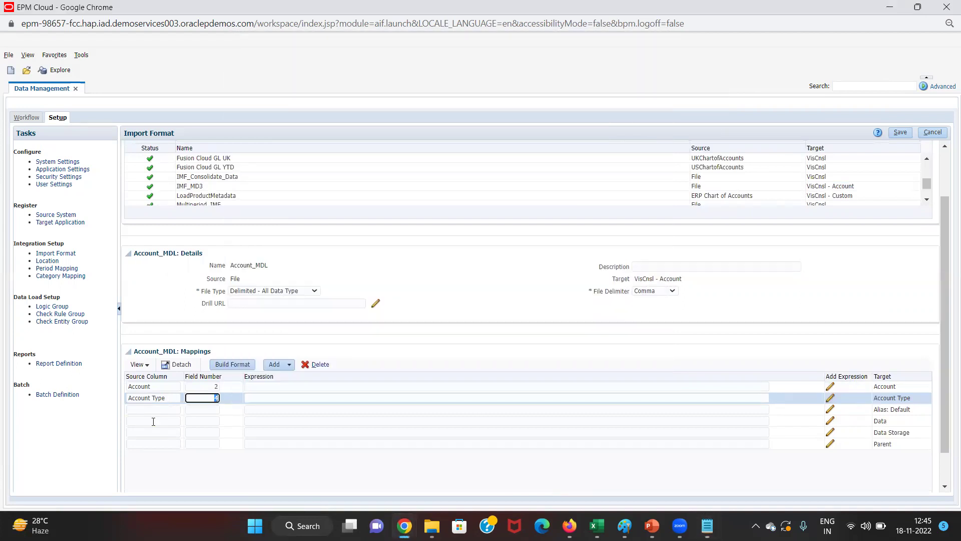
- Map the Alias: Default target to source column Alias: Default with field number 5, checking the field order in METADATA_DM
left_click(158, 410)
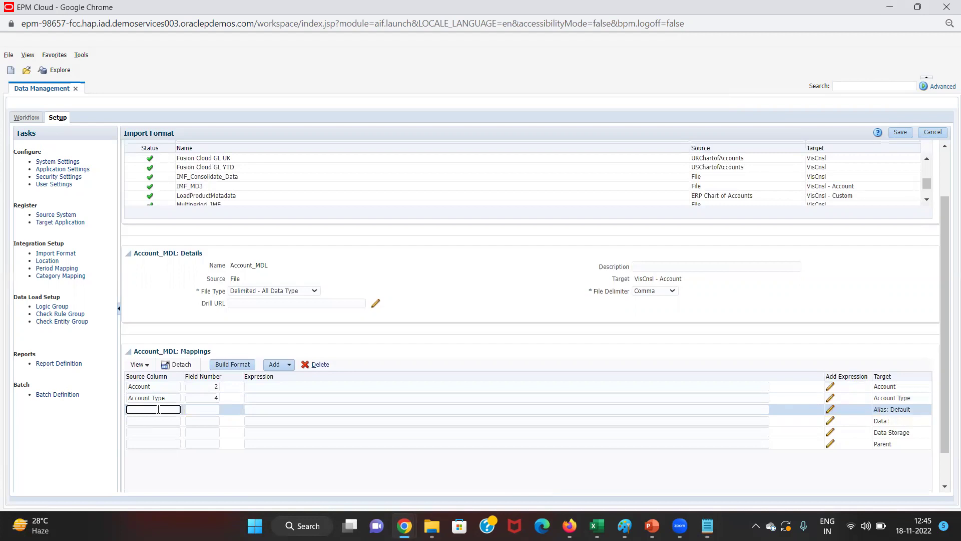
type("Alias:")
key("Tab")
key("shift+Tab")
left_click(158, 410)
type("Default")
key("Tab")
type("5")
key("alt+Tab")
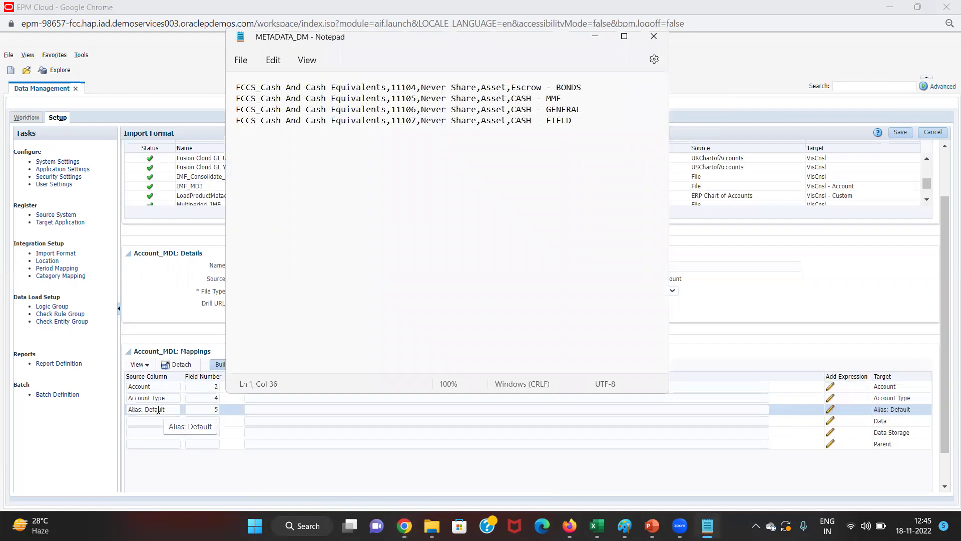
key("alt+Tab")
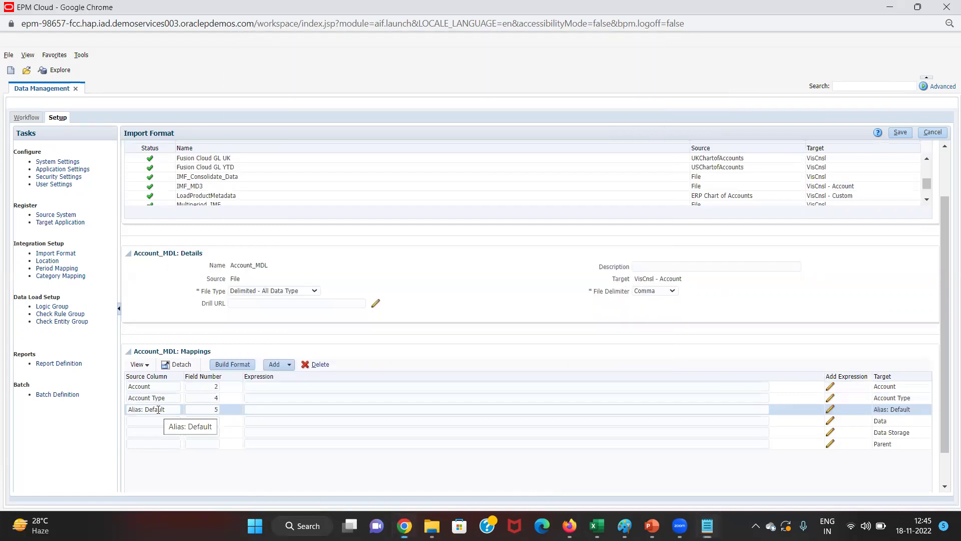
- Map the Data target in Account_MDL to source column Data with field number 5
left_click(152, 420)
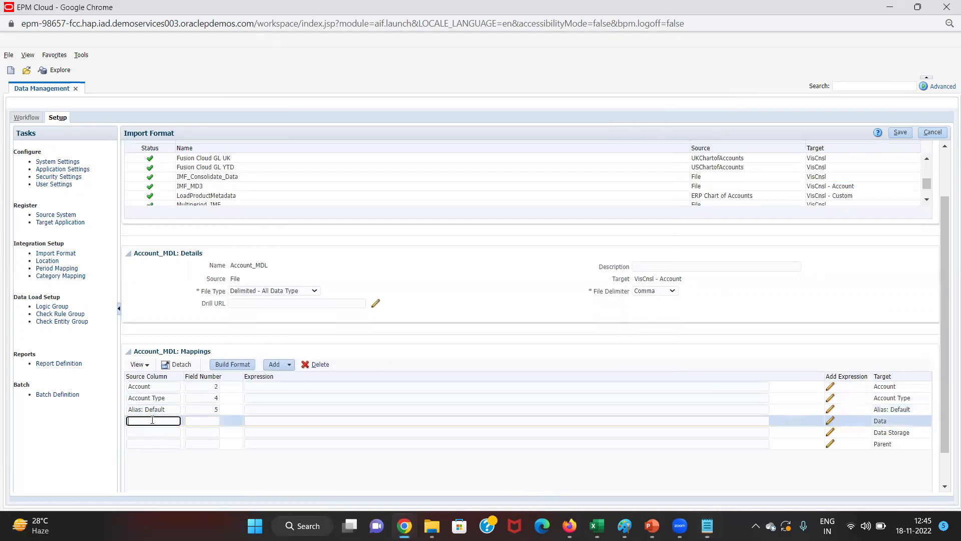
type("Data")
key("Tab")
left_click(152, 420)
- Map the Data Storage target in Account_MDL to source column Data Storage with field number 3
left_click(138, 430)
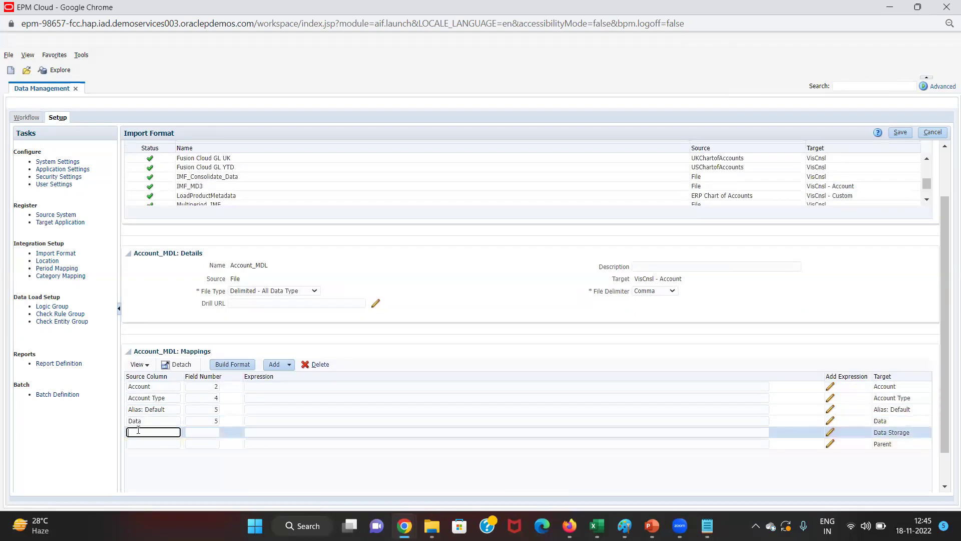
type("Data Storage")
key("Tab")
key("alt+Tab")
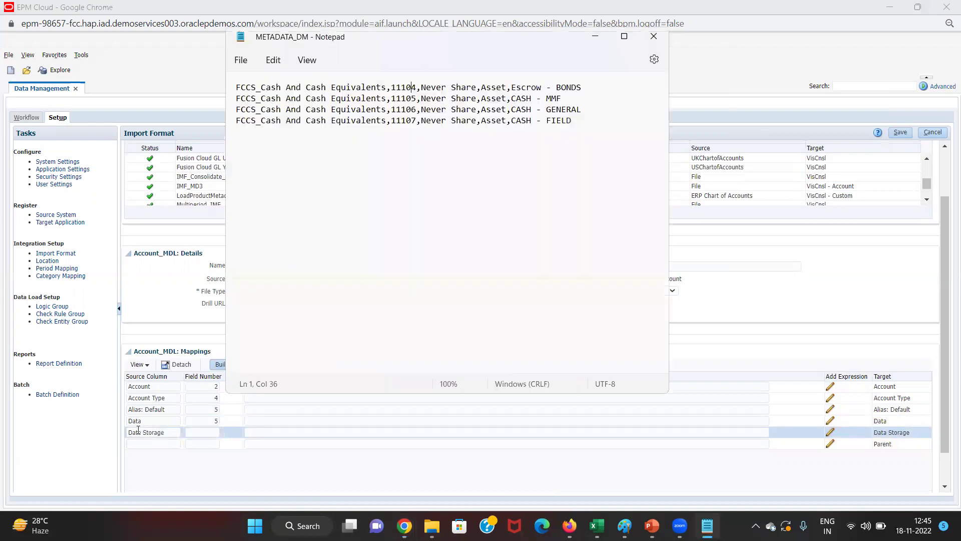
key("alt+Tab")
type("3")
- Map the Parent target to source column Parent with field number 1 and save the Account_MDL import format
left_click(132, 445)
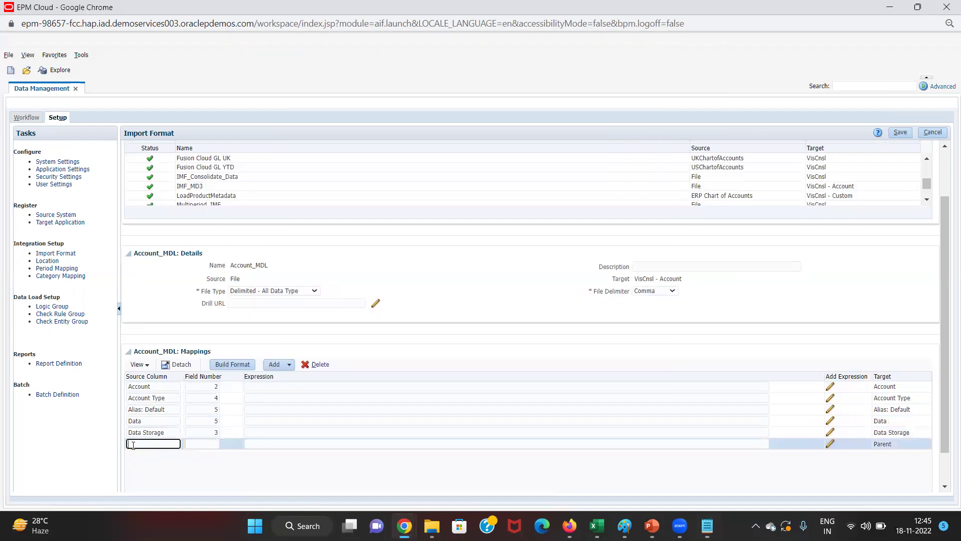
type("Parent")
key("Tab")
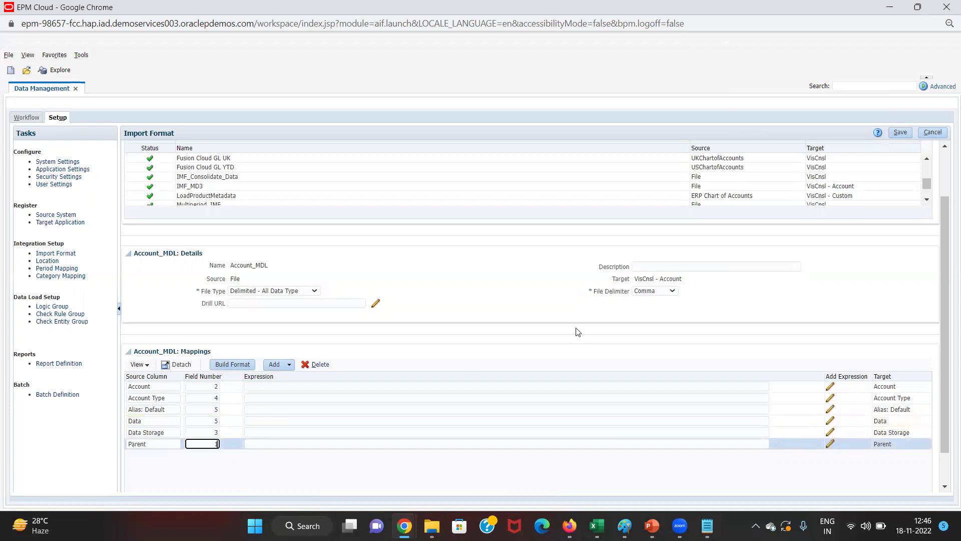
left_click(899, 133)
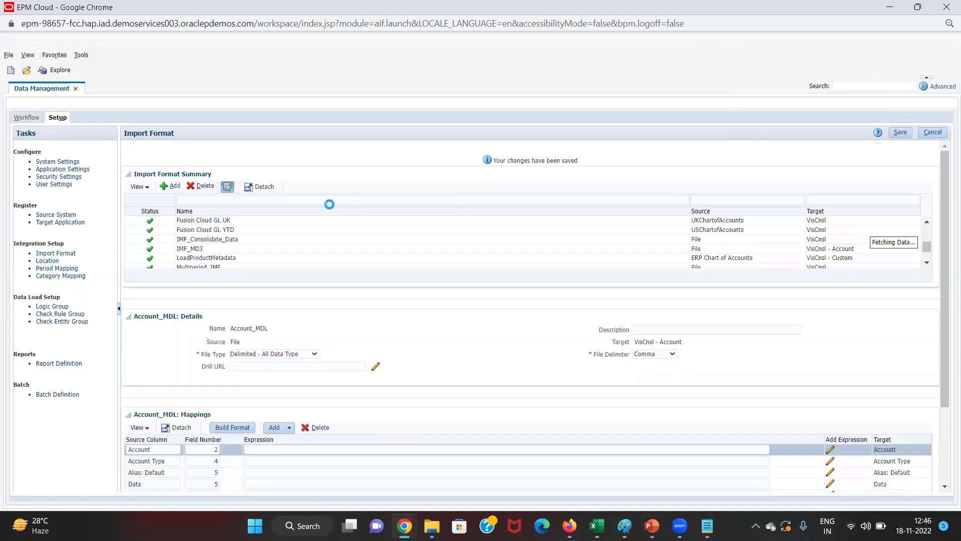
- Create a location named LC_MD3 that uses the IMF_MD3 import format, and save it
left_click(53, 260)
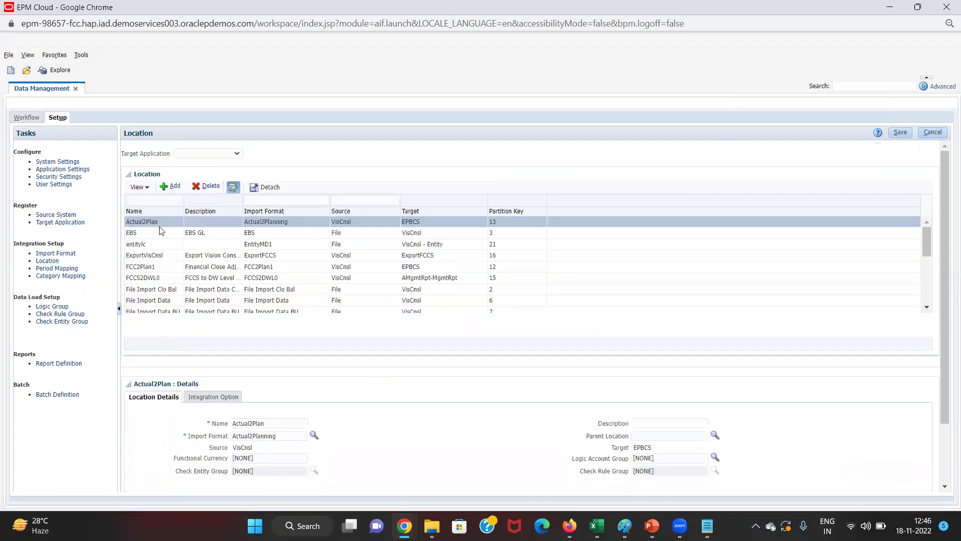
left_click(165, 186)
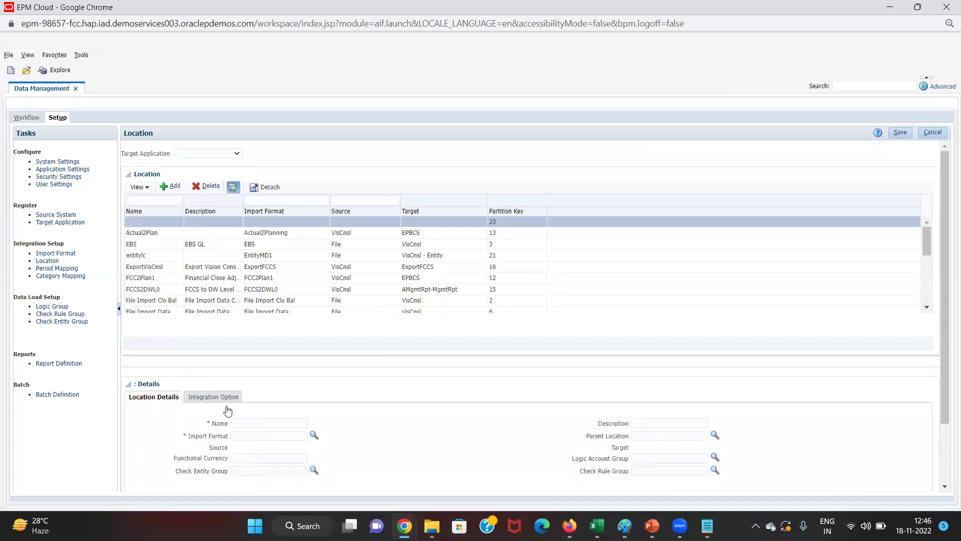
left_click(267, 423)
type("LC_MD3")
left_click(314, 436)
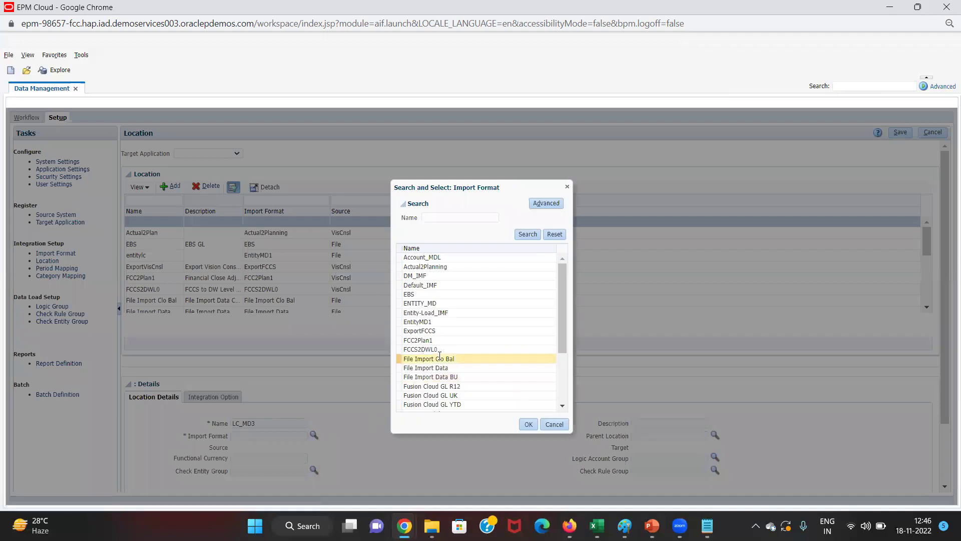
scroll(563, 369, "down", 1)
scroll(563, 369, "down", 2)
left_click(441, 343)
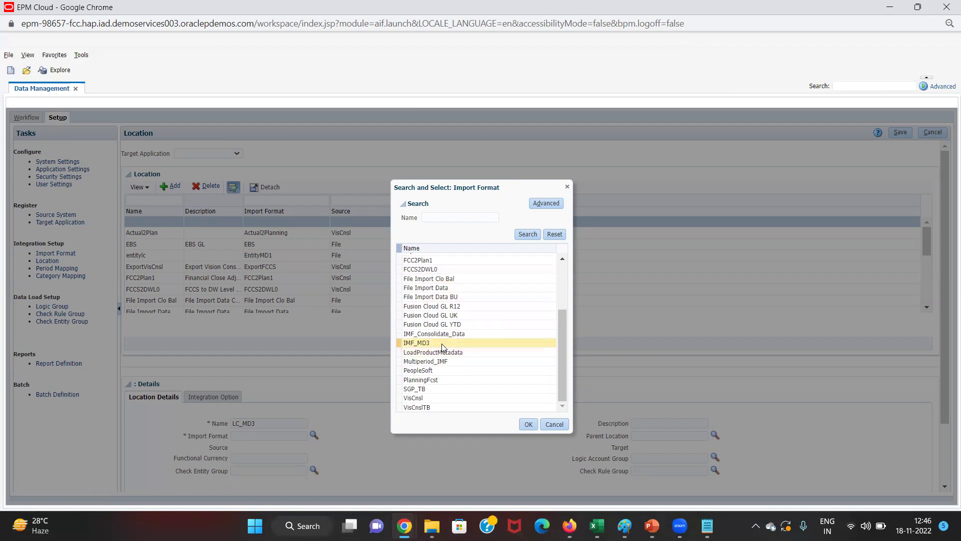
left_click(525, 425)
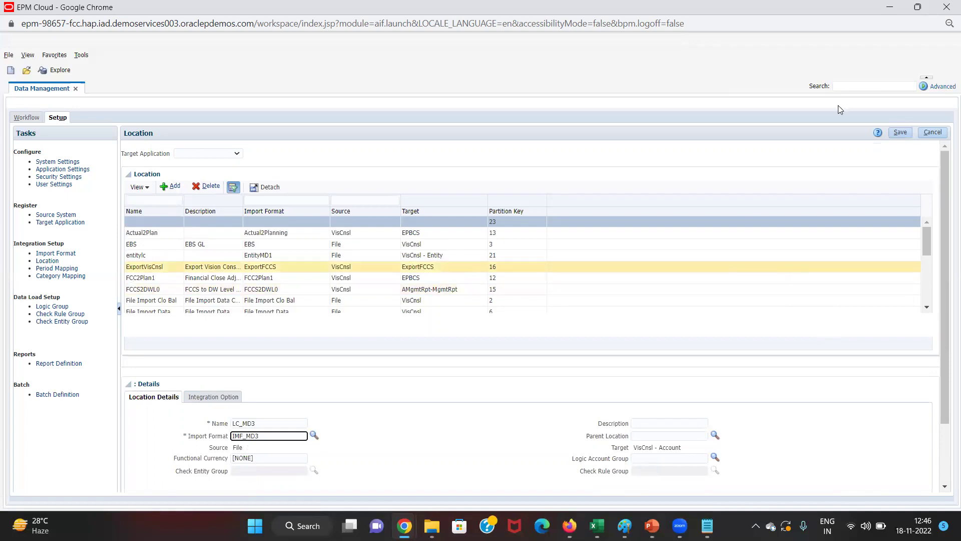
left_click(900, 132)
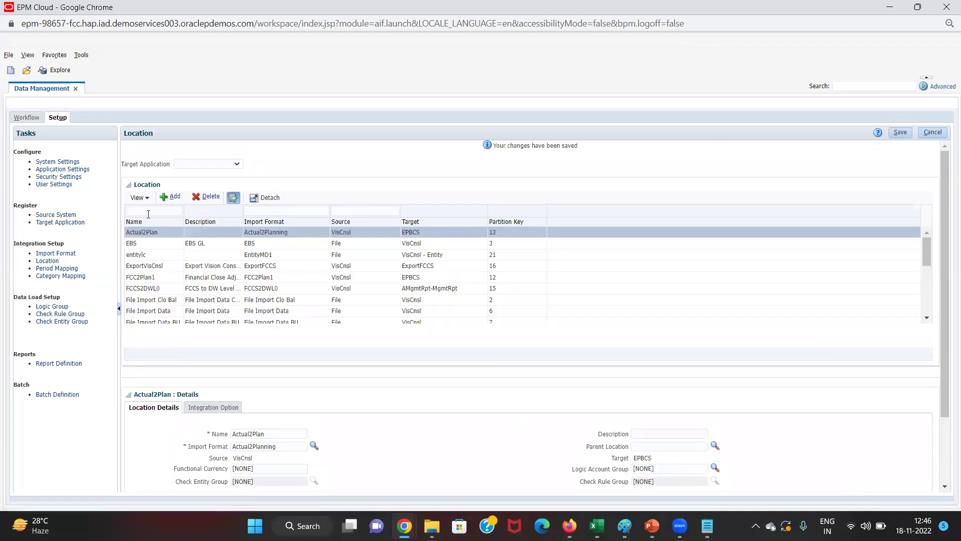
- Open Data Load Mapping and set the point of view's location to LC_MD3
left_click(26, 118)
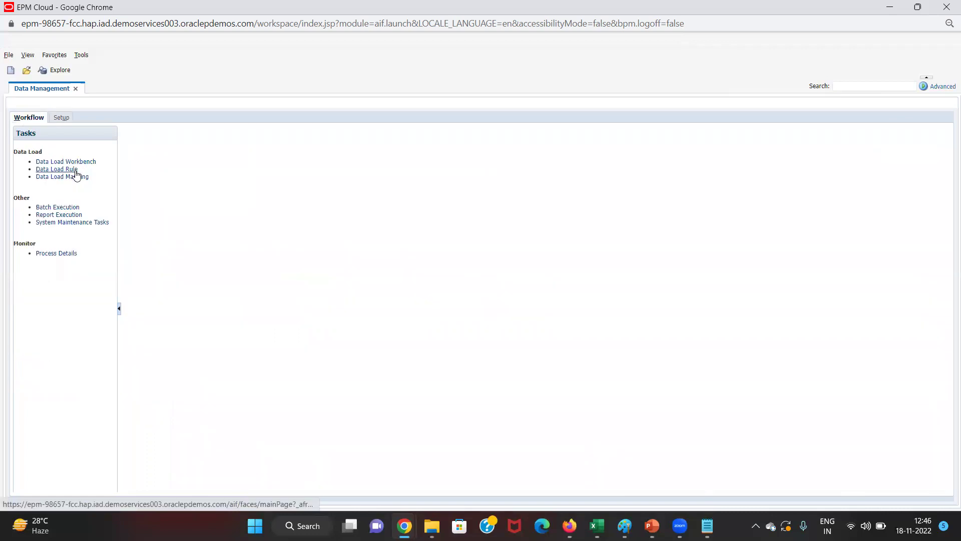
left_click(75, 170)
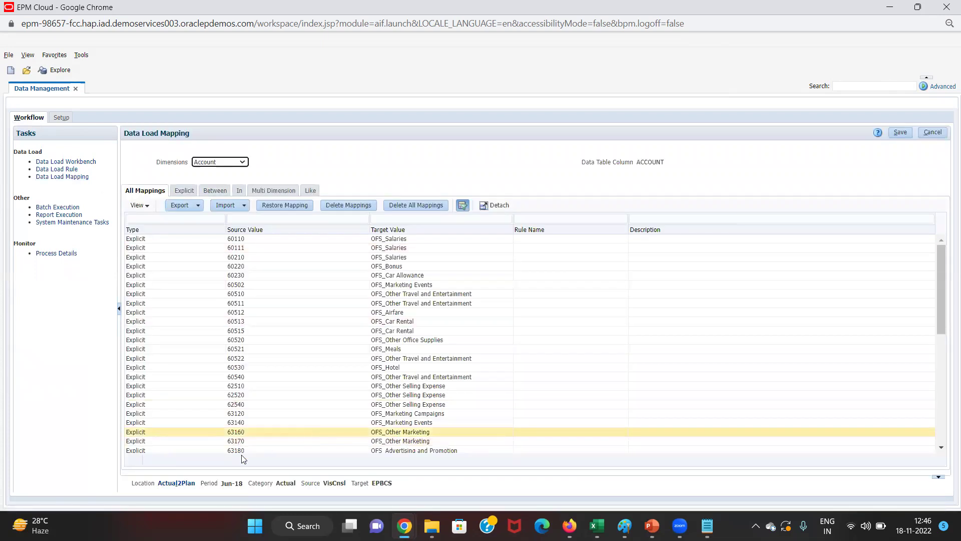
left_click(191, 483)
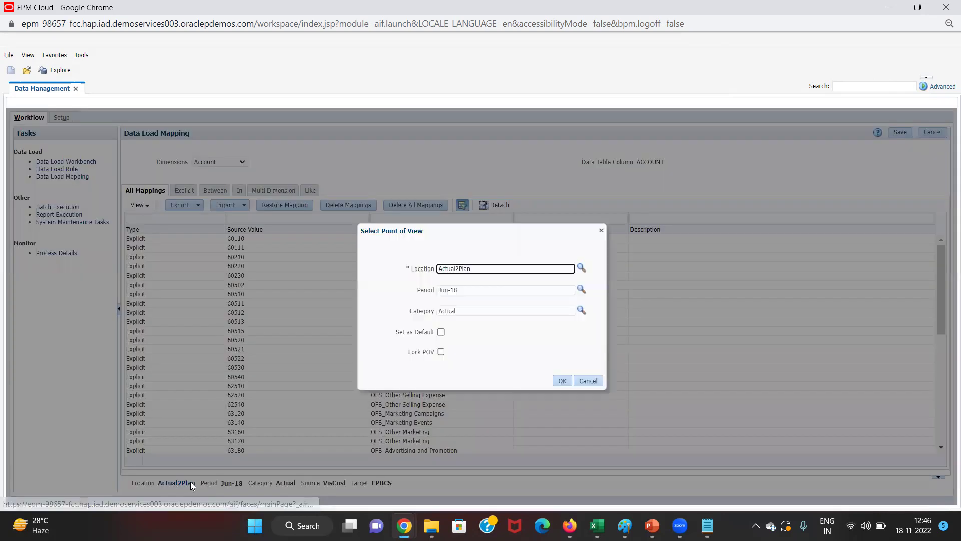
left_click(581, 272)
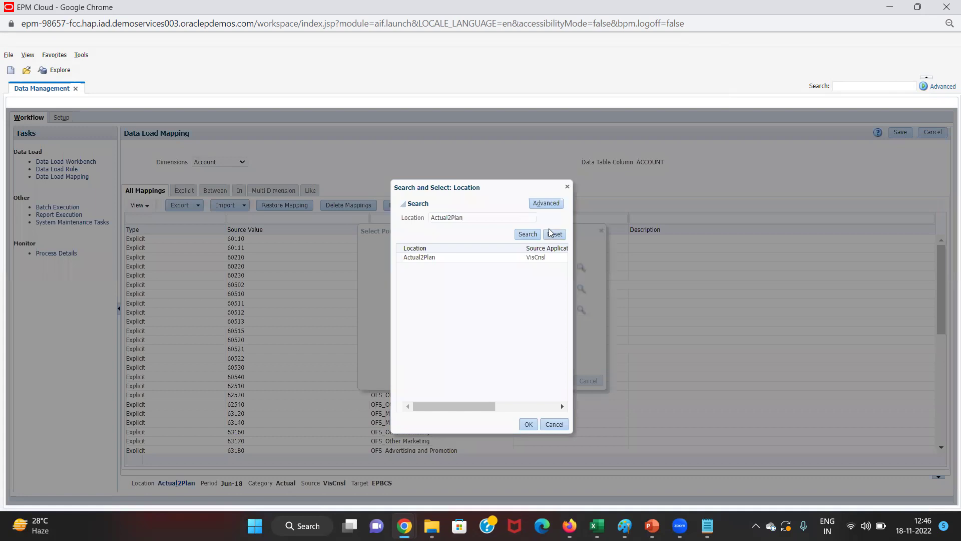
left_click(553, 233)
left_click(527, 237)
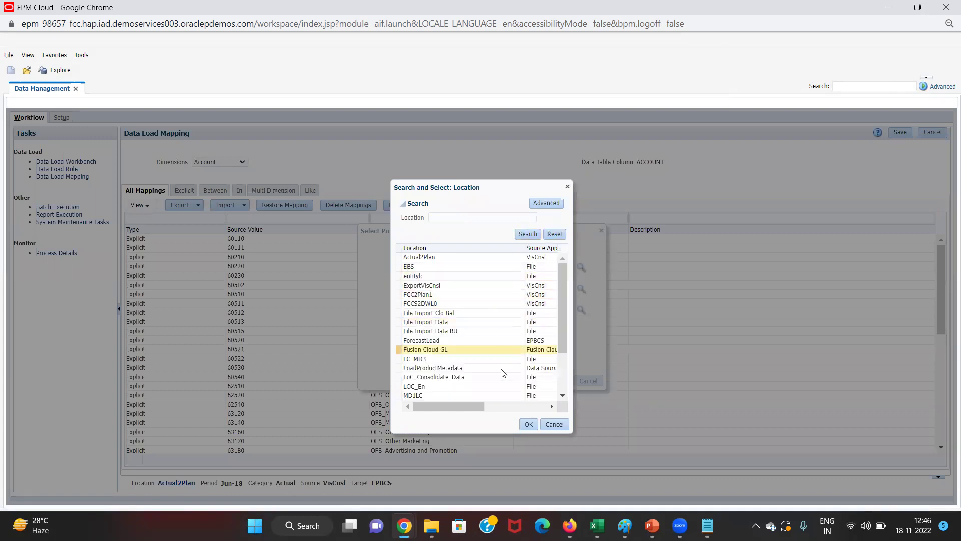
left_click(509, 359)
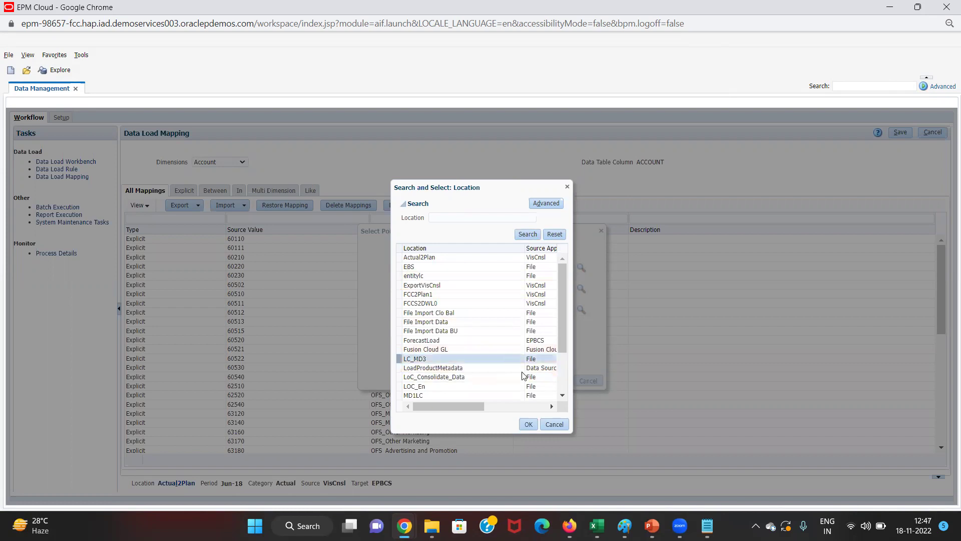
left_click(528, 424)
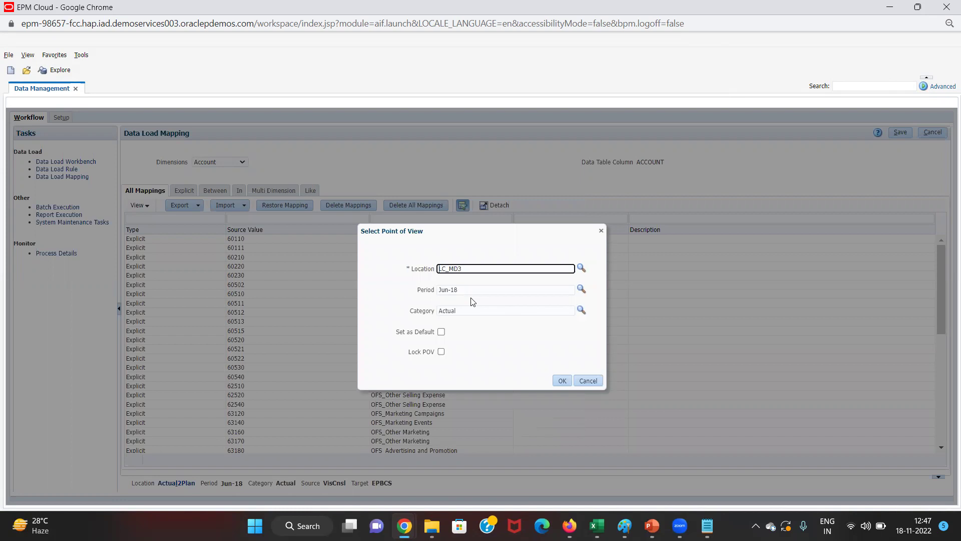
left_click(559, 382)
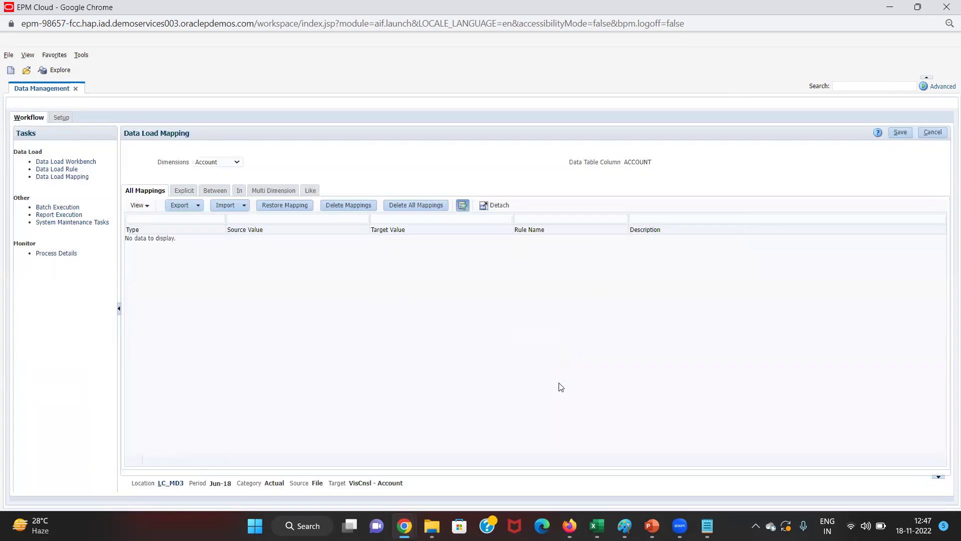
- Add a Like mapping for the Account dimension from * to * with rule name A1, and save it
left_click(221, 163)
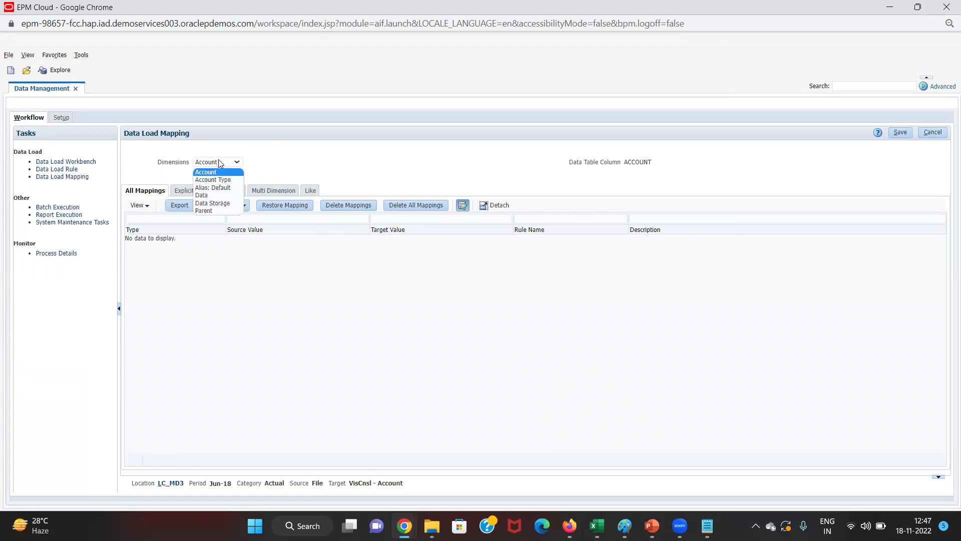
left_click(219, 162)
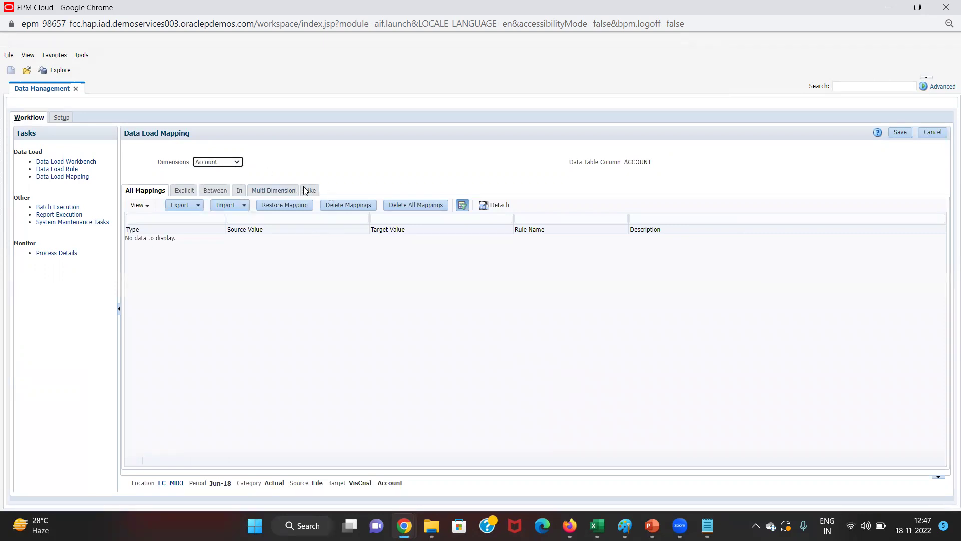
left_click(307, 191)
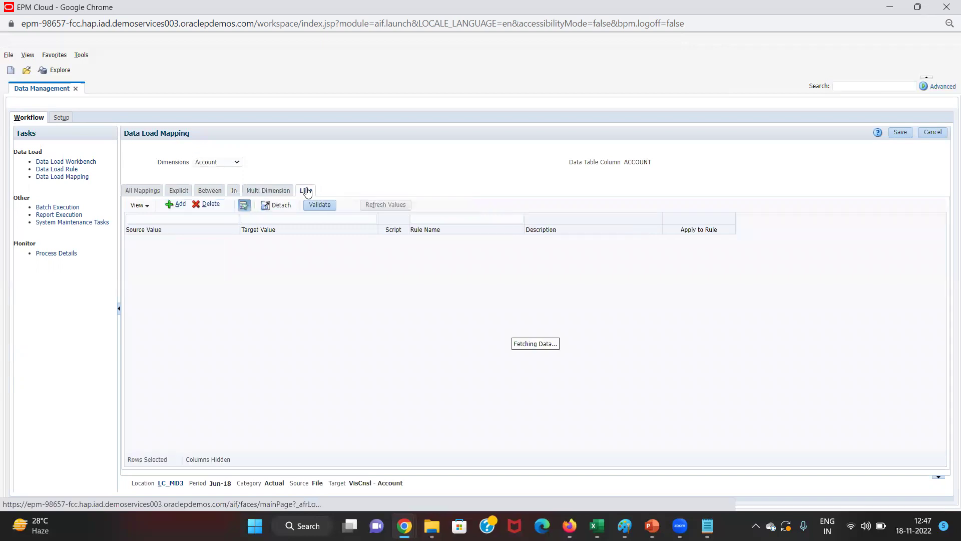
left_click(181, 205)
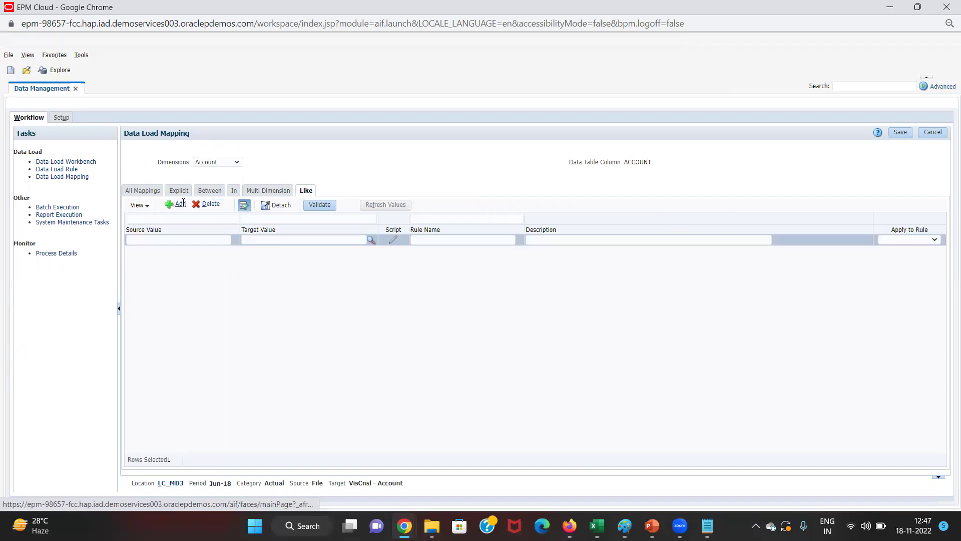
left_click(160, 240)
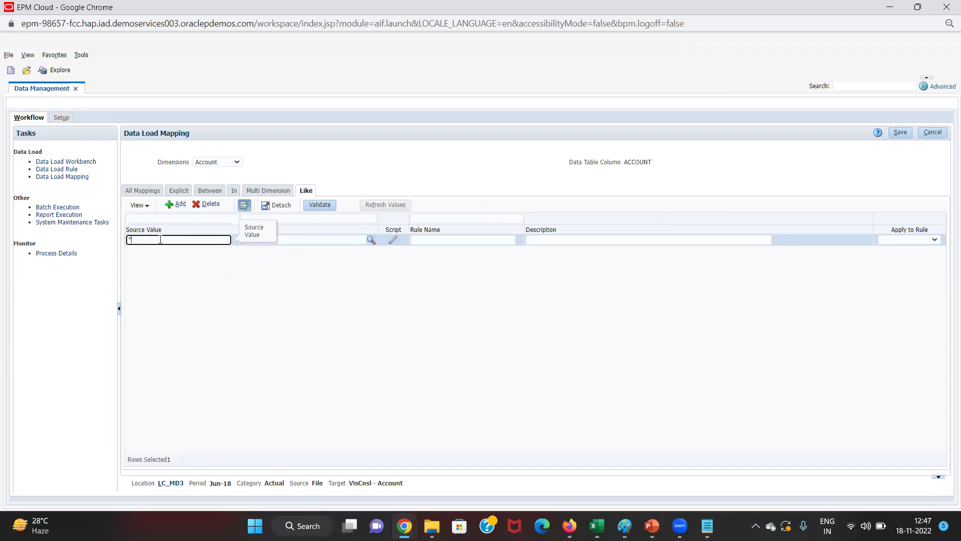
key("Tab")
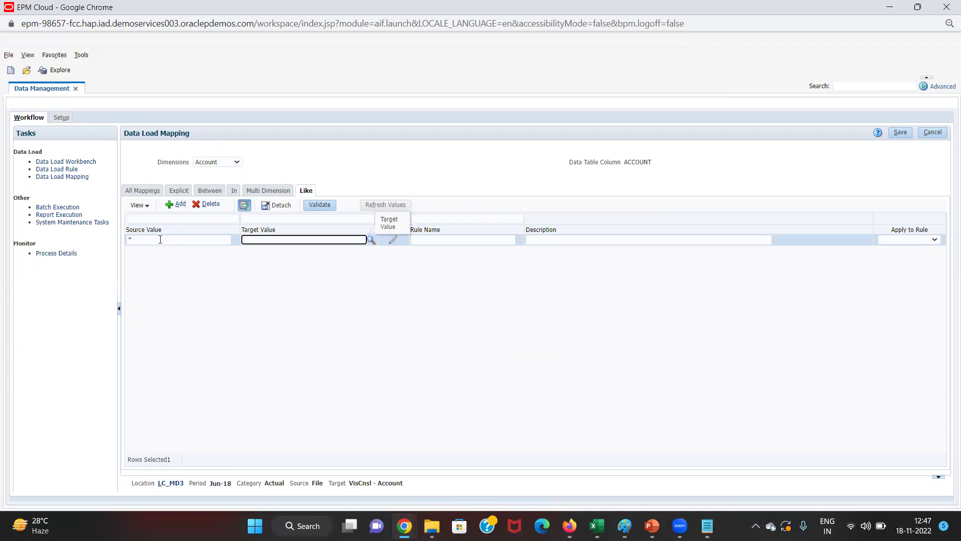
type("*")
key("Tab")
type("A1")
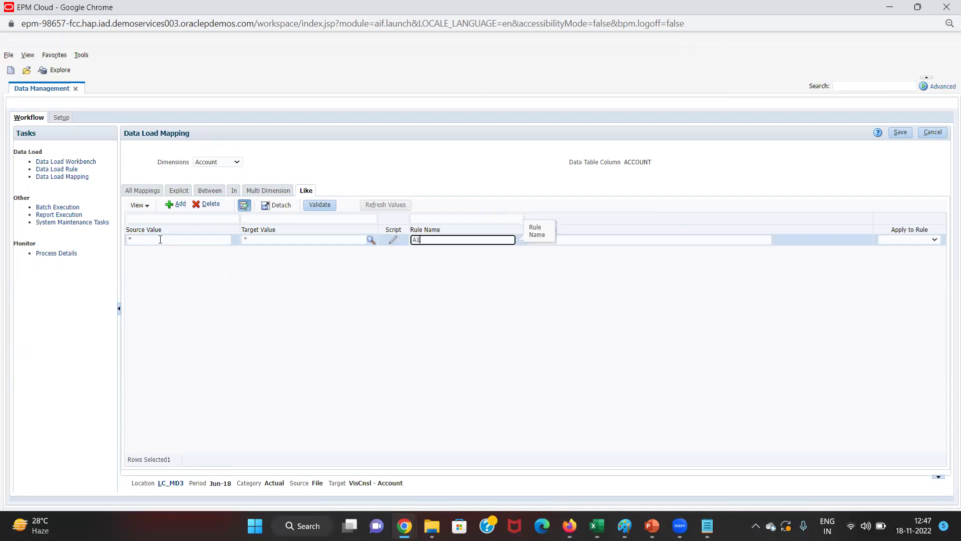
left_click(909, 133)
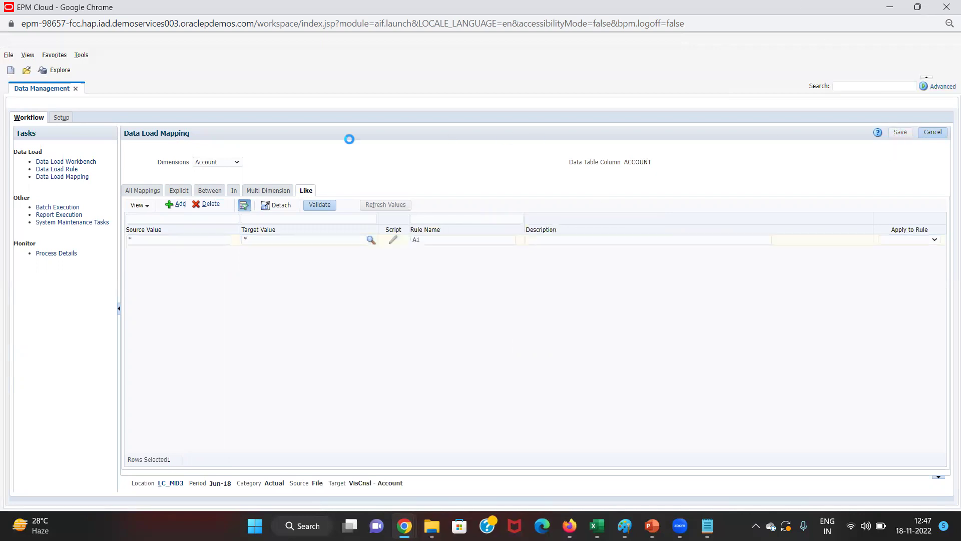
- Add a Like mapping for the Account Type dimension from * to Asset with rule name A2, and save it
left_click(222, 165)
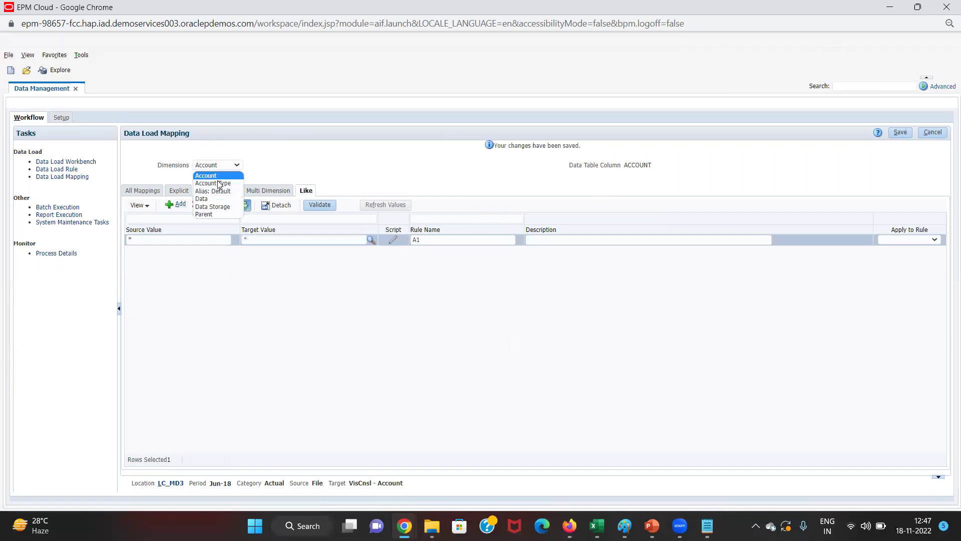
left_click(218, 184)
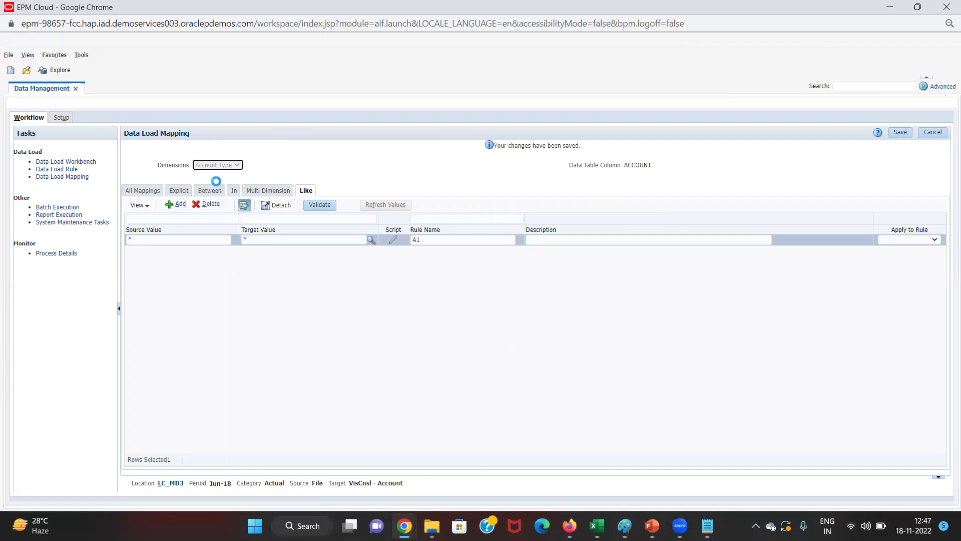
left_click(182, 207)
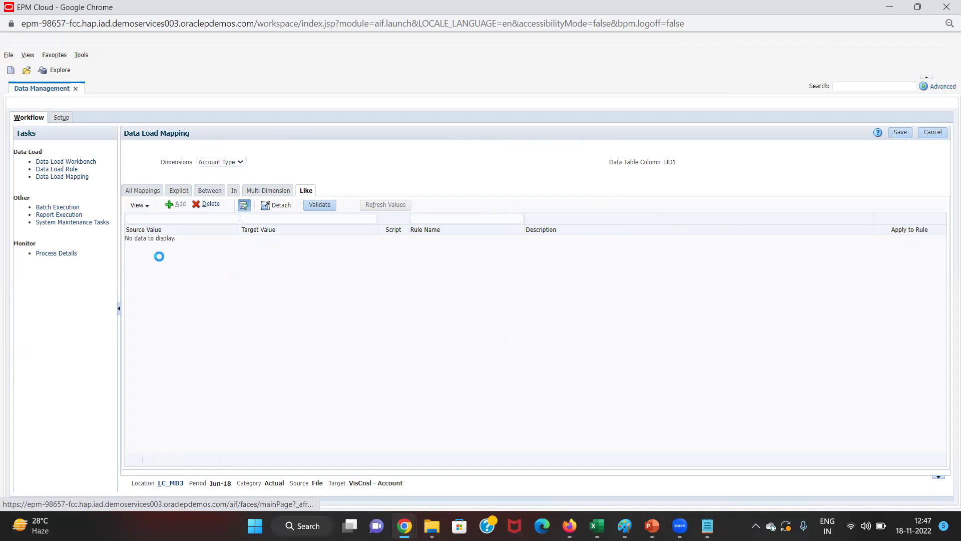
type("*")
key("Tab")
type("Asset")
key("Tab")
type("A")
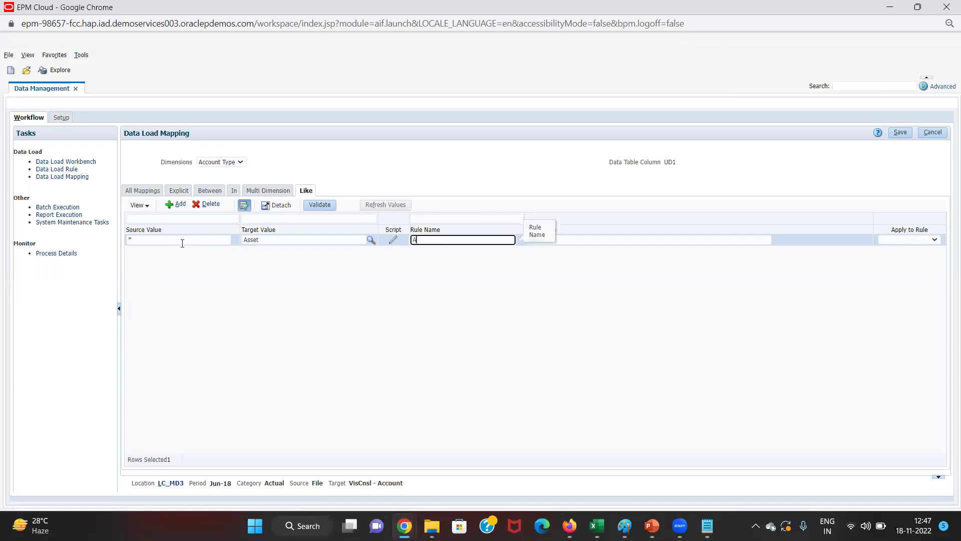
left_click(909, 131)
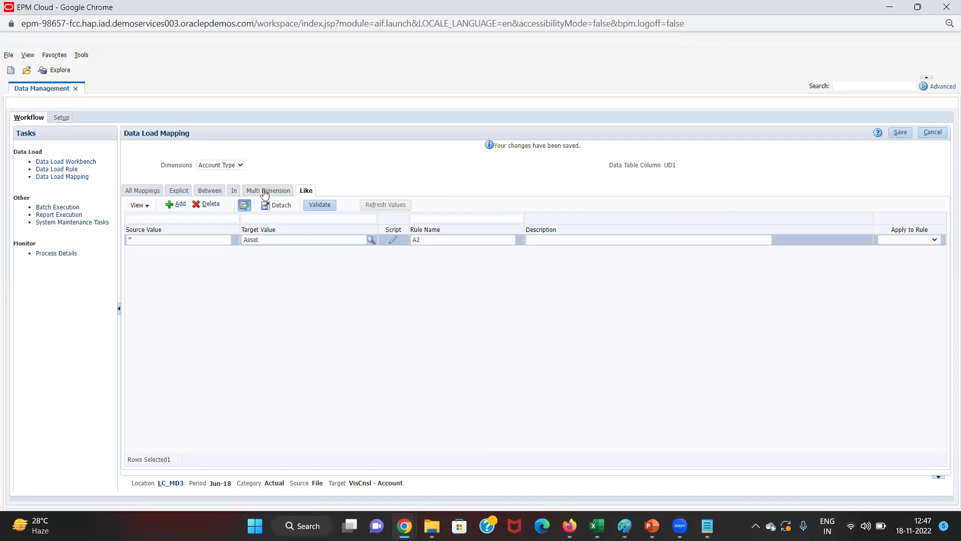
- Add a Like mapping for the Alias: Default dimension from * to * with rule name A3, and save it
left_click(240, 165)
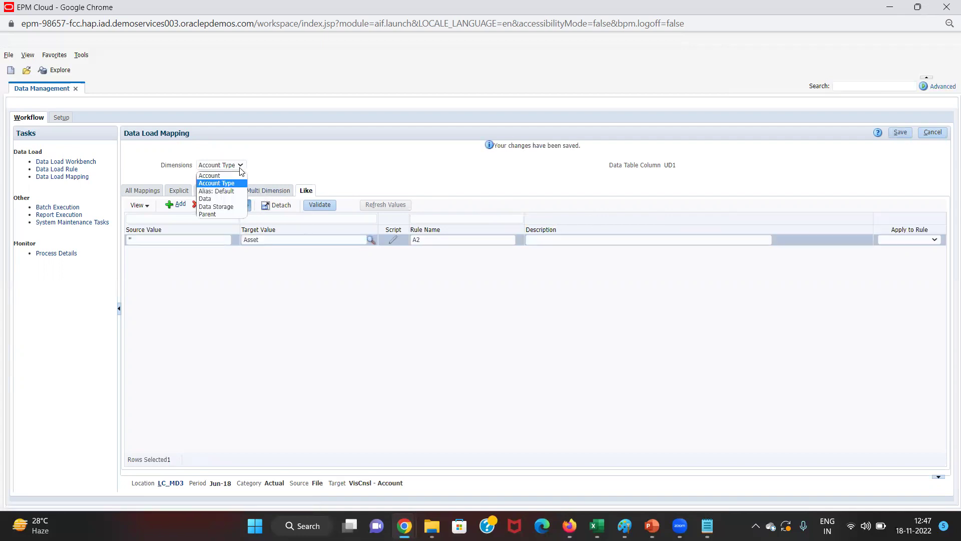
left_click(228, 192)
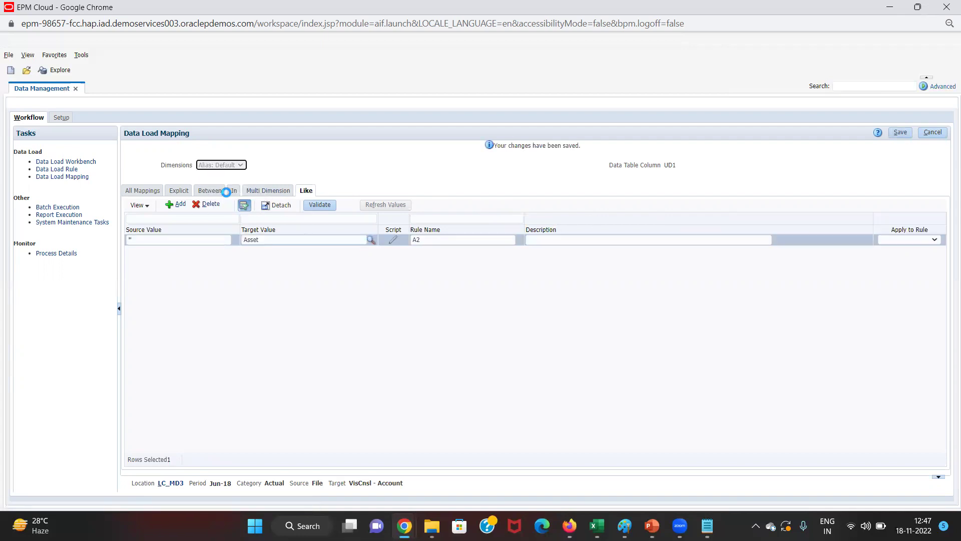
left_click(184, 204)
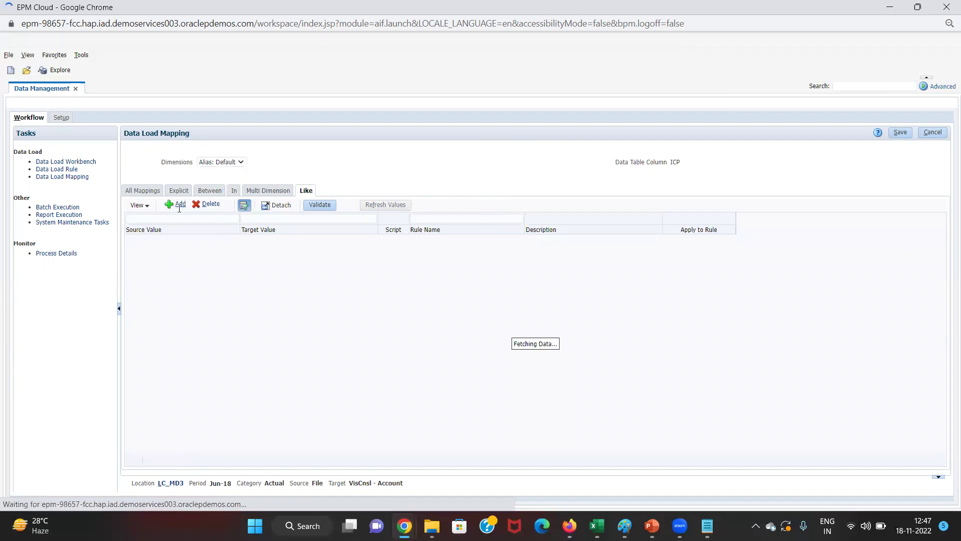
type("*")
key("Tab")
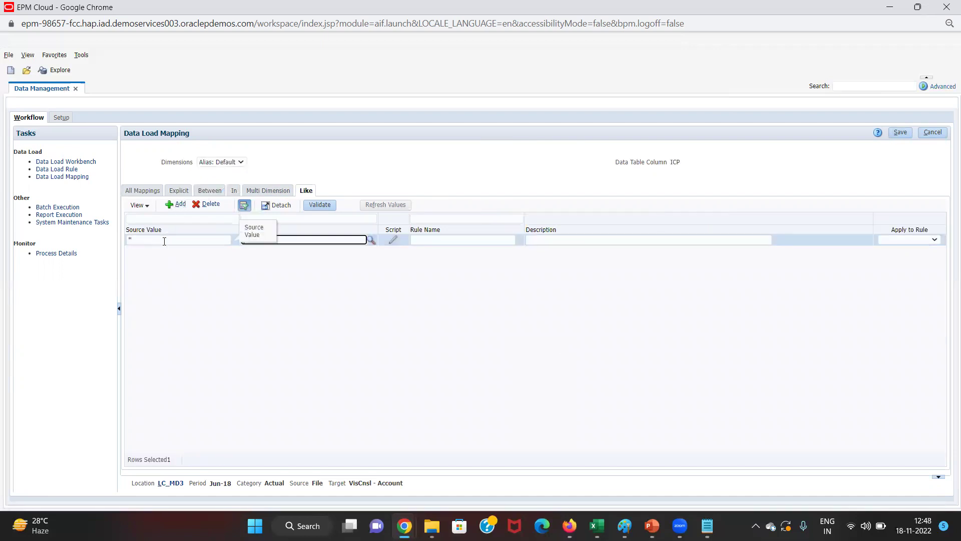
type("*")
key("Tab")
type("A")
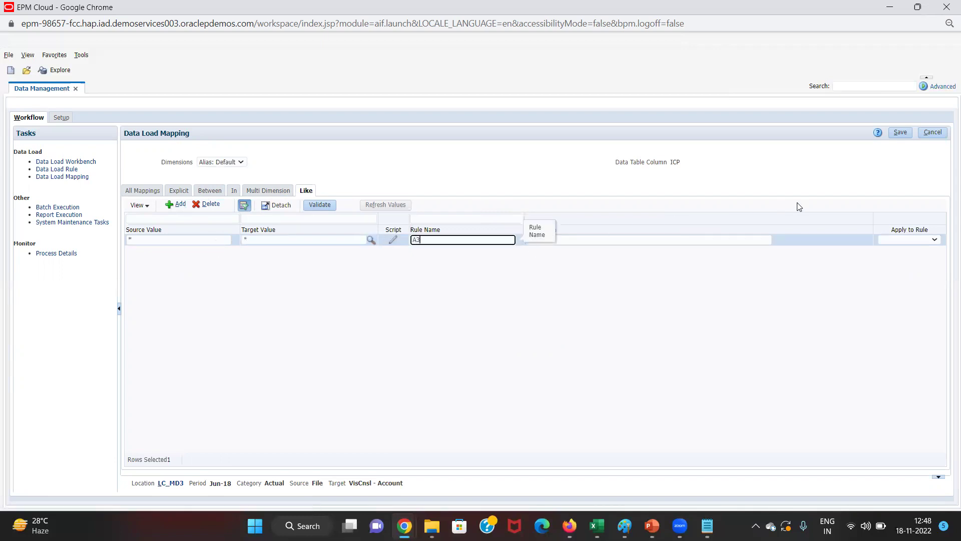
left_click(899, 134)
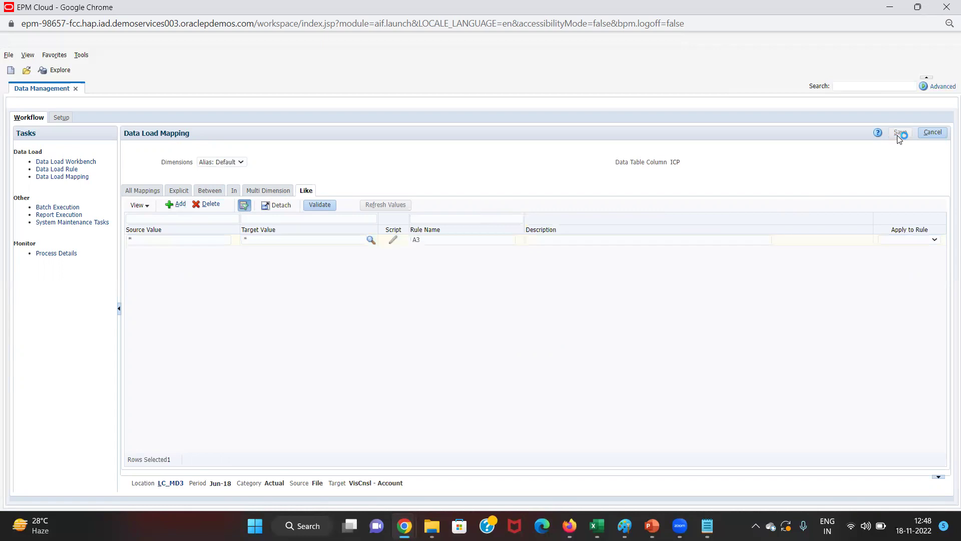
left_click(217, 165)
left_click(213, 178)
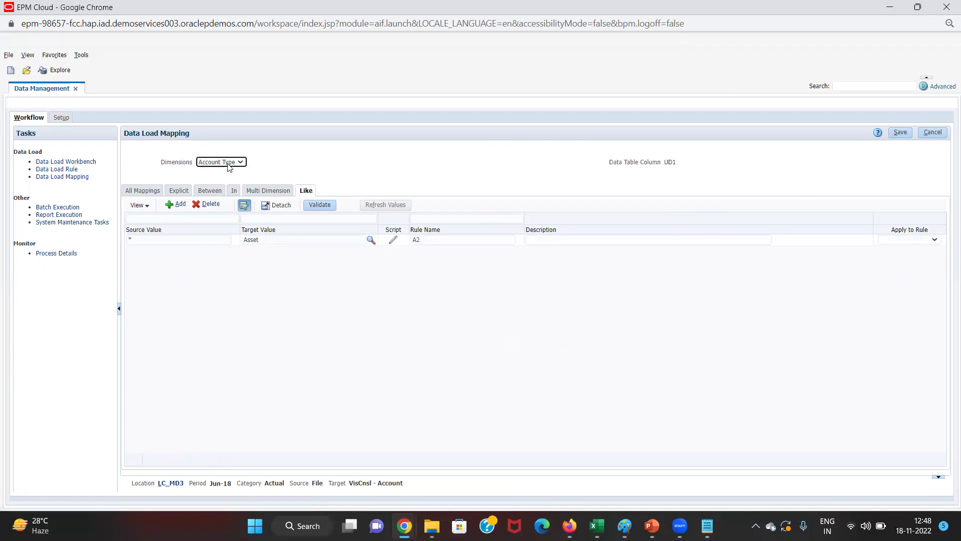
left_click(228, 166)
left_click(221, 196)
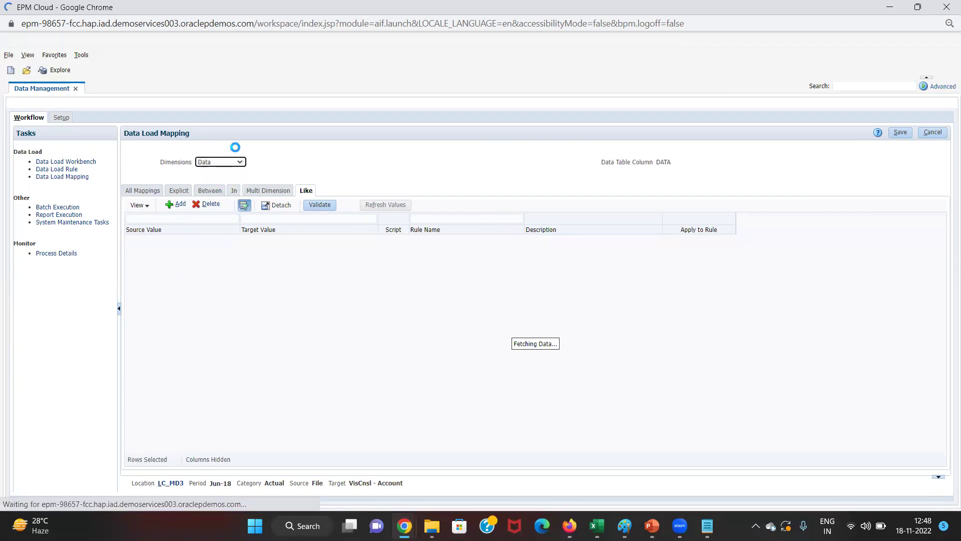
- Add a Like mapping for the Data Storage dimension from * to Never Share with rule name a4, and save it
left_click(228, 162)
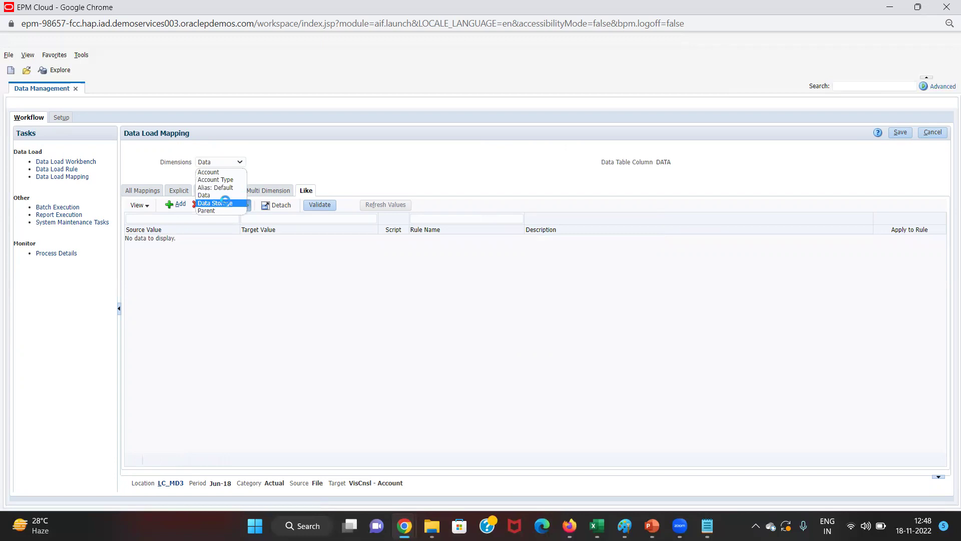
left_click(224, 202)
left_click(172, 206)
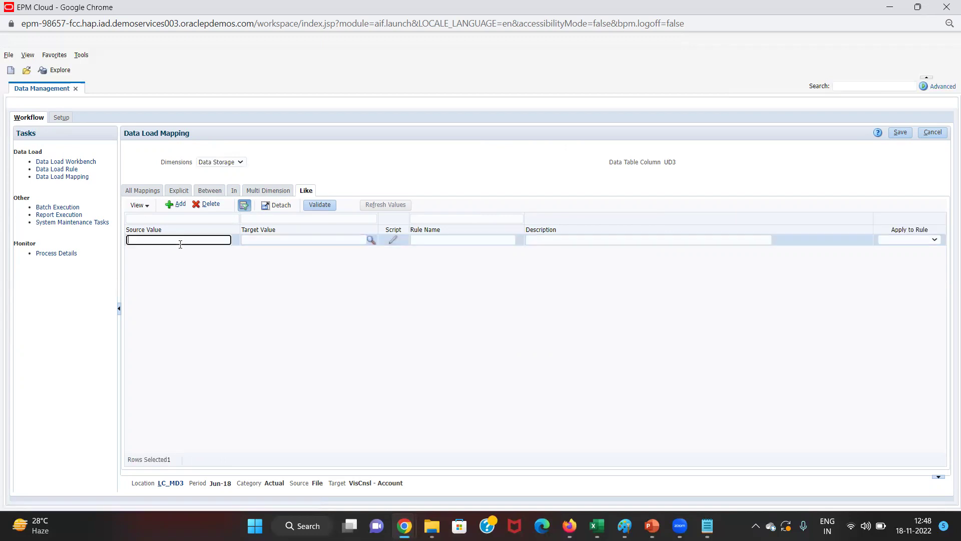
type("*")
key("Tab")
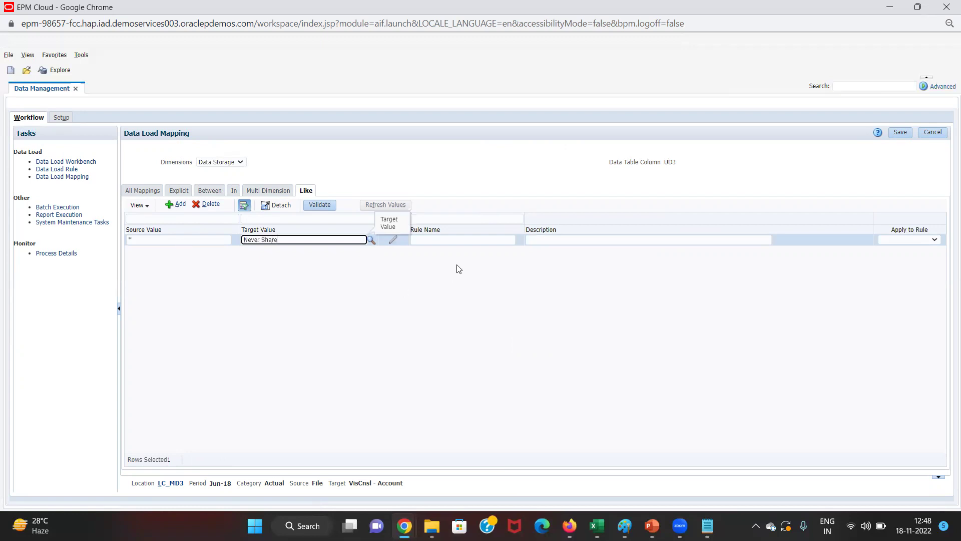
left_click(472, 239)
type("a4")
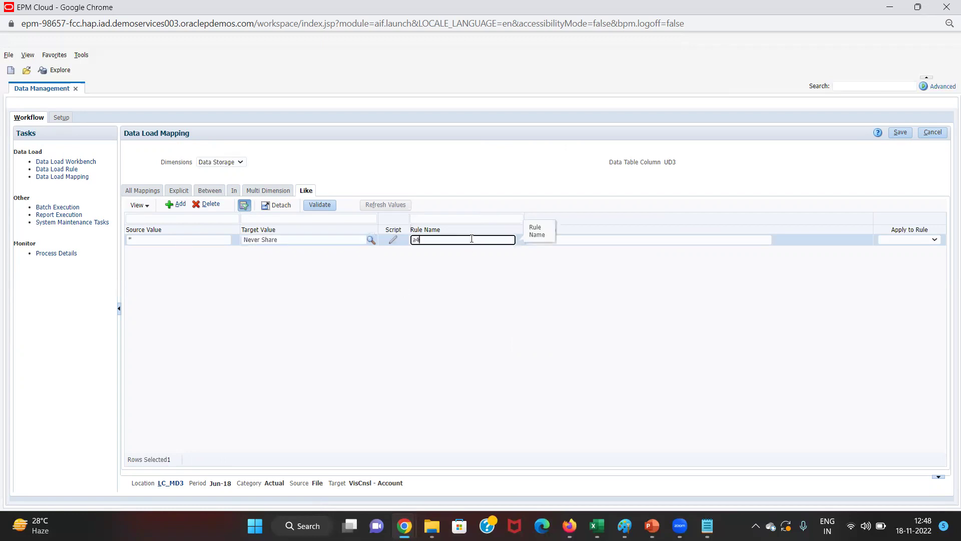
left_click(901, 133)
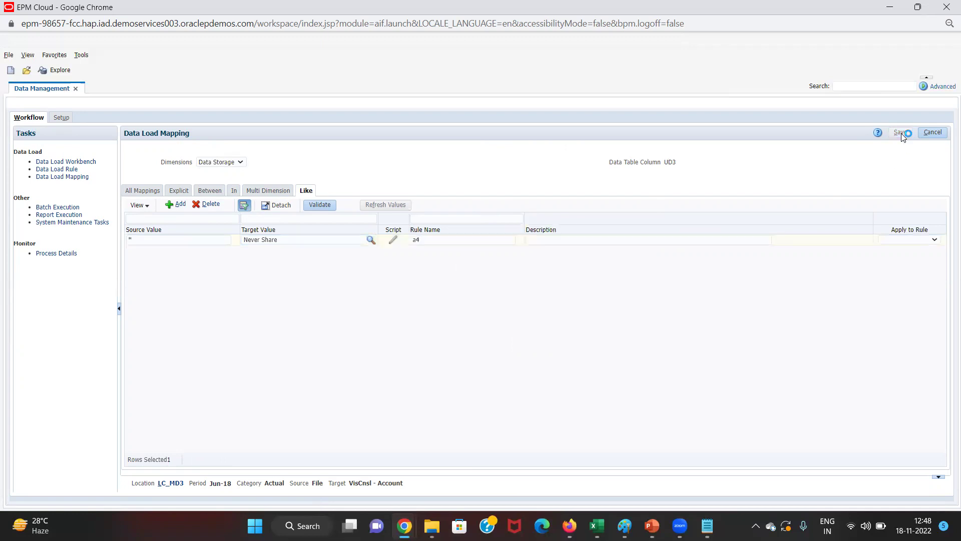
- Add a Like mapping for the Parent dimension from * to * with rule name a5, and save it
left_click(238, 165)
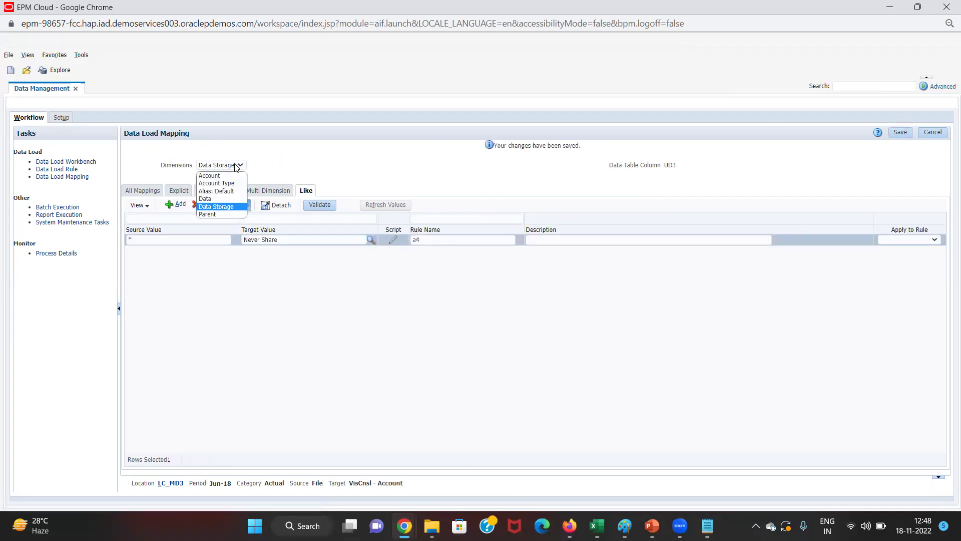
left_click(223, 213)
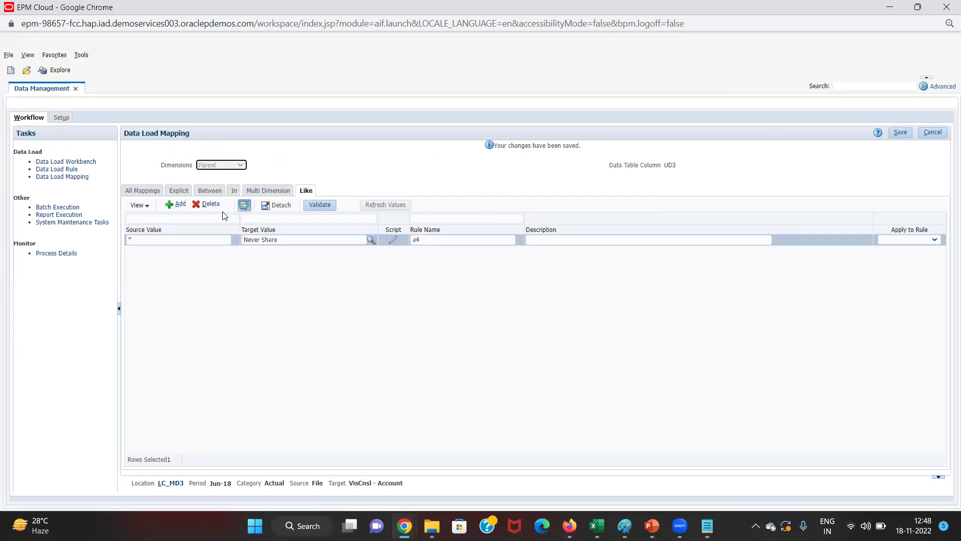
left_click(177, 206)
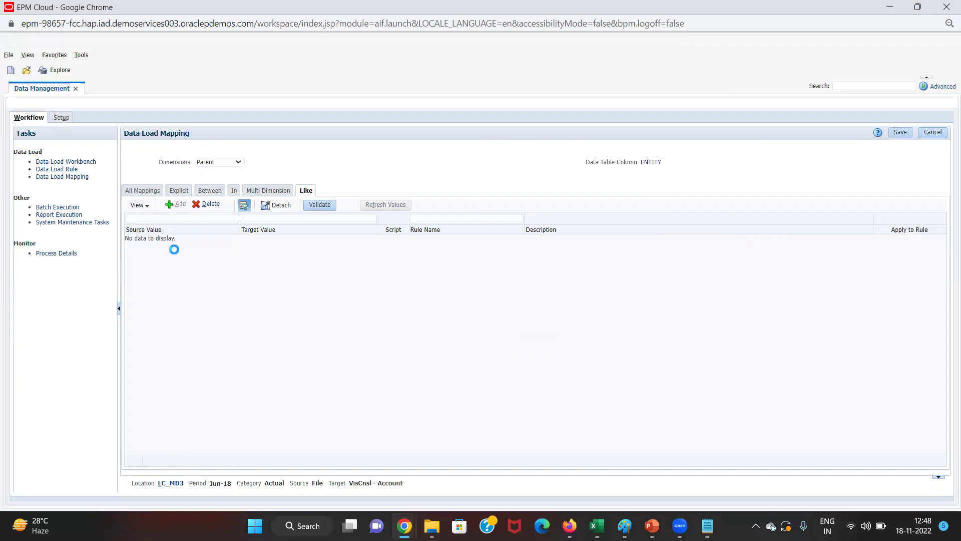
type("*")
key("Tab")
type("*")
key("Tab")
type("a")
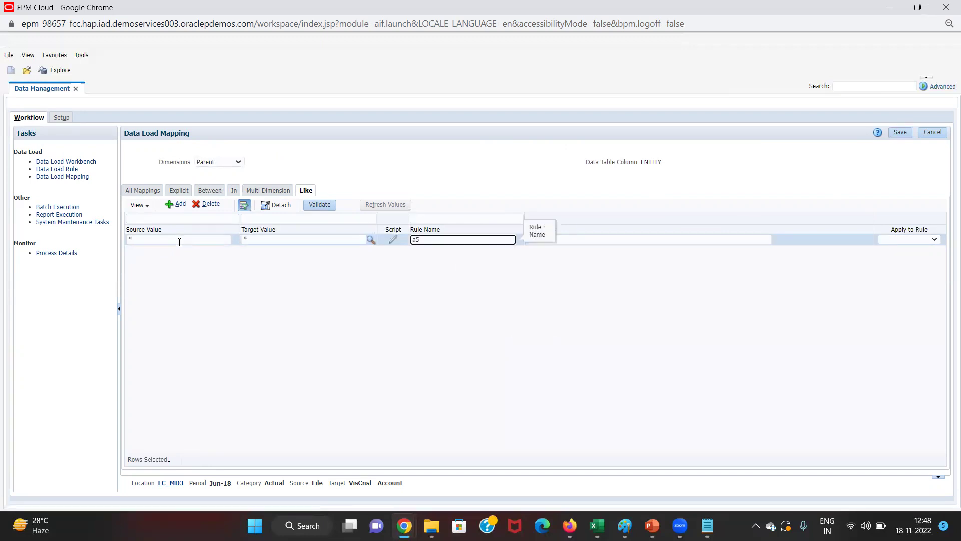
left_click(901, 132)
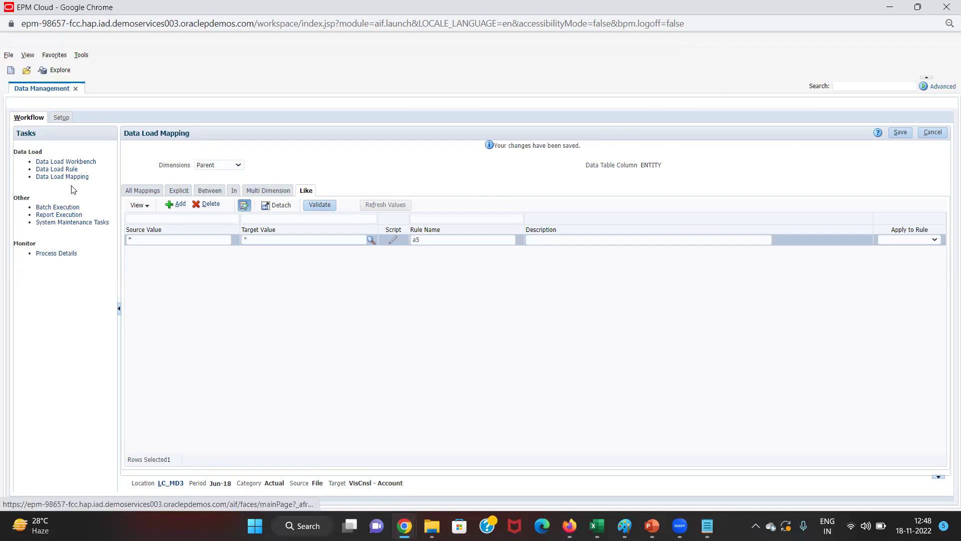
- Add a data load rule named DLR_MD3 for the LC_MD3 location
left_click(67, 169)
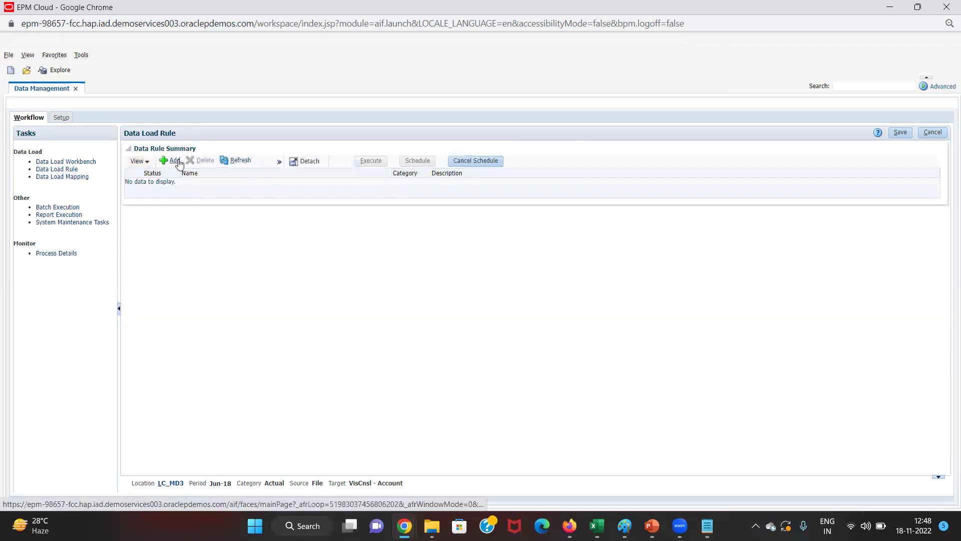
left_click(177, 163)
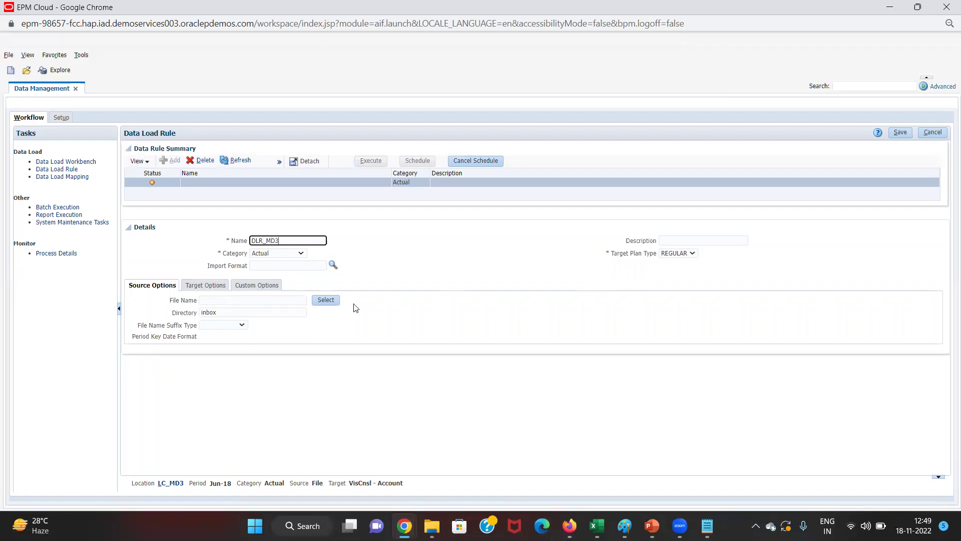
- Upload the metadata file from the Data Management folder in FCCS_Work Folder and save the rule with METADATA_DM.txt as its source file
left_click(329, 299)
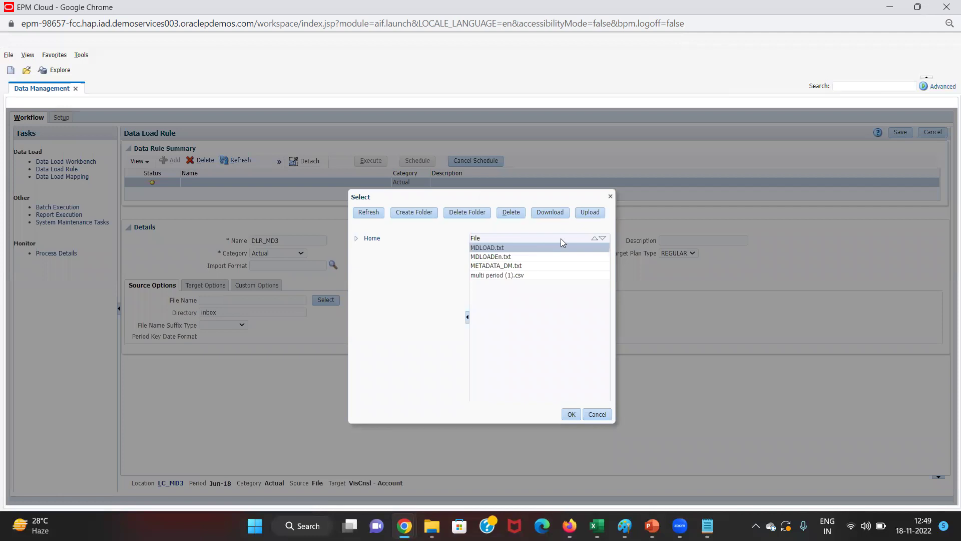
left_click(583, 216)
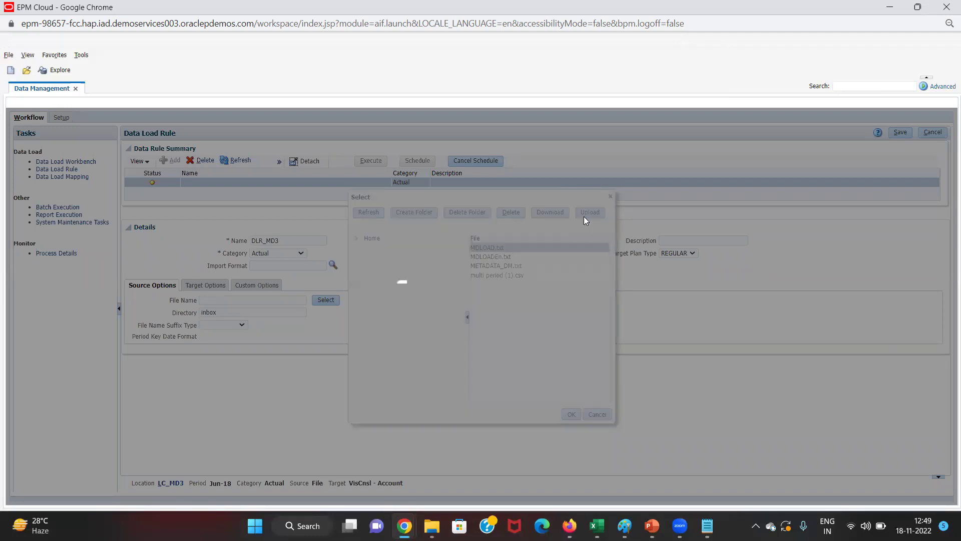
left_click(441, 305)
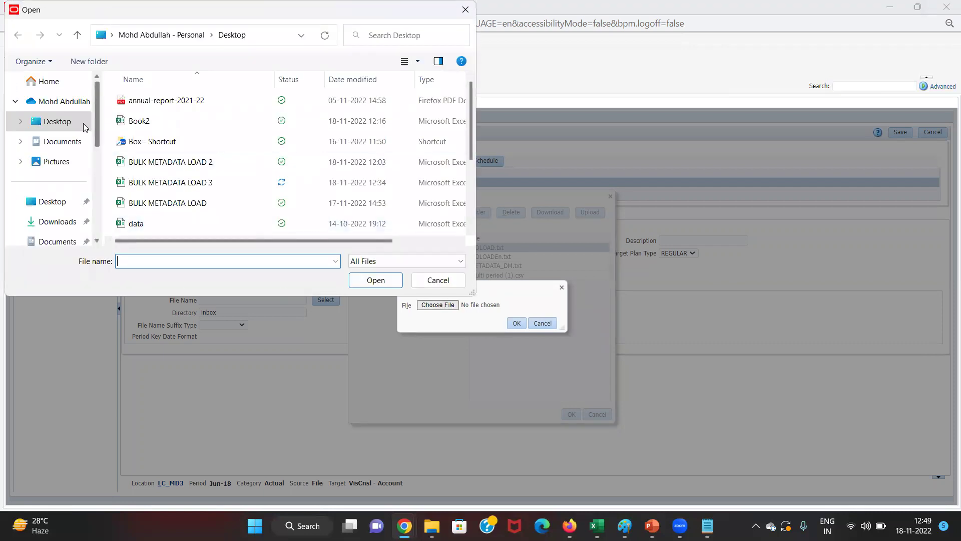
left_click(62, 142)
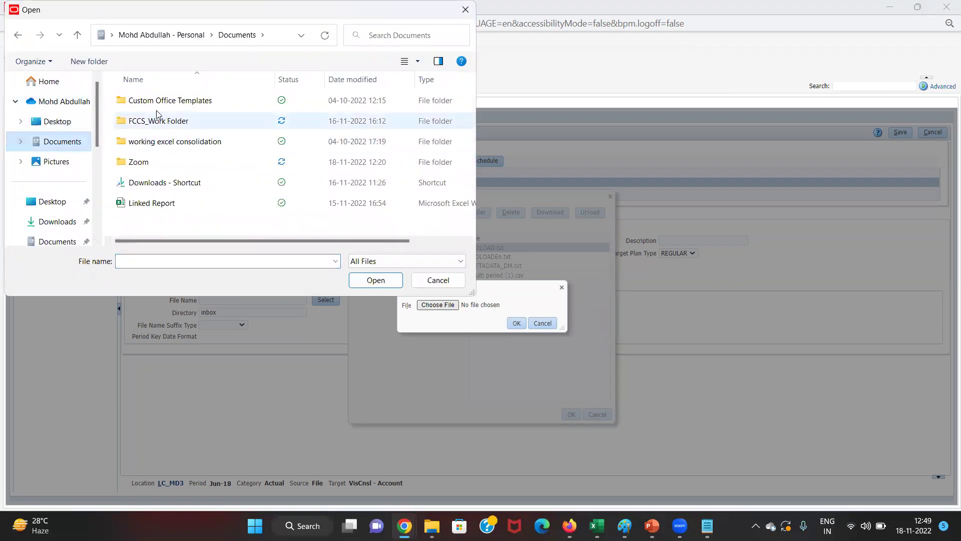
double_click(158, 121)
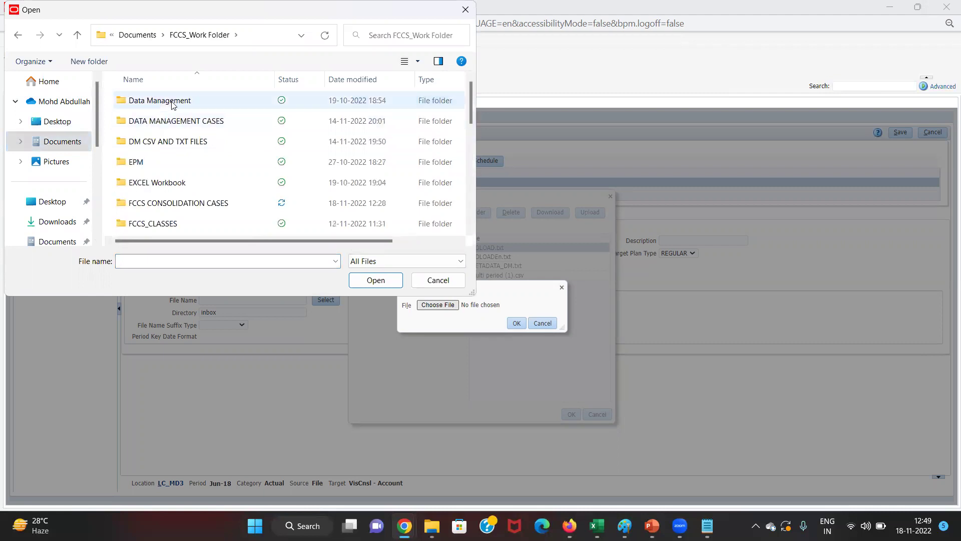
double_click(173, 103)
double_click(164, 121)
double_click(160, 114)
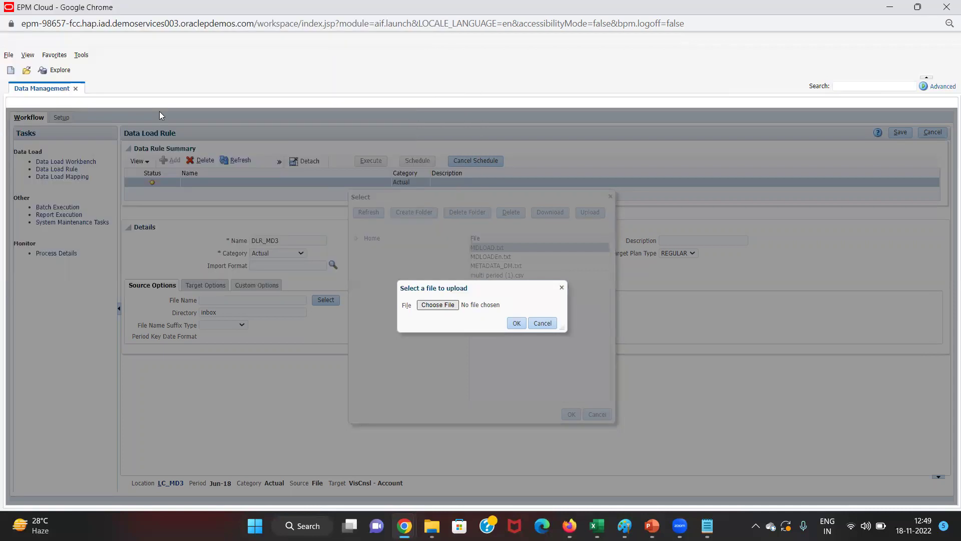
left_click(517, 324)
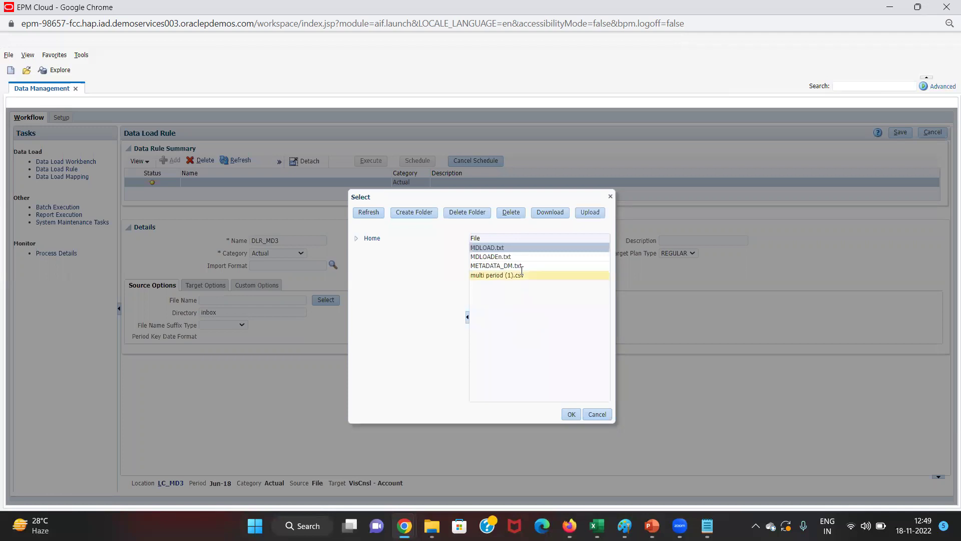
left_click(521, 266)
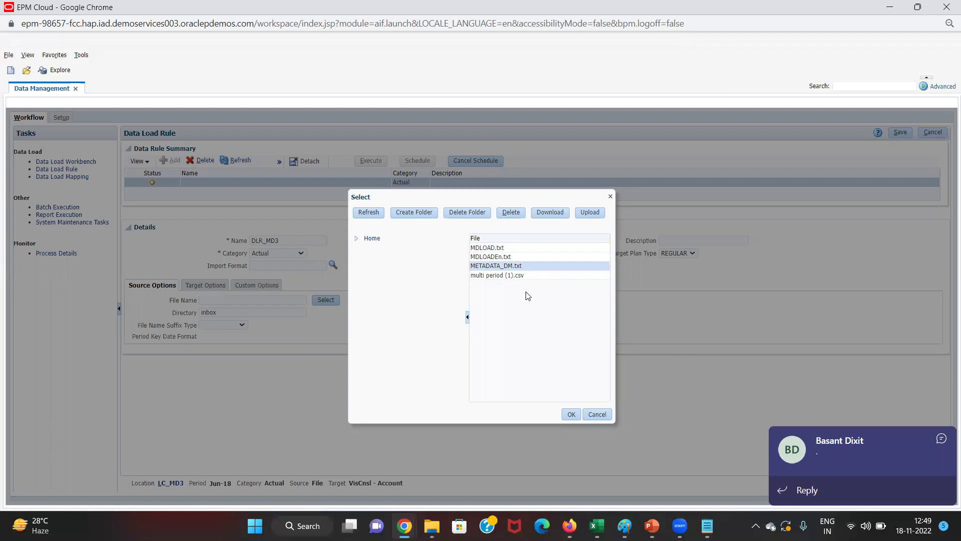
left_click(571, 415)
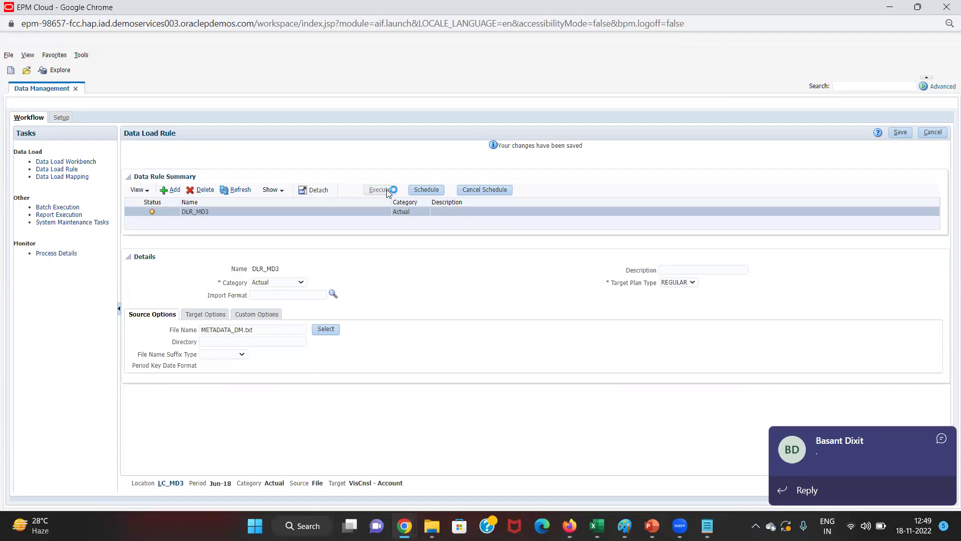
- Execute the DLR_MD3 rule with Import from Source and Export to Target for Jun-18 in Replace mode, and refresh its status
left_click(386, 189)
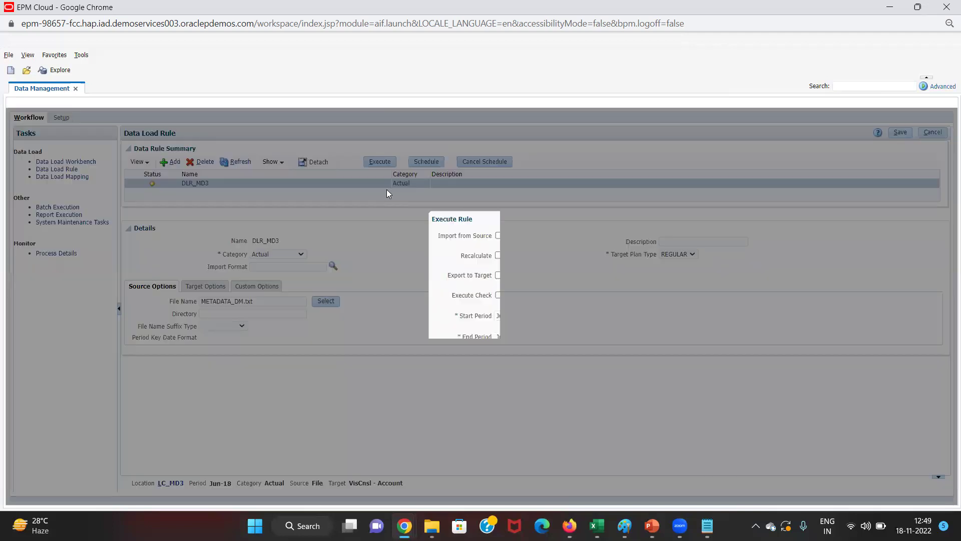
left_click(499, 236)
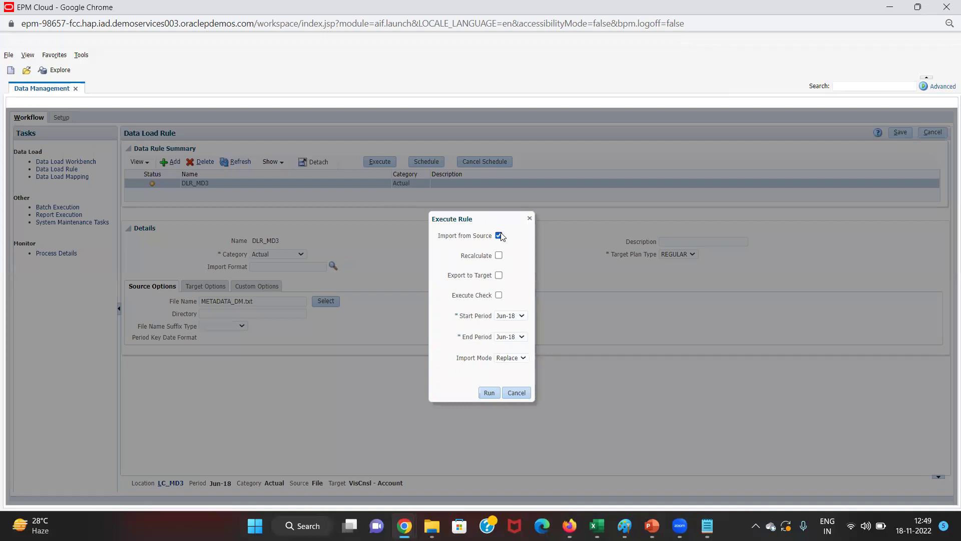
left_click(499, 276)
left_click(494, 395)
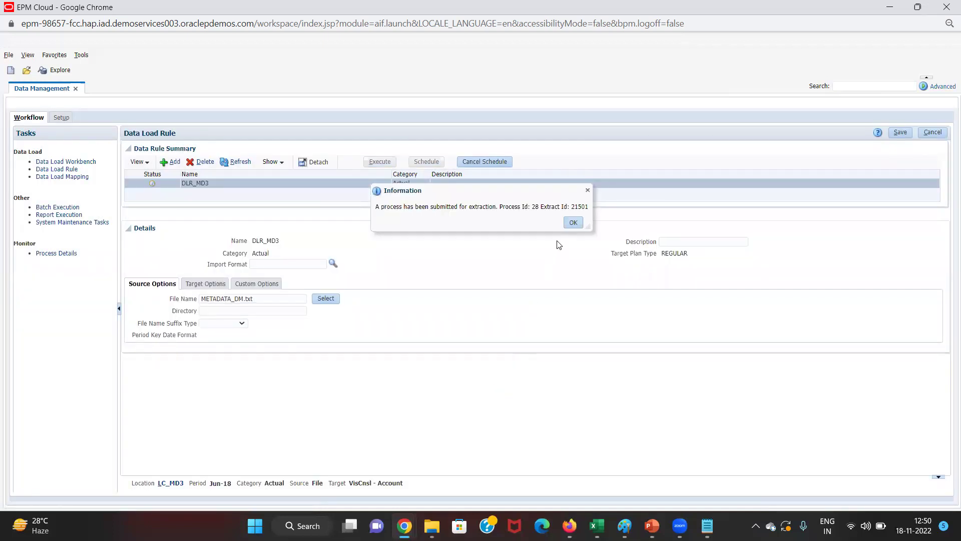
left_click(572, 223)
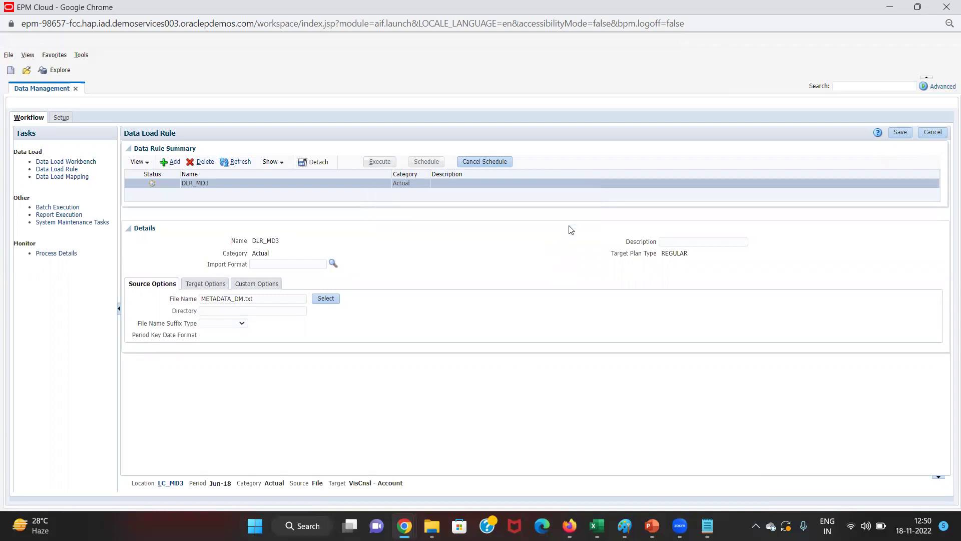
left_click(240, 162)
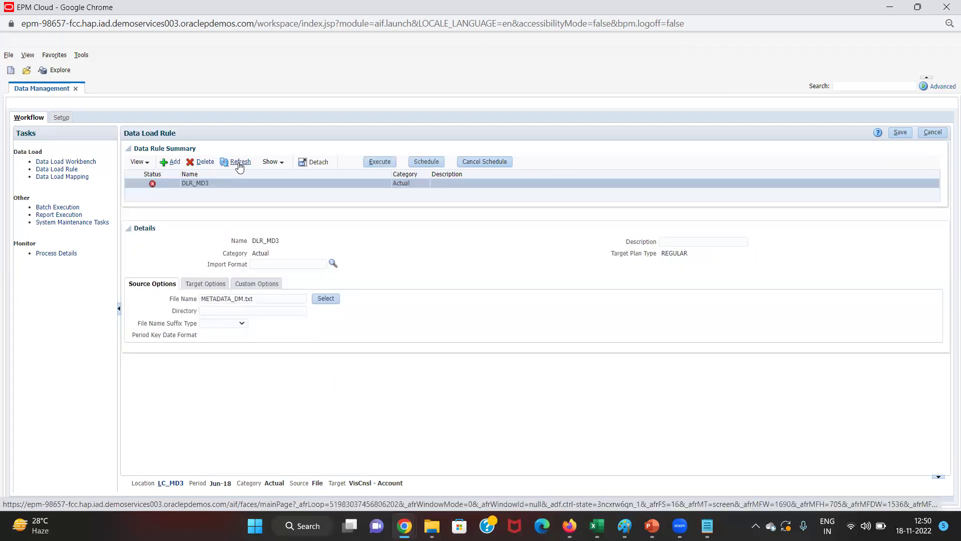
- Download the output file from the DLR_MD3 run's process details and read its full error message
mouse_move(153, 188)
left_click(153, 185)
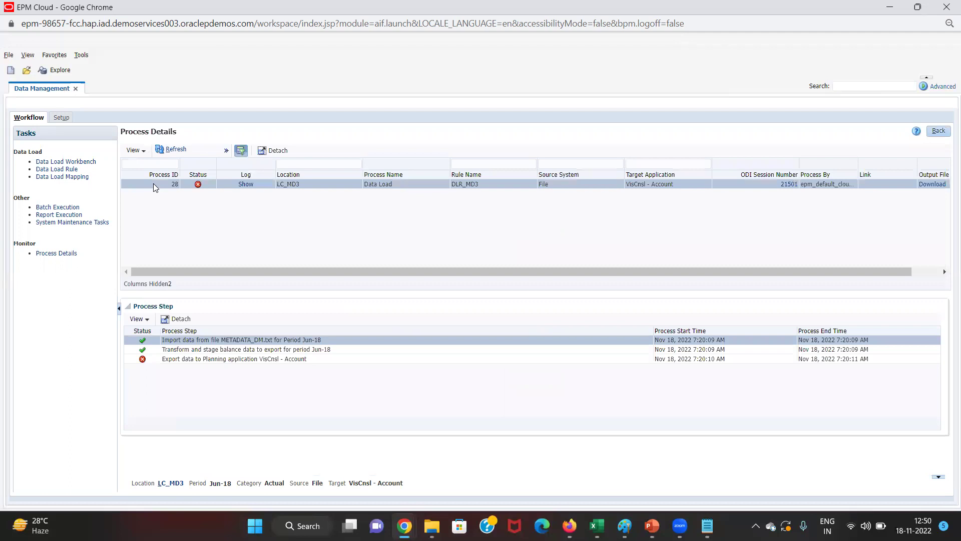
left_click_drag(347, 270, 414, 269)
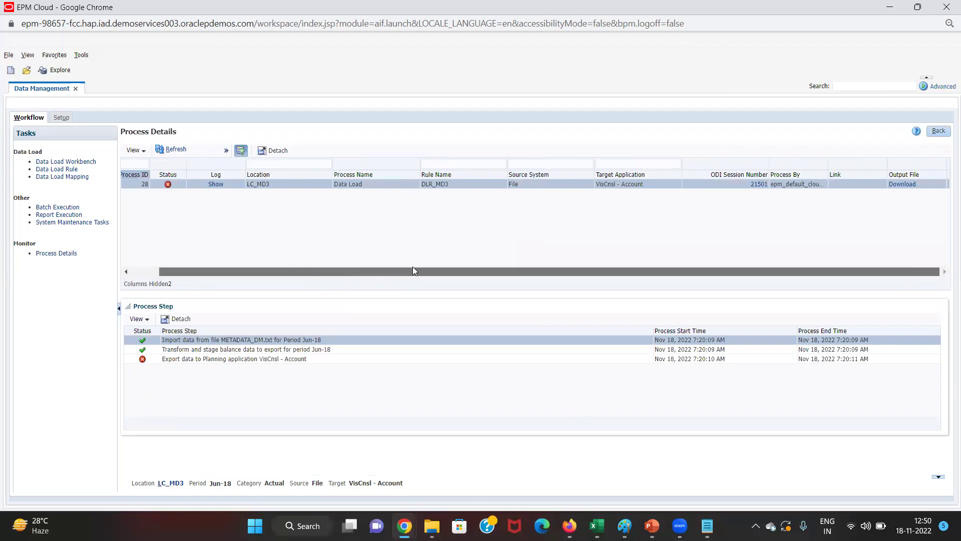
left_click(901, 184)
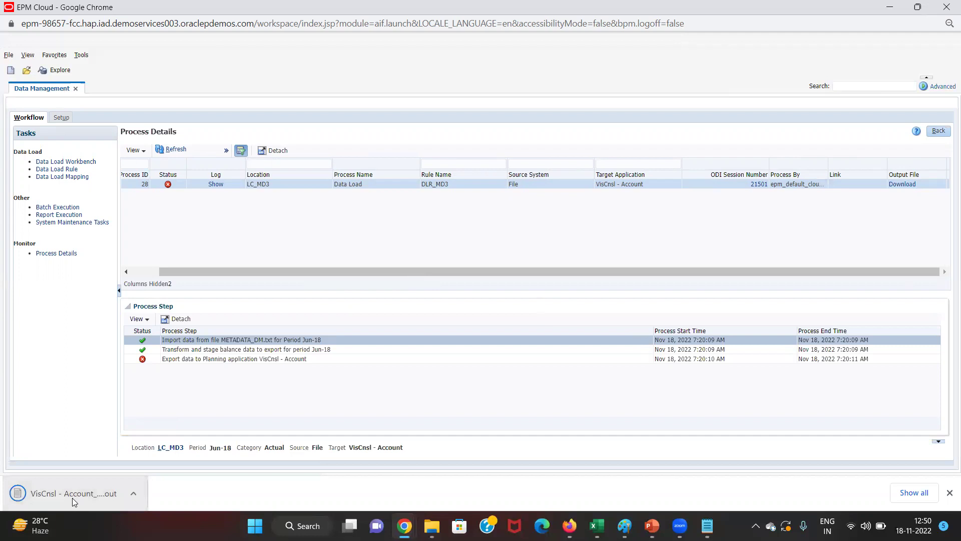
left_click(72, 498)
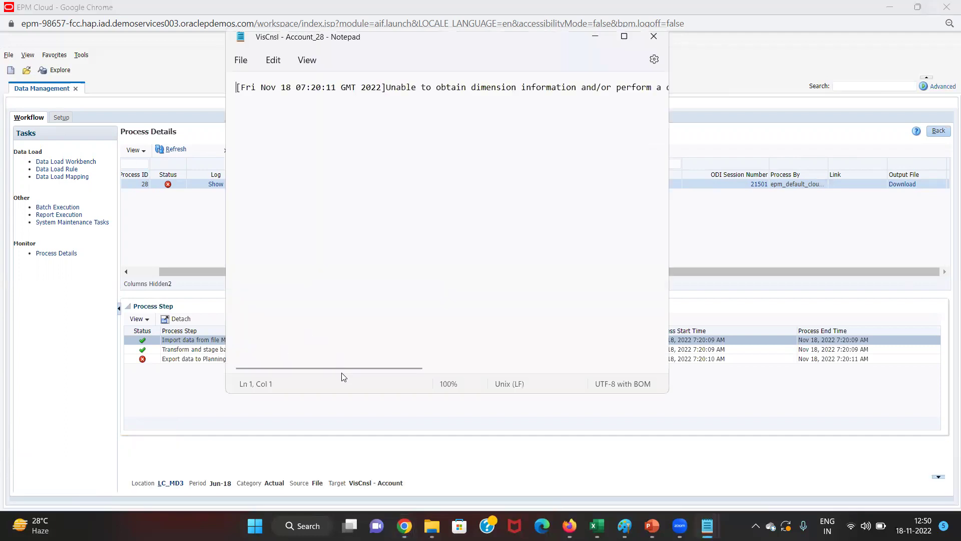
left_click_drag(345, 367, 587, 360)
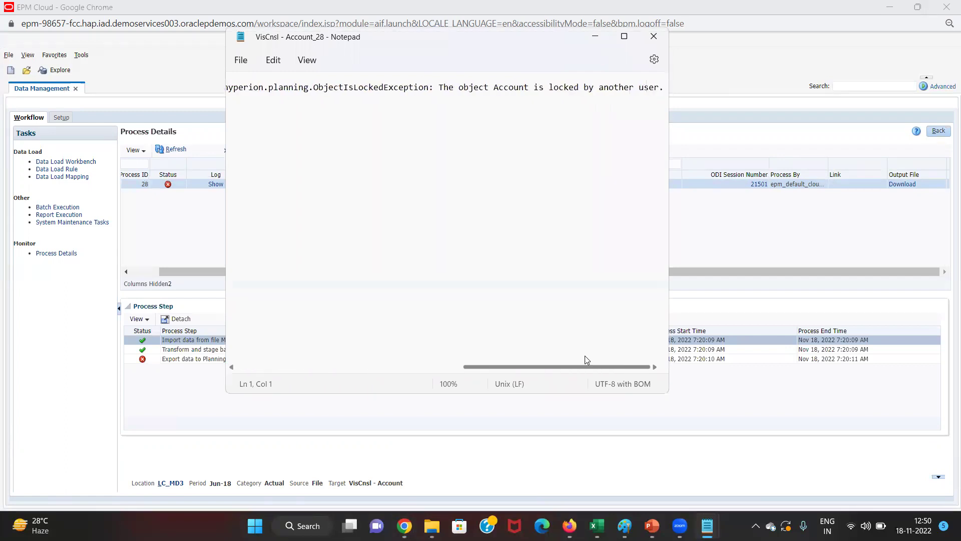
left_click(654, 43)
- Try to refresh the application database from the Account dimension in the main Financial Consolidation and Close window
key("alt+Tab")
key("Tab")
key("Tab")
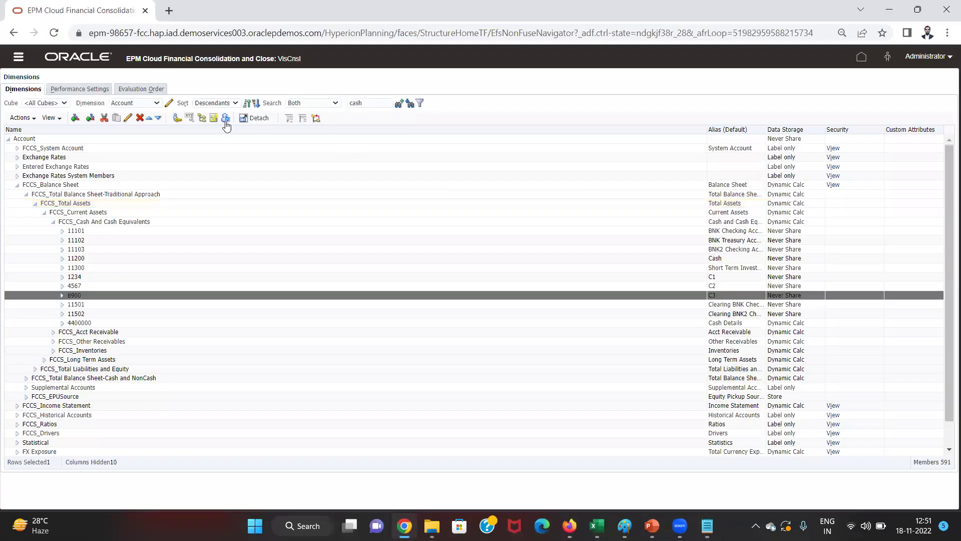
left_click(225, 121)
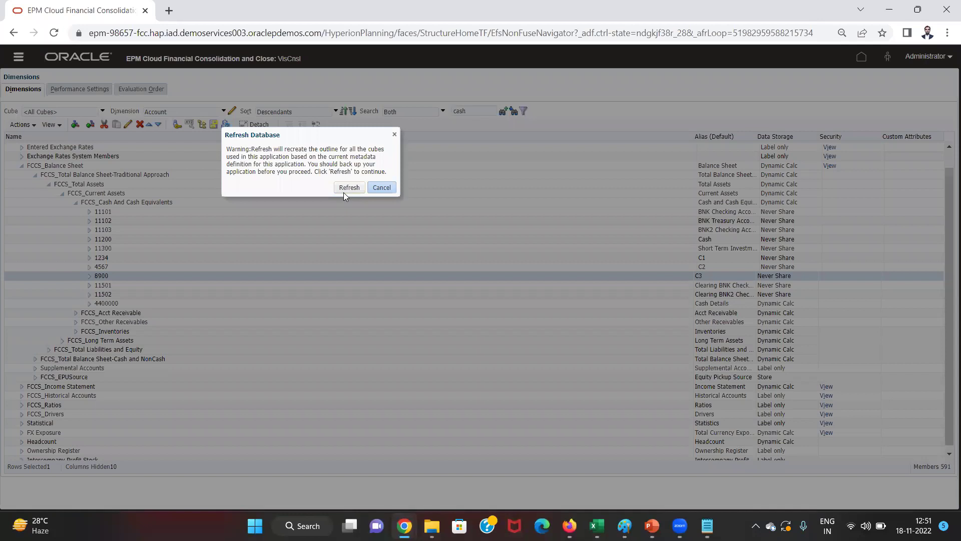
left_click(349, 188)
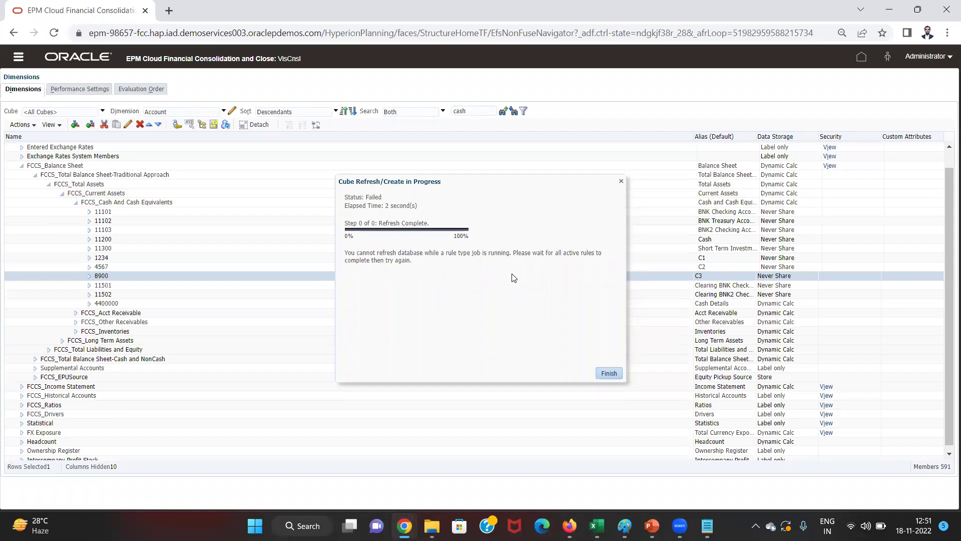
left_click(607, 374)
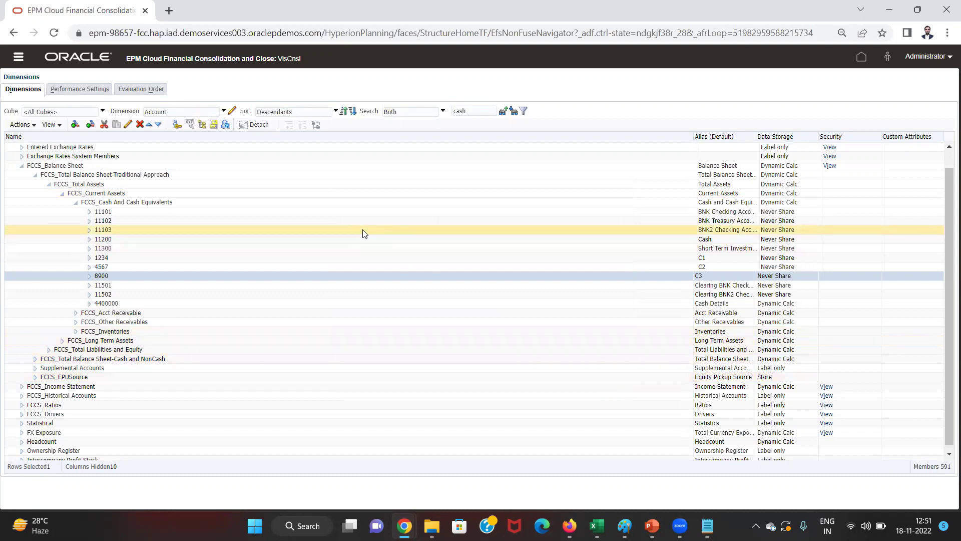
- Open the LC_MD3 load data in the Data Load Workbench and refresh the application database from the Account dimension
key("alt+Tab")
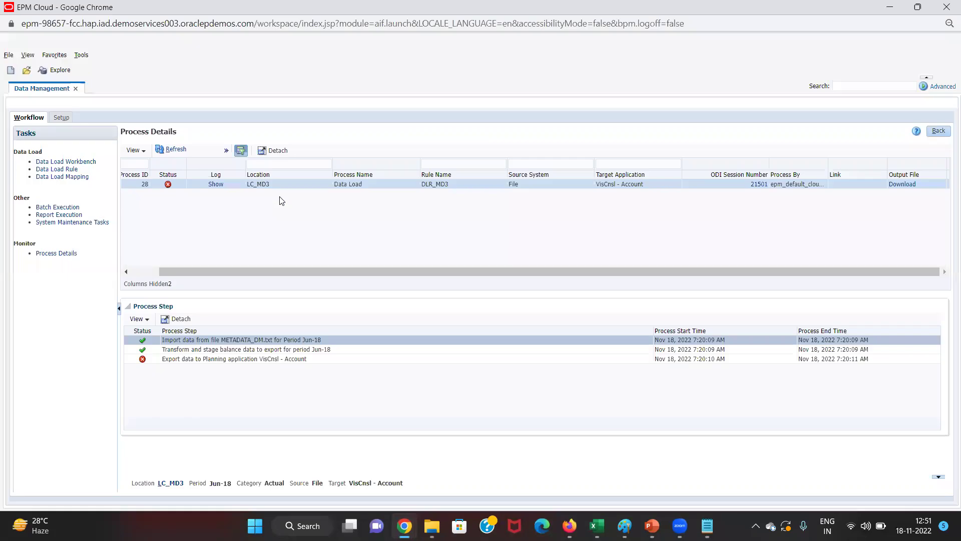
left_click(55, 162)
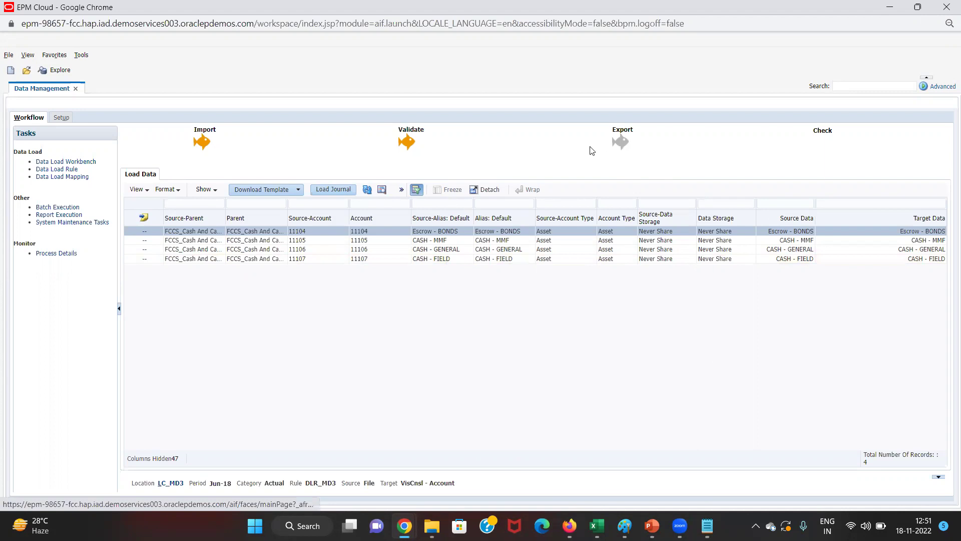
key("alt+Tab")
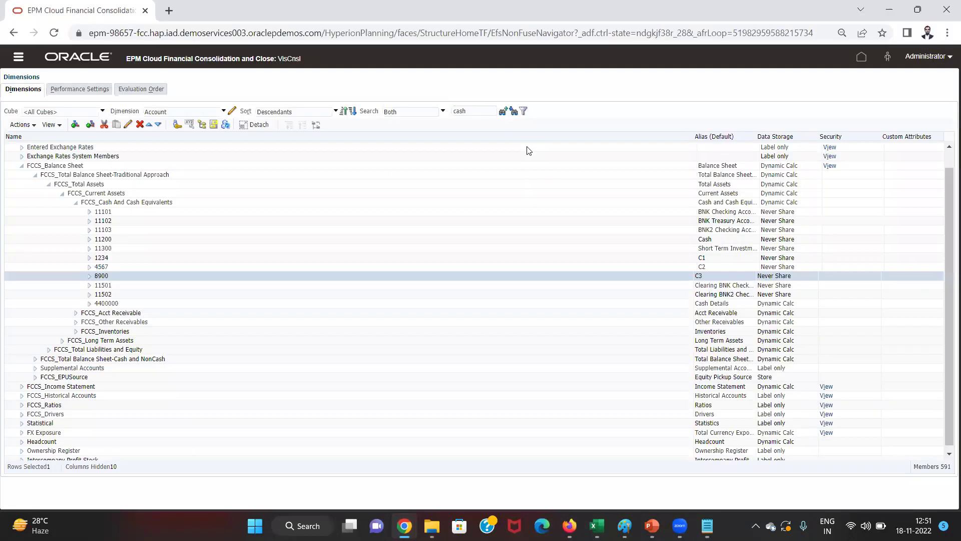
left_click(228, 125)
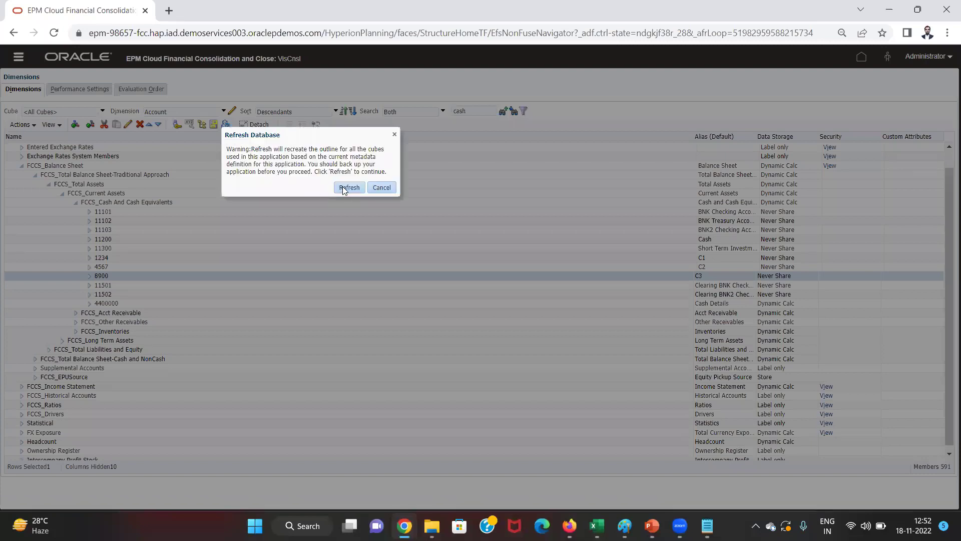
left_click(349, 188)
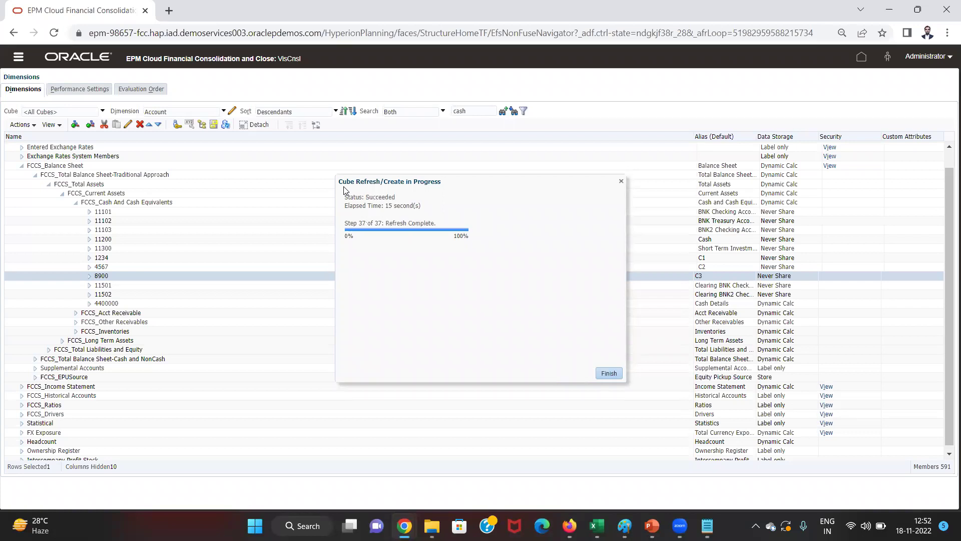
left_click(609, 373)
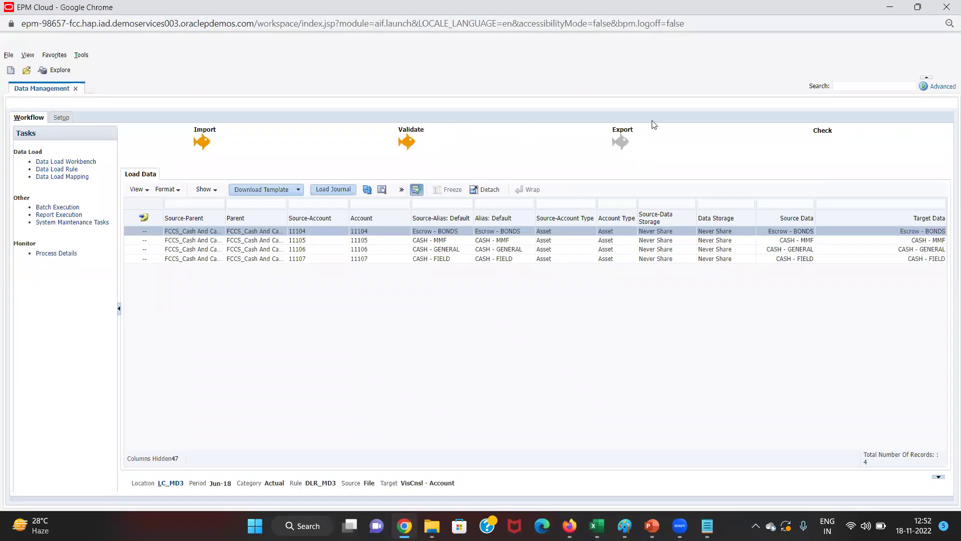
- Export the LC_MD3 load data to the VisCnsl - Account target in Online execution mode
left_click(623, 134)
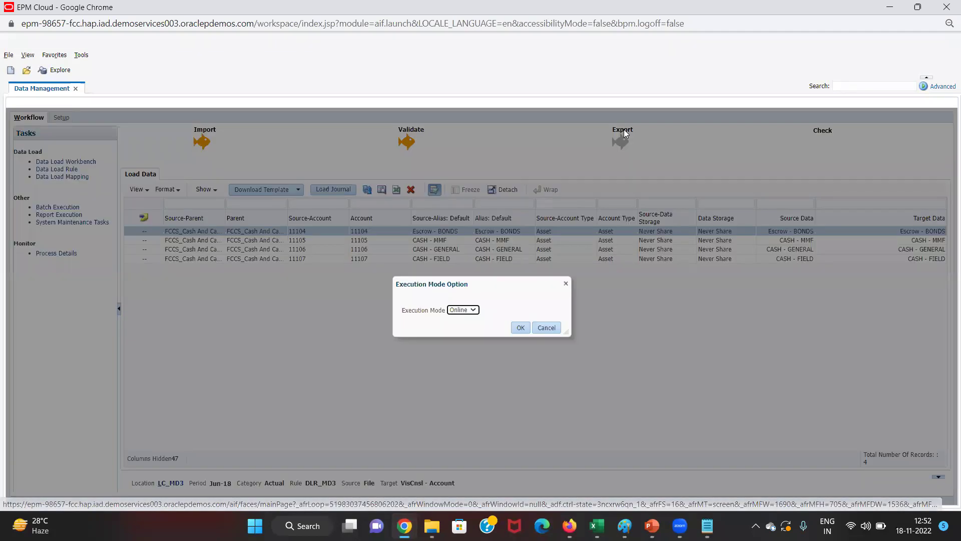
left_click(521, 330)
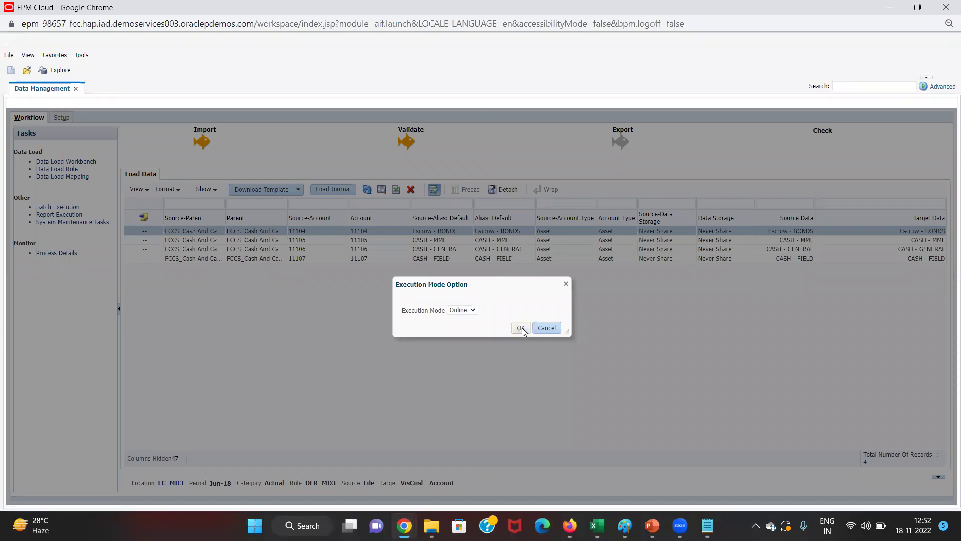
left_click(521, 328)
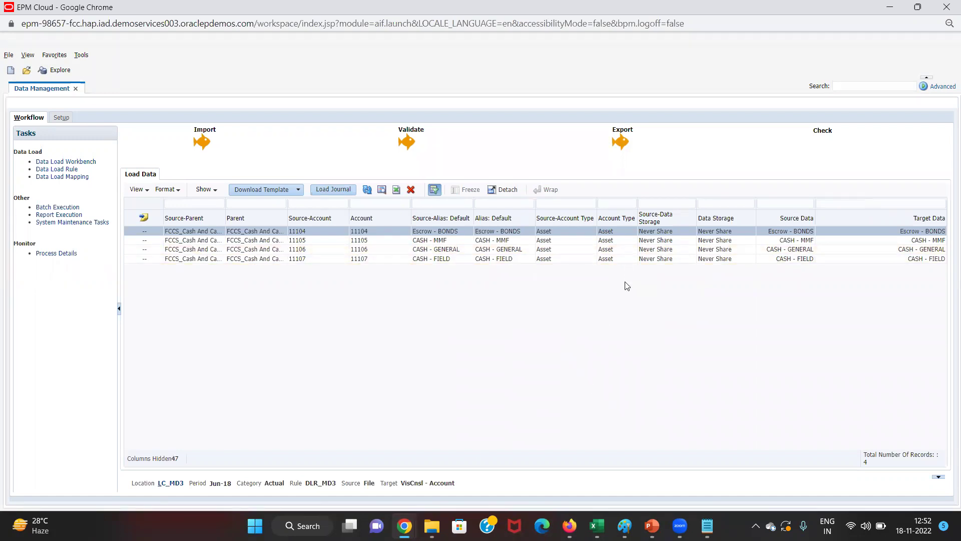
- Compare the exported accounts with the Account hierarchy and search it downward for cash
key("alt+Tab")
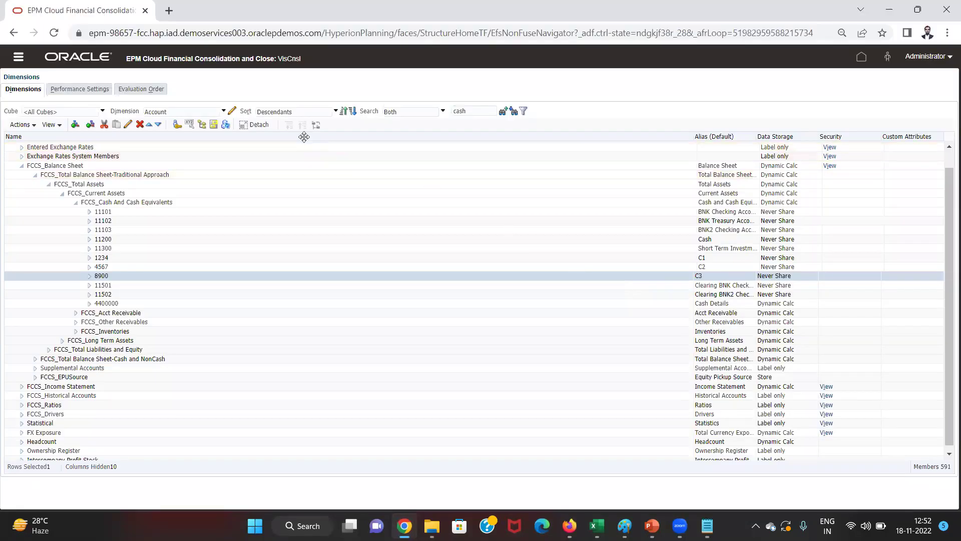
key("alt+Tab")
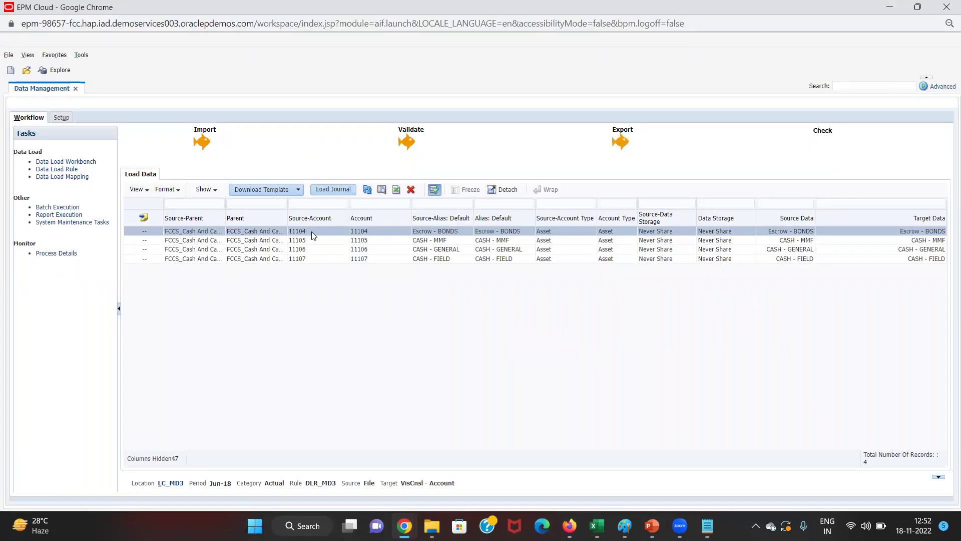
key("alt+Tab")
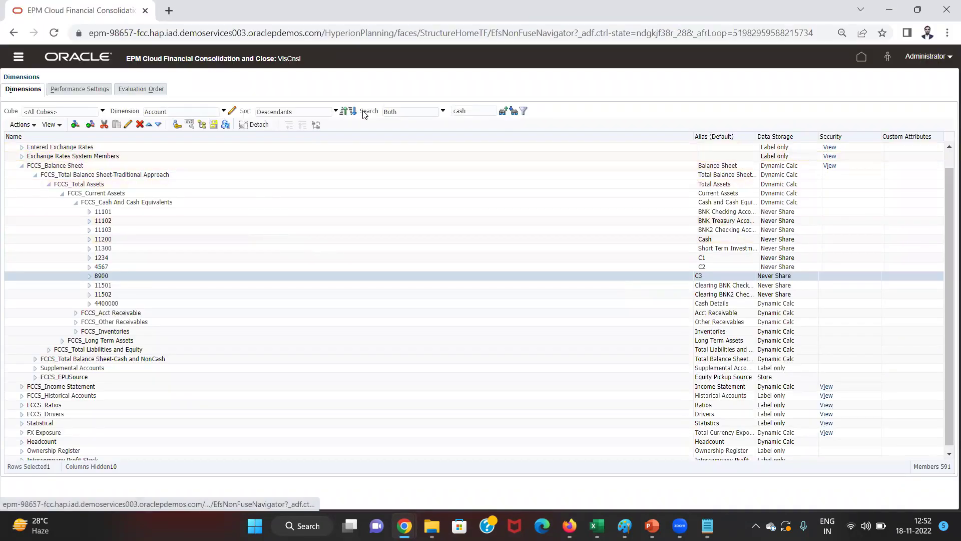
left_click(513, 111)
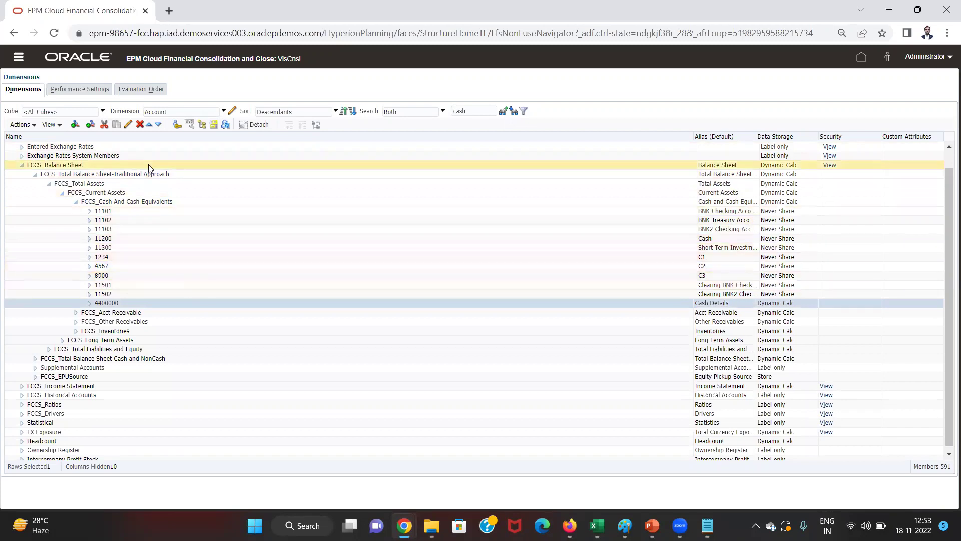
- Reload the application in a new browser tab, close the old one, and reopen the Account dimension in the dimension editor
left_click(169, 10)
type("E")
key("Return")
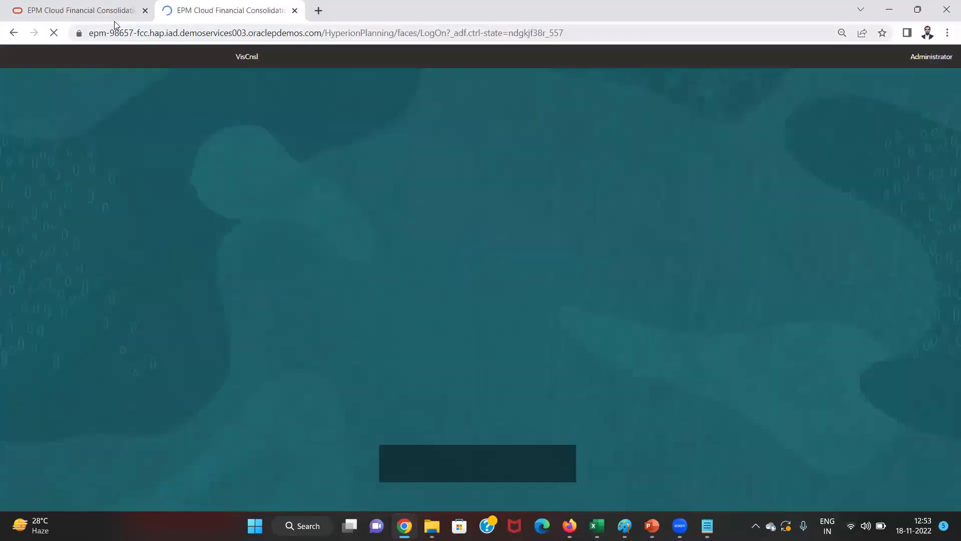
left_click(147, 11)
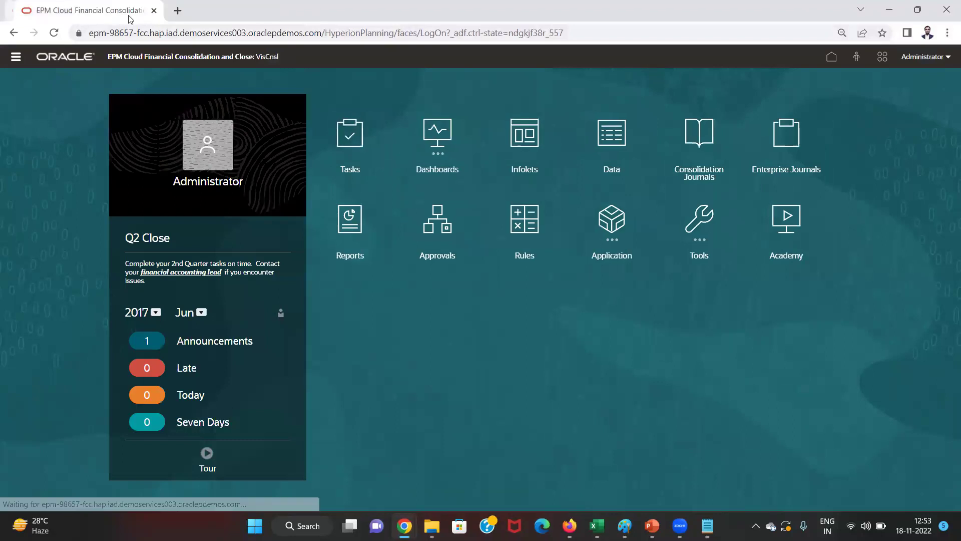
left_click(19, 55)
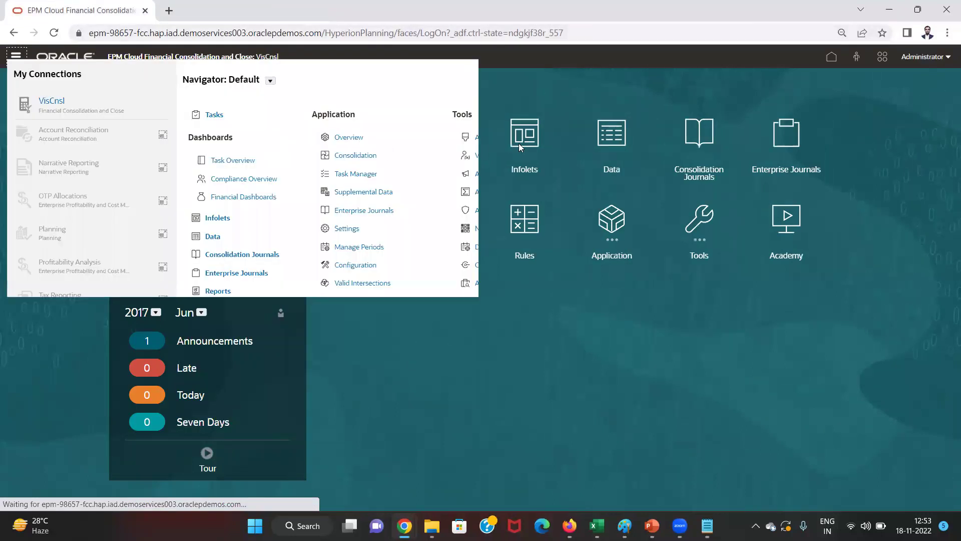
left_click(599, 159)
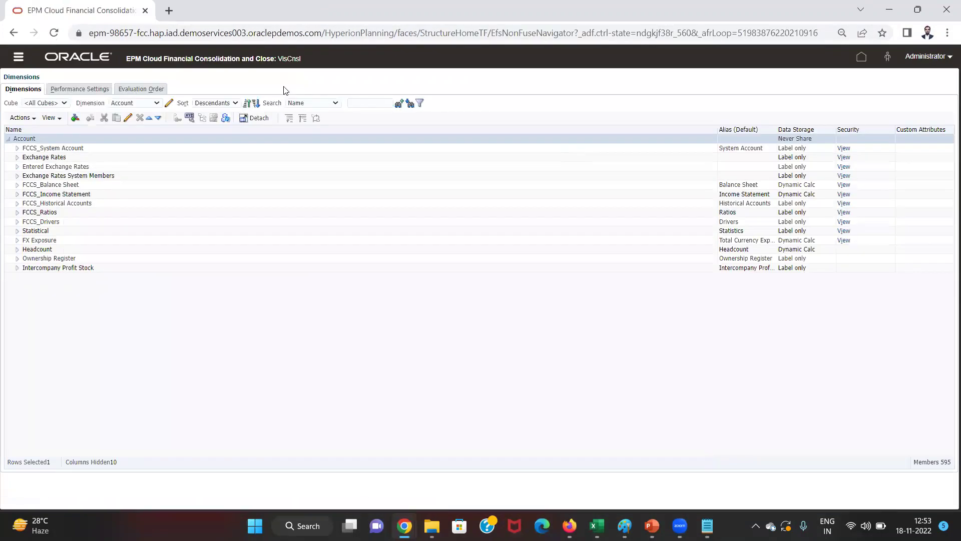
- Search the Account dimension downward for CASH in both names and aliases
left_click(214, 105)
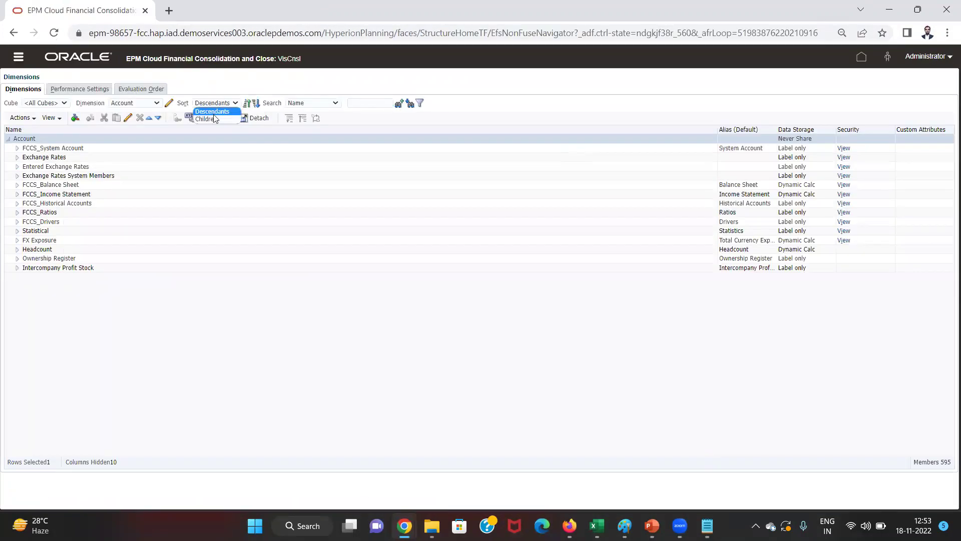
left_click(309, 99)
left_click(310, 103)
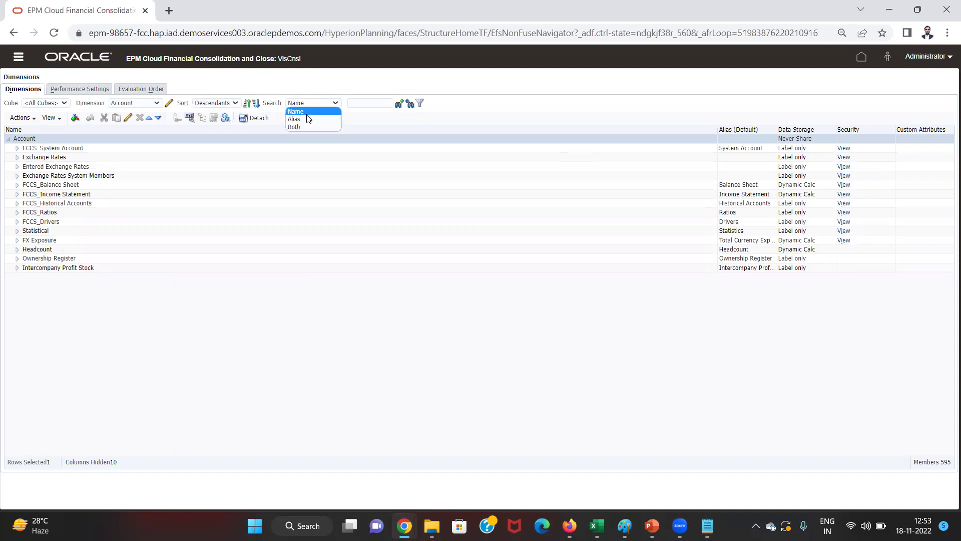
left_click(304, 125)
left_click(357, 103)
type("CASH")
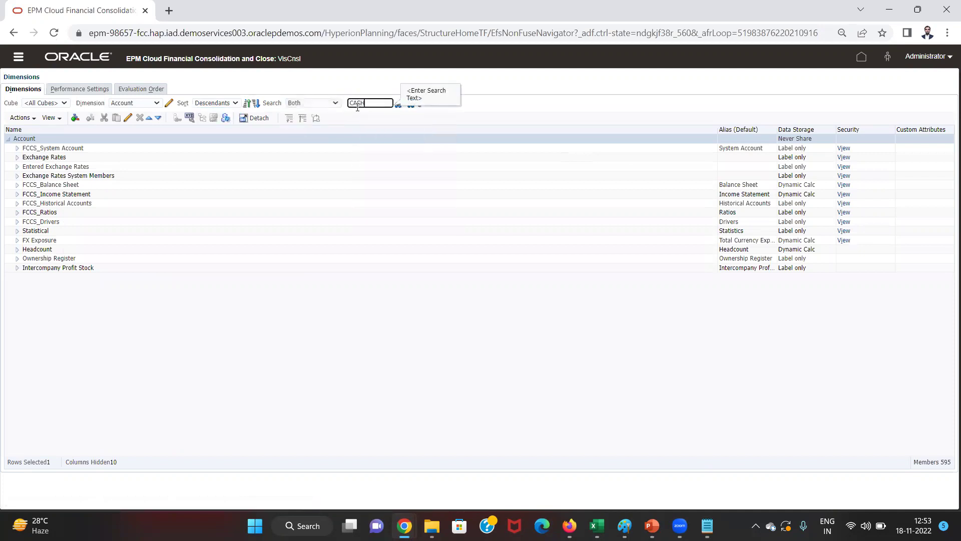
left_click(412, 107)
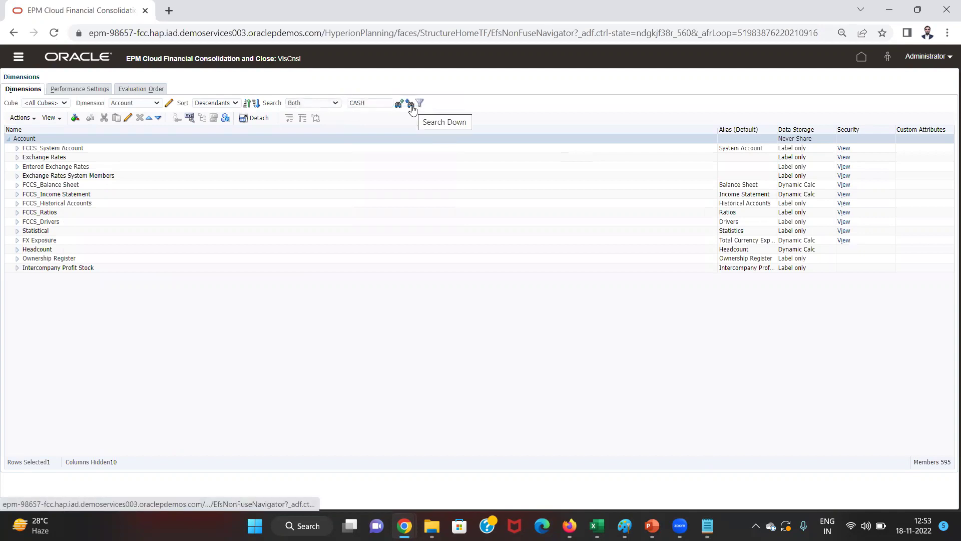
- Go to the CASH match in the Account hierarchy, expand FCCS_Cash And Cash Equivalents and select member 11104
left_click(412, 104)
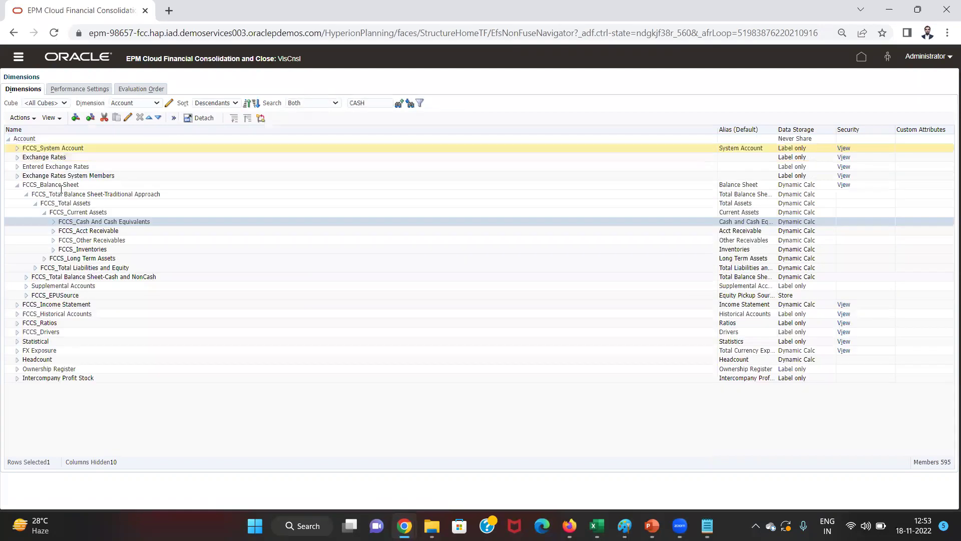
left_click(55, 223)
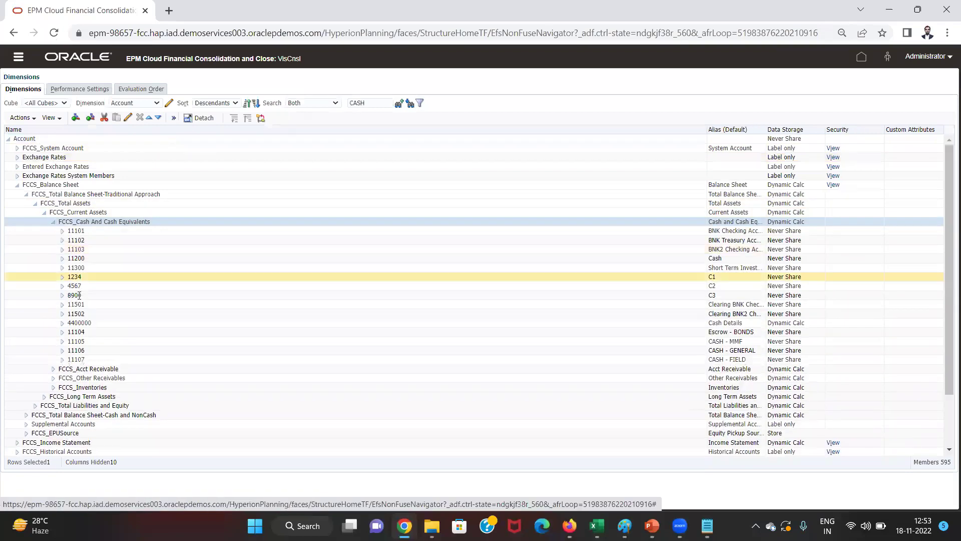
left_click(87, 335)
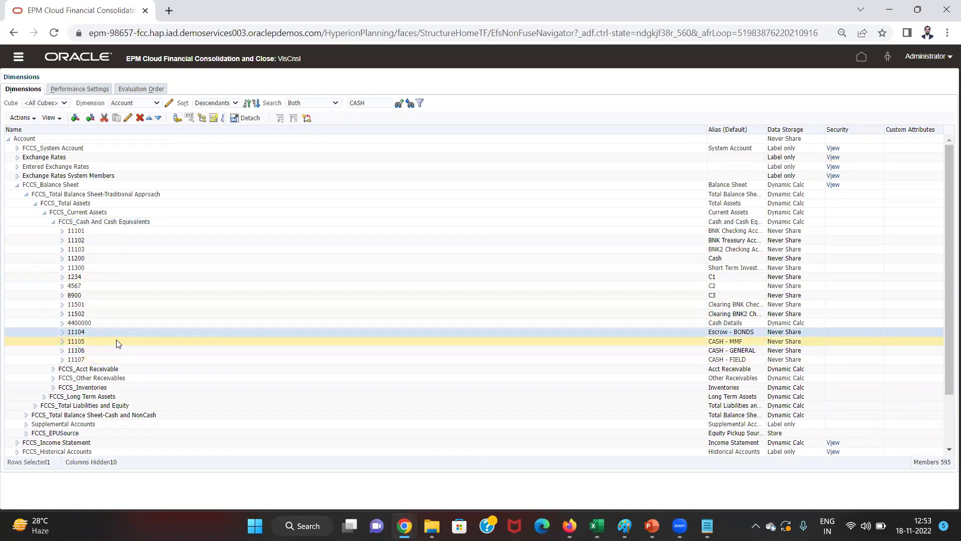
- Compare members 11104 to 11107 under FCCS_Cash And Cash Equivalents with the LC_MD3 load data in Data Management
key("alt+Tab")
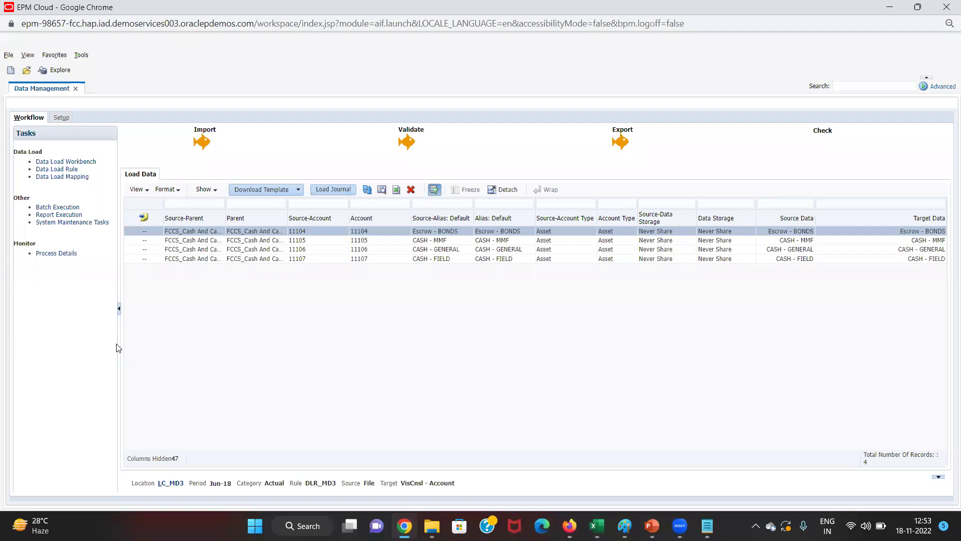
key("alt+Tab")
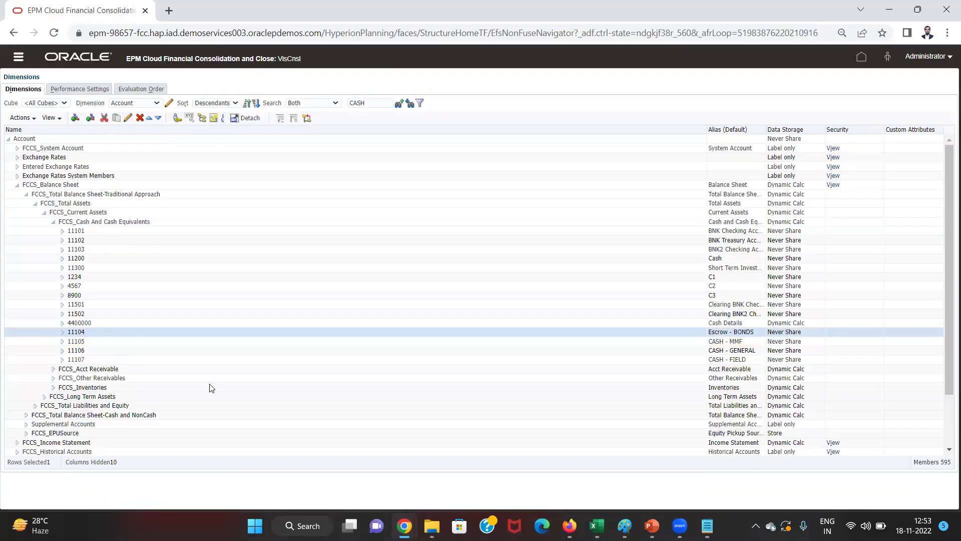
left_click(216, 339)
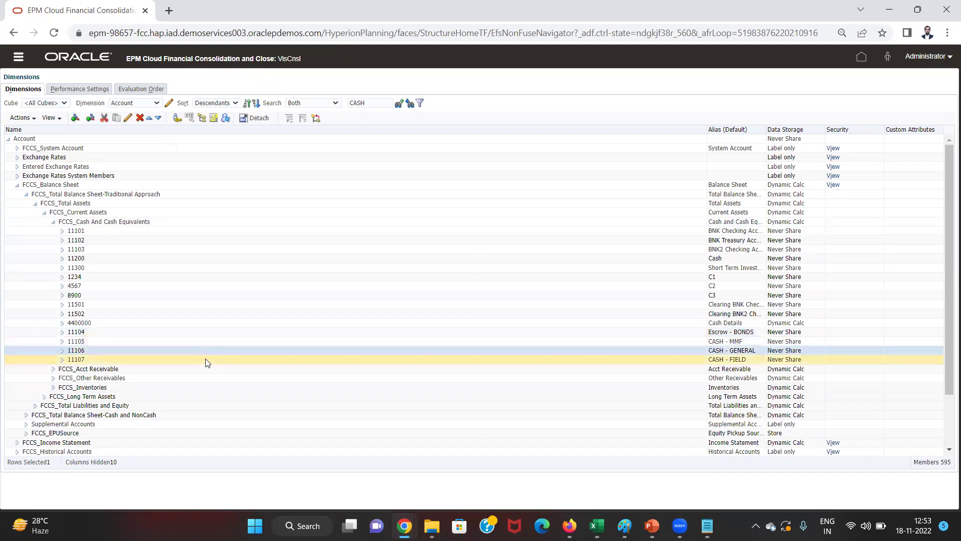
left_click(206, 360)
left_click(222, 332)
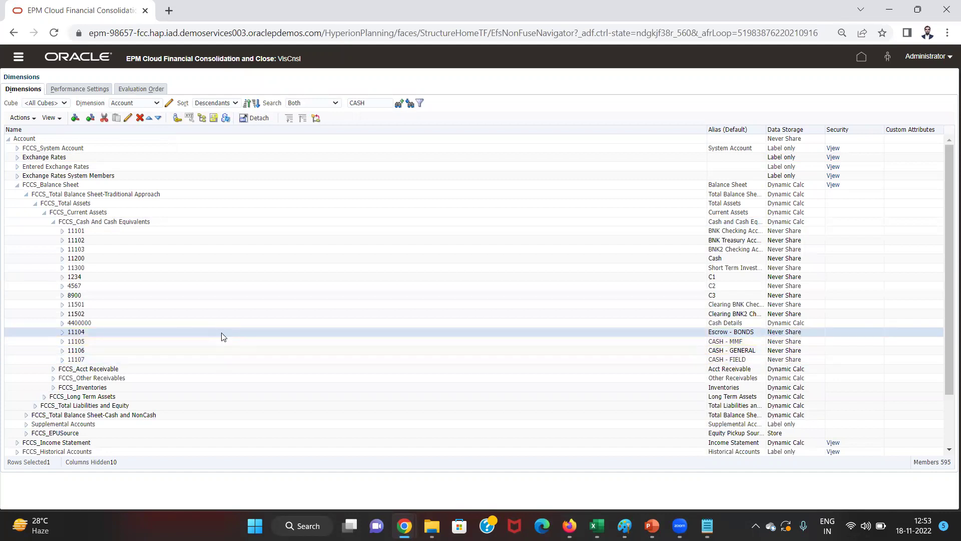
left_click(216, 341)
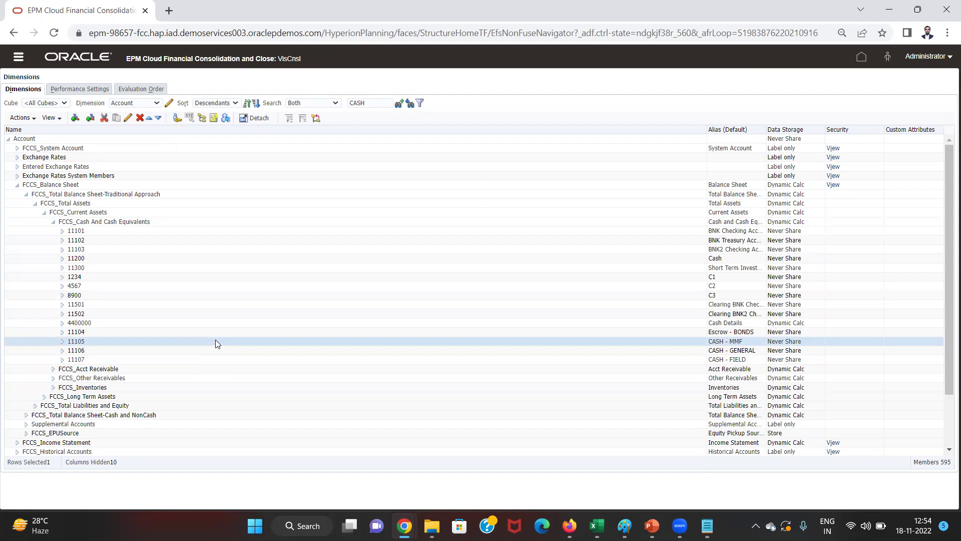
key("alt+Tab")
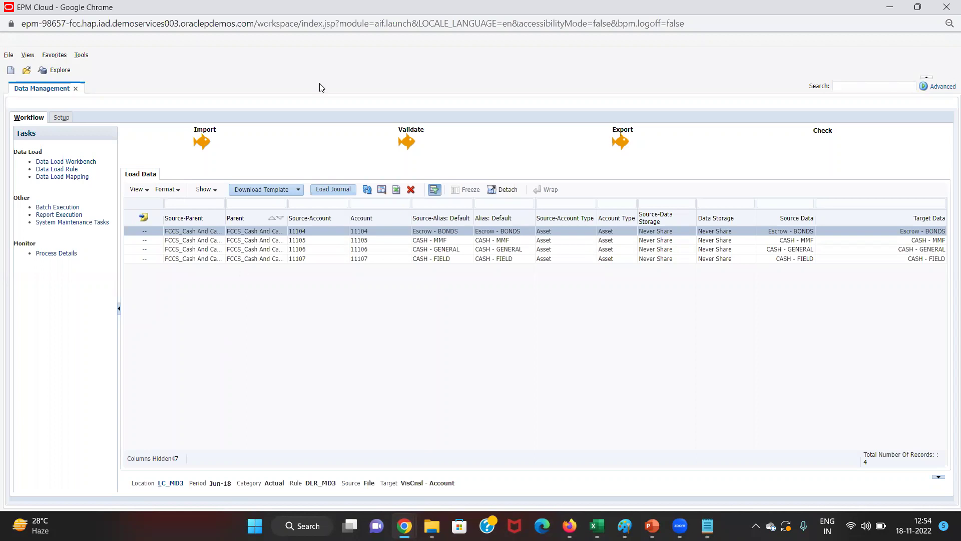